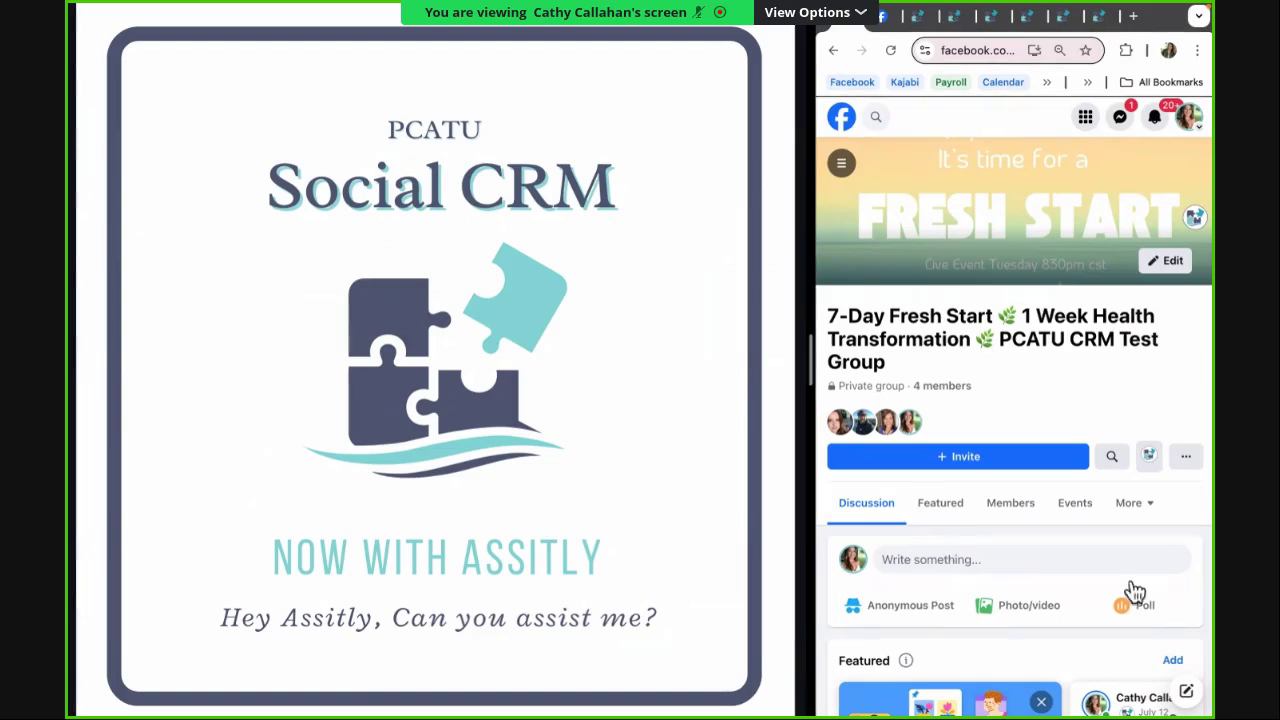
Widen the Facebook group page by dragging the split divider left
scroll(1134, 594, down, 2)
scroll(1168, 497, down, 2)
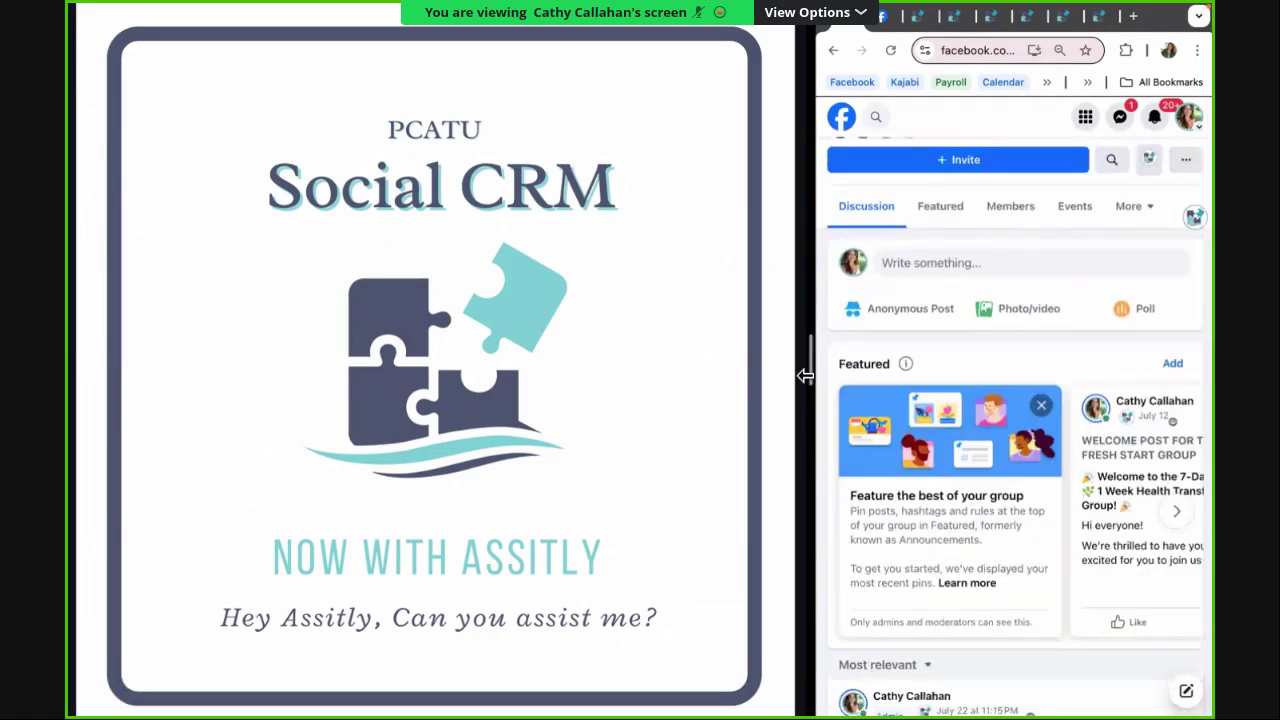
drag(766, 374, 469, 370)
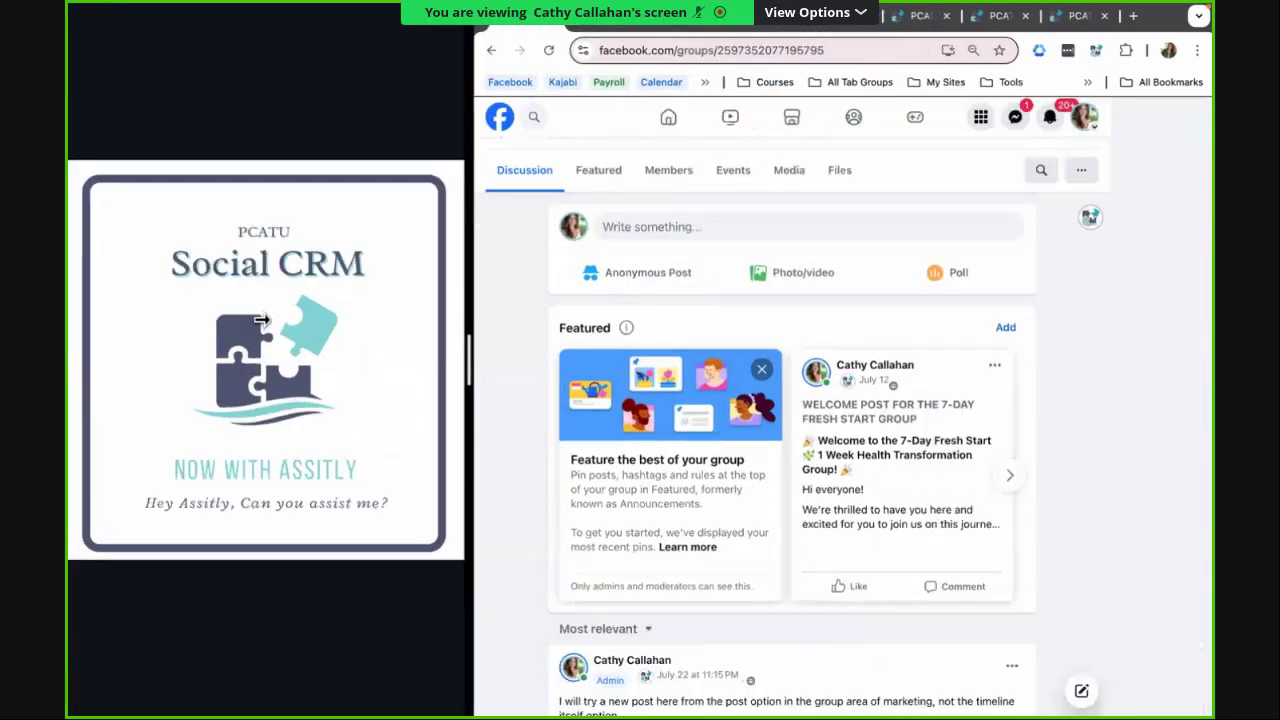
Scroll the 7-Day Fresh Start group feed past the live event post to the welcome video
scroll(955, 365, down, 2)
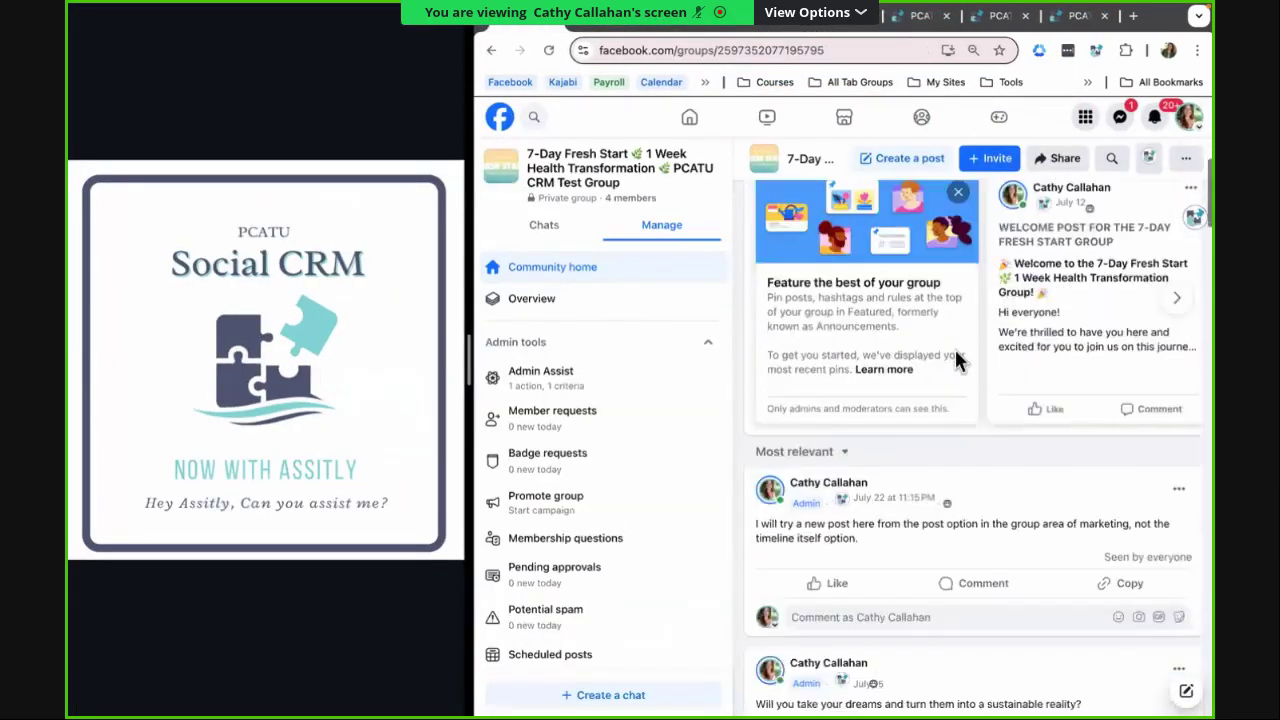
scroll(955, 365, down, 2)
scroll(958, 362, down, 2)
scroll(958, 362, down, 1)
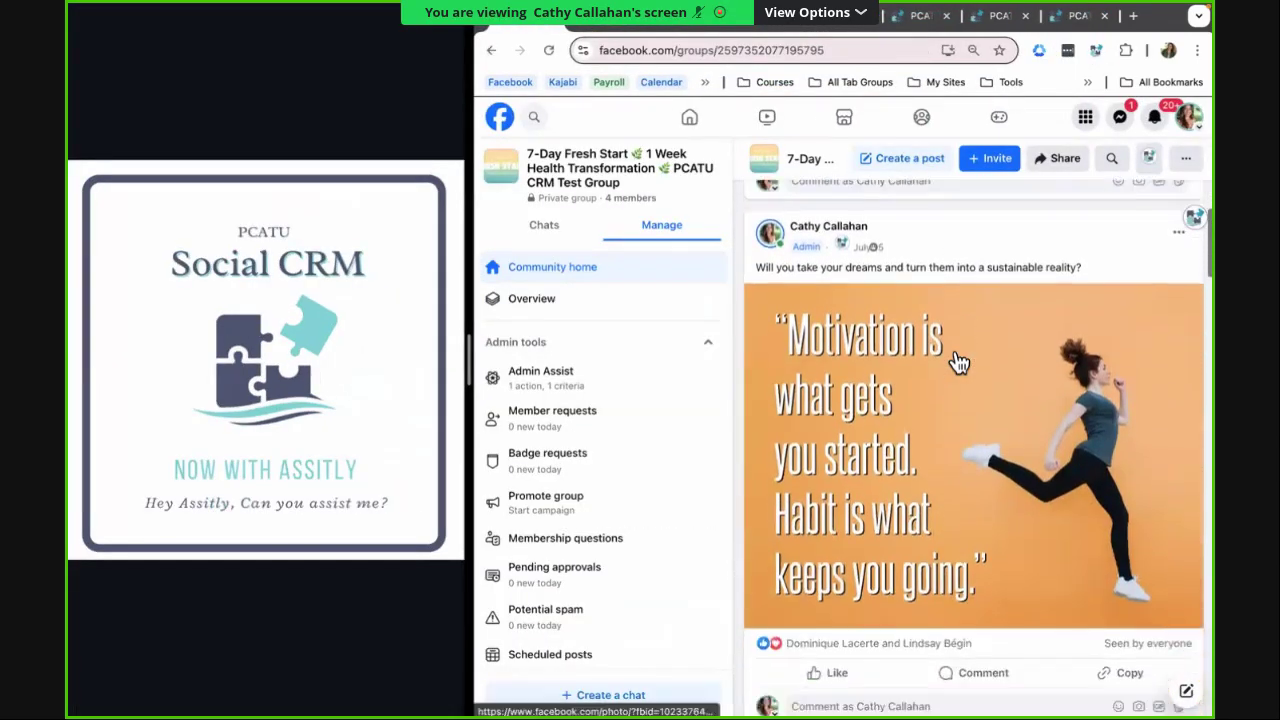
scroll(958, 362, down, 3)
scroll(956, 360, down, 1)
scroll(955, 360, down, 2)
scroll(955, 360, down, 2)
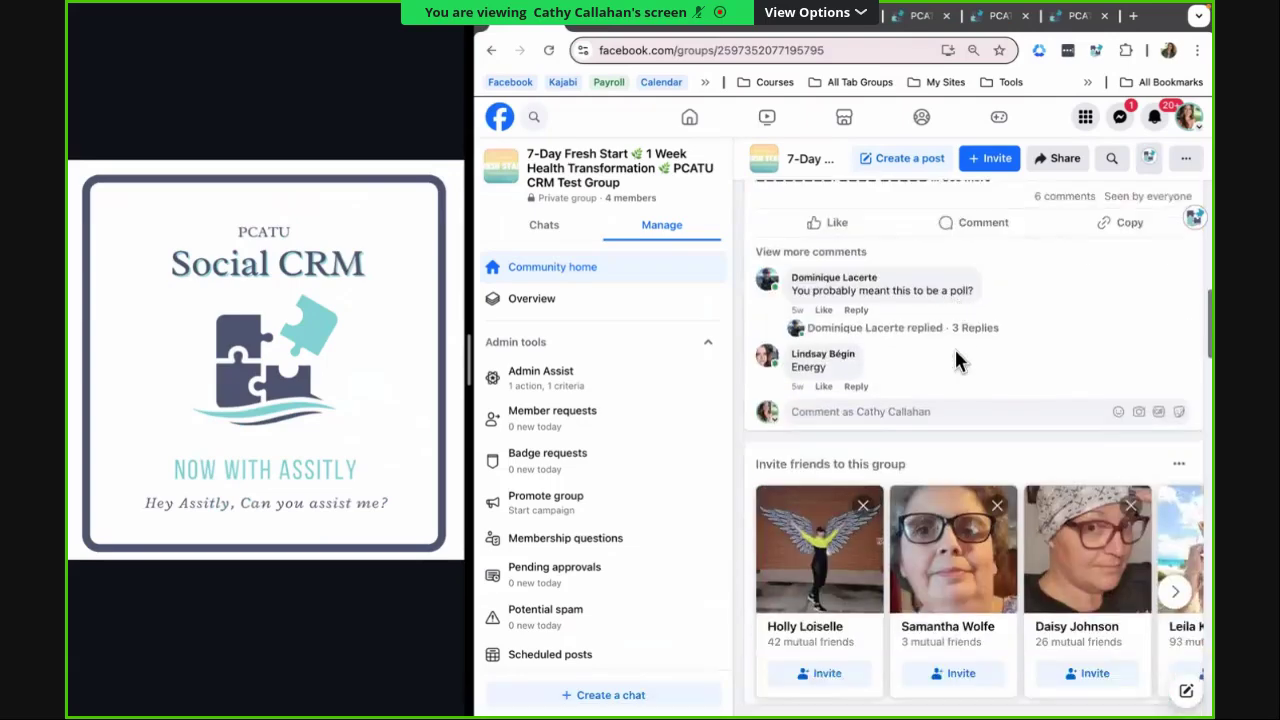
scroll(955, 360, down, 3)
scroll(956, 360, down, 3)
scroll(958, 360, down, 2)
scroll(957, 362, down, 2)
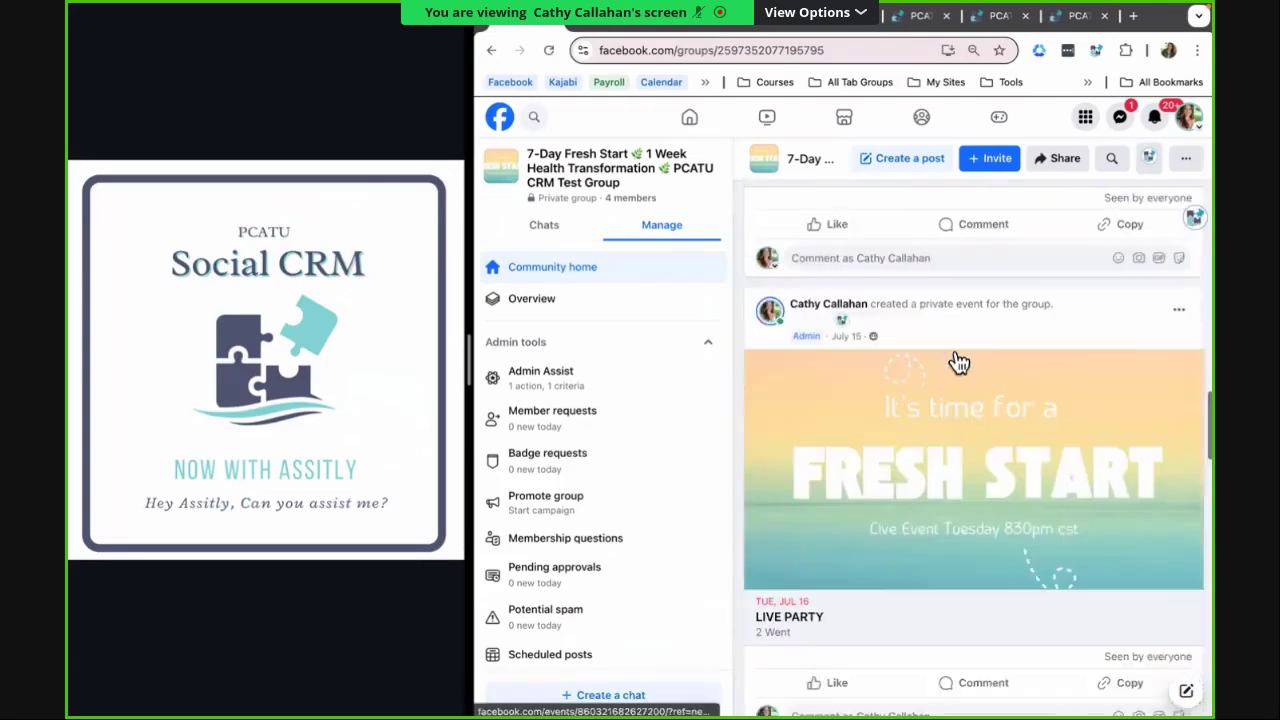
scroll(956, 361, down, 1)
scroll(955, 360, down, 2)
scroll(954, 359, down, 2)
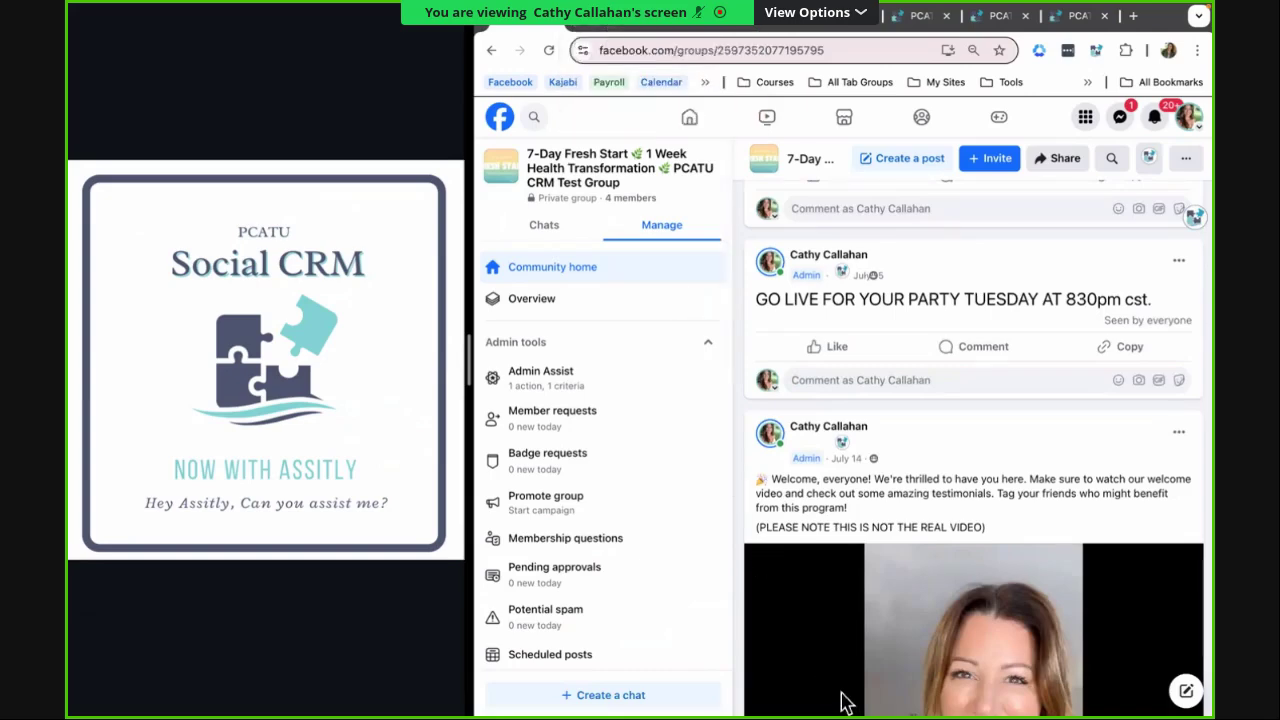
scroll(845, 695, down, 2)
scroll(845, 620, down, 2)
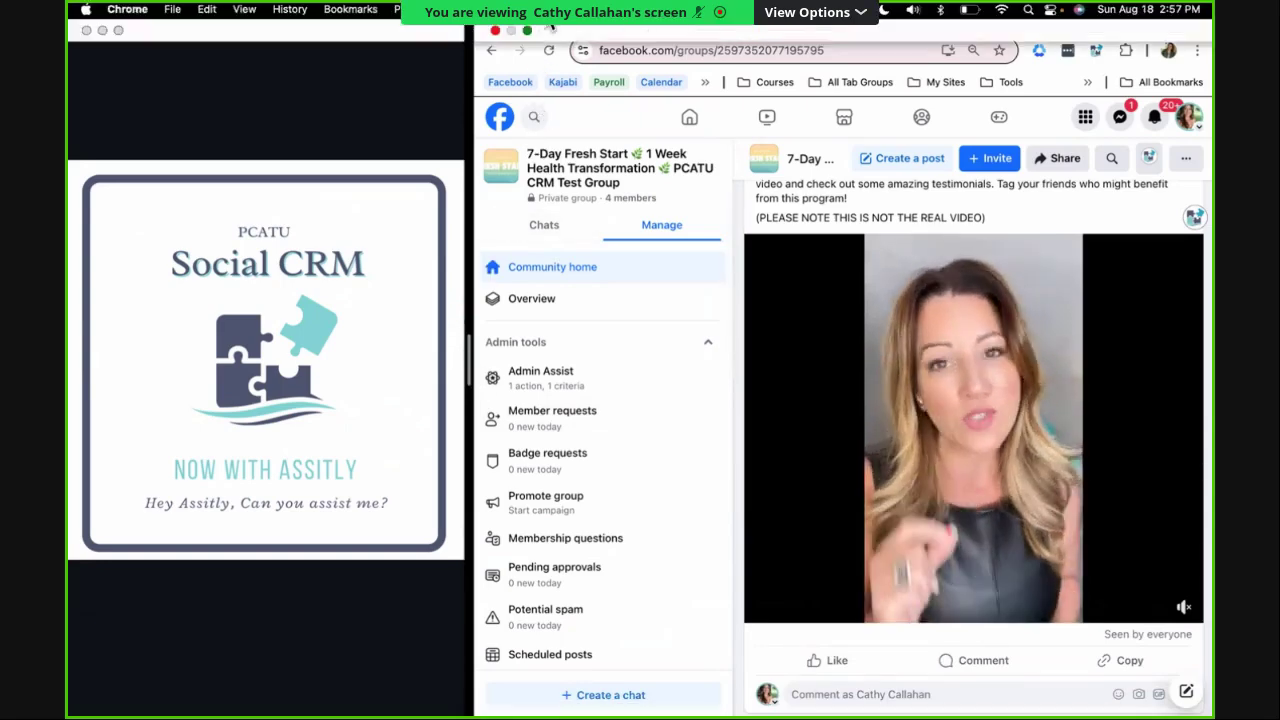
Restore full screen and expand the group's updated-description post to its complete text
click(527, 30)
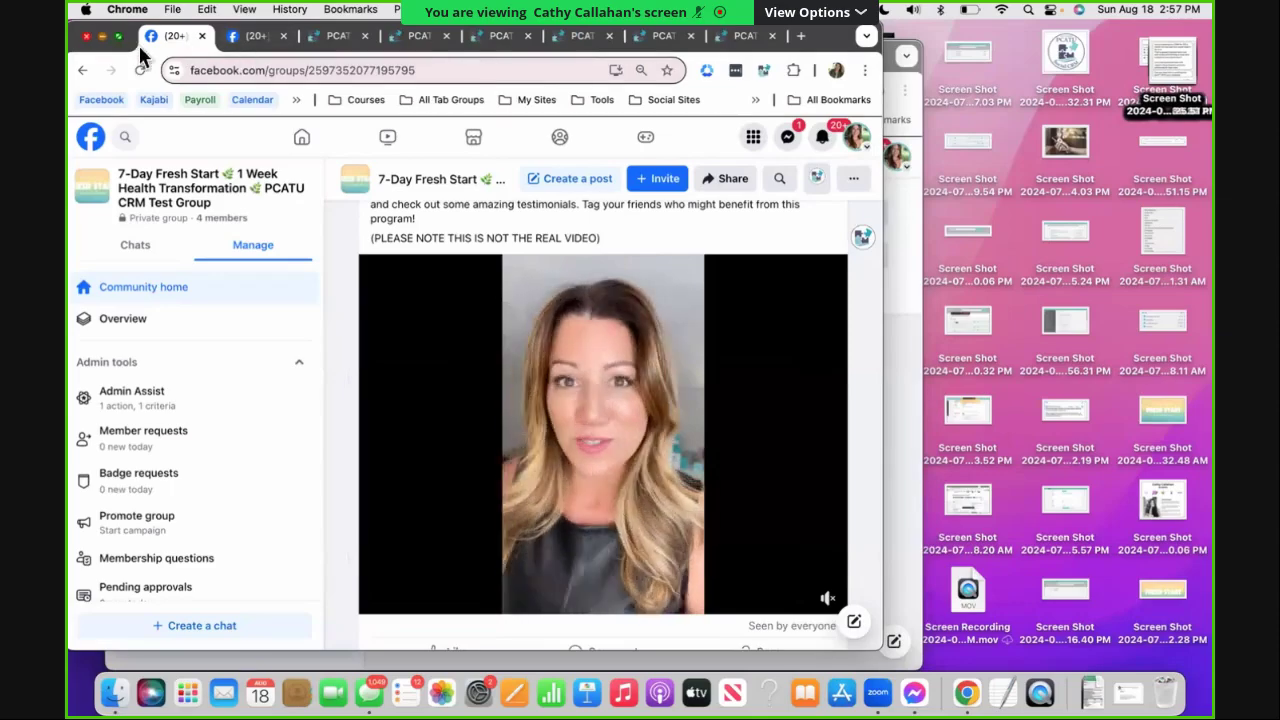
click(119, 36)
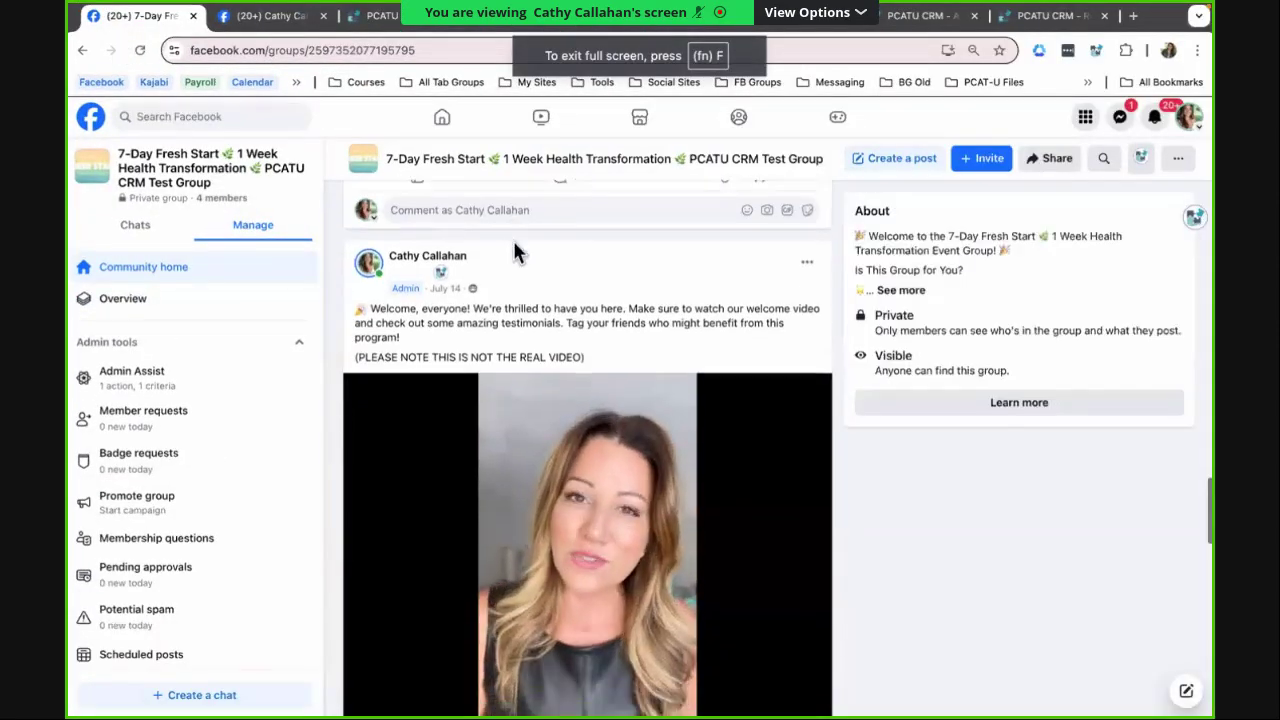
scroll(515, 252, down, 2)
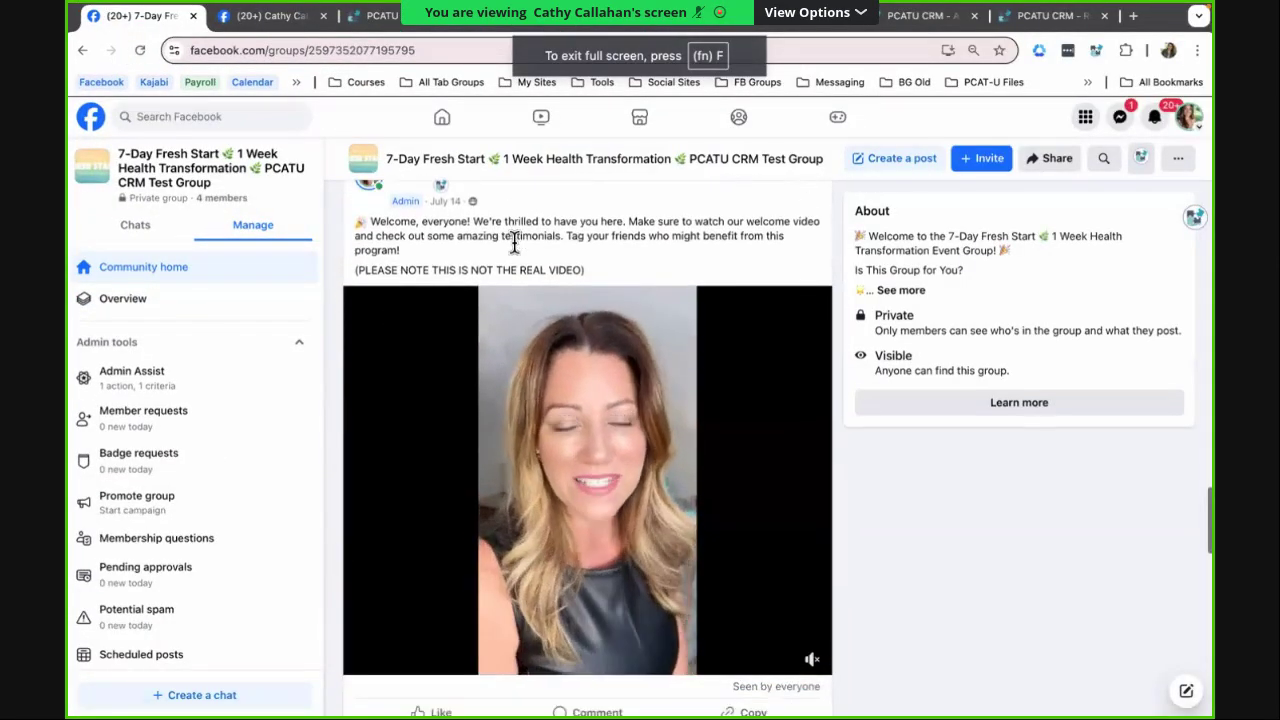
scroll(513, 243, down, 2)
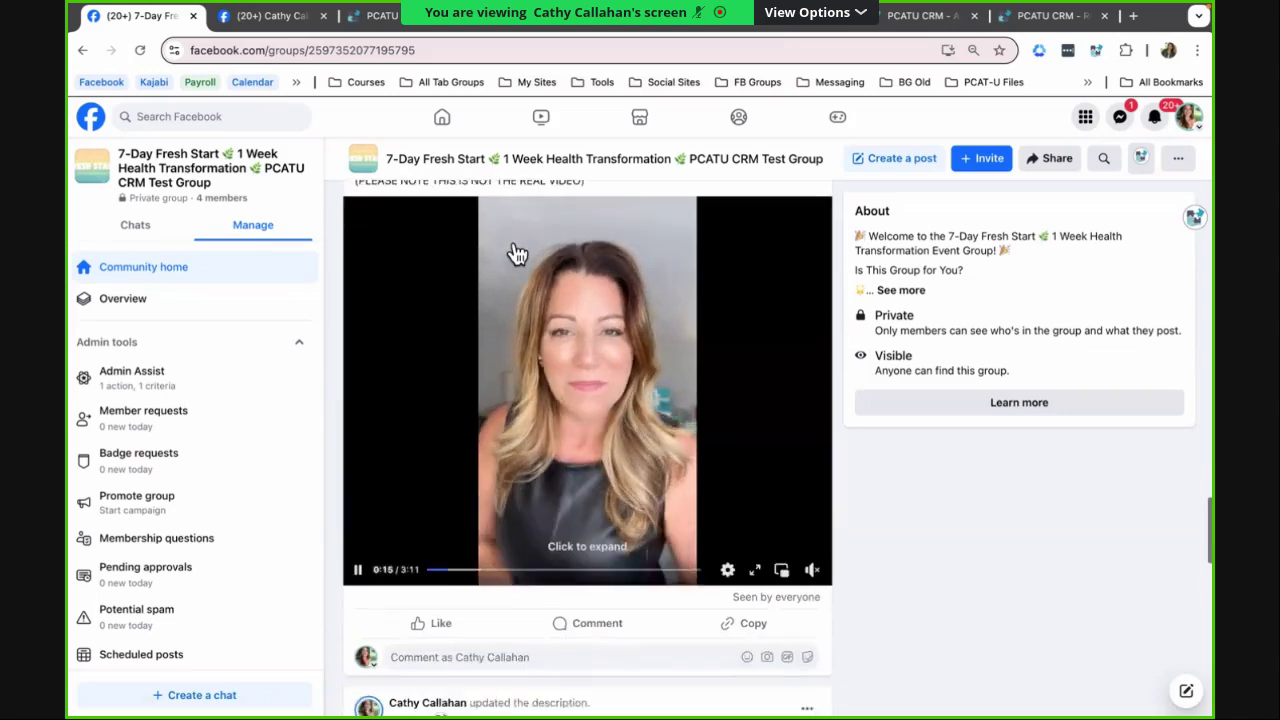
scroll(515, 252, down, 1)
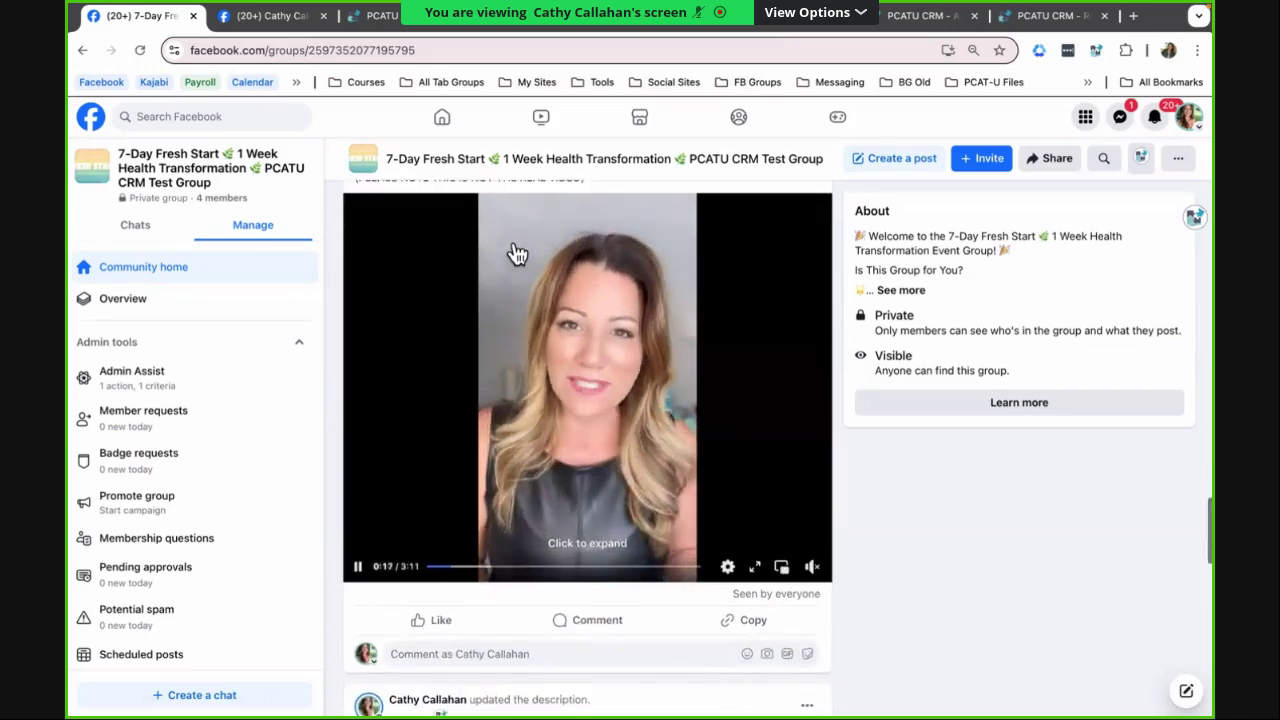
scroll(515, 252, down, 2)
scroll(515, 252, down, 1)
scroll(515, 252, down, 1)
scroll(500, 280, down, 1)
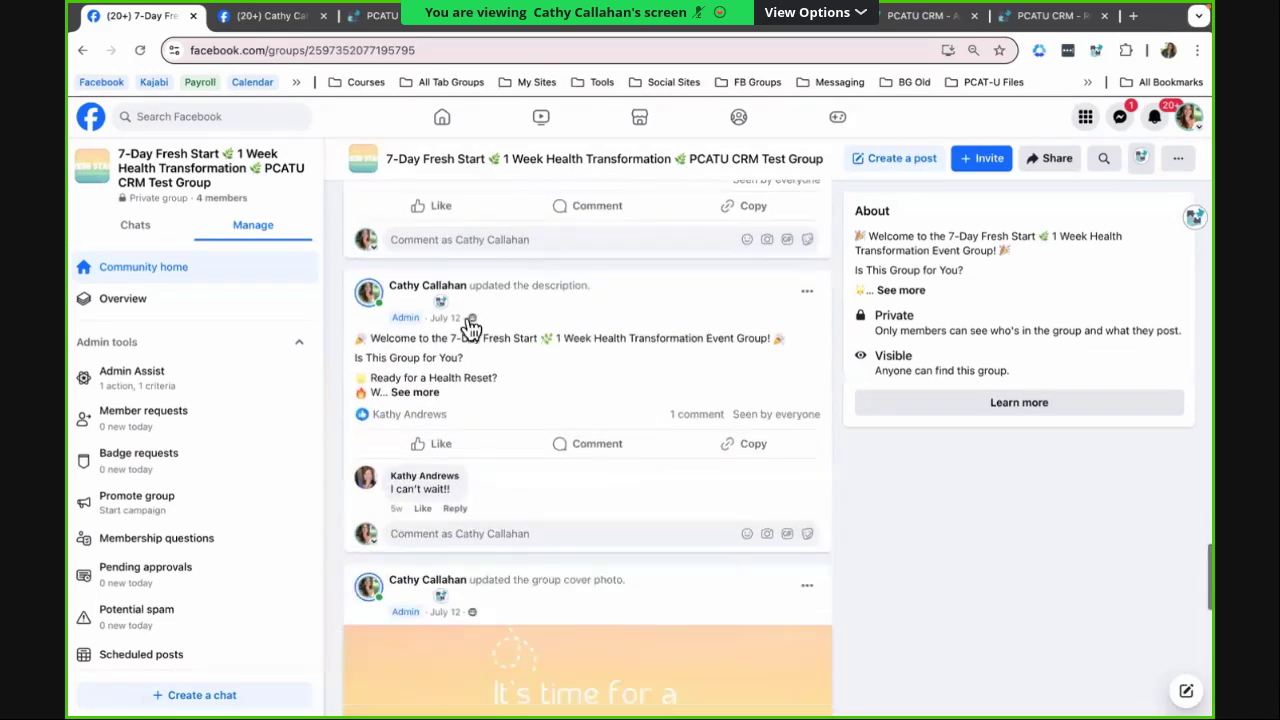
click(431, 391)
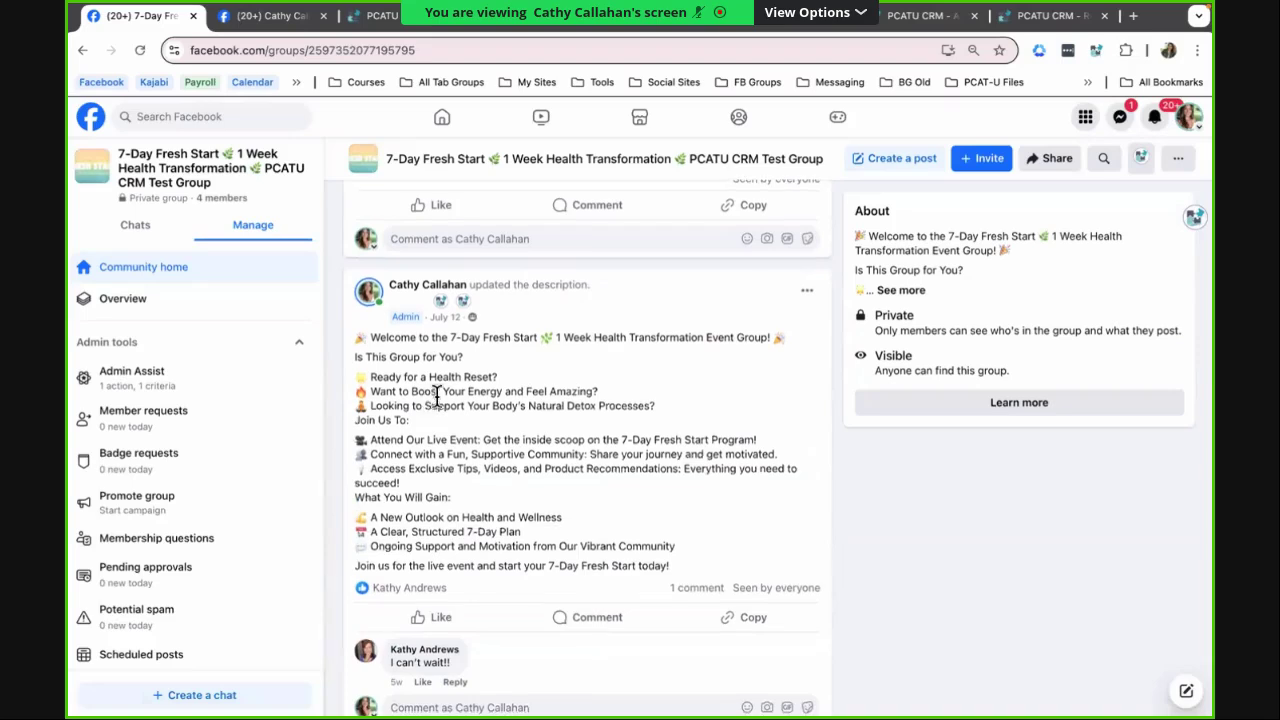
scroll(480, 400, down, 1)
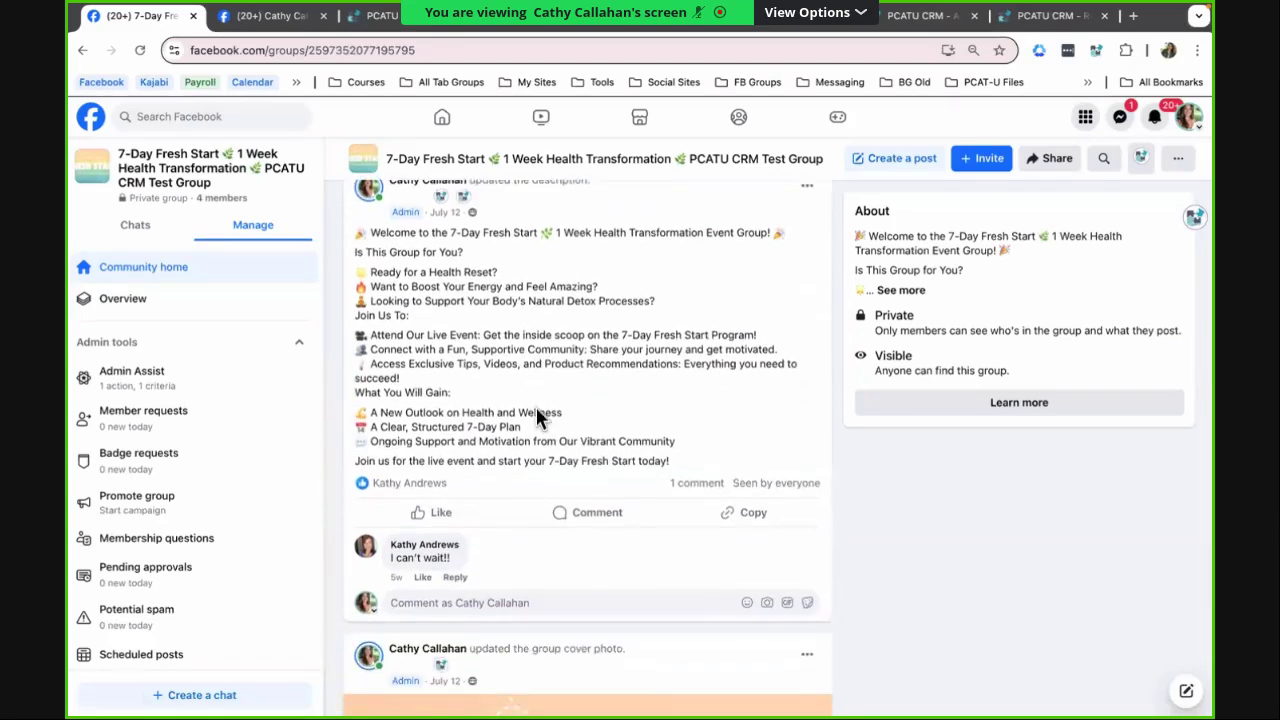
Switch to the PCATU tab with the Facebook Group Timeline Designer, Create Task through End
click(414, 27)
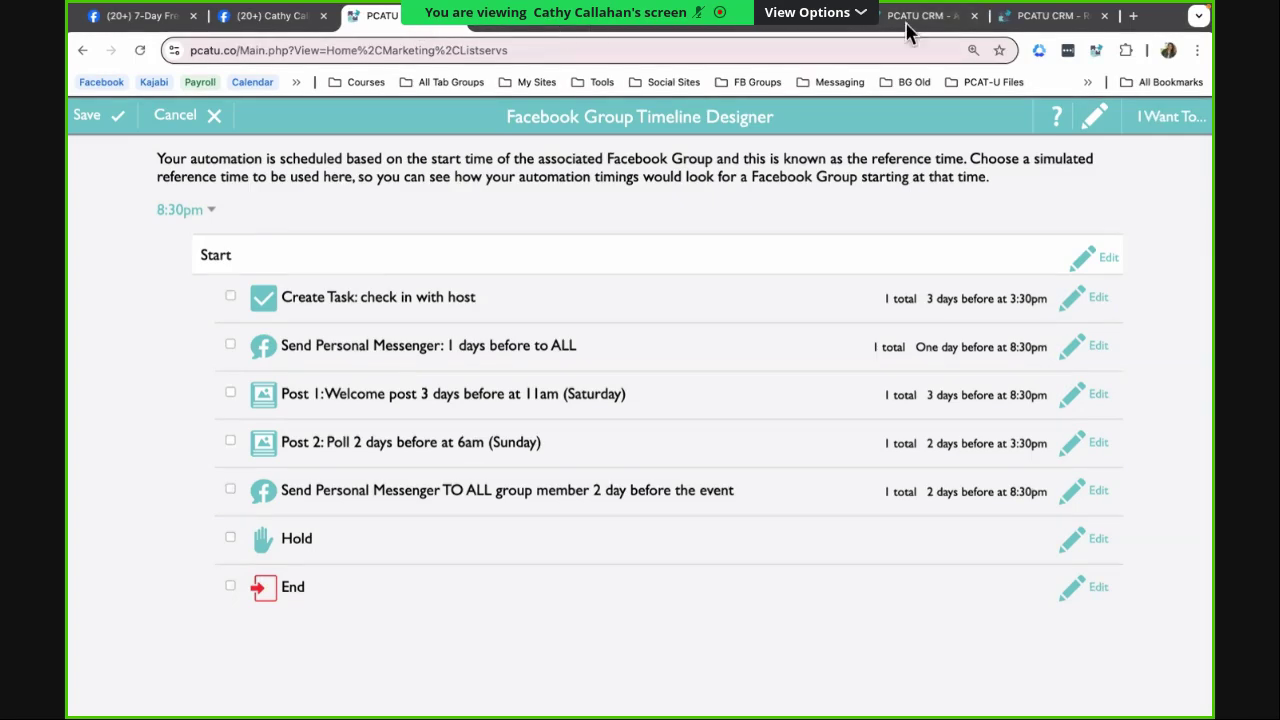
Open Affiliate Program > Statistics and Share Links and copy the unique customer share link
click(1010, 18)
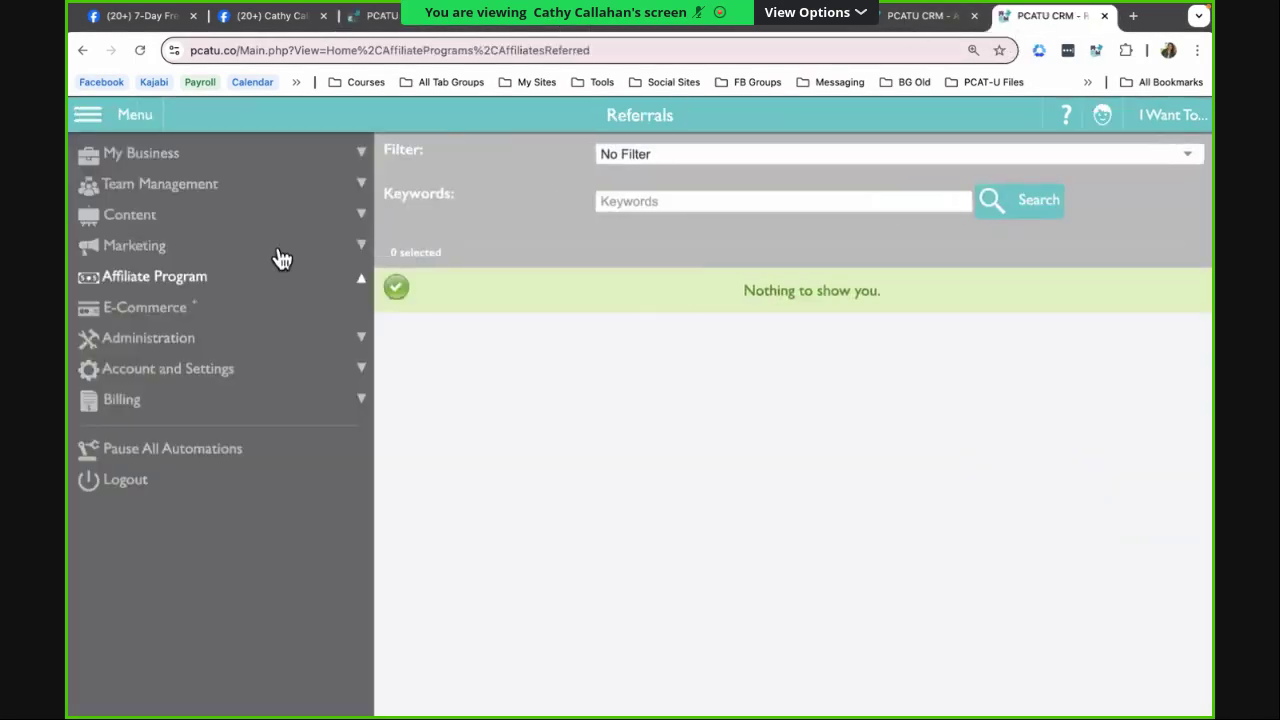
click(206, 285)
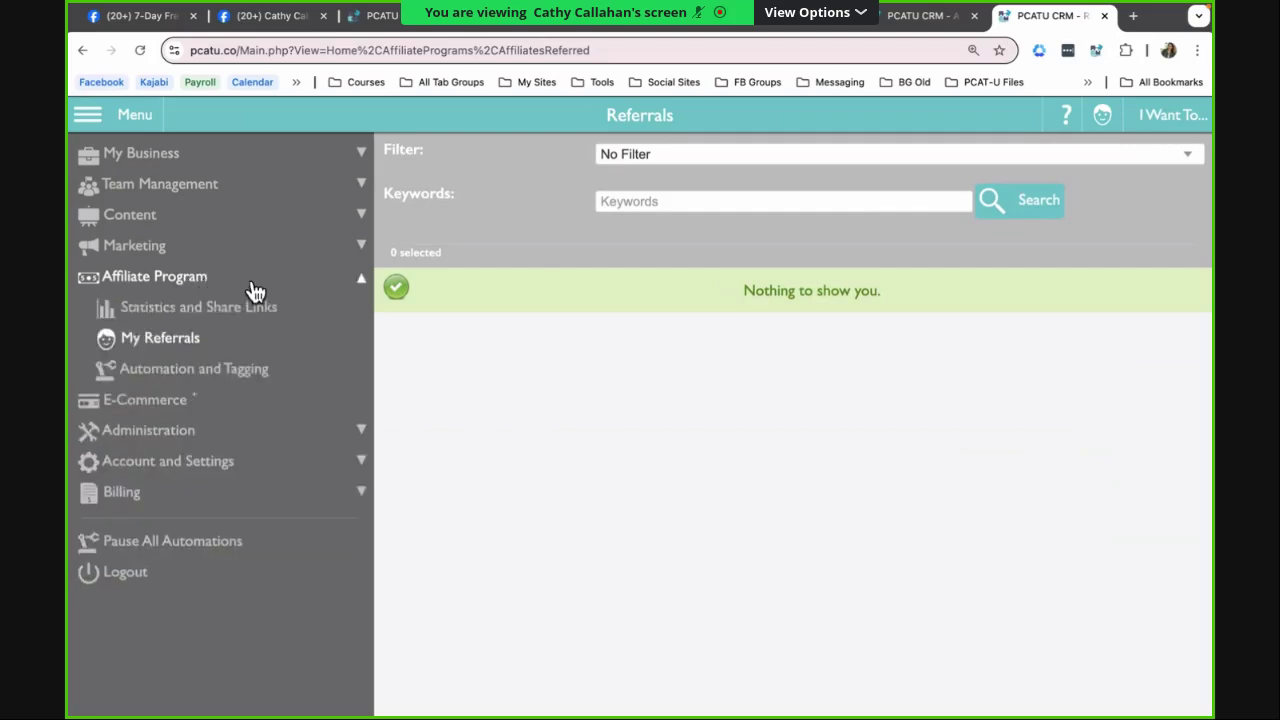
click(230, 304)
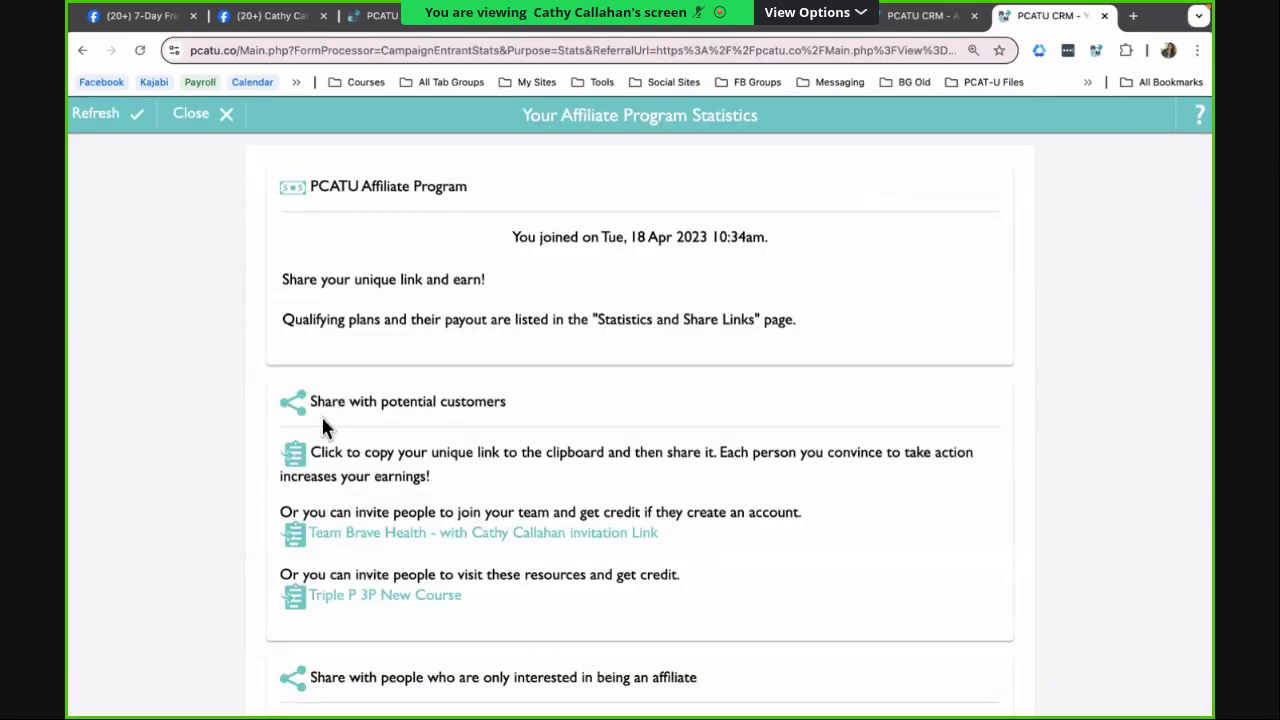
click(294, 453)
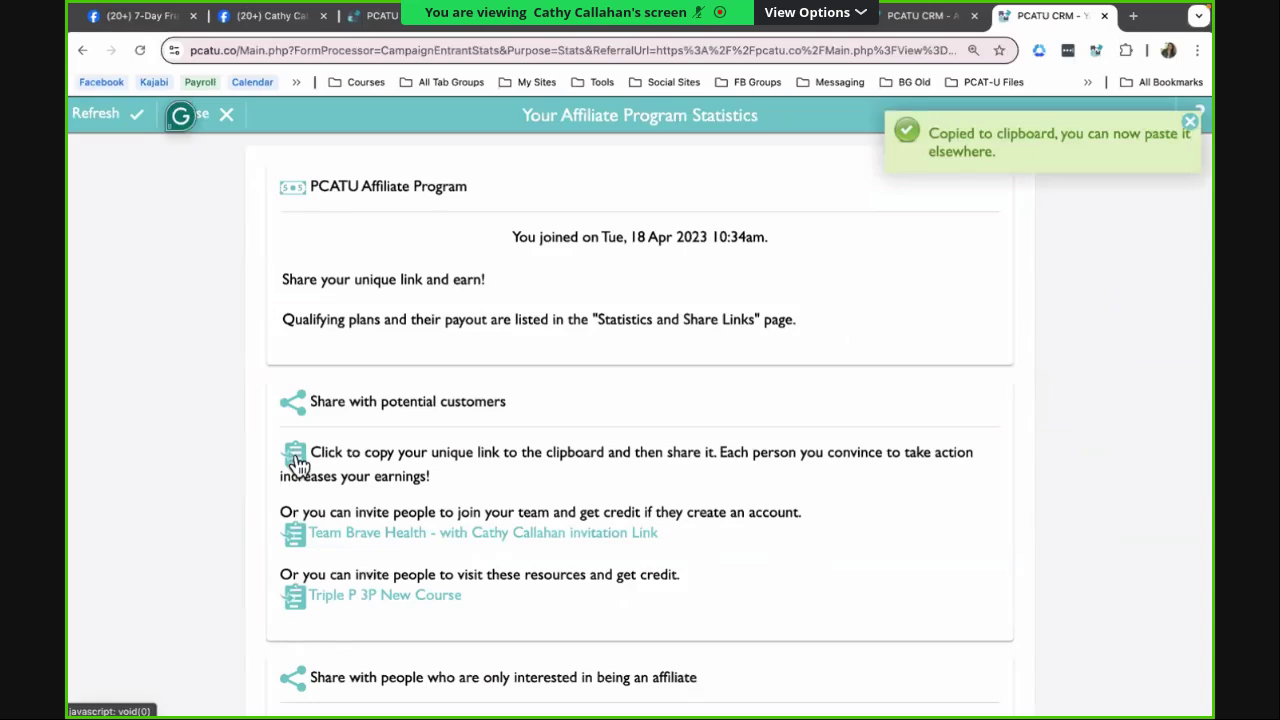
Review the affiliate plan earnings tiers, highlighting the Party Posting with Starter CRM plan
scroll(316, 442, down, 2)
scroll(389, 430, down, 3)
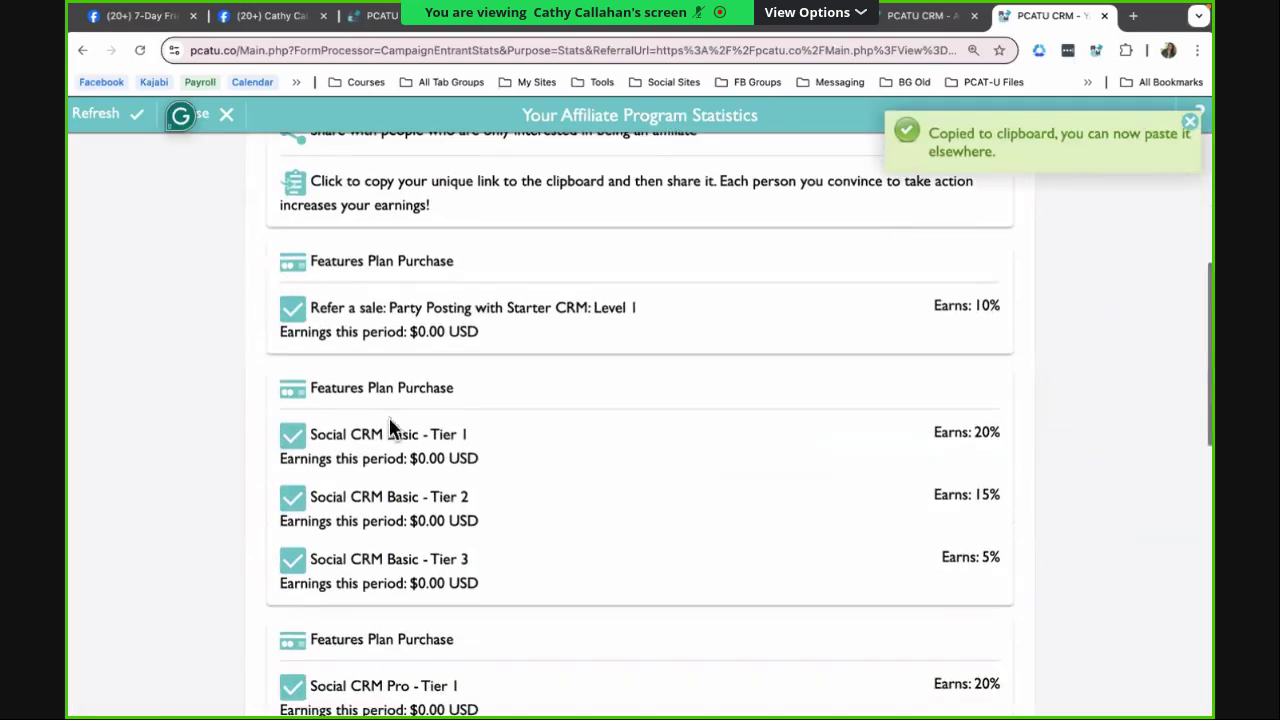
drag(311, 259, 517, 278)
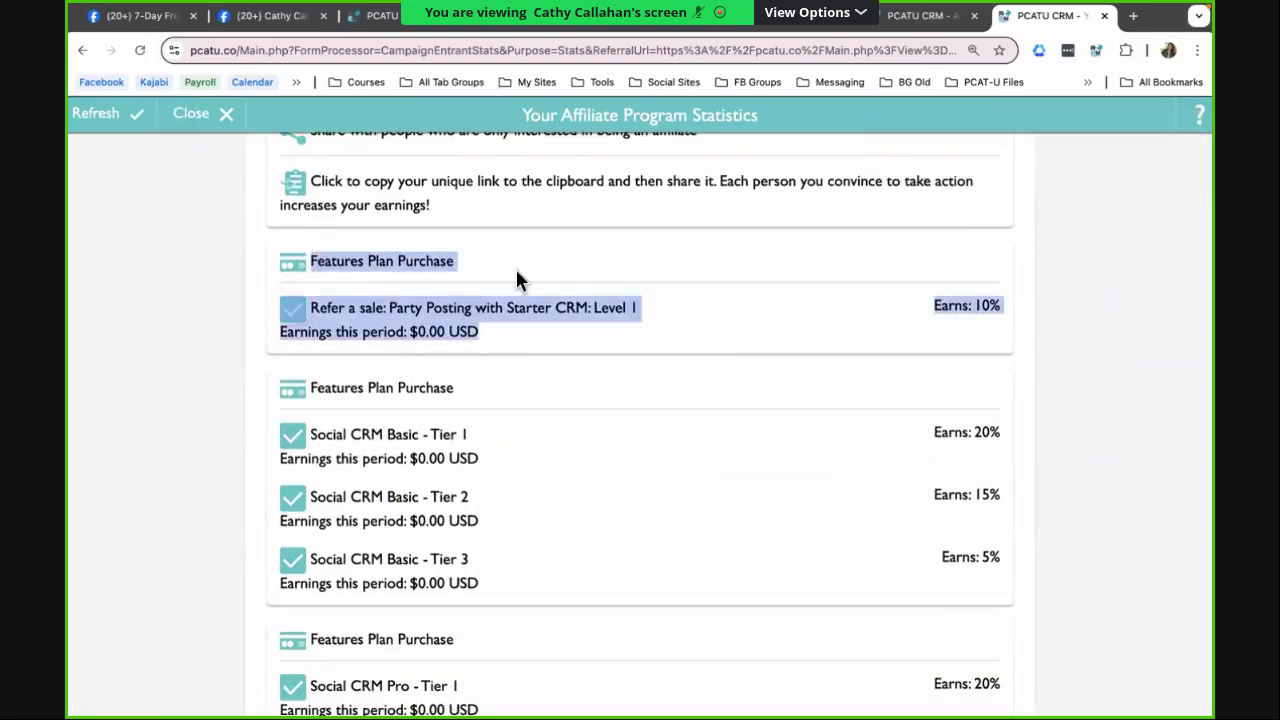
click(988, 338)
scroll(718, 376, down, 2)
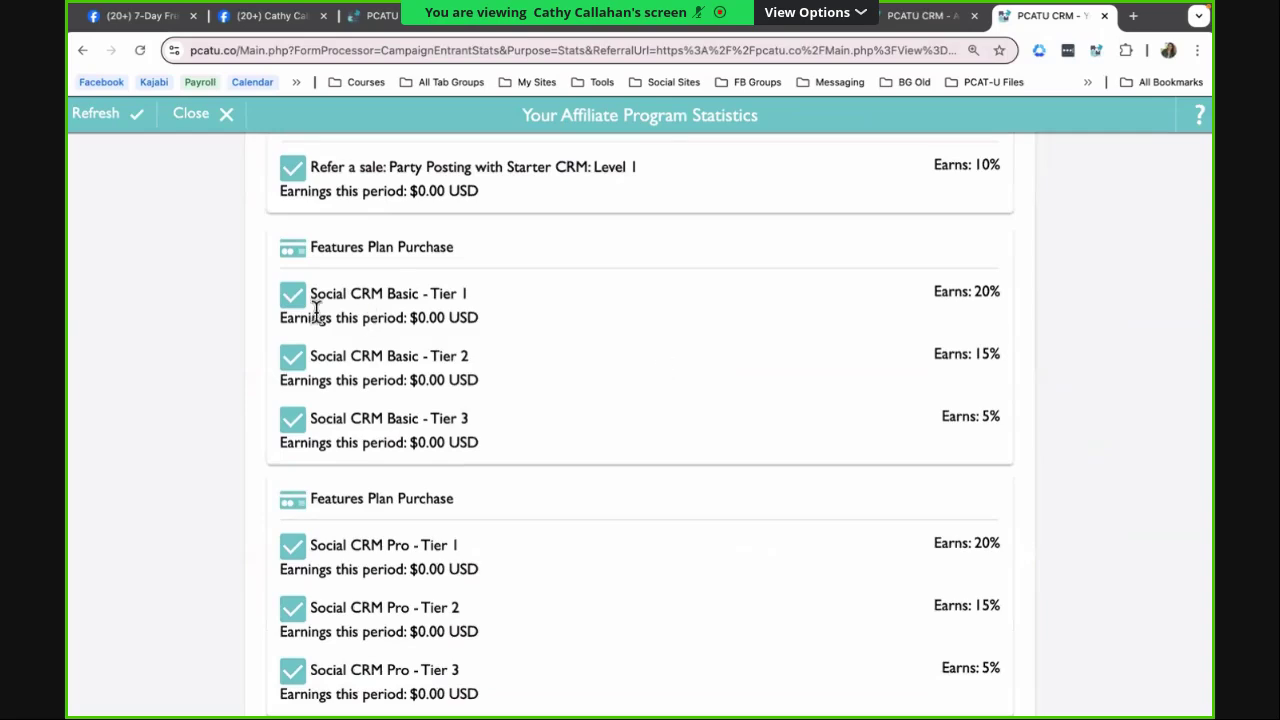
drag(292, 293, 912, 422)
scroll(349, 371, down, 2)
scroll(349, 371, down, 1)
scroll(350, 374, down, 2)
scroll(349, 374, down, 1)
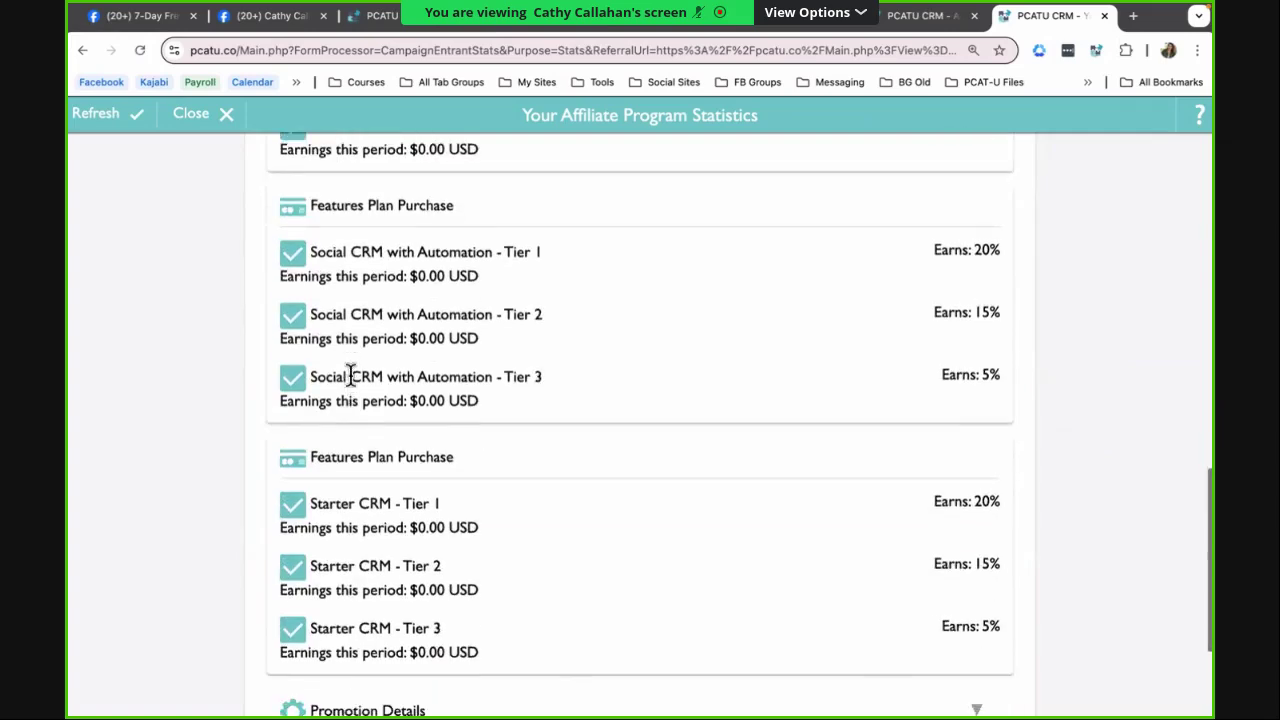
scroll(349, 371, down, 1)
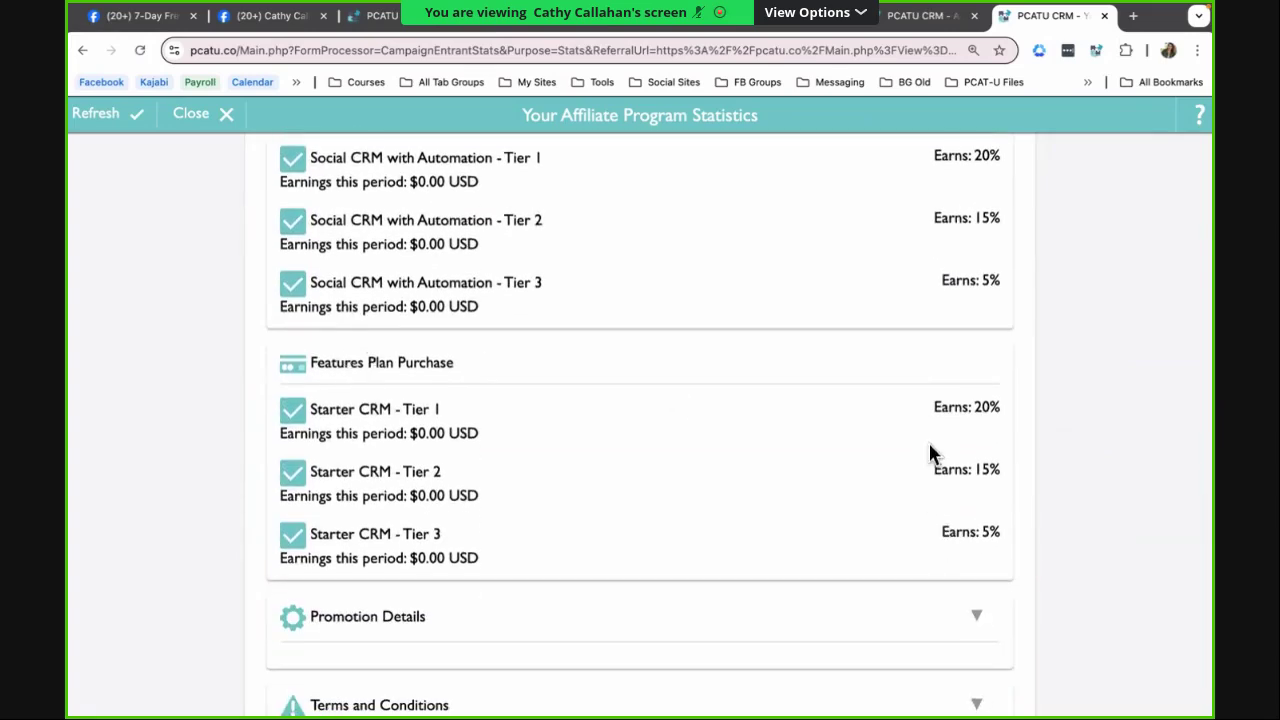
scroll(928, 423, up, 4)
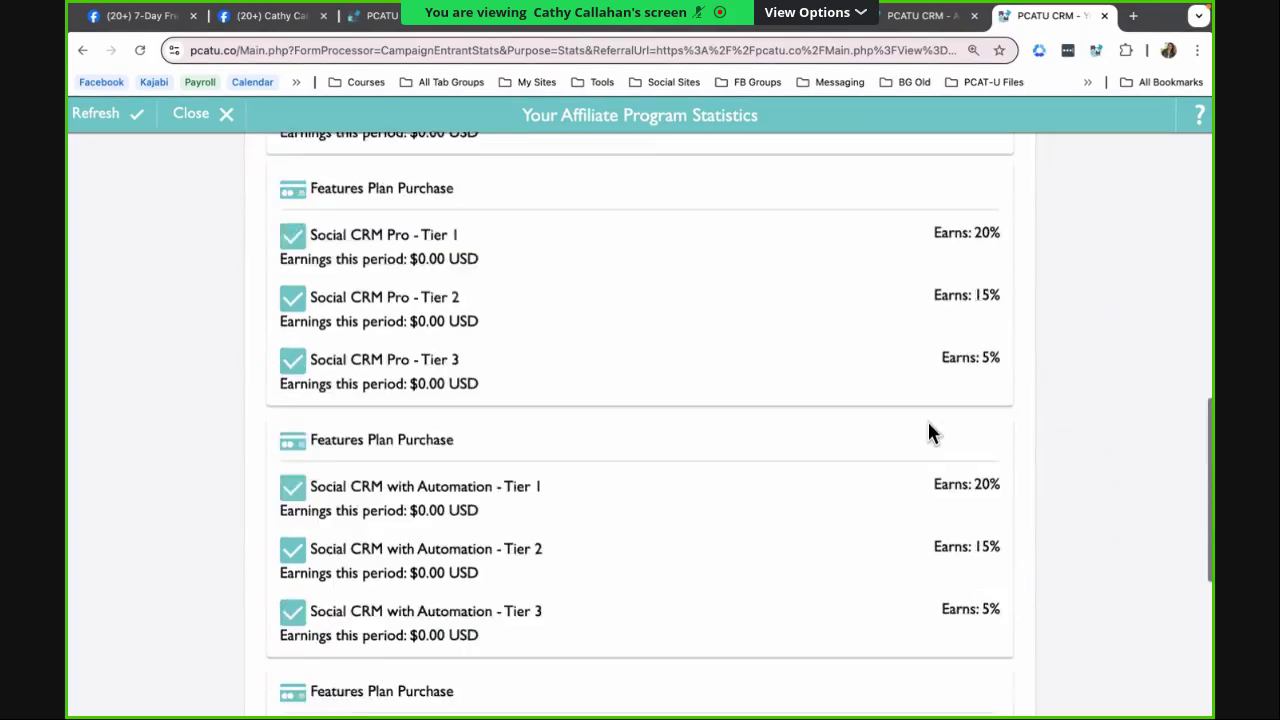
scroll(928, 432, up, 5)
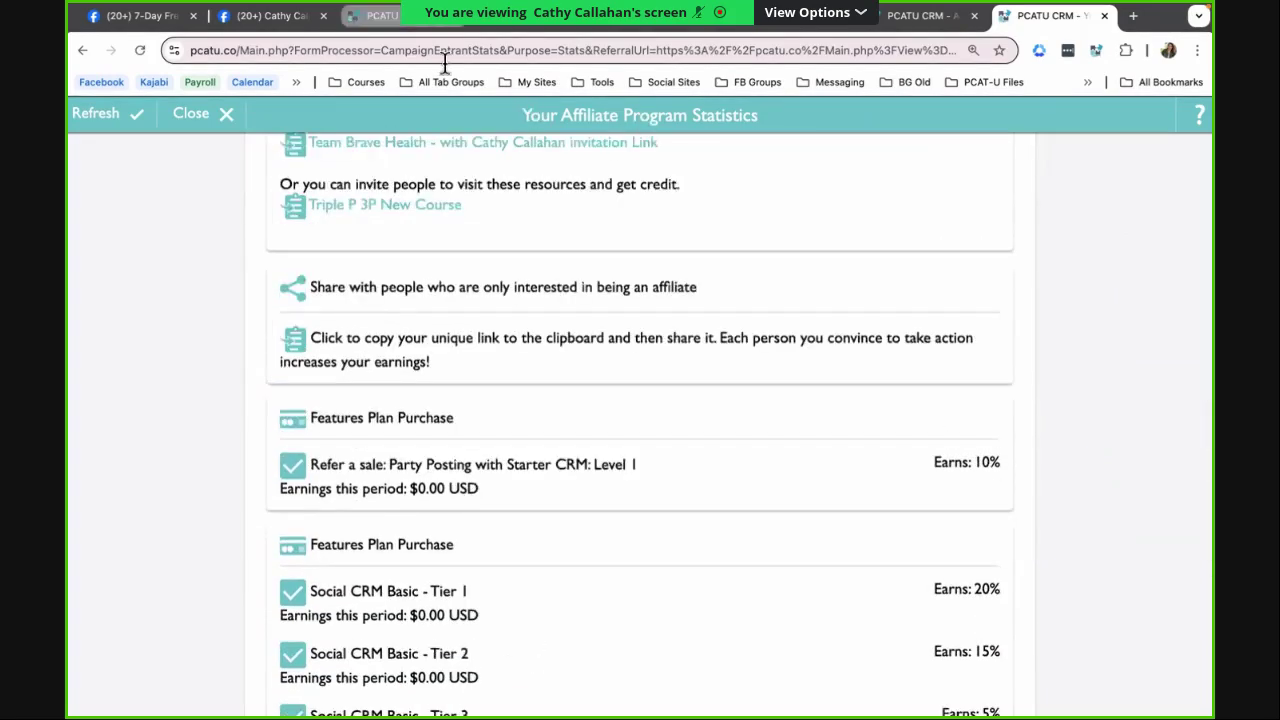
Return to the Facebook Group Timeline Designer showing steps timed from an 8:30pm start
click(398, 24)
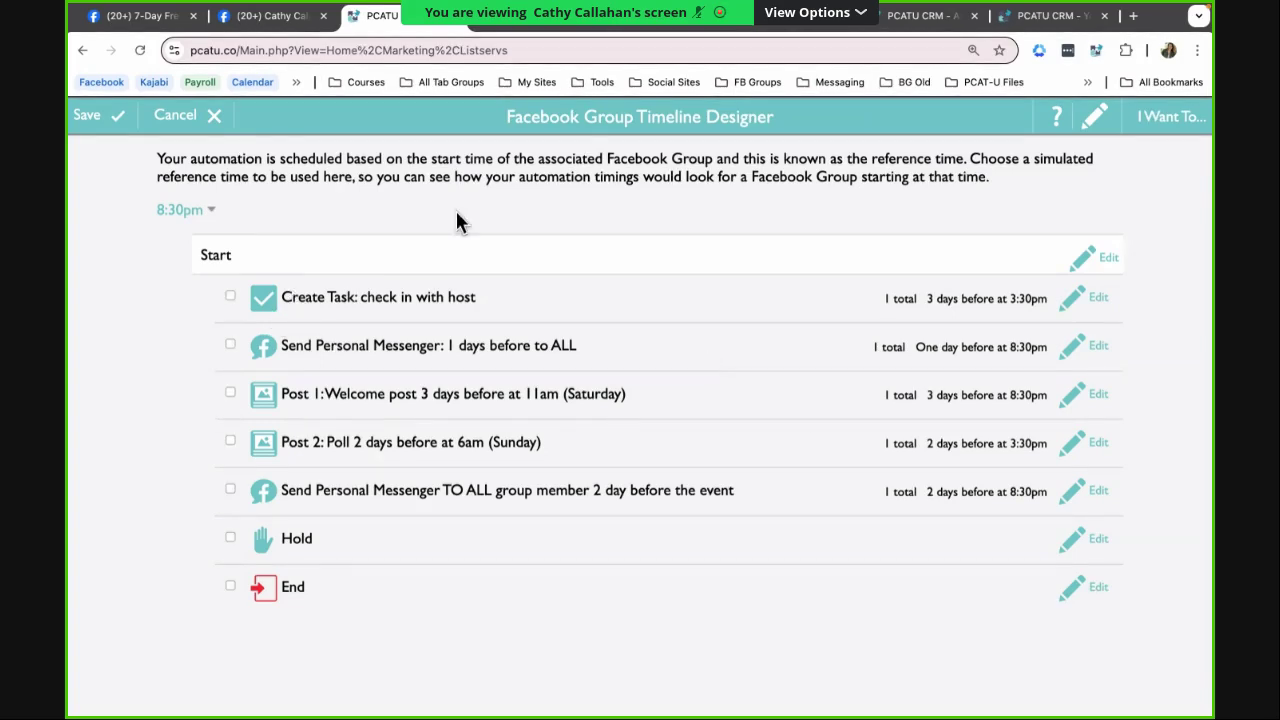
View the fresh start campaign post, then go to the 7-Day Fresh Start group's cover photo
click(279, 17)
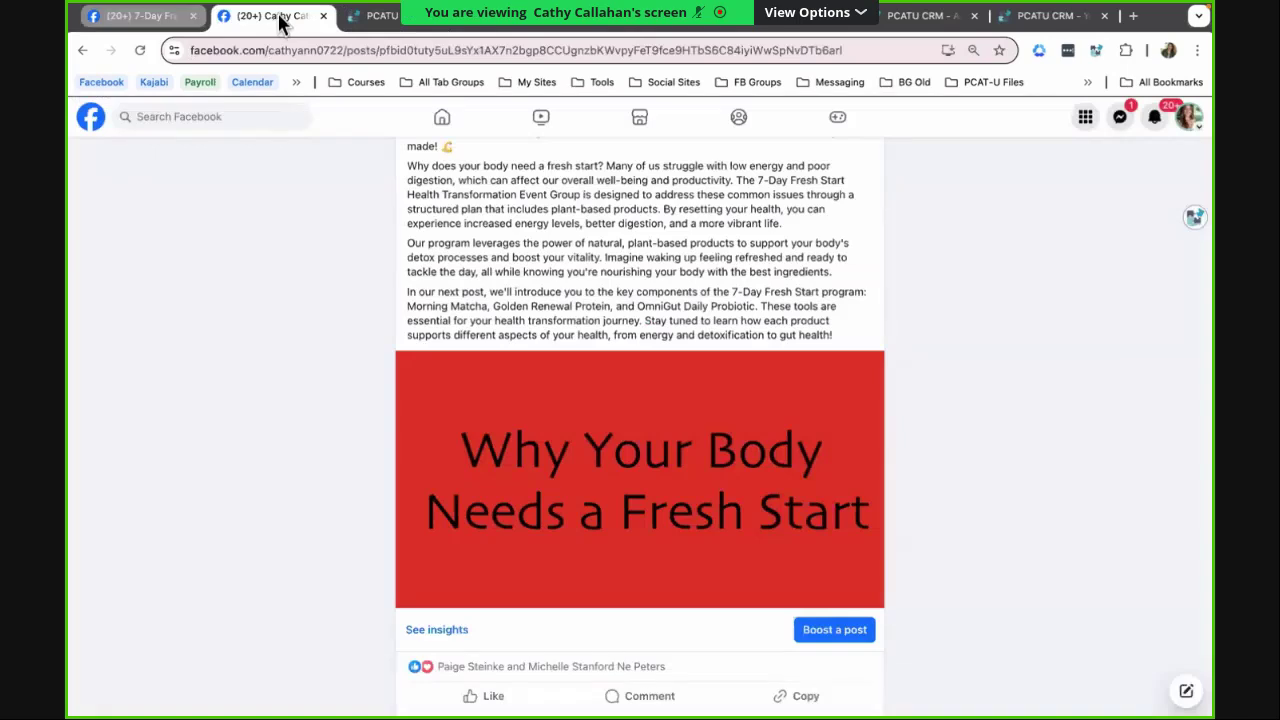
scroll(462, 228, up, 1)
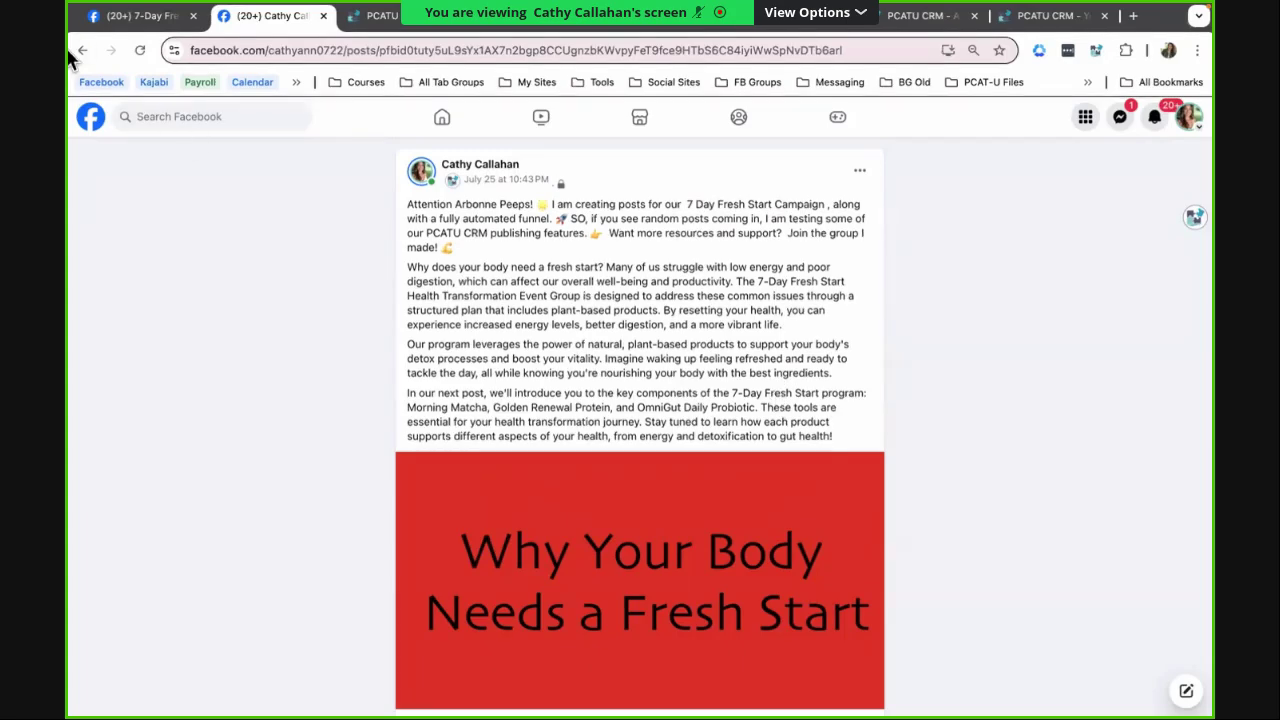
click(127, 18)
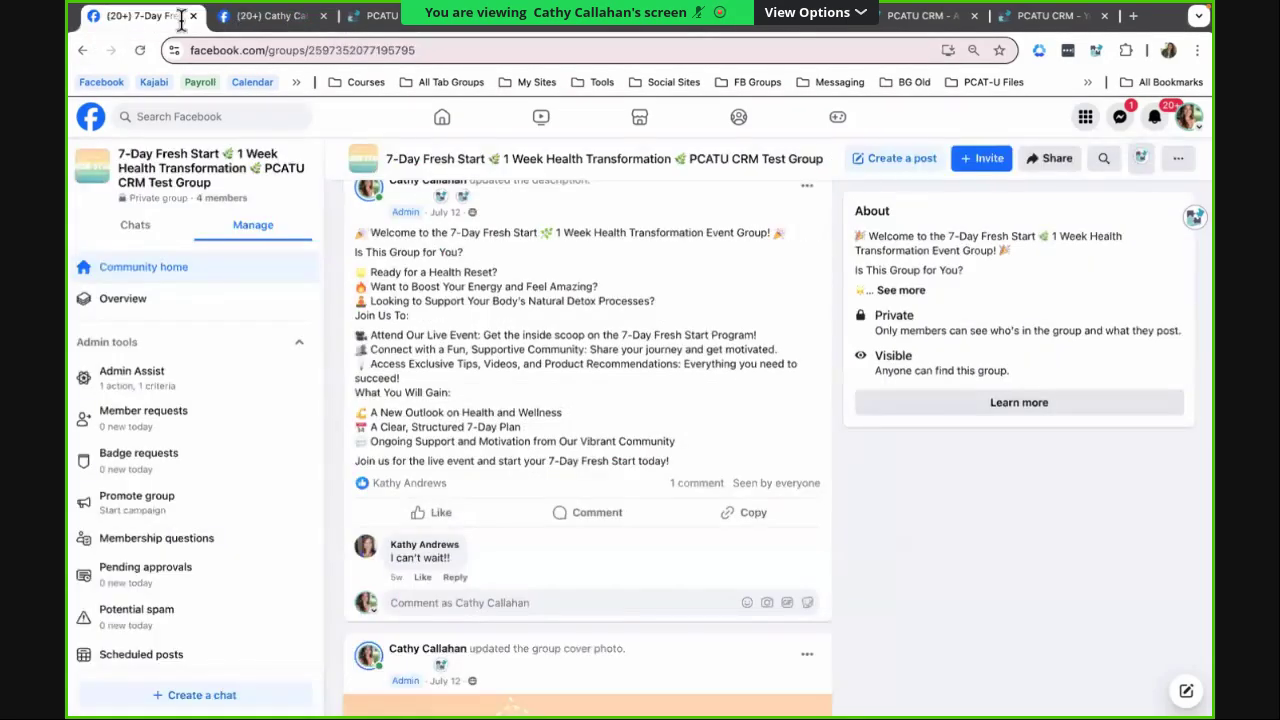
scroll(447, 294, up, 5)
scroll(517, 260, up, 5)
scroll(1095, 324, up, 3)
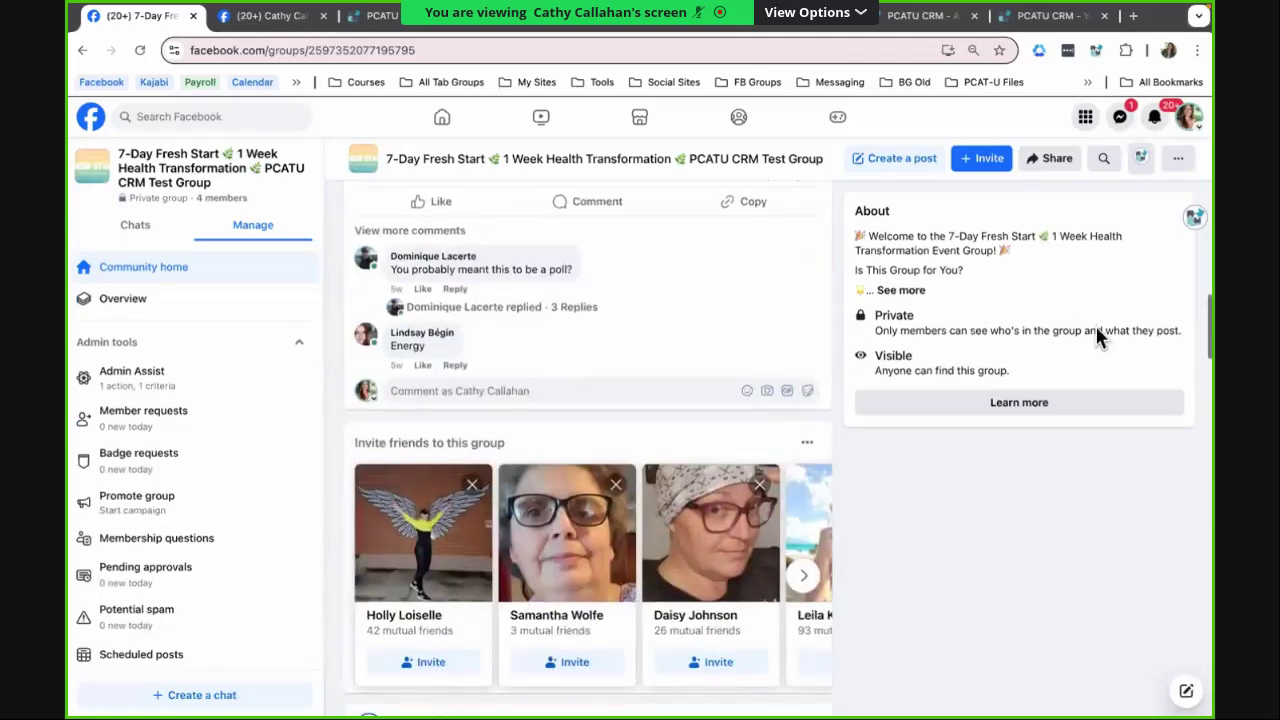
scroll(1095, 324, up, 2)
scroll(1096, 330, up, 5)
scroll(1096, 330, up, 5)
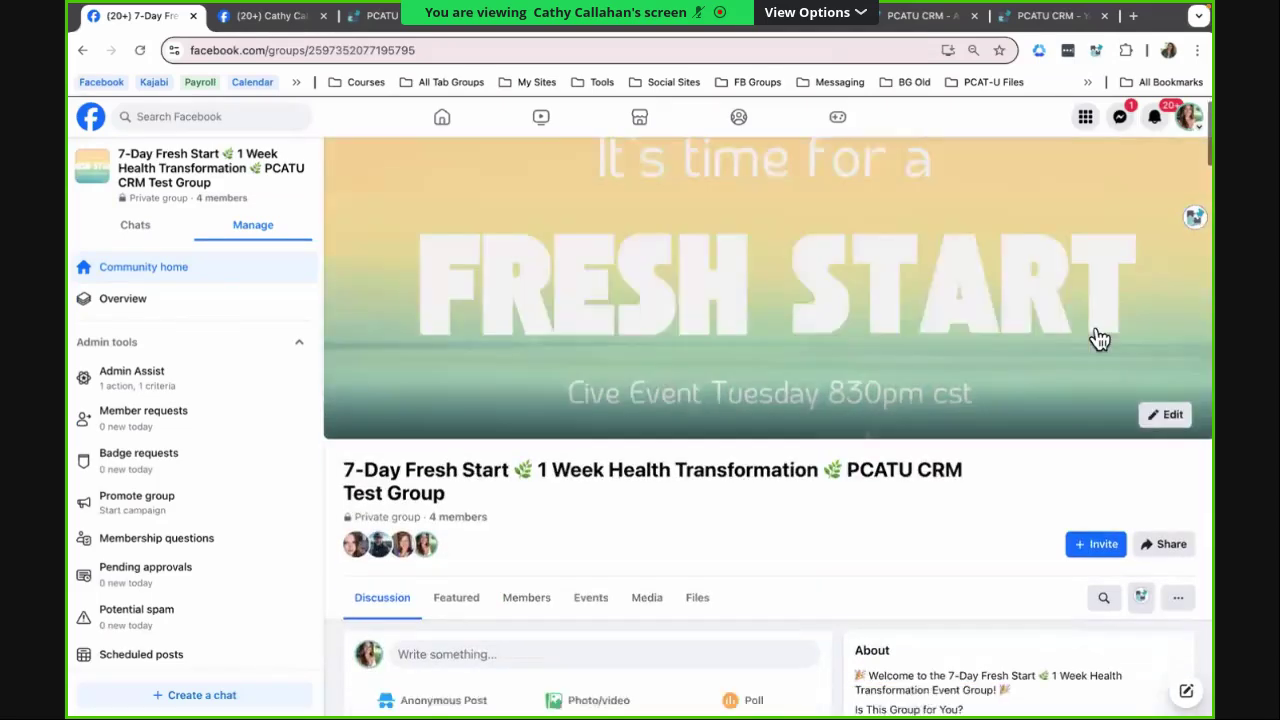
scroll(1096, 330, down, 3)
Check the PCATU extension's group tools, then switch to the CRM's Facebook Groups list
click(1139, 295)
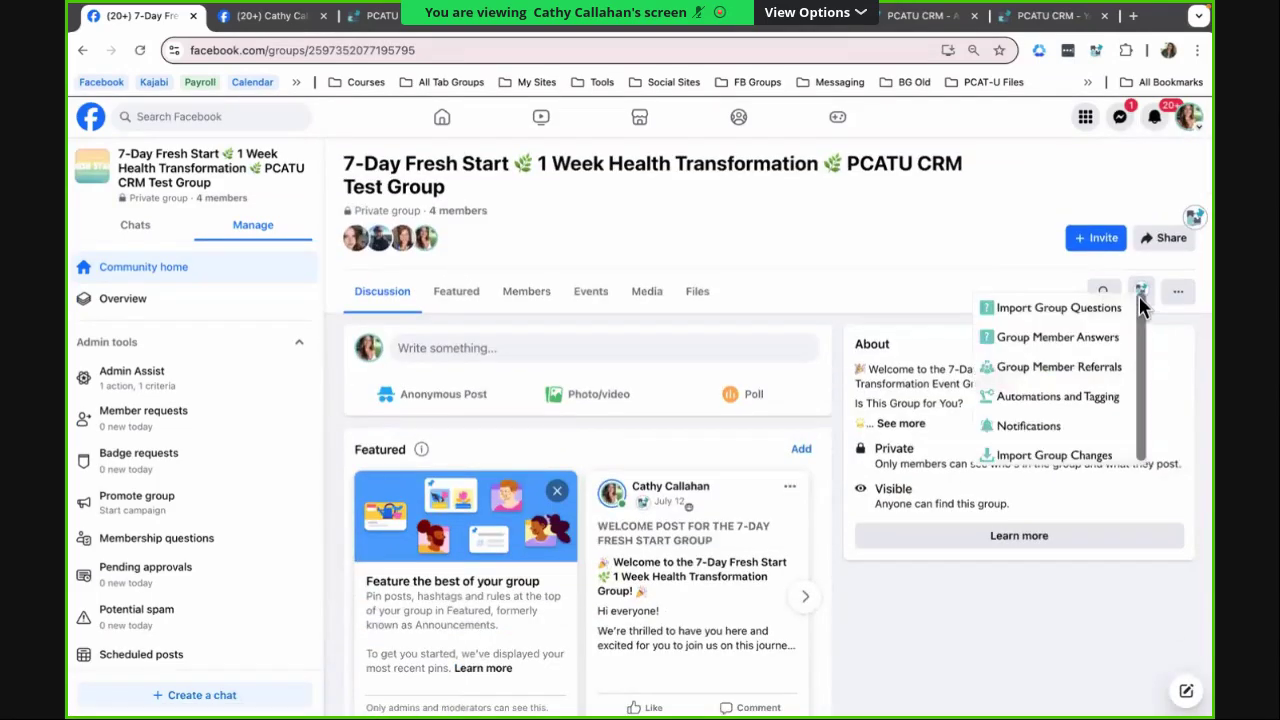
click(1140, 300)
click(1150, 308)
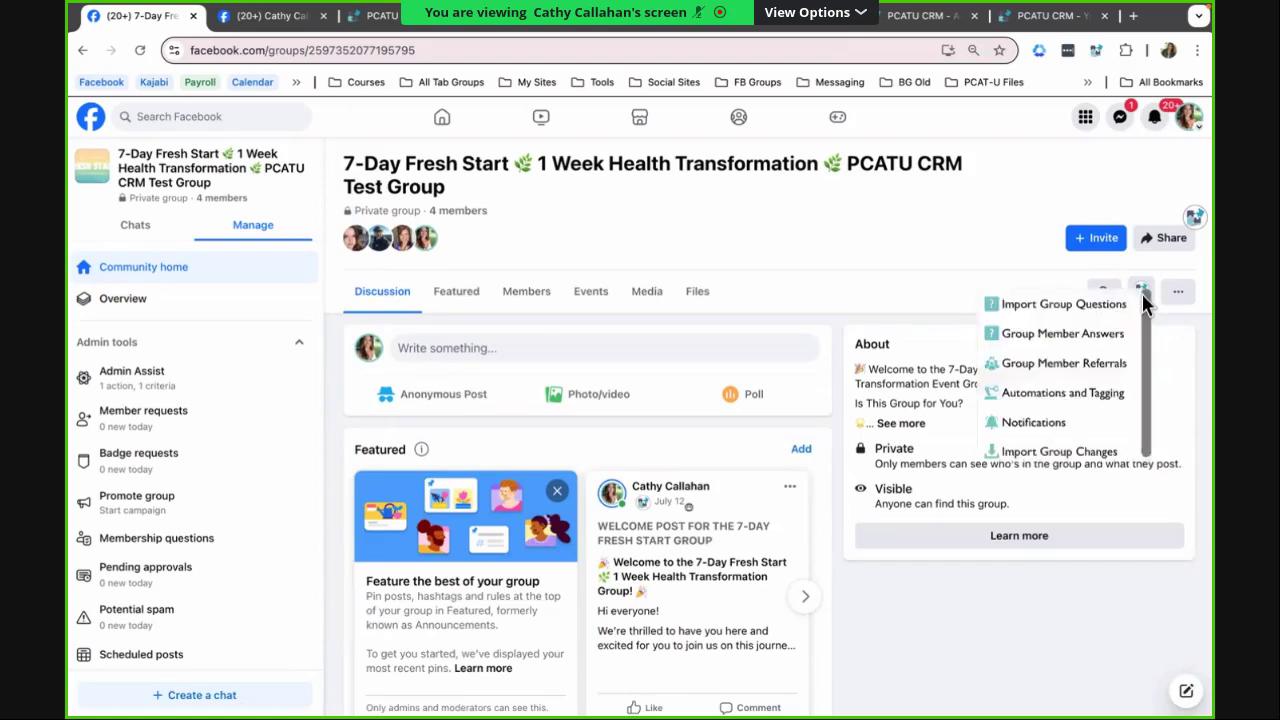
click(1050, 397)
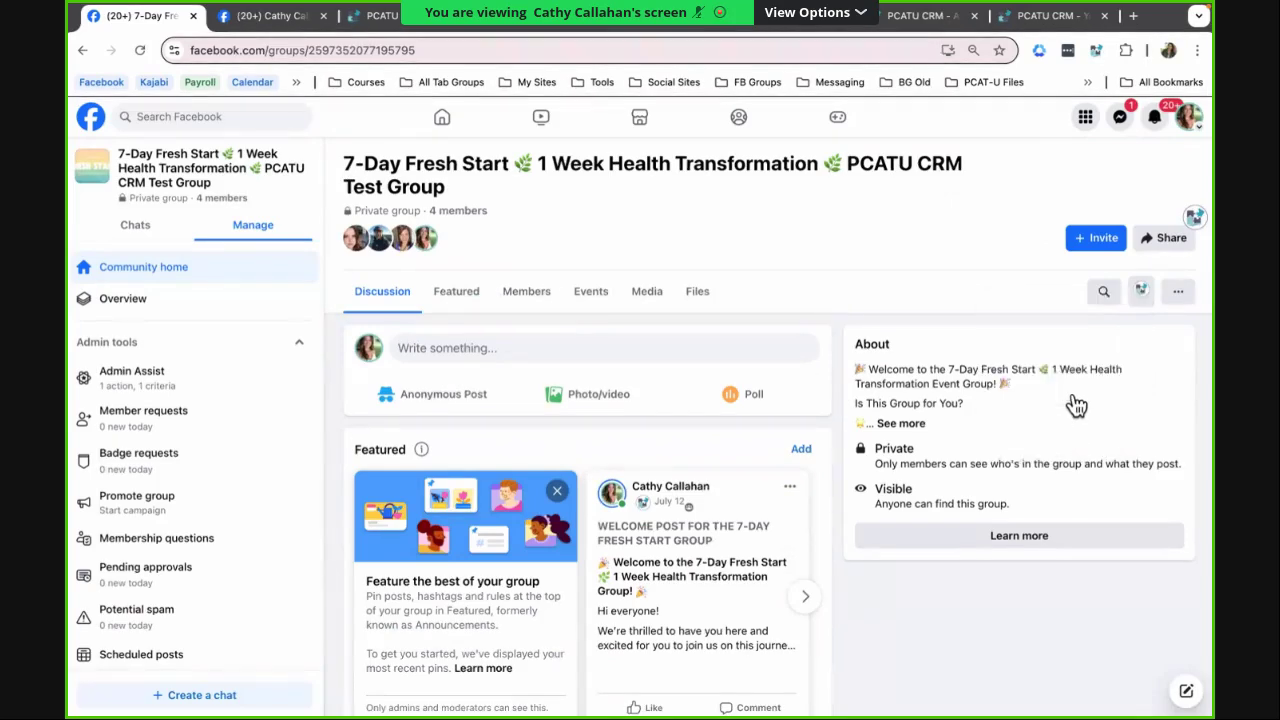
click(432, 20)
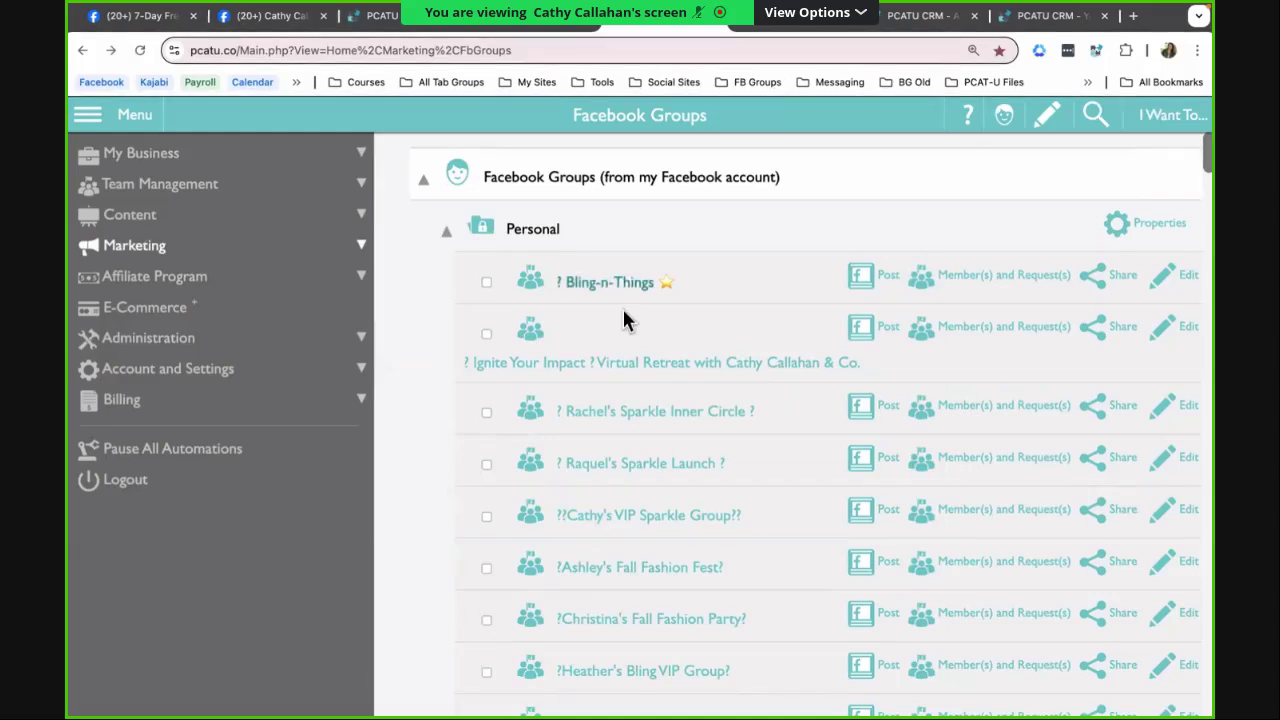
Check Bling-n-Things edit options and the group's extension tools, then return to the Timeline Designer
click(1188, 285)
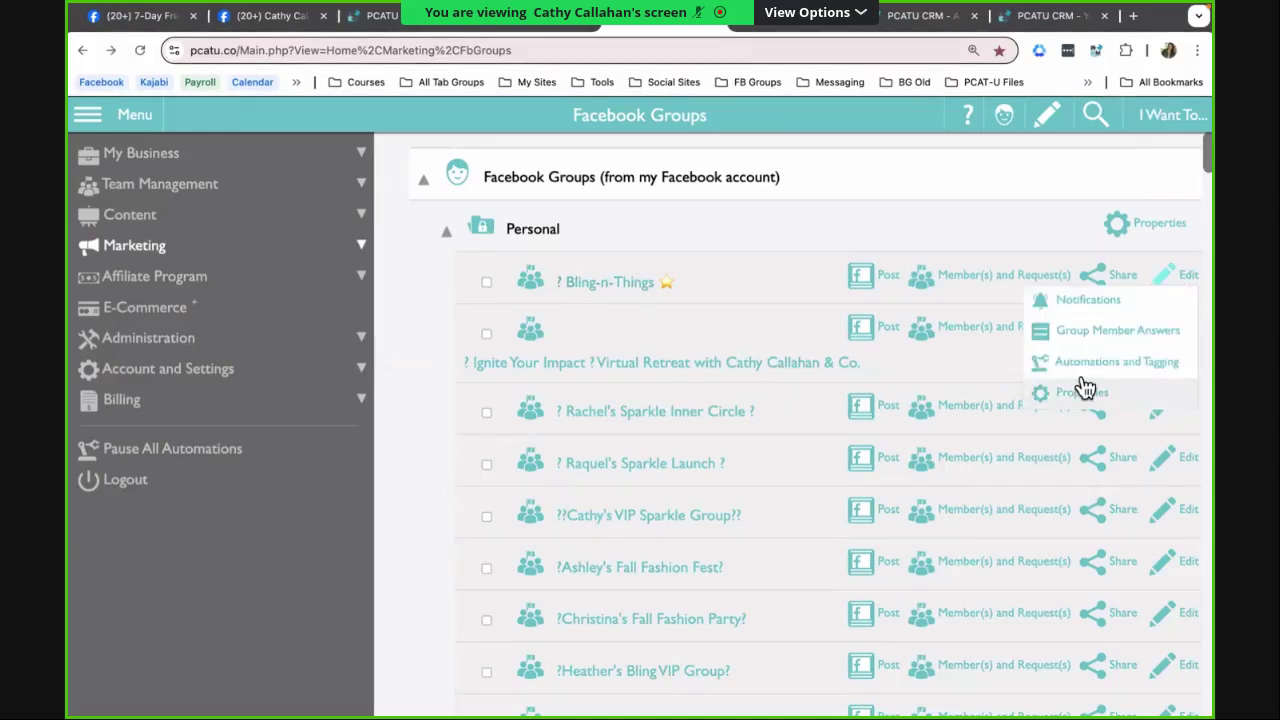
click(288, 17)
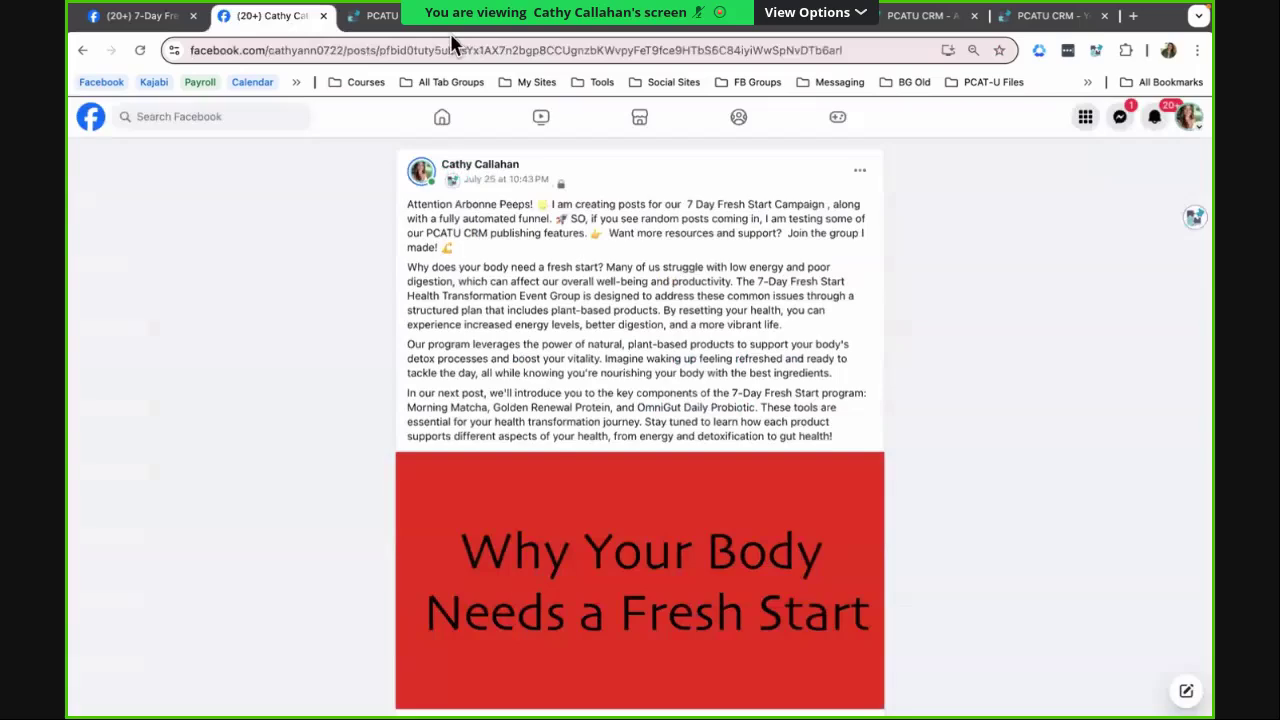
click(140, 16)
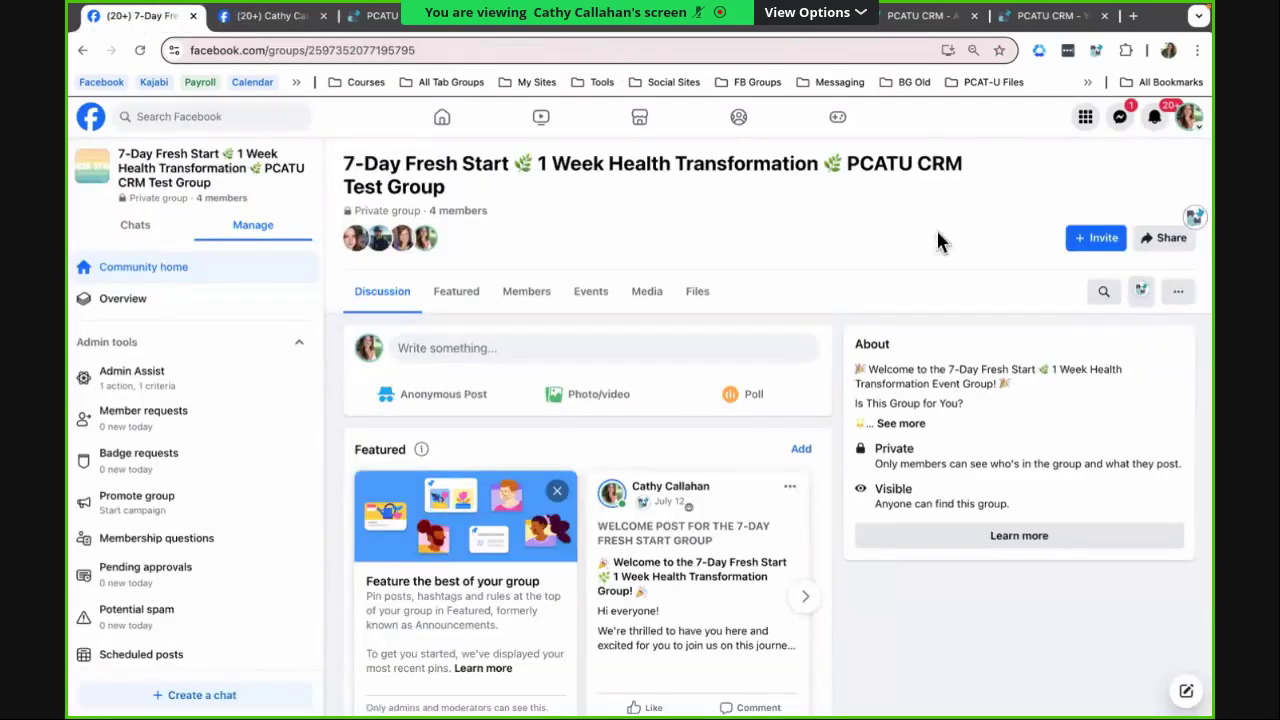
click(1145, 299)
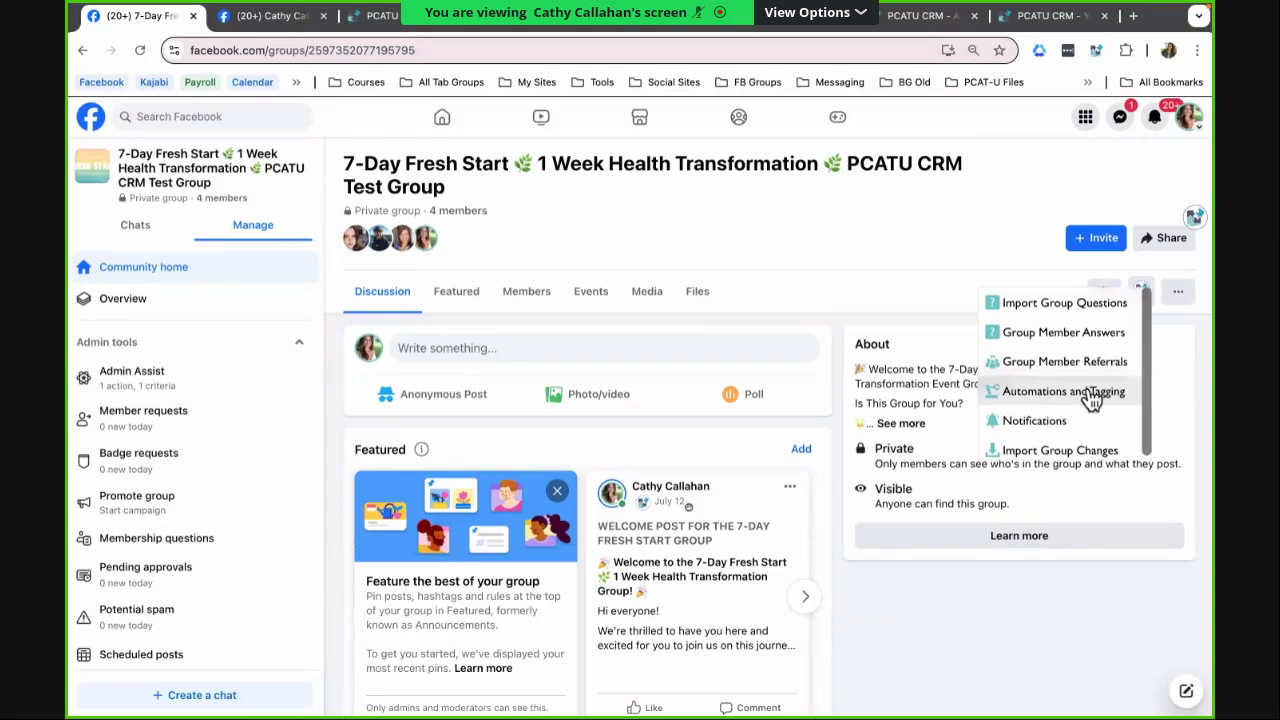
click(388, 18)
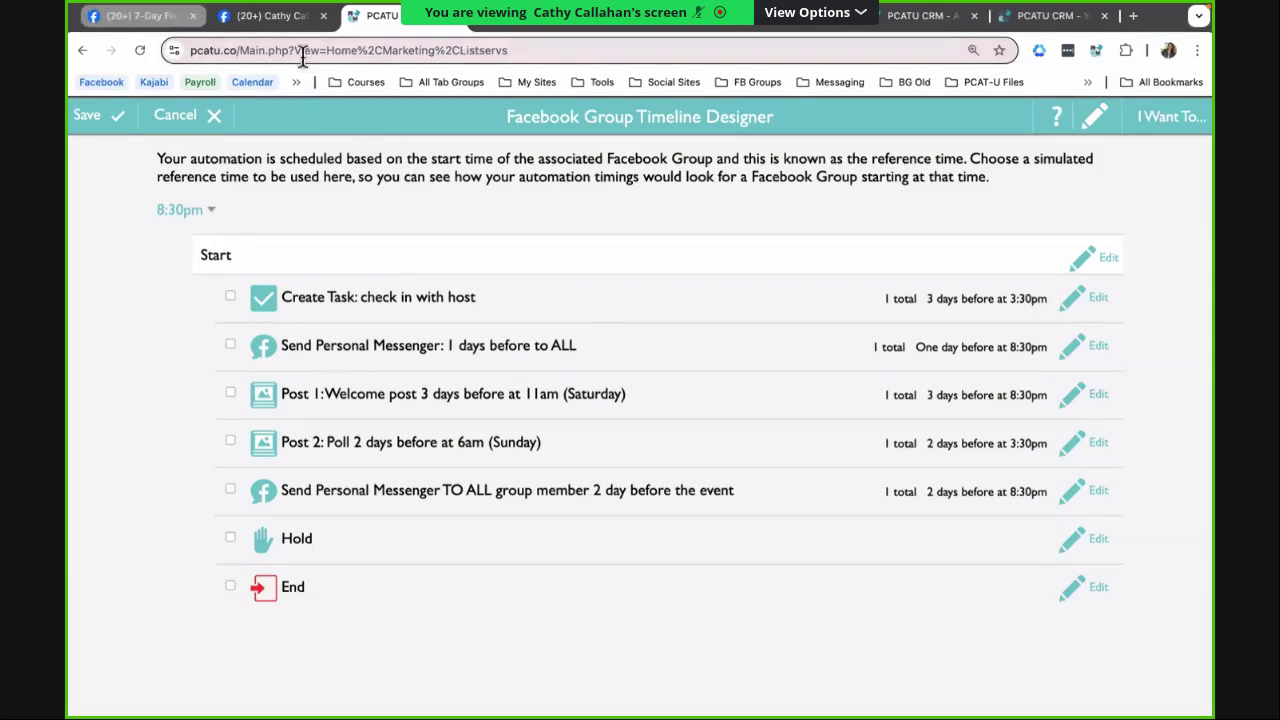
Return to the 7-Day Fresh Start group and search Facebook for 'cathy vip sparkle'
click(155, 18)
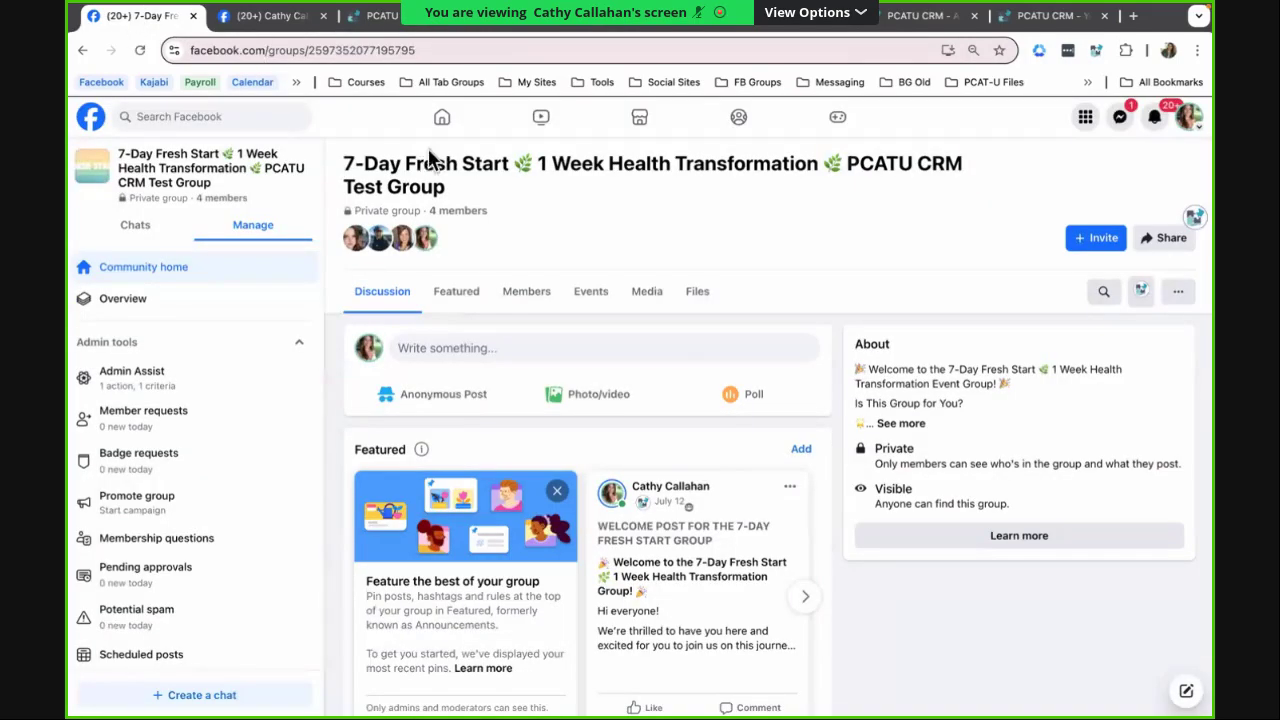
click(234, 117)
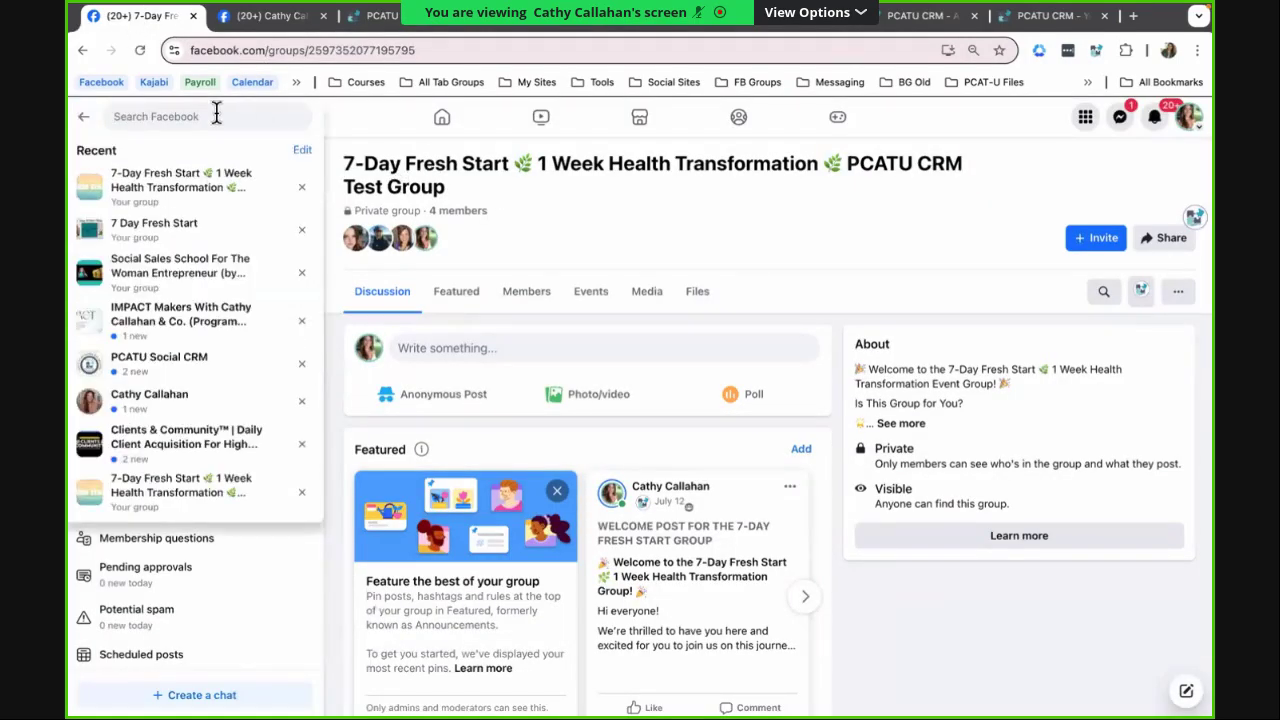
text(p)
key(BackSpace)
text(s)
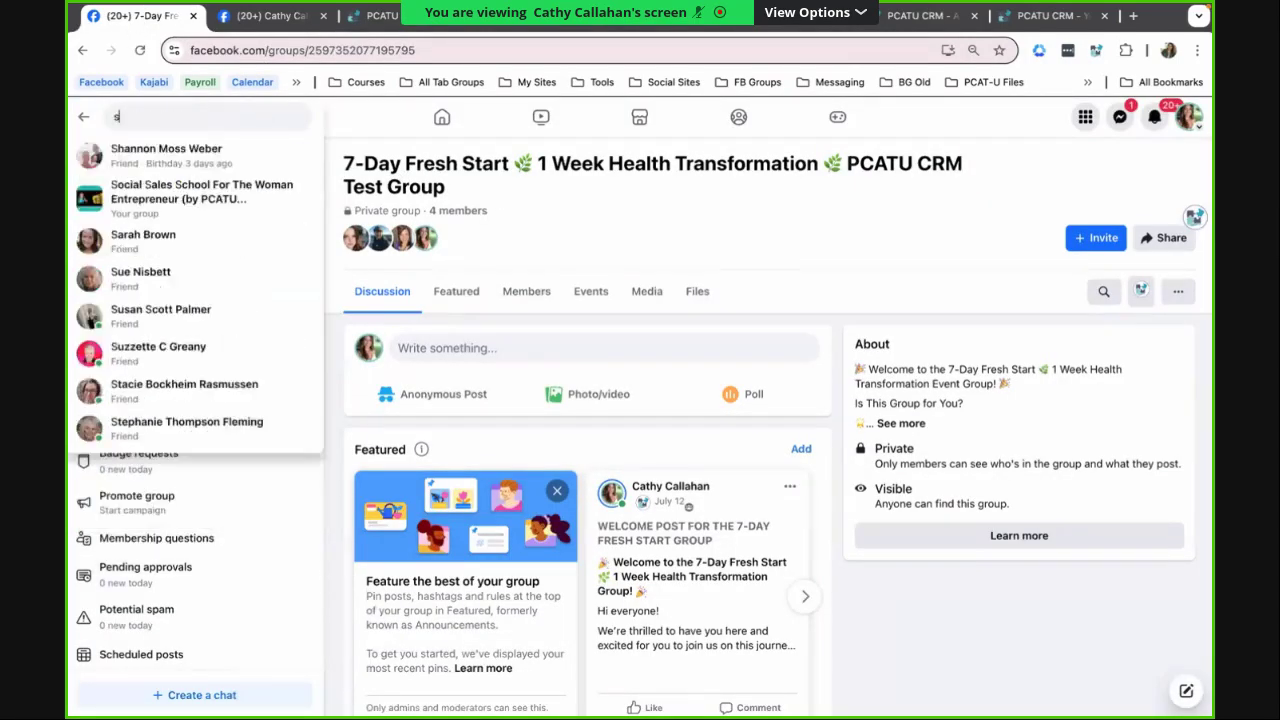
text(parkle party)
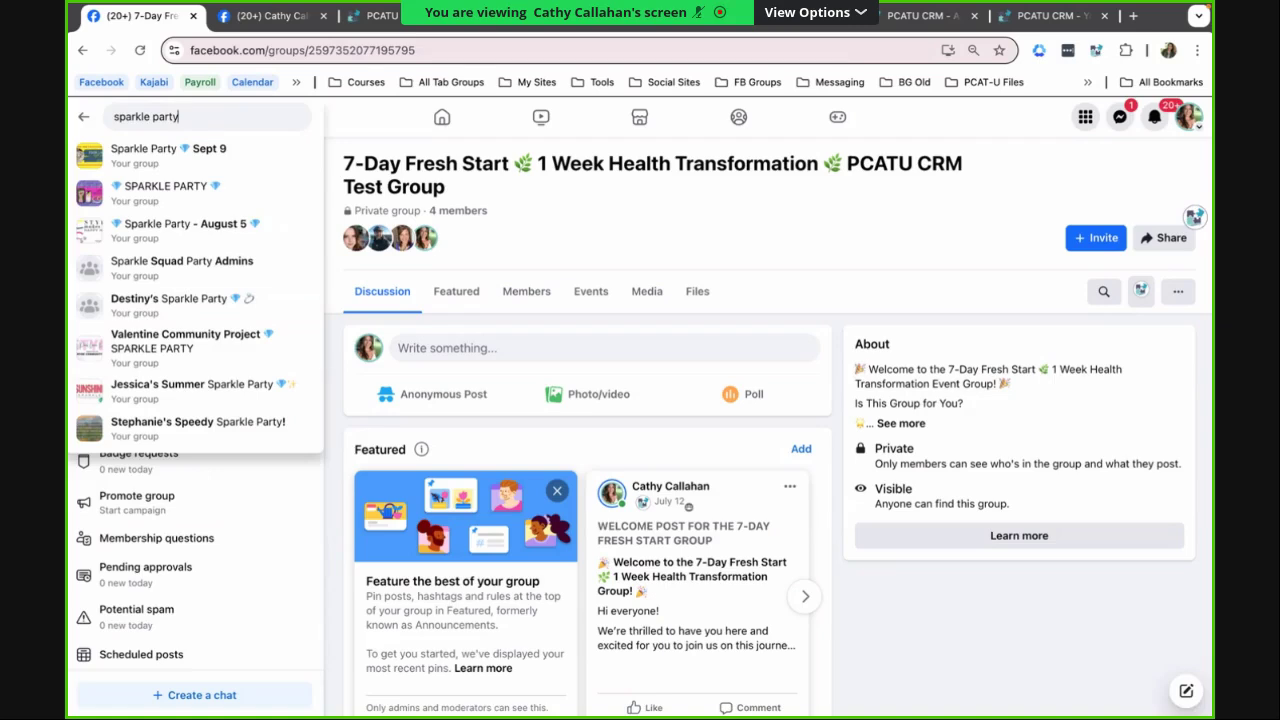
key(BackSpace)
key(BackSpace)
key(BackSpace)
key(BackSpace)
key(BackSpace)
key(BackSpace)
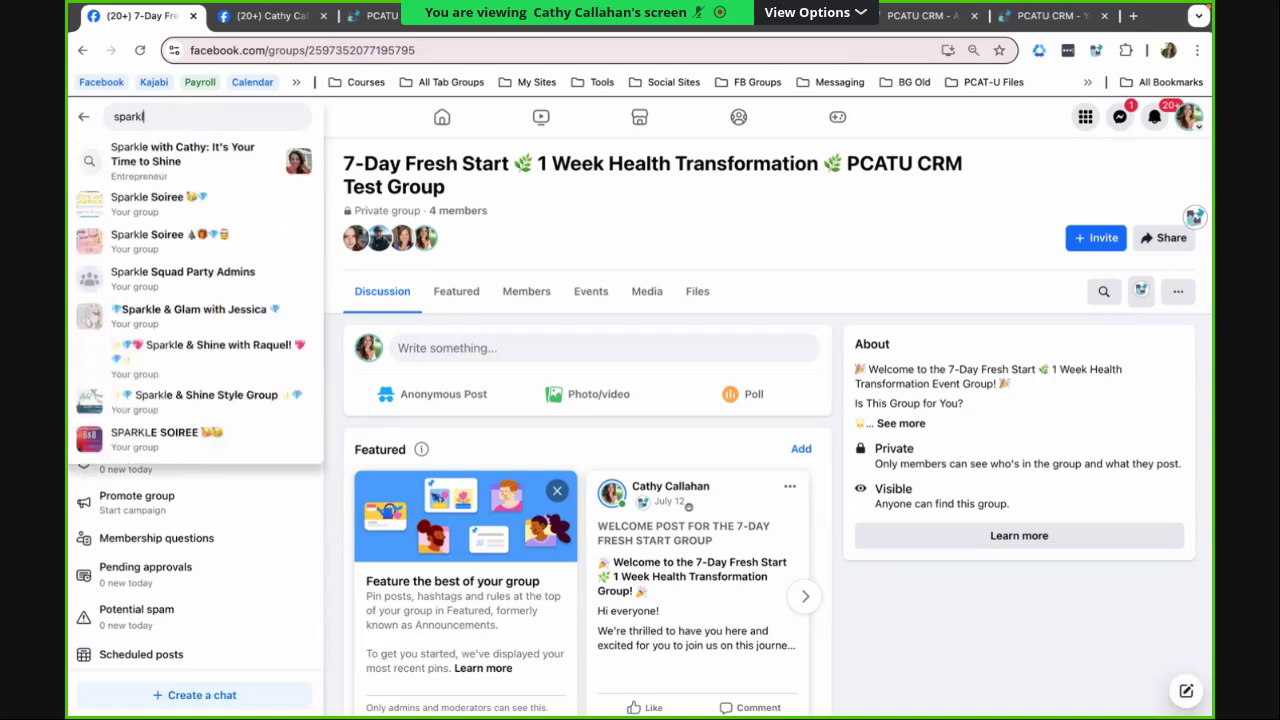
key(BackSpace)
key(BackSpace)
key(BackSpace)
key(BackSpace)
key(BackSpace)
text(cathy)
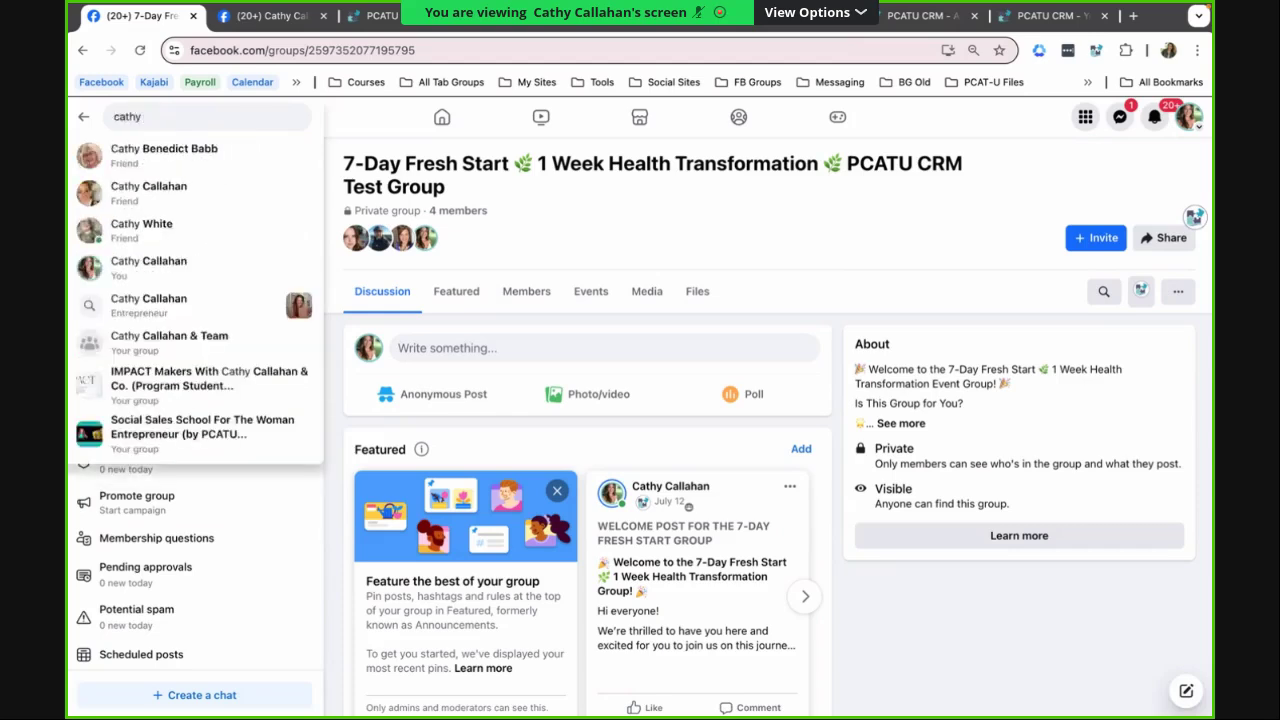
text( vip spark)
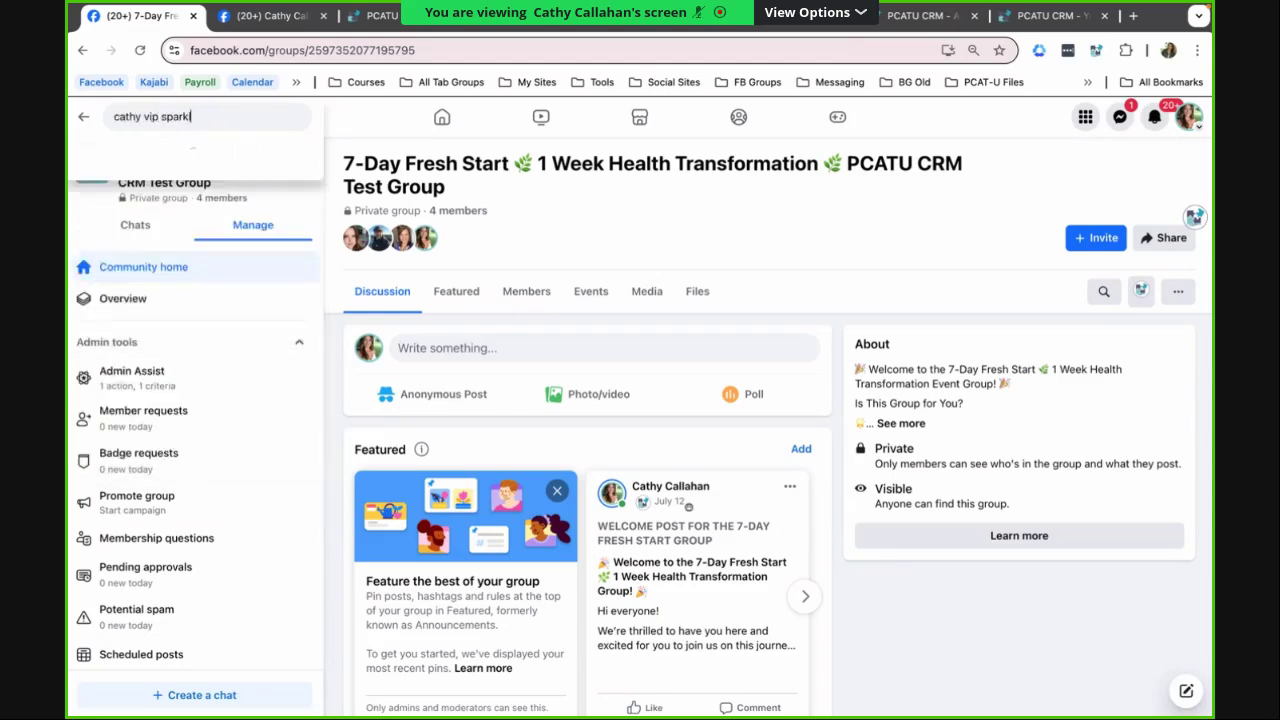
text(le)
Open Cathy's VIP Sparkle Group and browse its events list
click(214, 158)
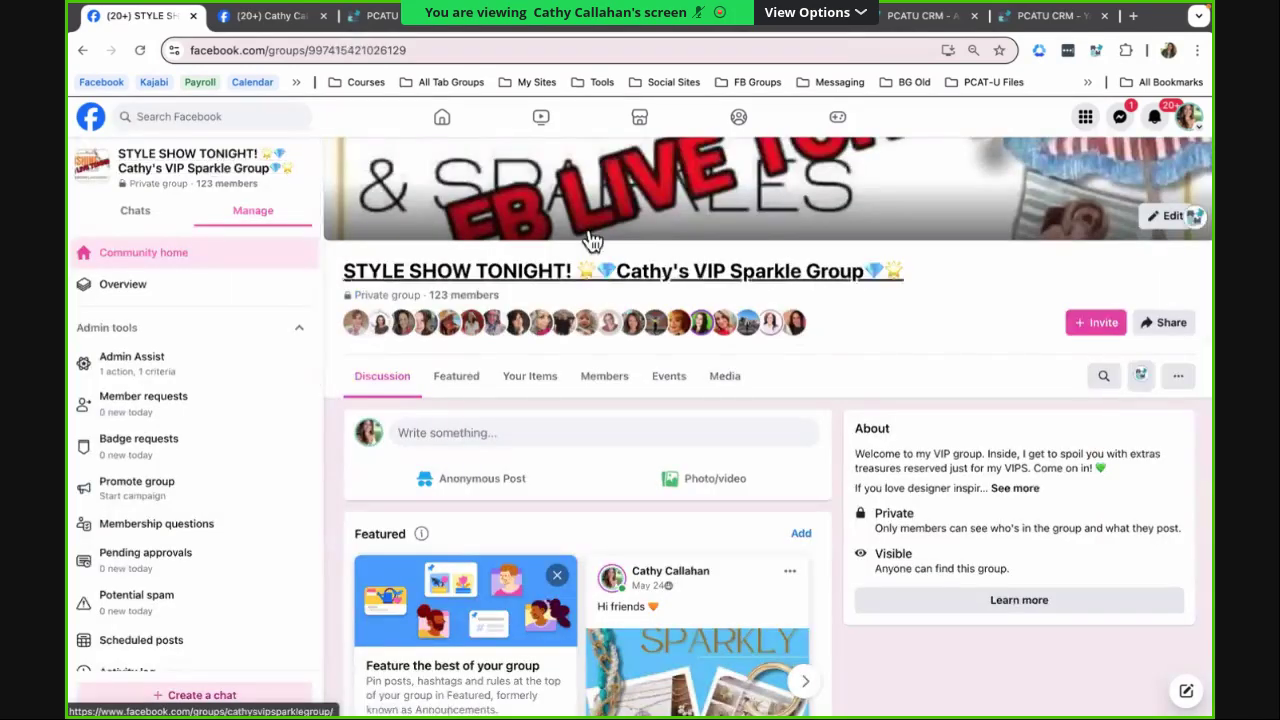
scroll(918, 289, down, 3)
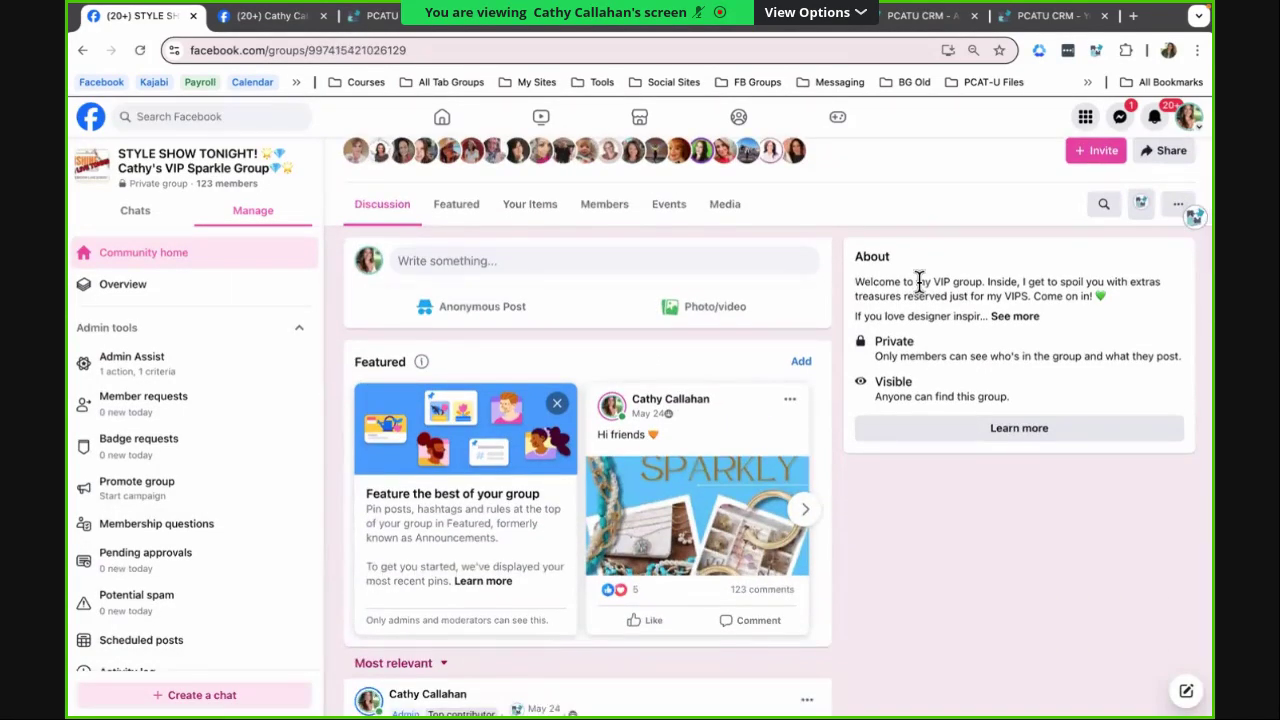
click(667, 212)
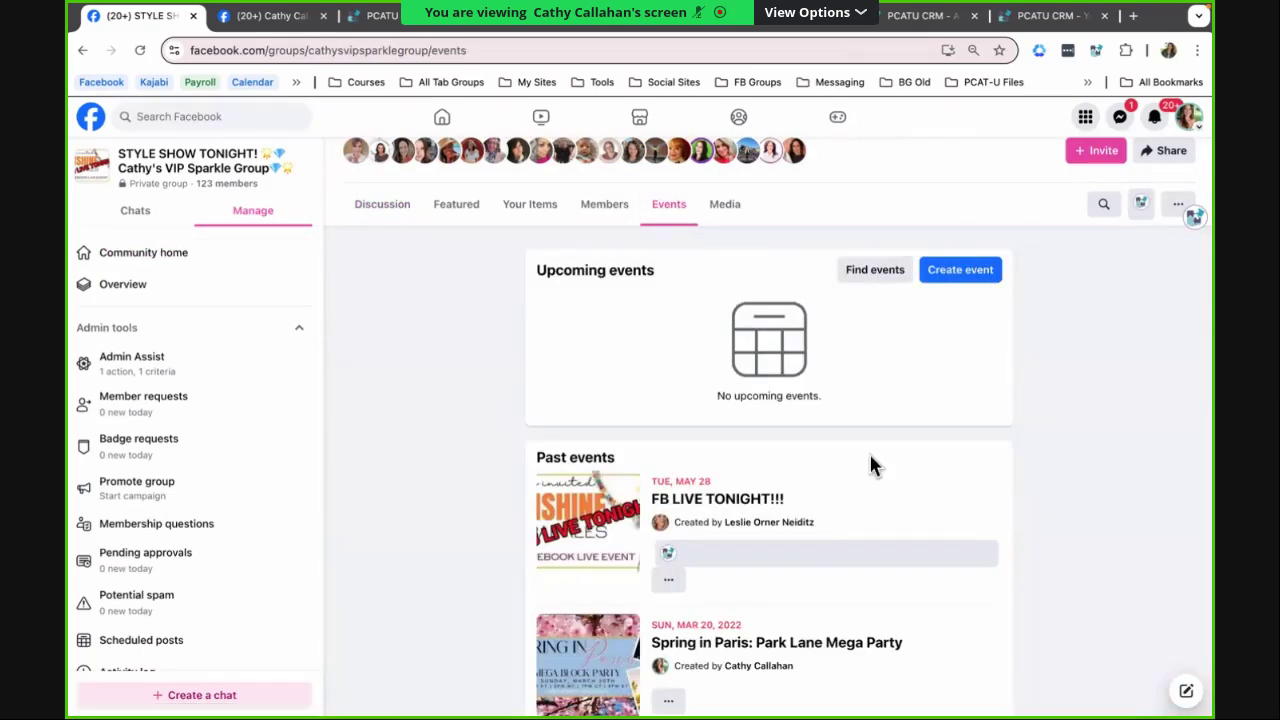
scroll(870, 465, down, 2)
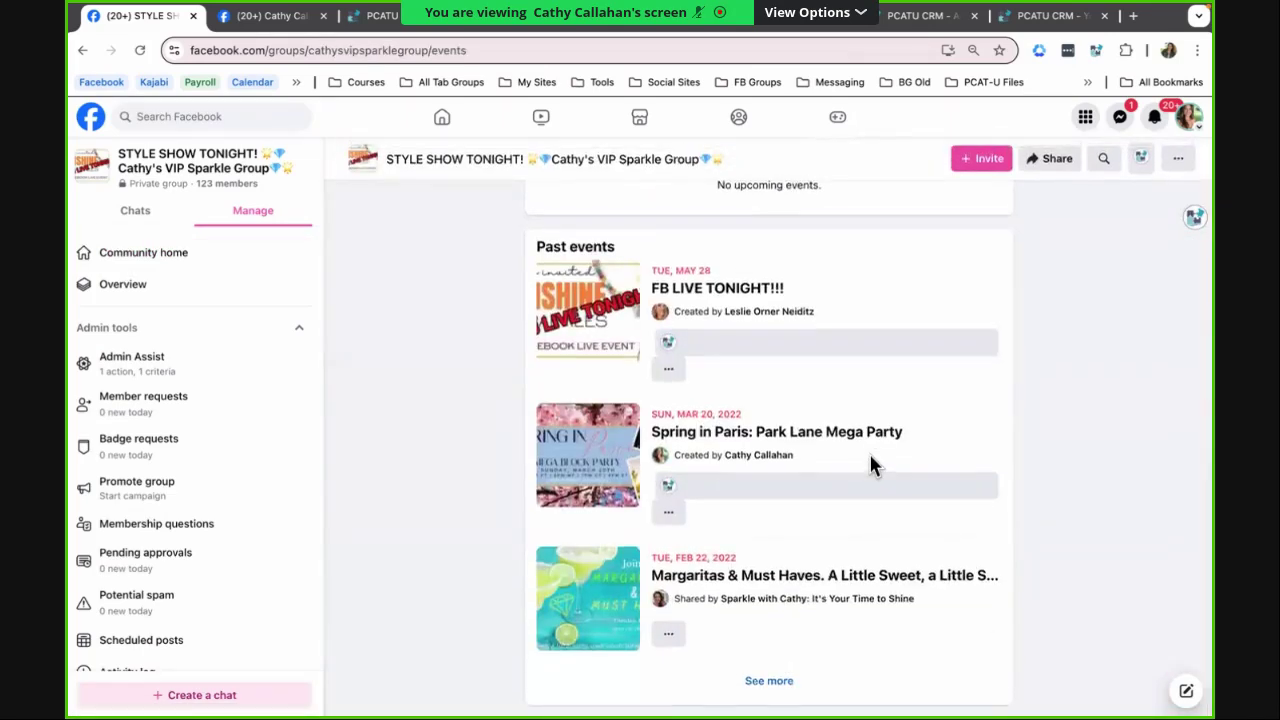
Read the past Margaritas & Must Haves event's full description, then return to the CRM
click(842, 582)
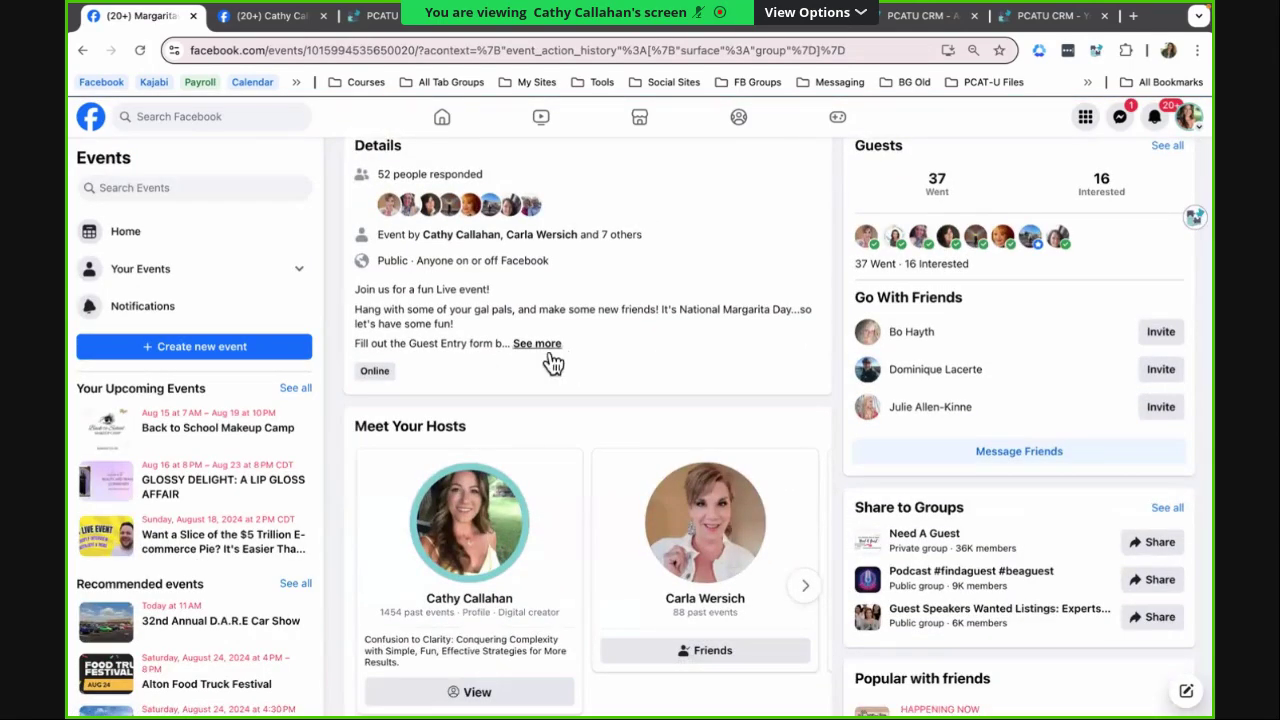
click(549, 350)
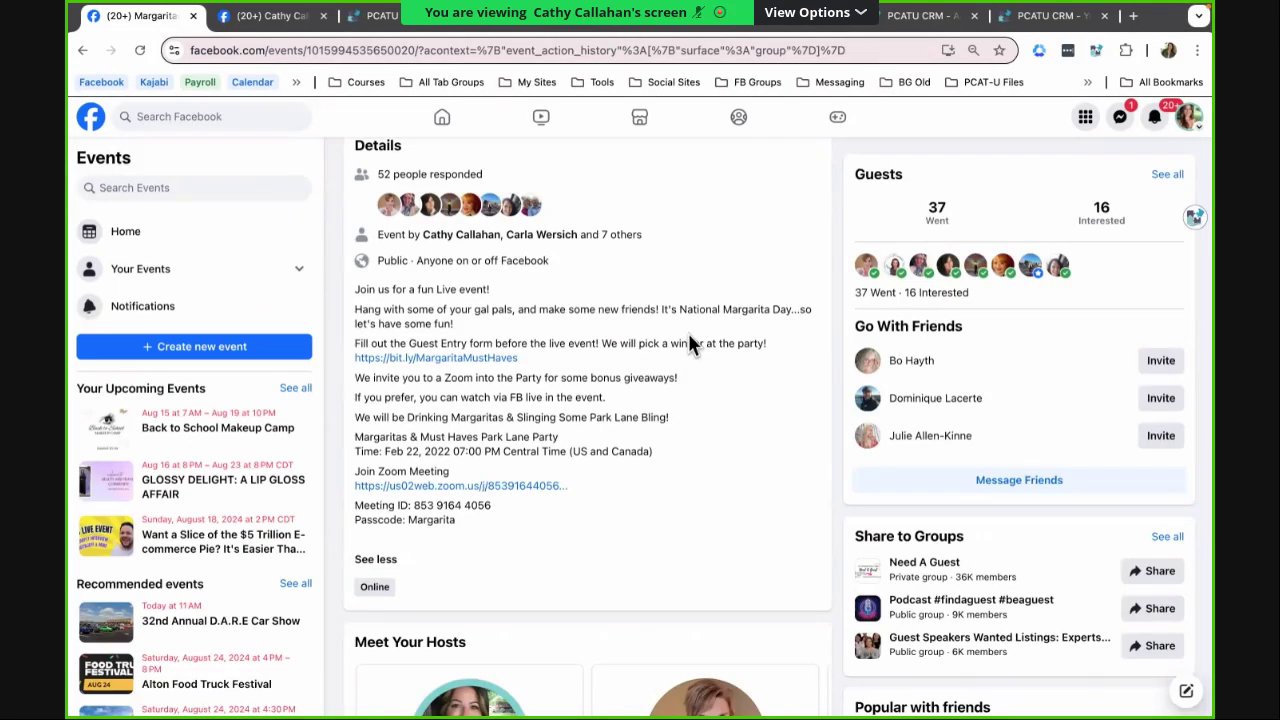
scroll(688, 343, down, 5)
scroll(688, 343, down, 1)
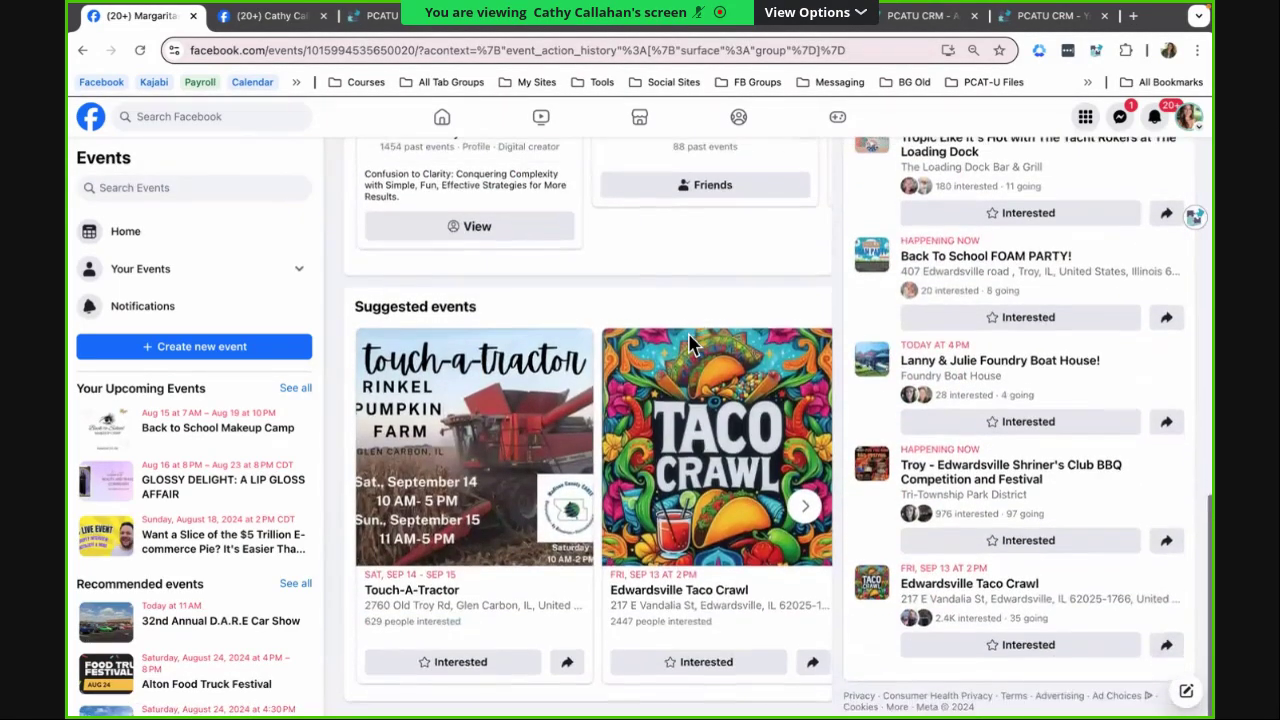
scroll(690, 343, up, 5)
scroll(690, 343, up, 1)
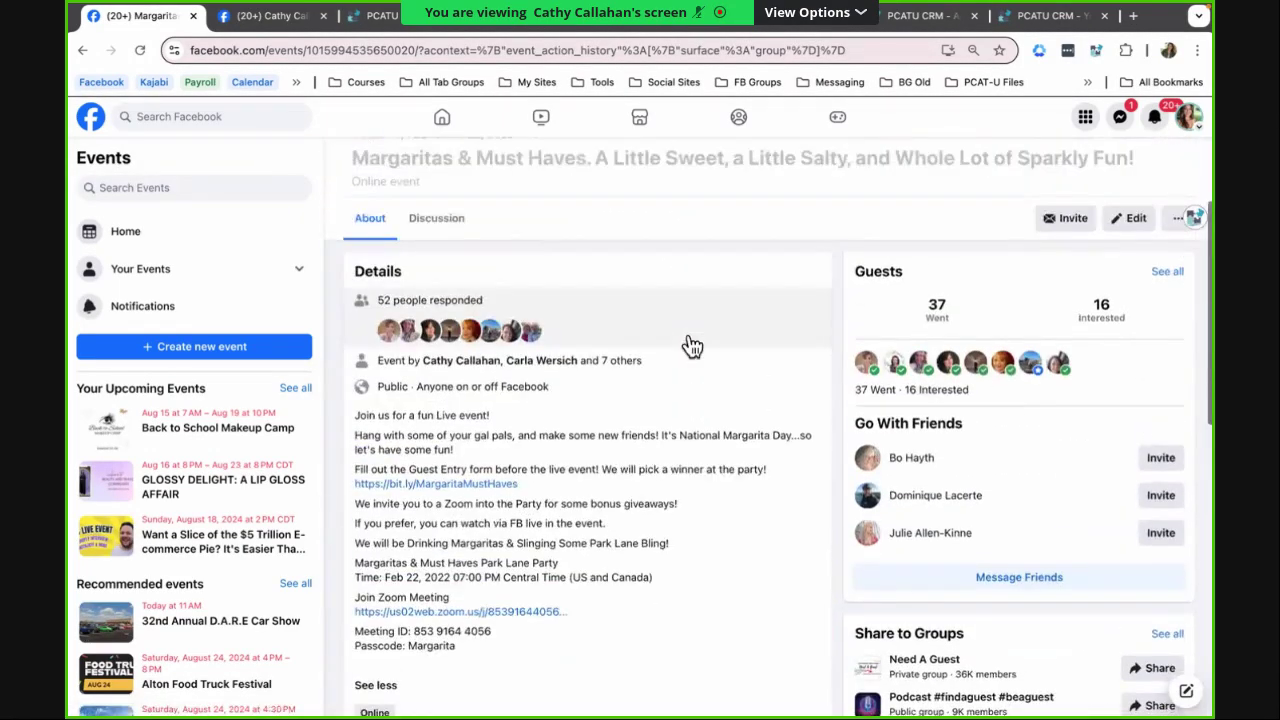
scroll(690, 345, up, 1)
scroll(689, 343, down, 1)
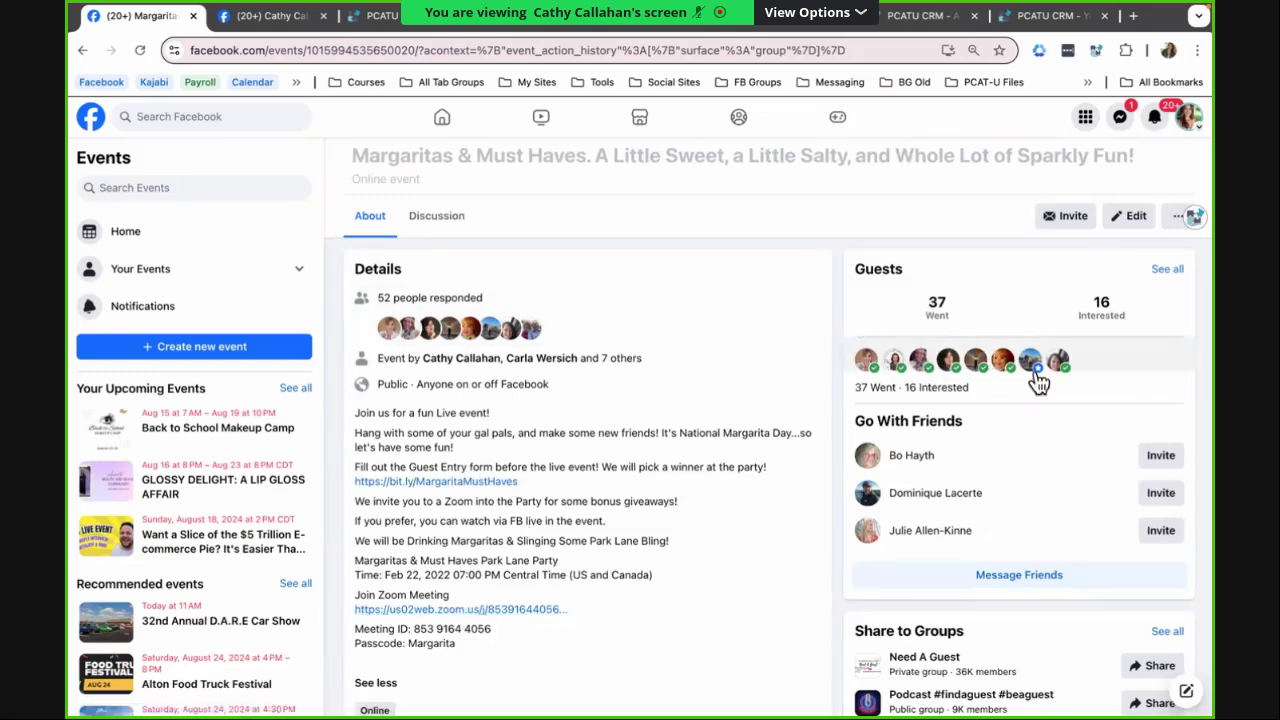
click(375, 15)
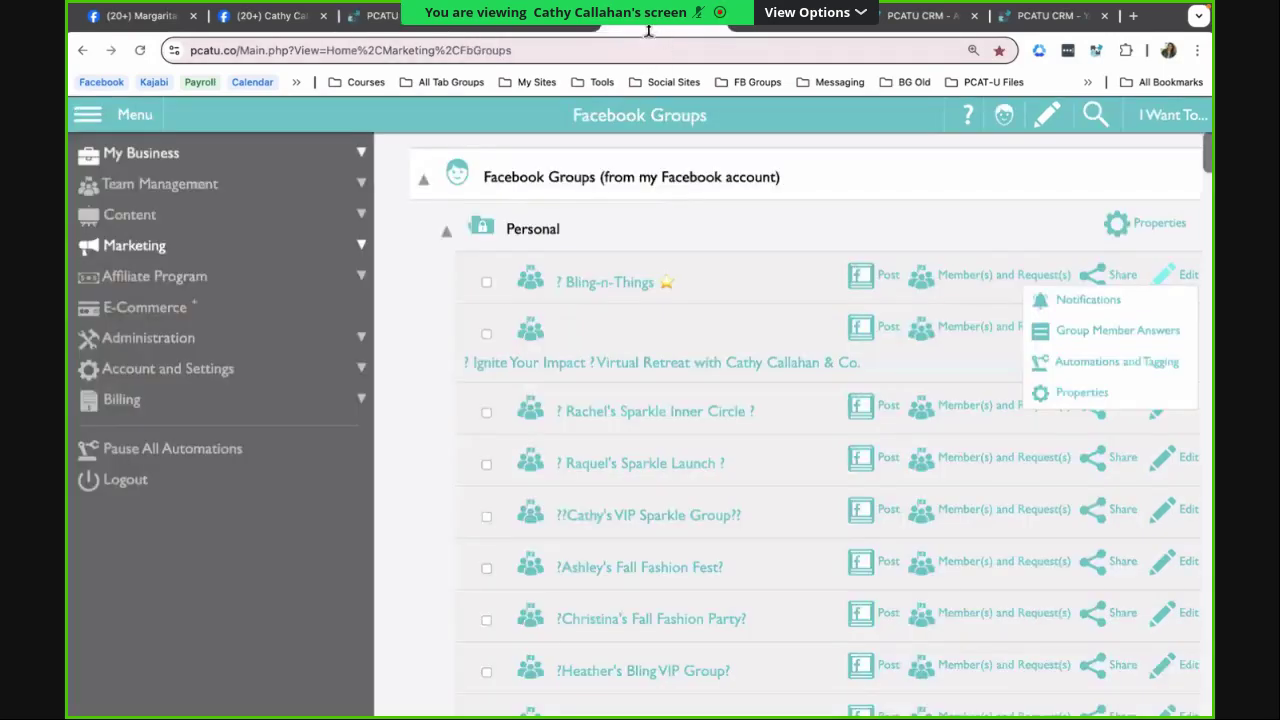
View the Training tasks under My Business, then return to the Facebook Group Timeline Designer
click(245, 155)
click(135, 186)
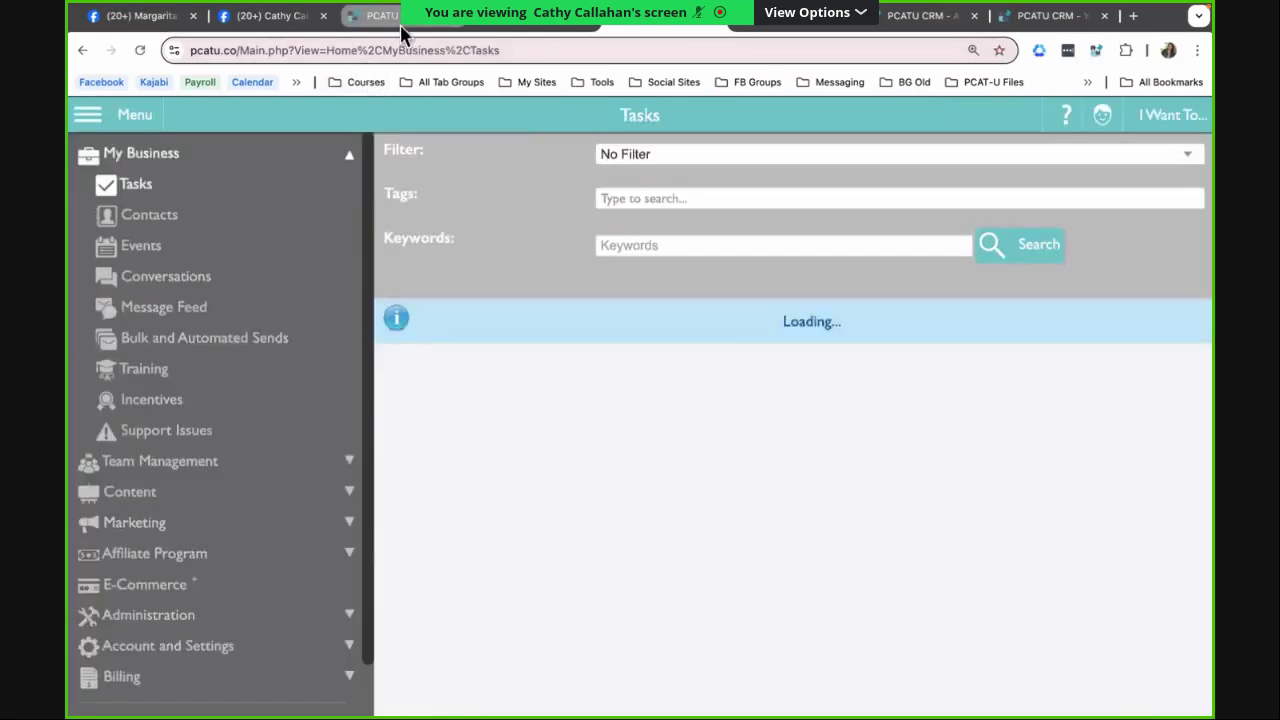
scroll(613, 353, down, 2)
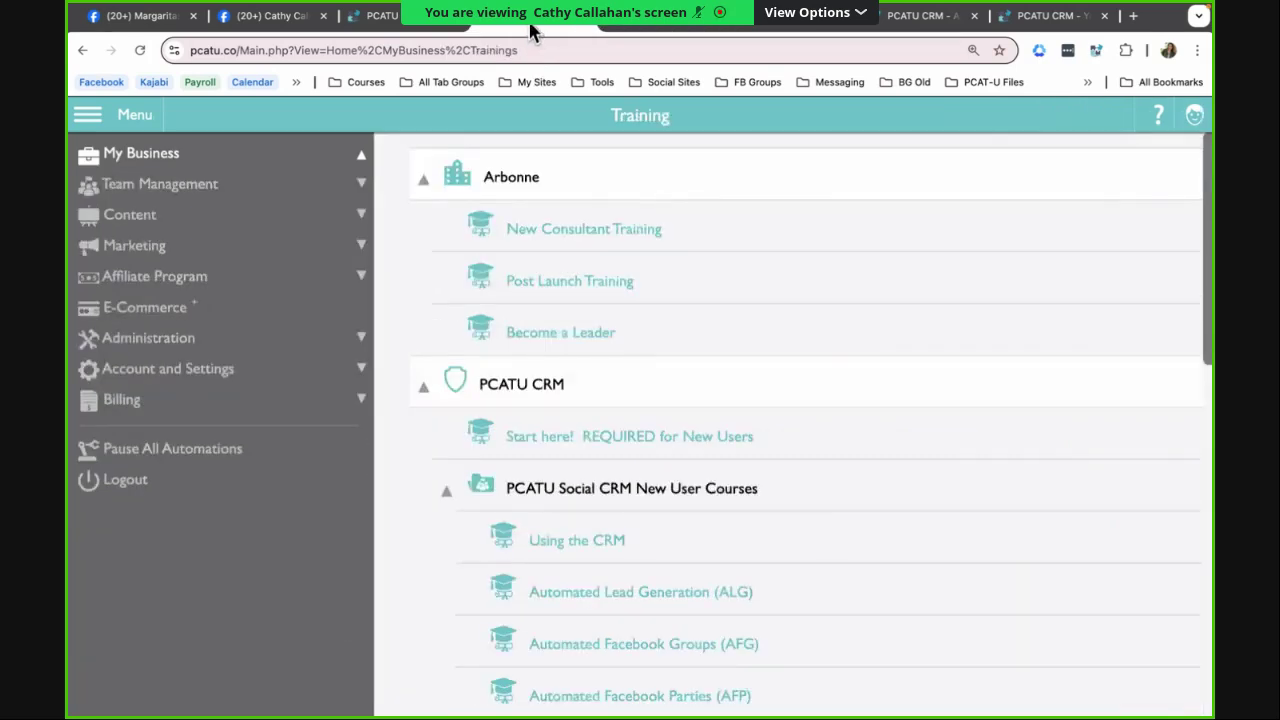
click(452, 26)
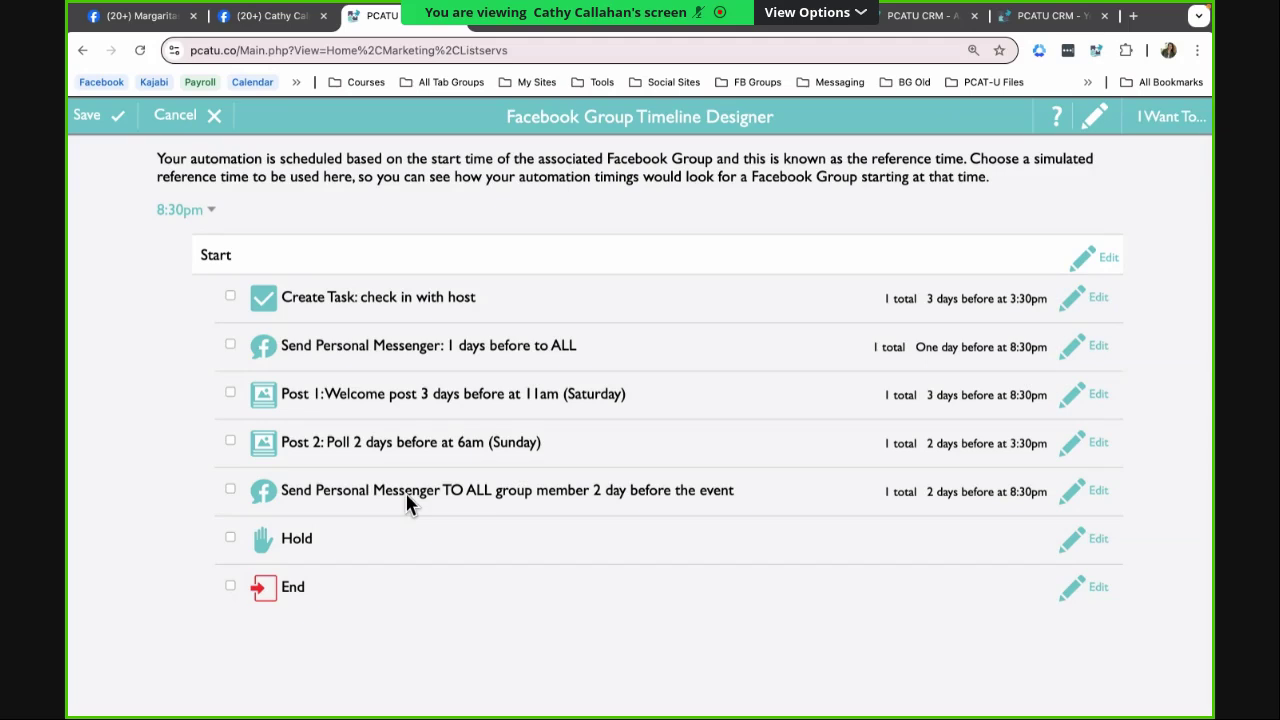
Move the one-day-before Messenger step to just above Hold in the timeline
click(1098, 120)
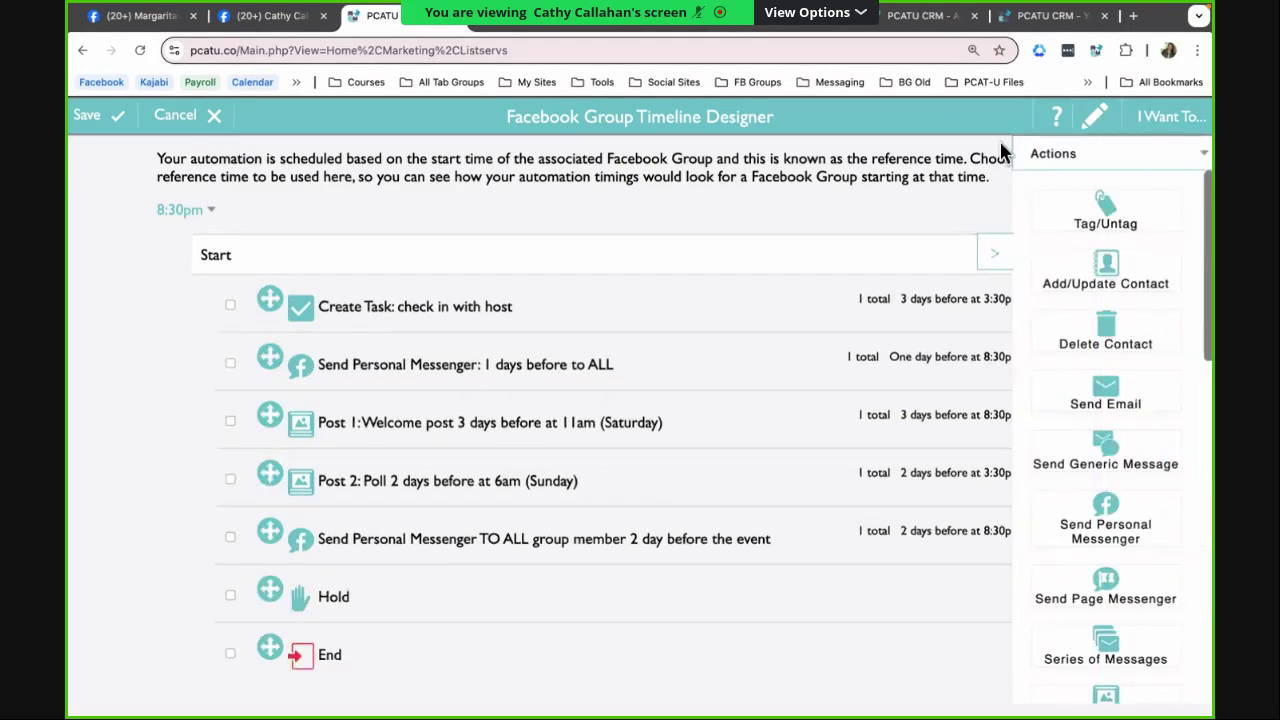
drag(270, 362, 271, 553)
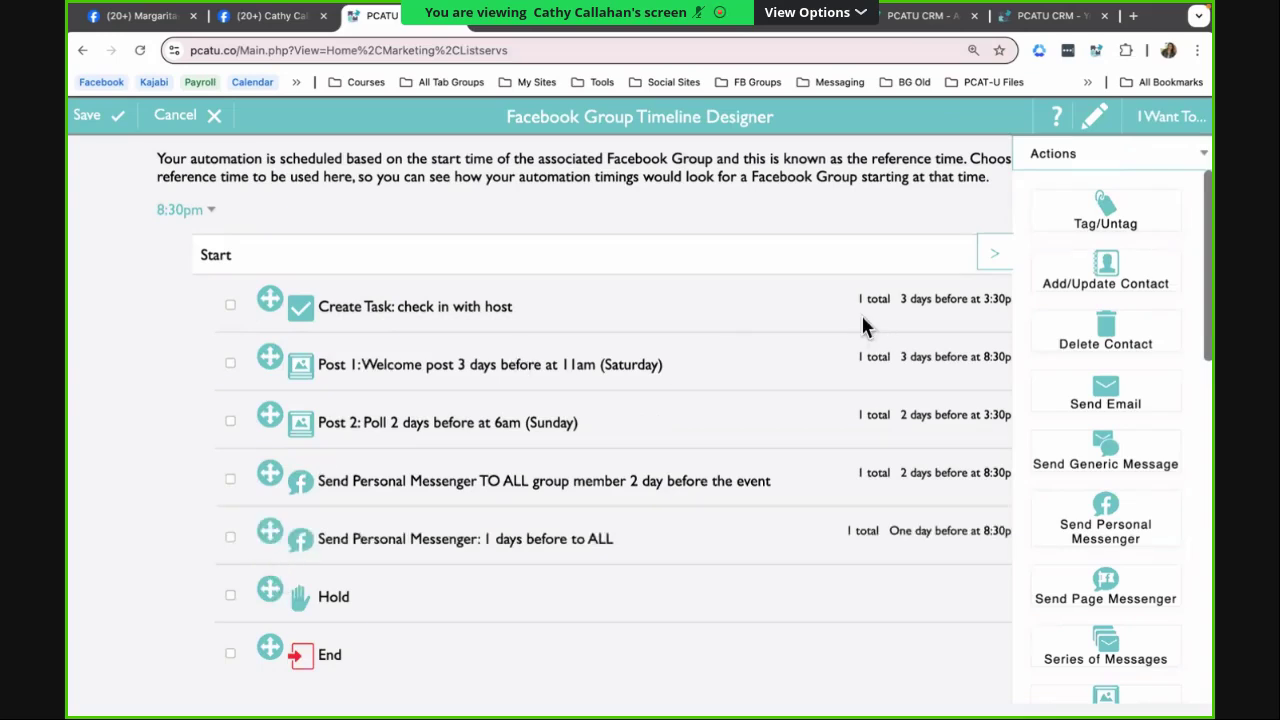
scroll(1105, 260, down, 1)
scroll(1105, 260, down, 1)
scroll(1105, 250, up, 2)
Add a Tag/Untag step tagging each group member 'Lead', and move it to the top
drag(1111, 218, 705, 395)
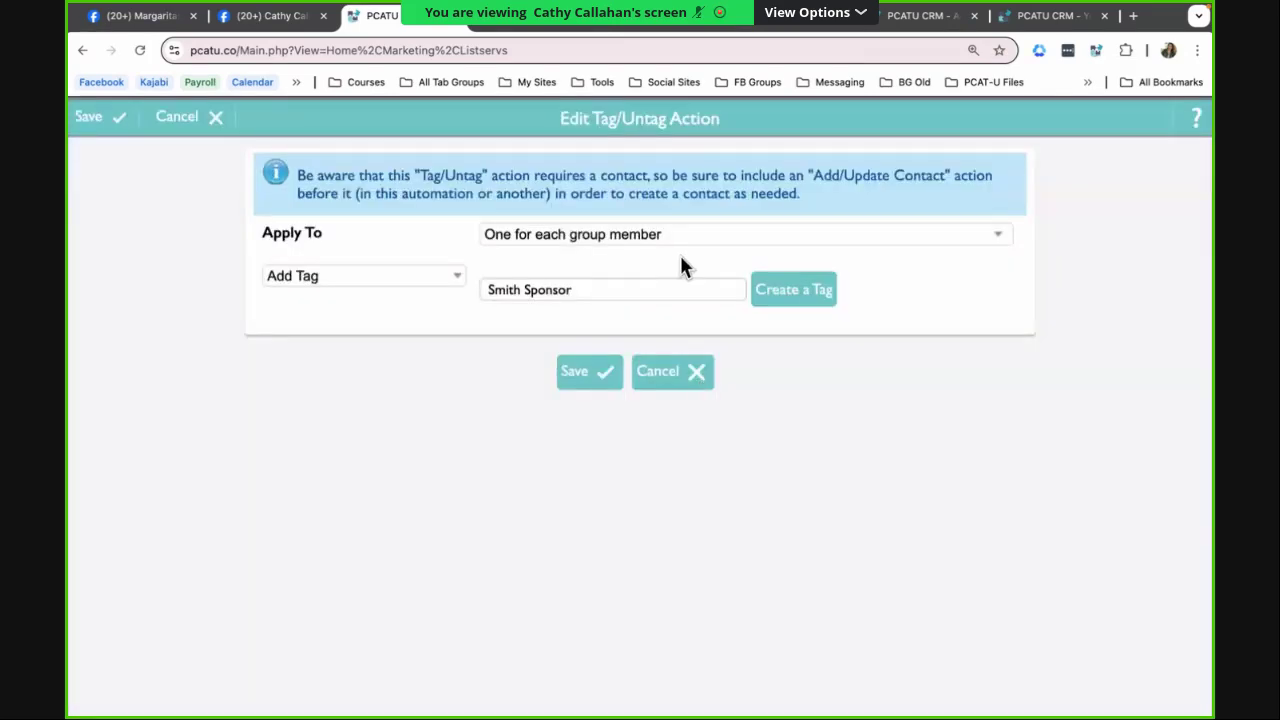
click(683, 250)
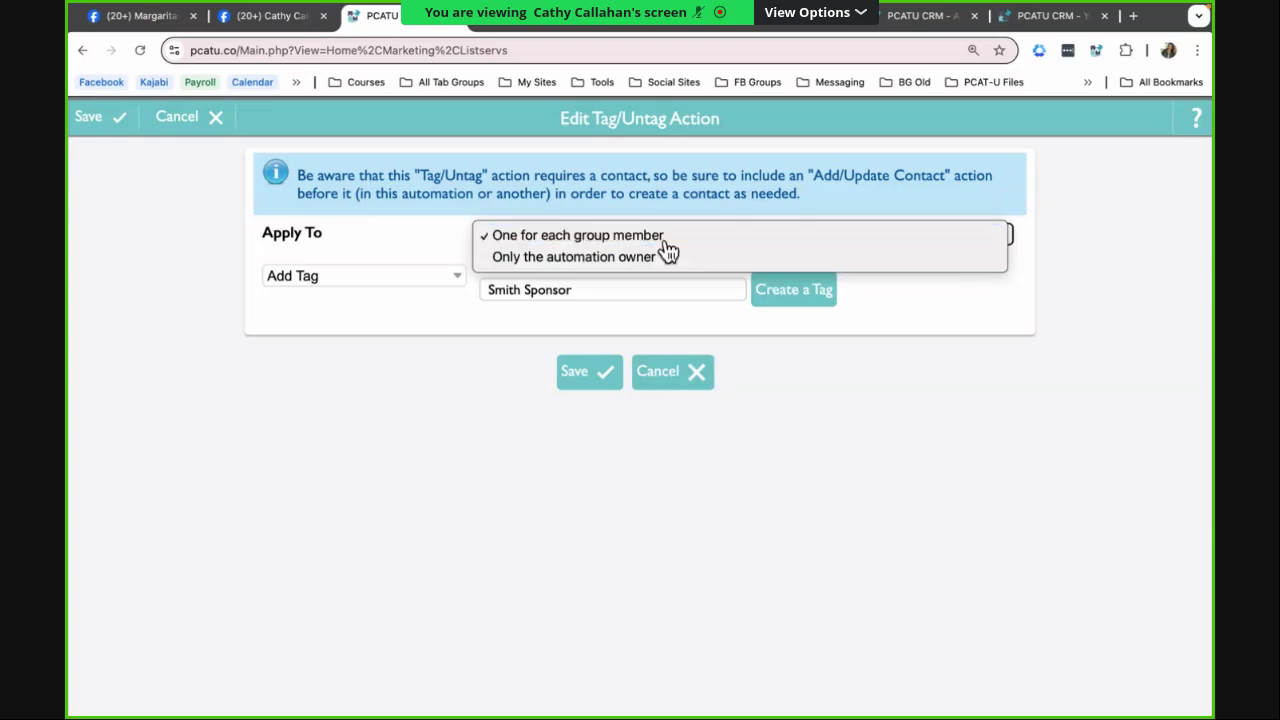
click(414, 234)
triple_click(551, 292)
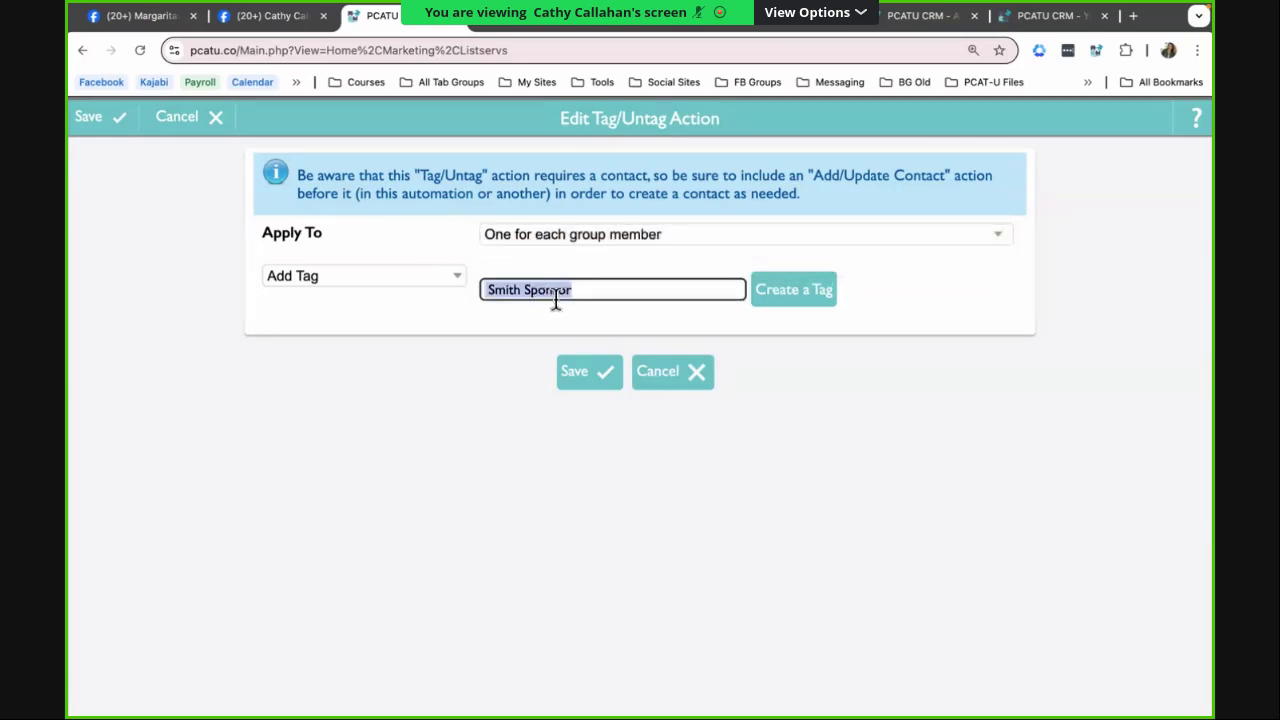
text(lead)
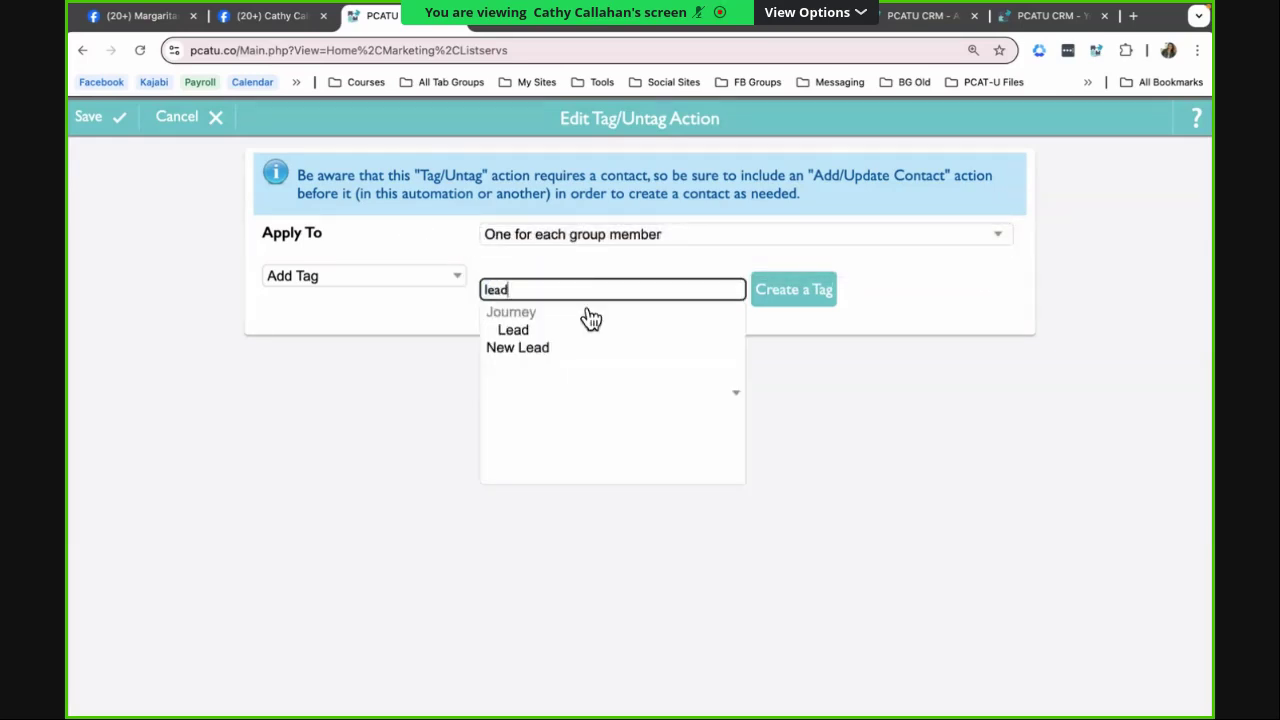
click(580, 329)
click(584, 372)
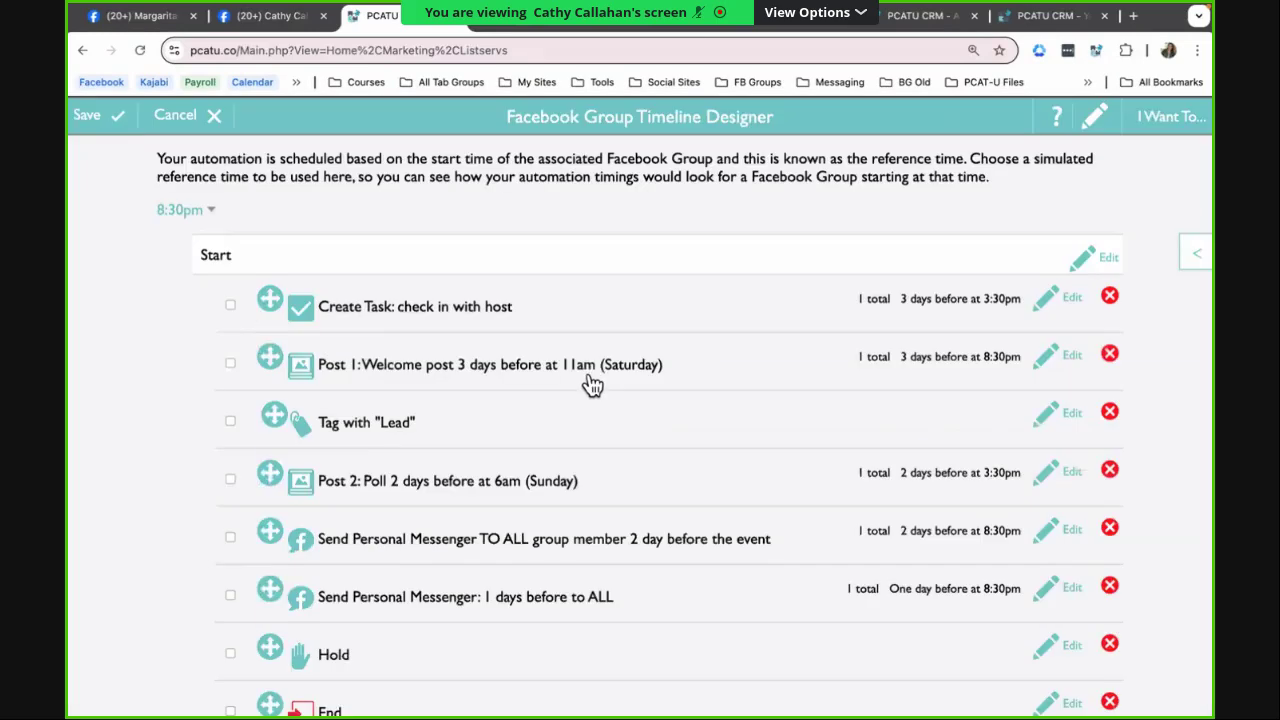
drag(300, 422, 280, 318)
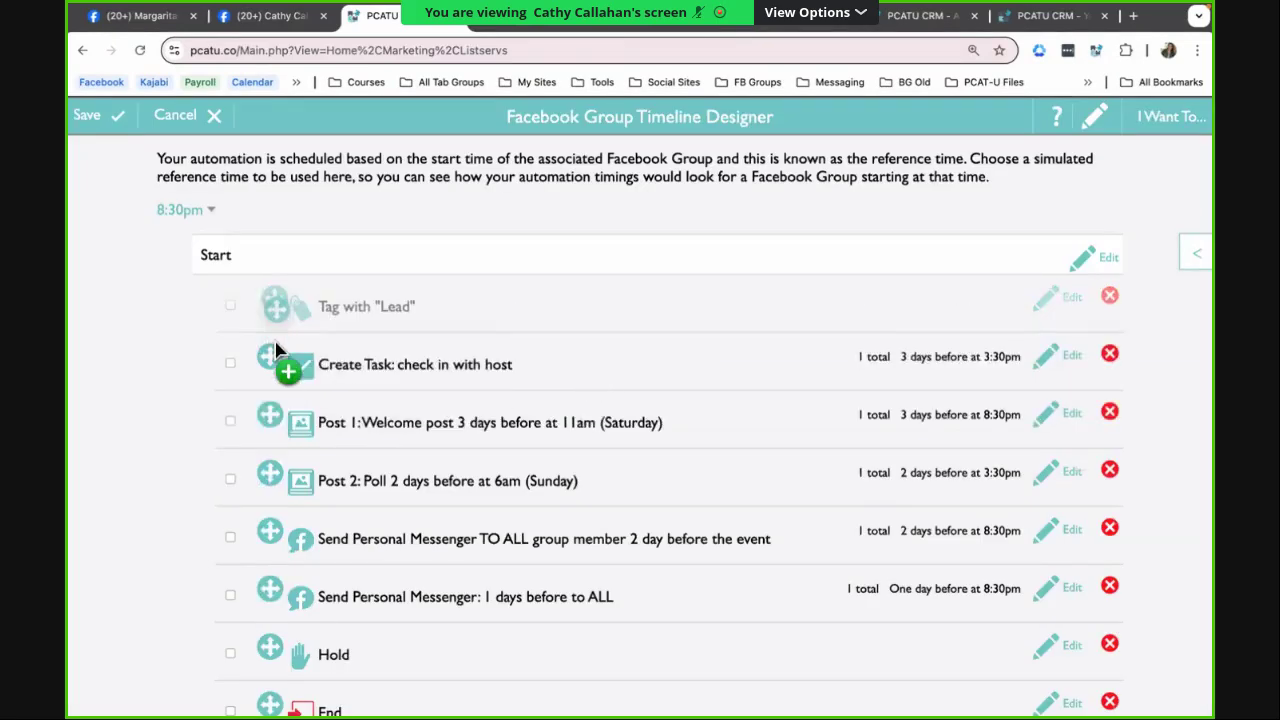
Reopen the available actions list and scroll through it down to Friend/Unfriend
scroll(460, 340, down, 1)
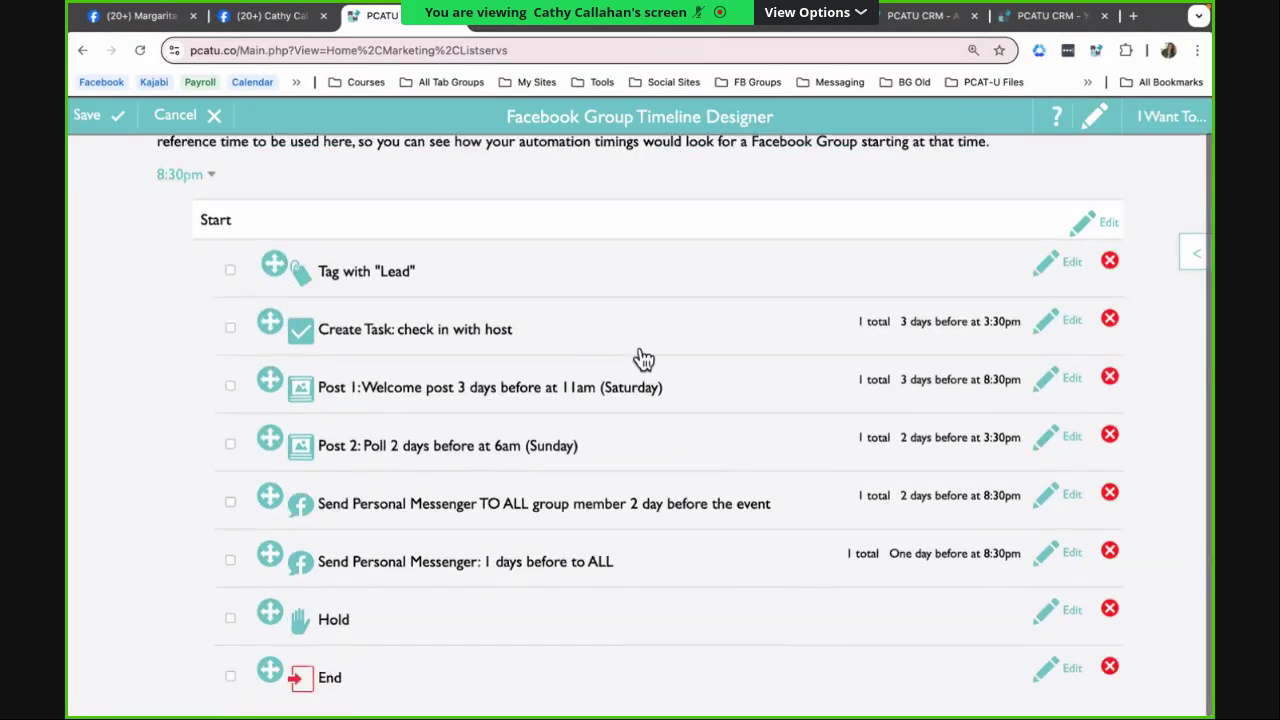
click(1186, 252)
scroll(1168, 260, down, 1)
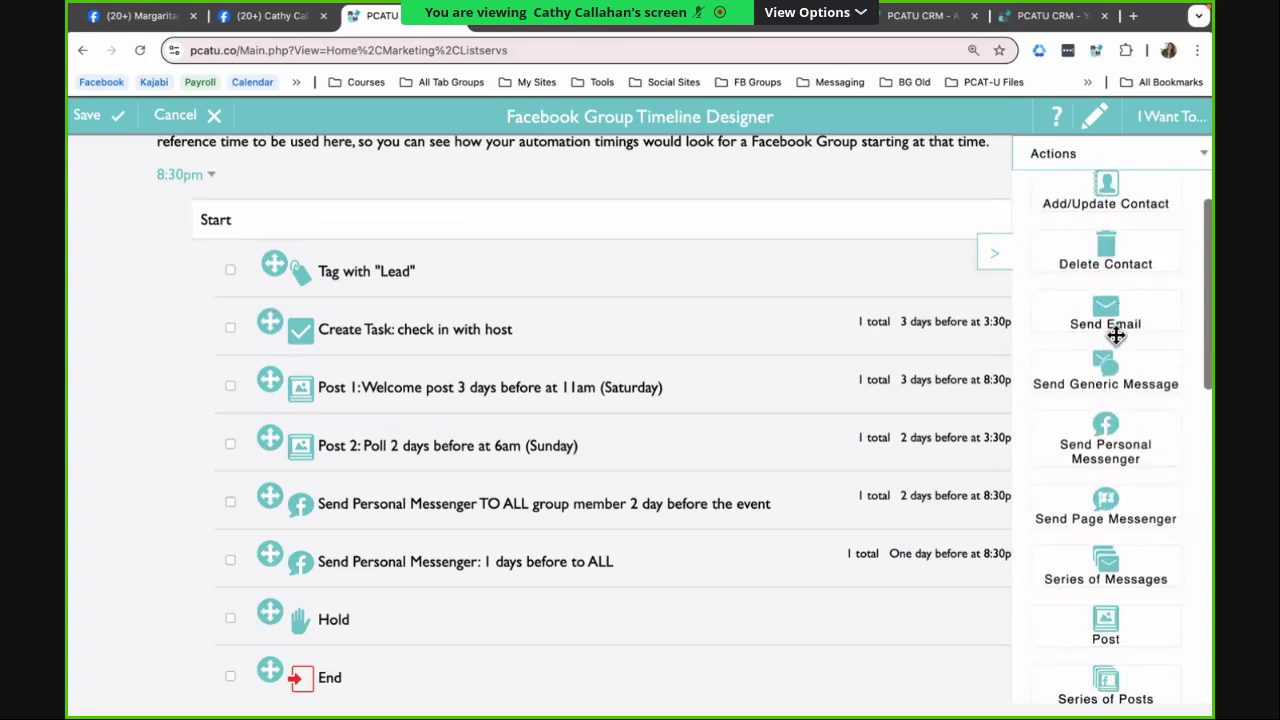
scroll(1113, 363, down, 1)
scroll(1113, 363, down, 1)
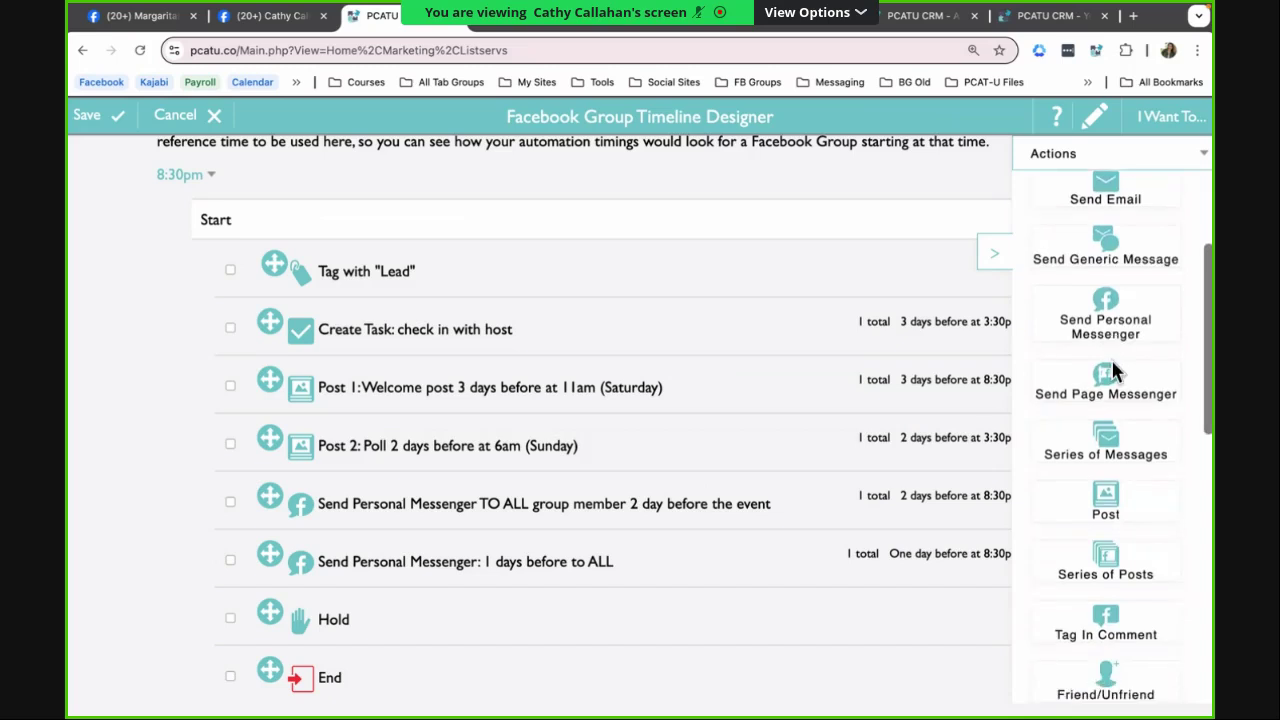
scroll(1113, 370, down, 1)
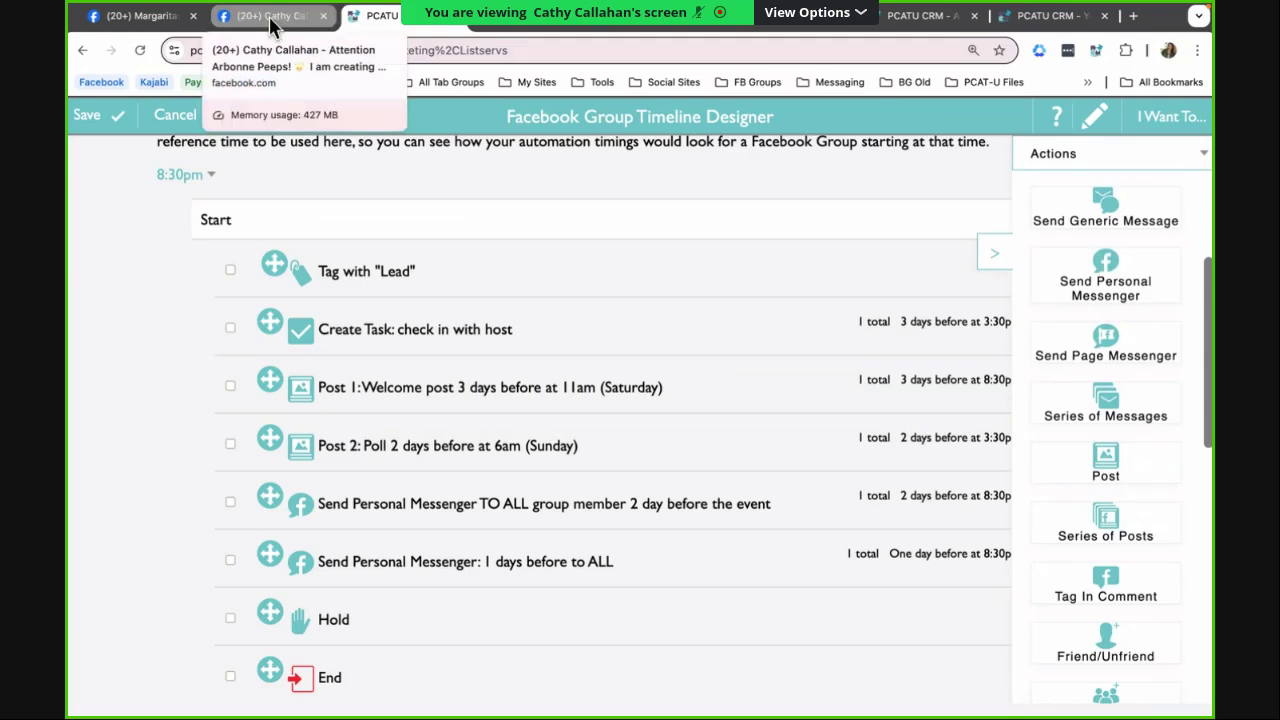
click(171, 19)
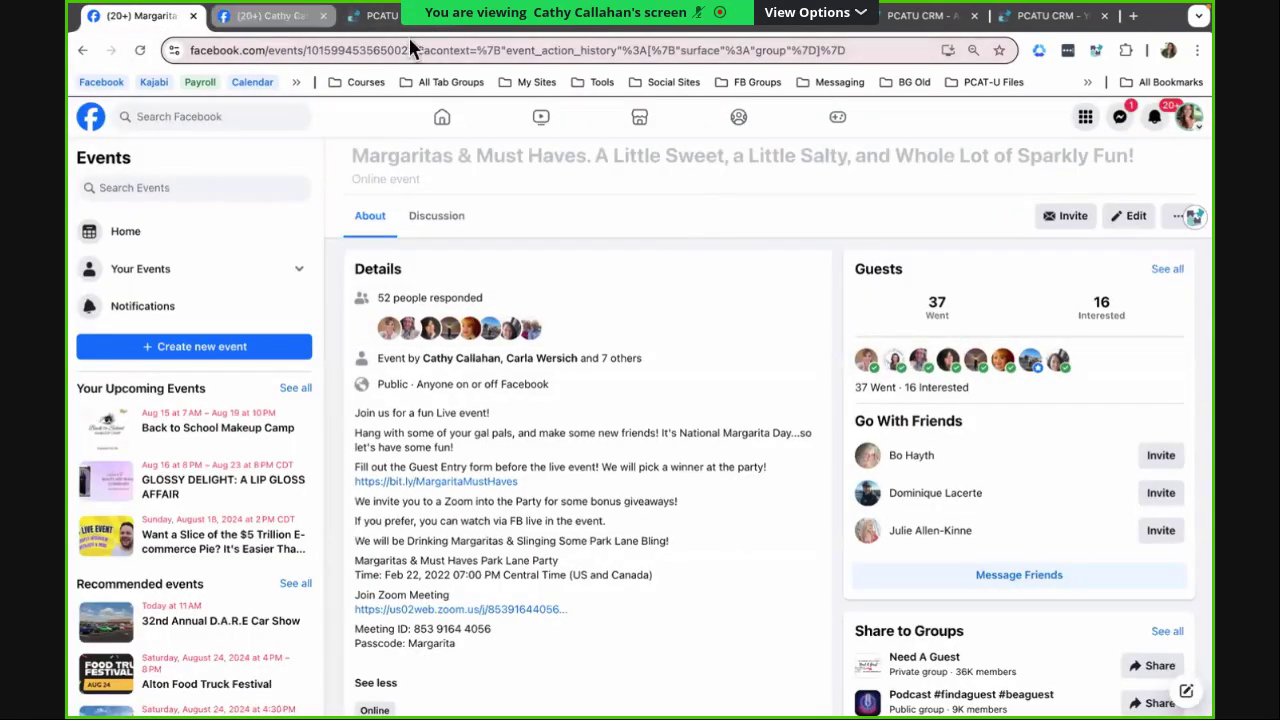
click(284, 18)
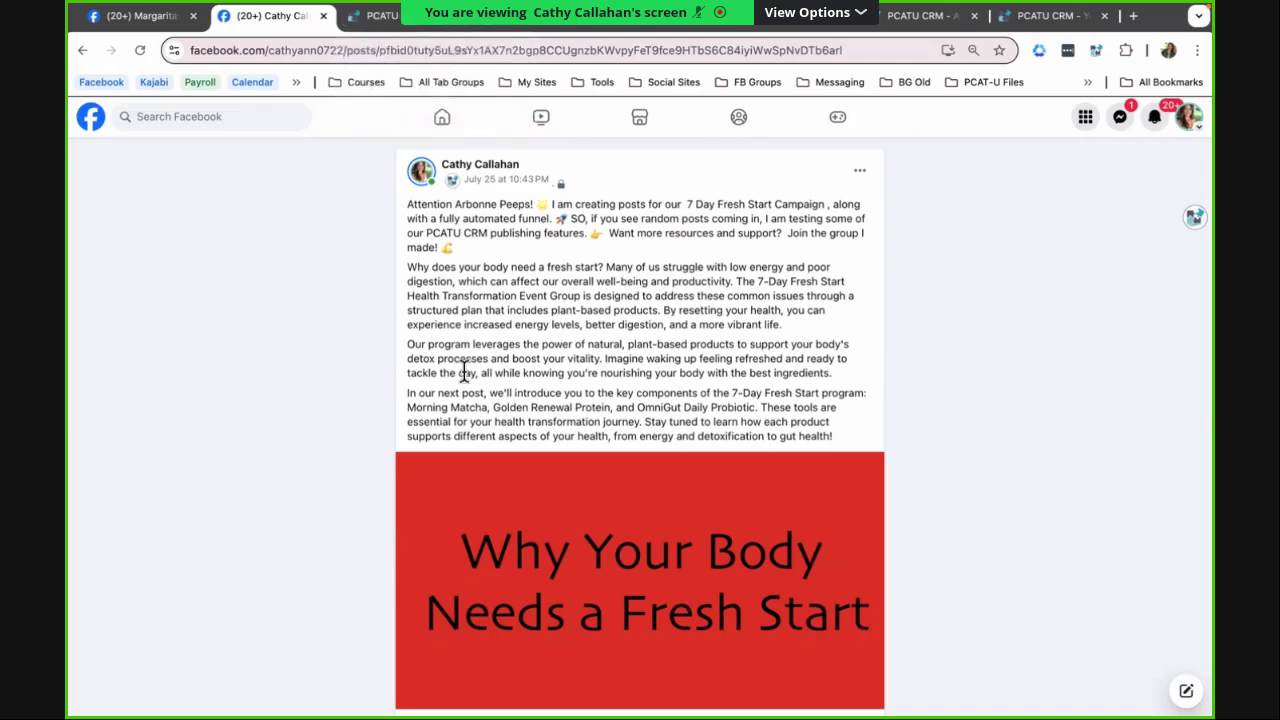
scroll(643, 404, down, 1)
drag(406, 207, 855, 388)
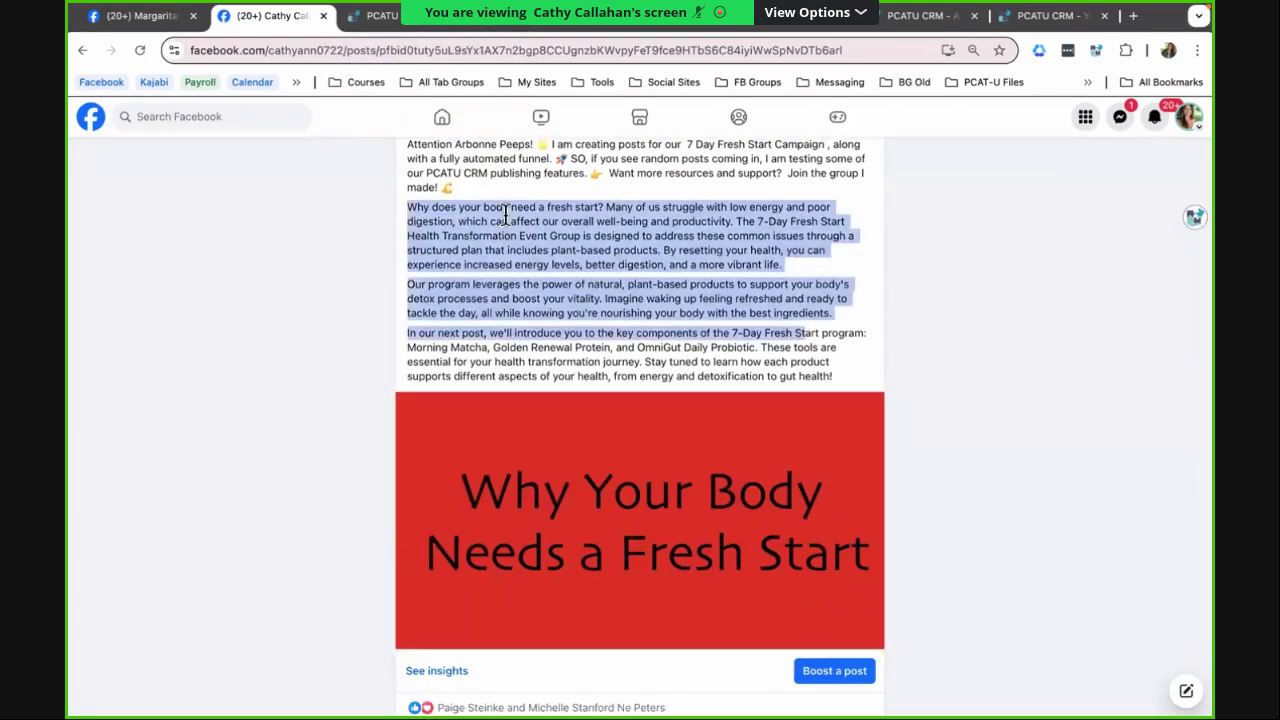
click(385, 15)
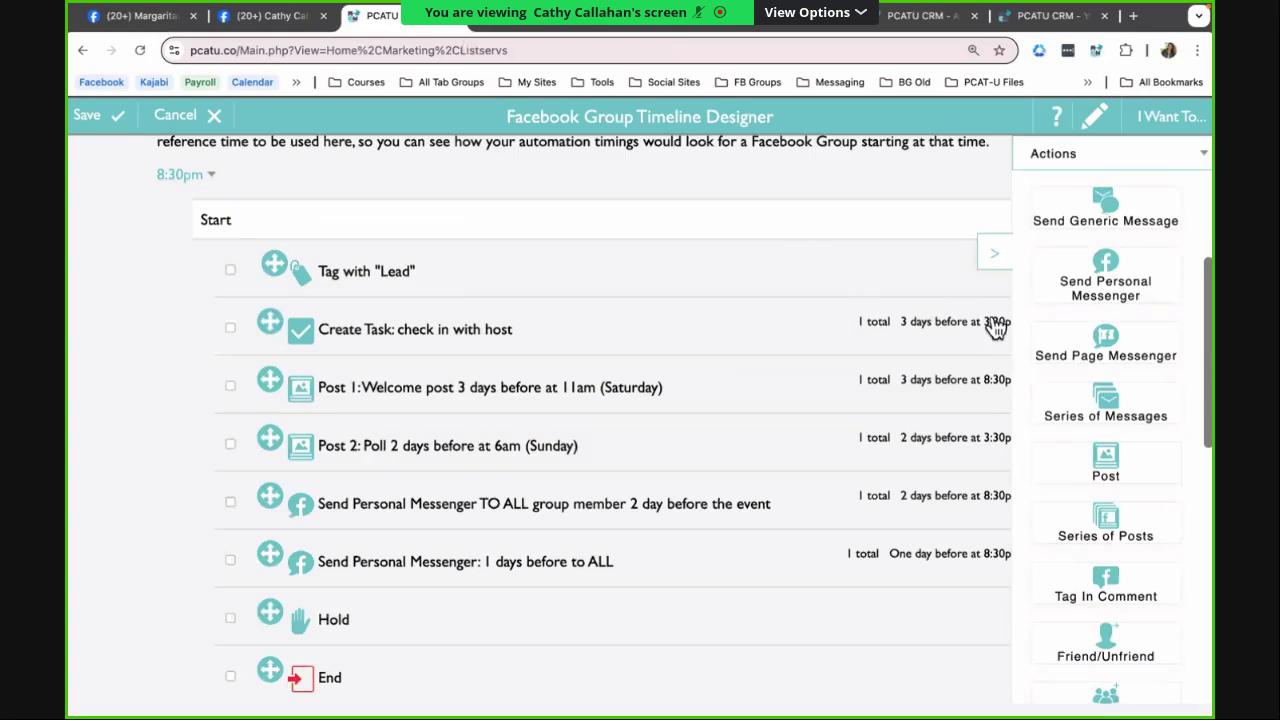
Toggle the Actions panel and drag a Series of Posts step over the timeline
click(995, 258)
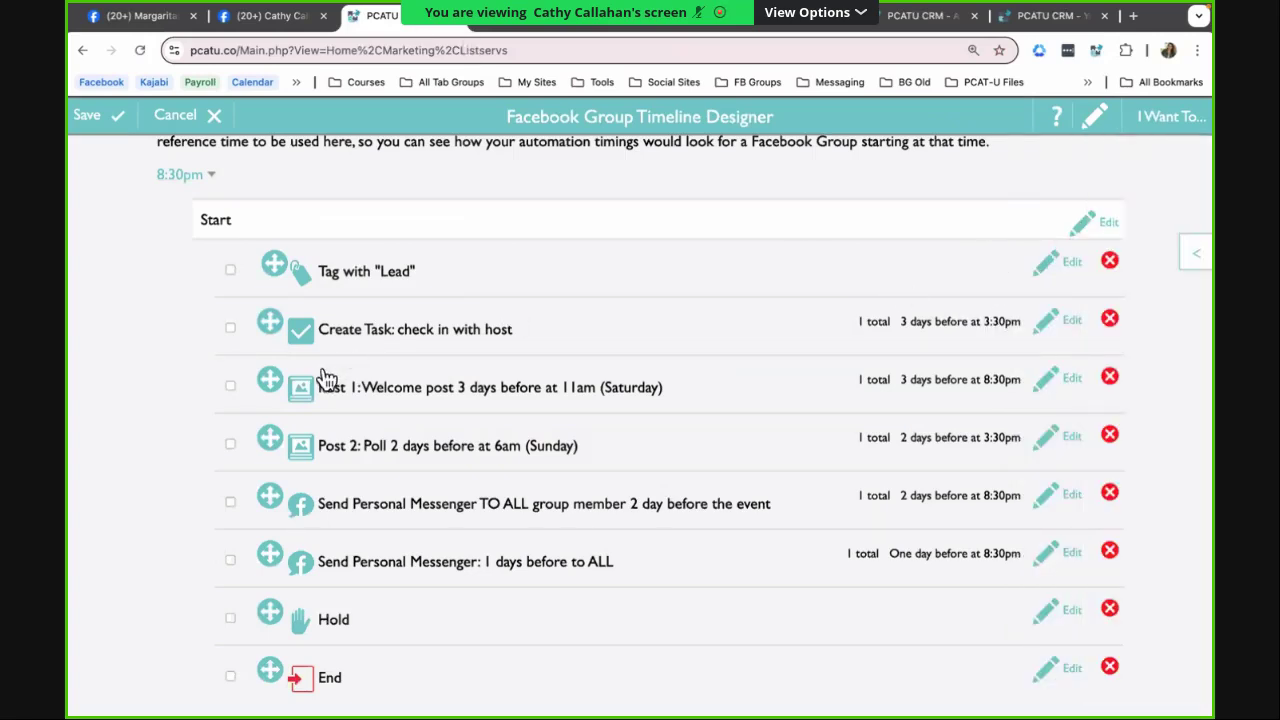
click(1195, 254)
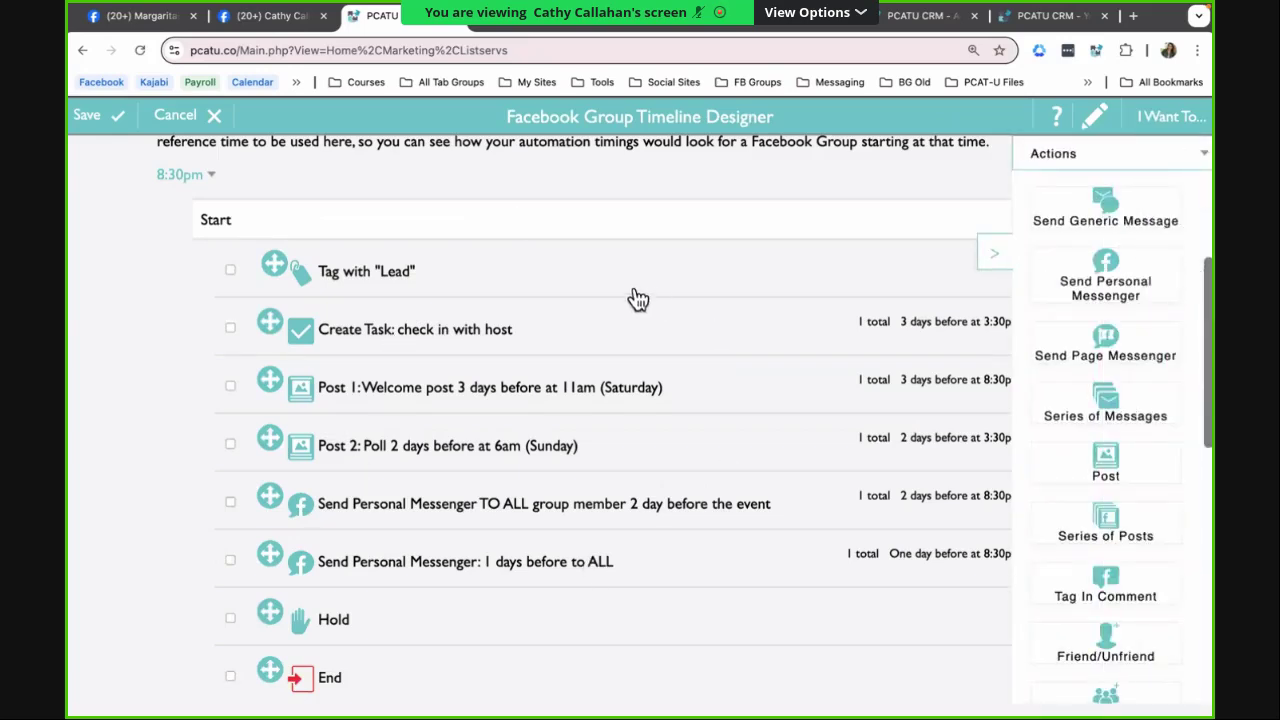
scroll(1013, 320, down, 2)
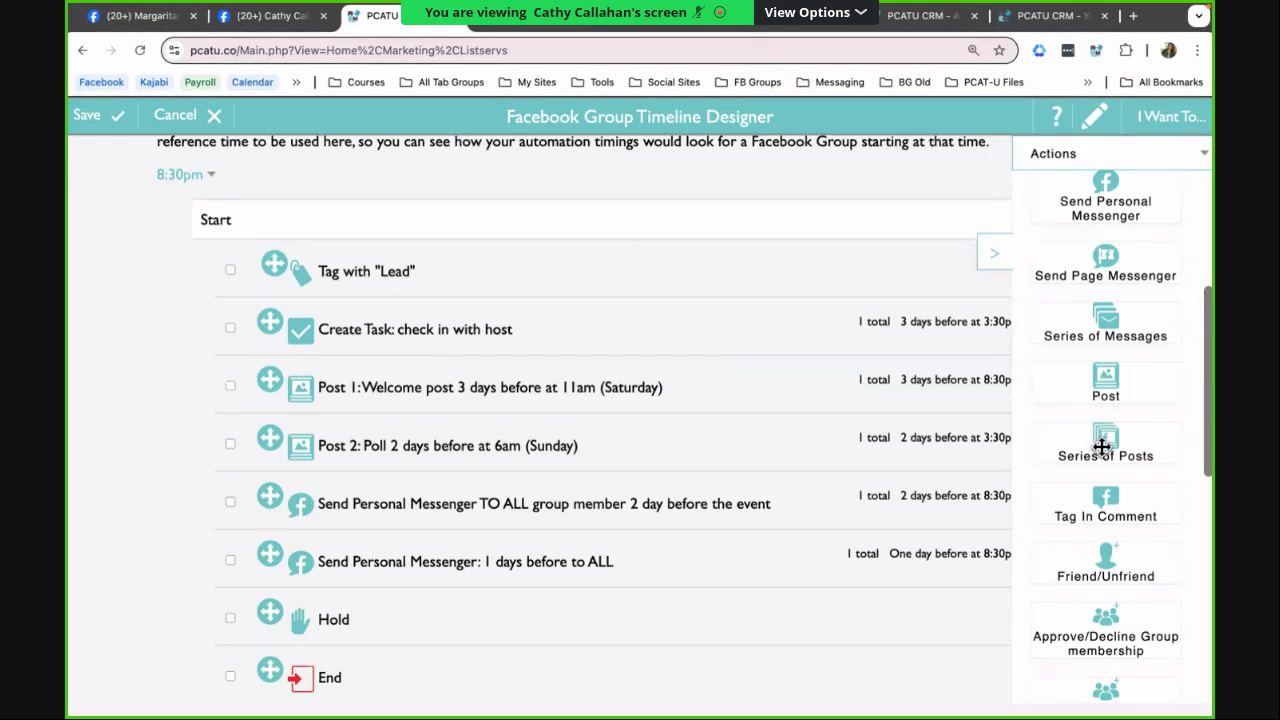
drag(1101, 447, 750, 492)
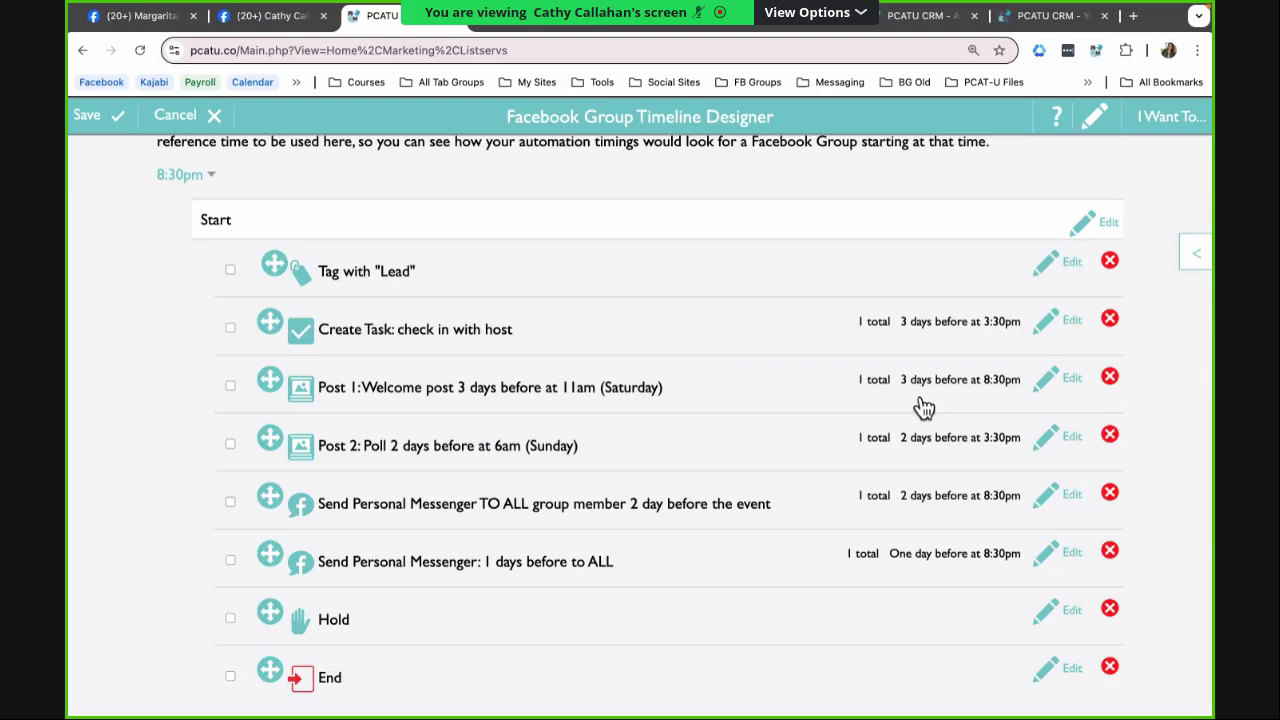
Go from the Fresh Start Facebook post back to the profile page
click(262, 16)
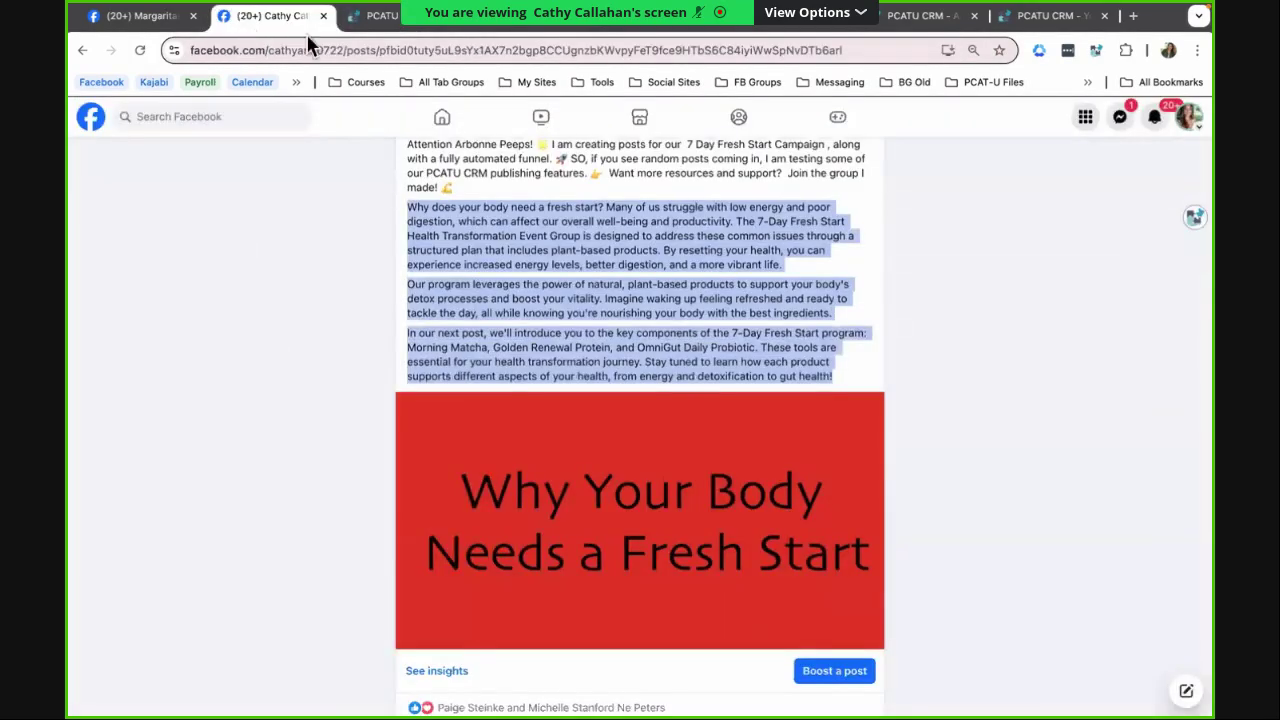
click(82, 50)
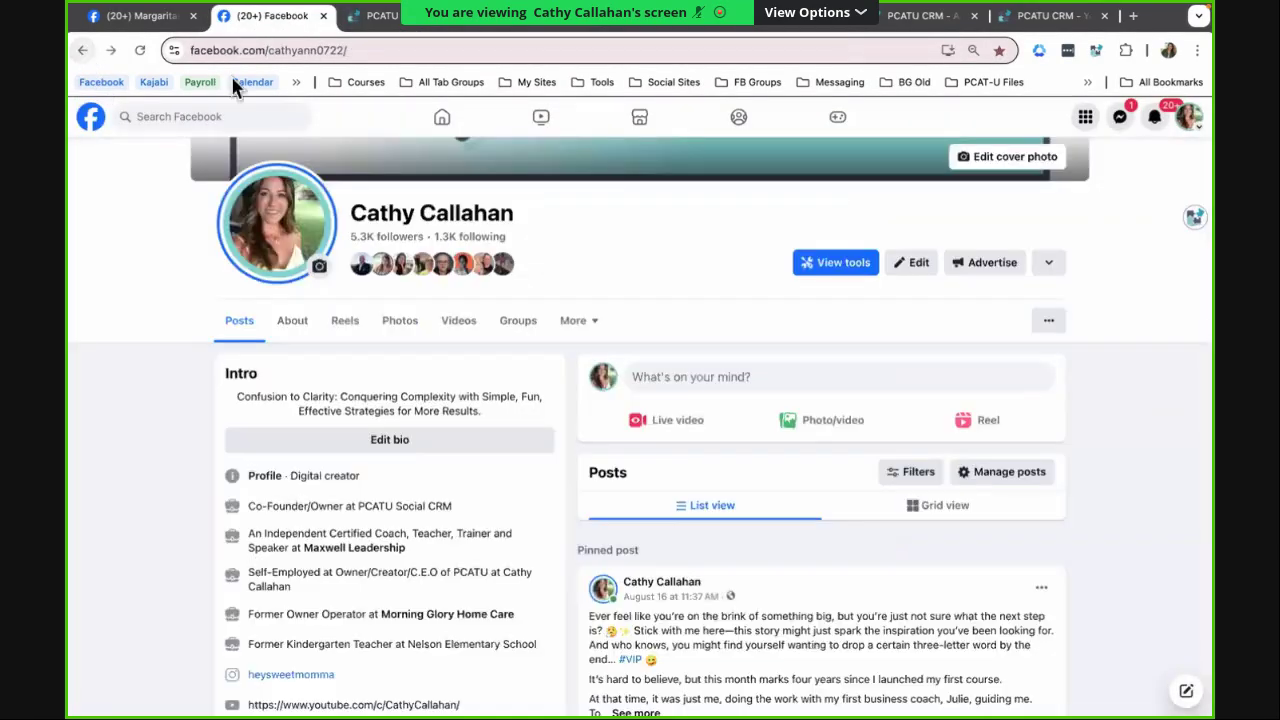
scroll(686, 388, down, 3)
scroll(686, 388, down, 3)
scroll(686, 388, up, 1)
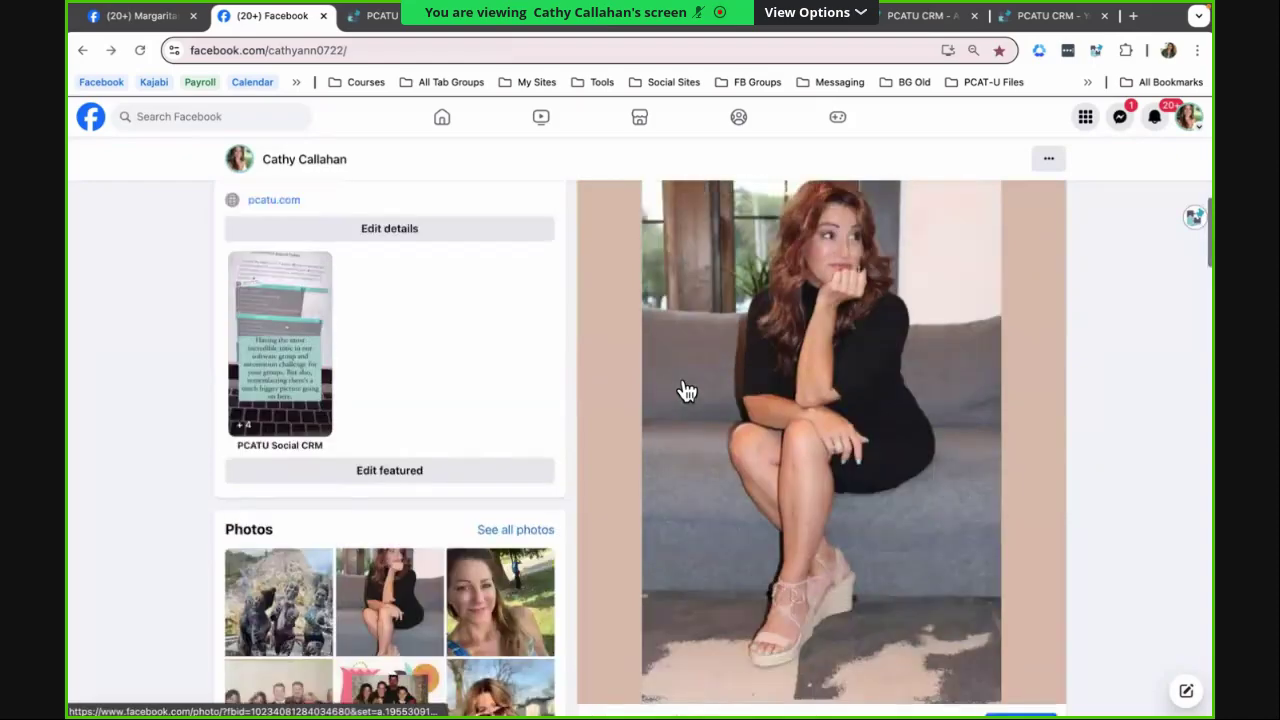
scroll(690, 375, up, 2)
scroll(695, 366, up, 3)
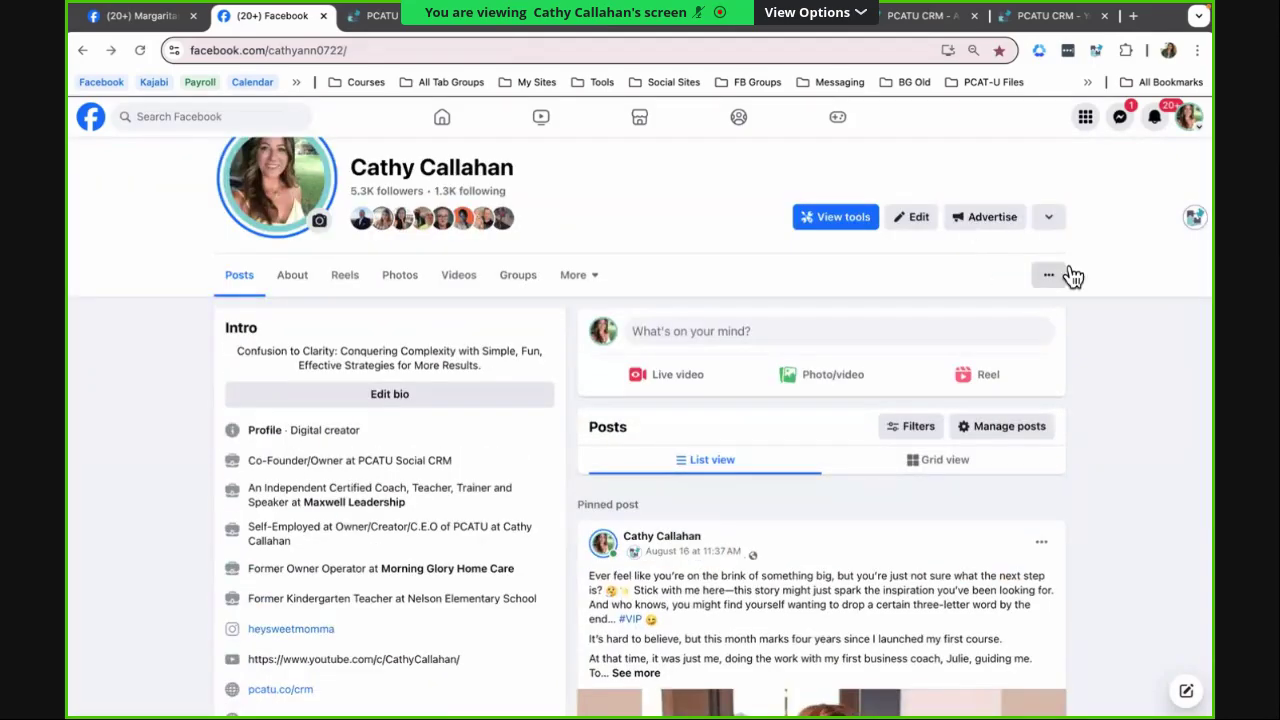
Search the profile's own posts for 'fresh start'
click(1050, 275)
click(986, 369)
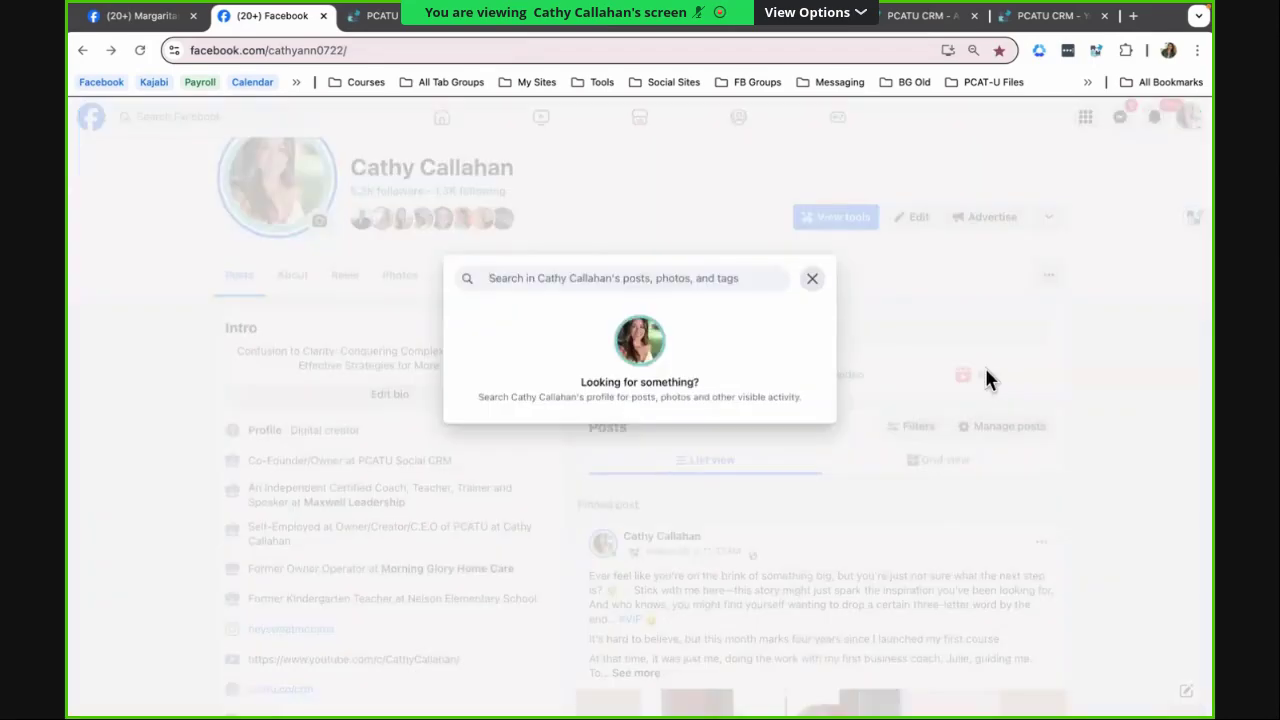
text(fresh start)
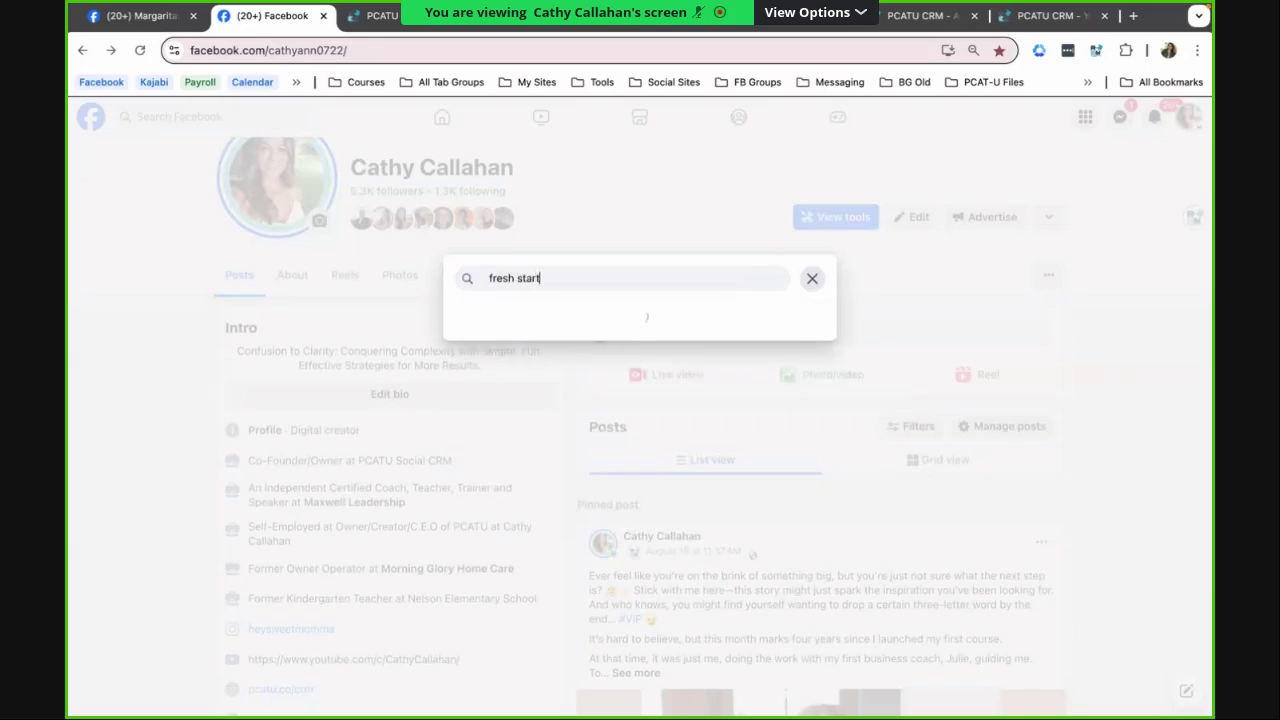
key(Return)
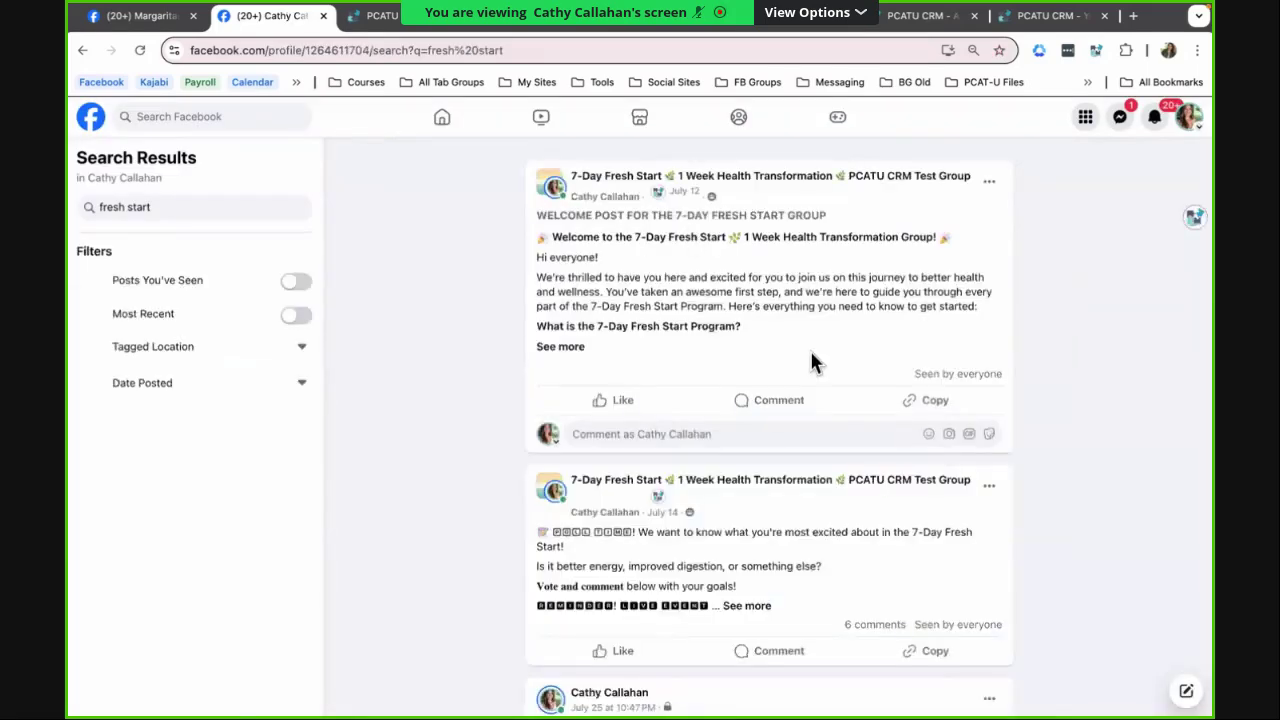
scroll(810, 362, down, 6)
scroll(808, 363, down, 2)
scroll(800, 350, up, 4)
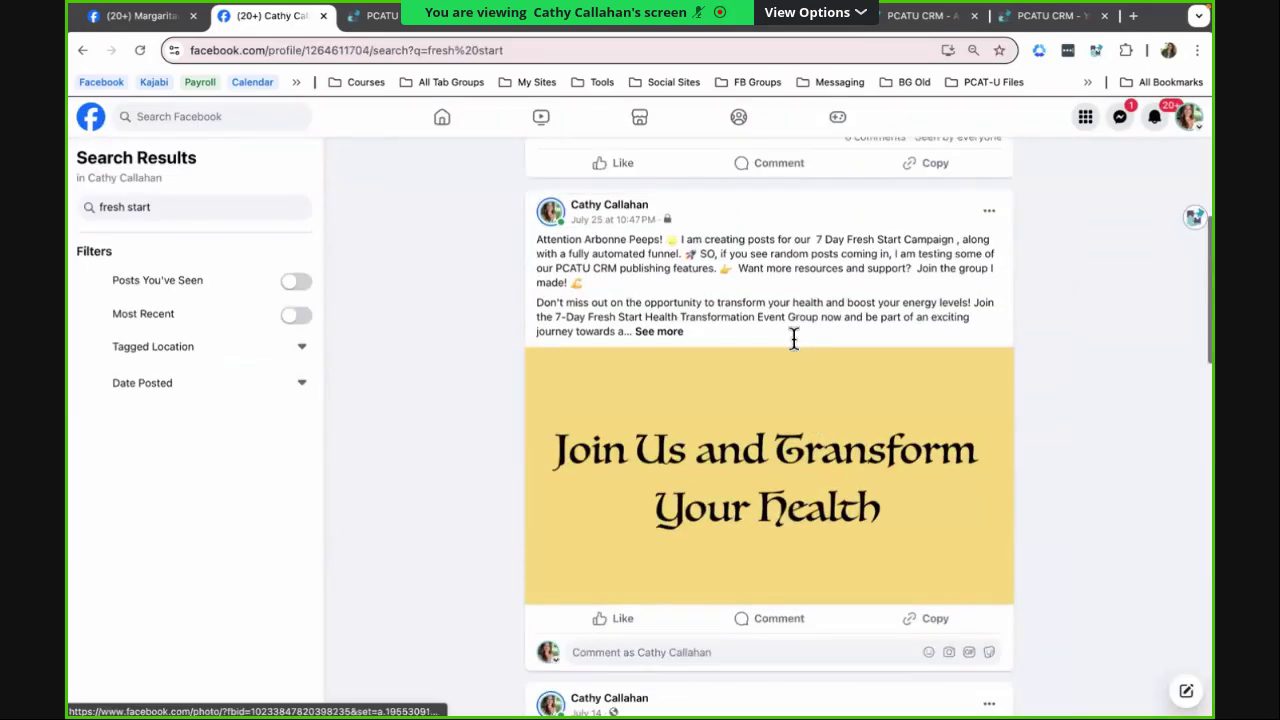
Expand the July 25 post's full caption, enlarge the page, and read through the results
click(672, 337)
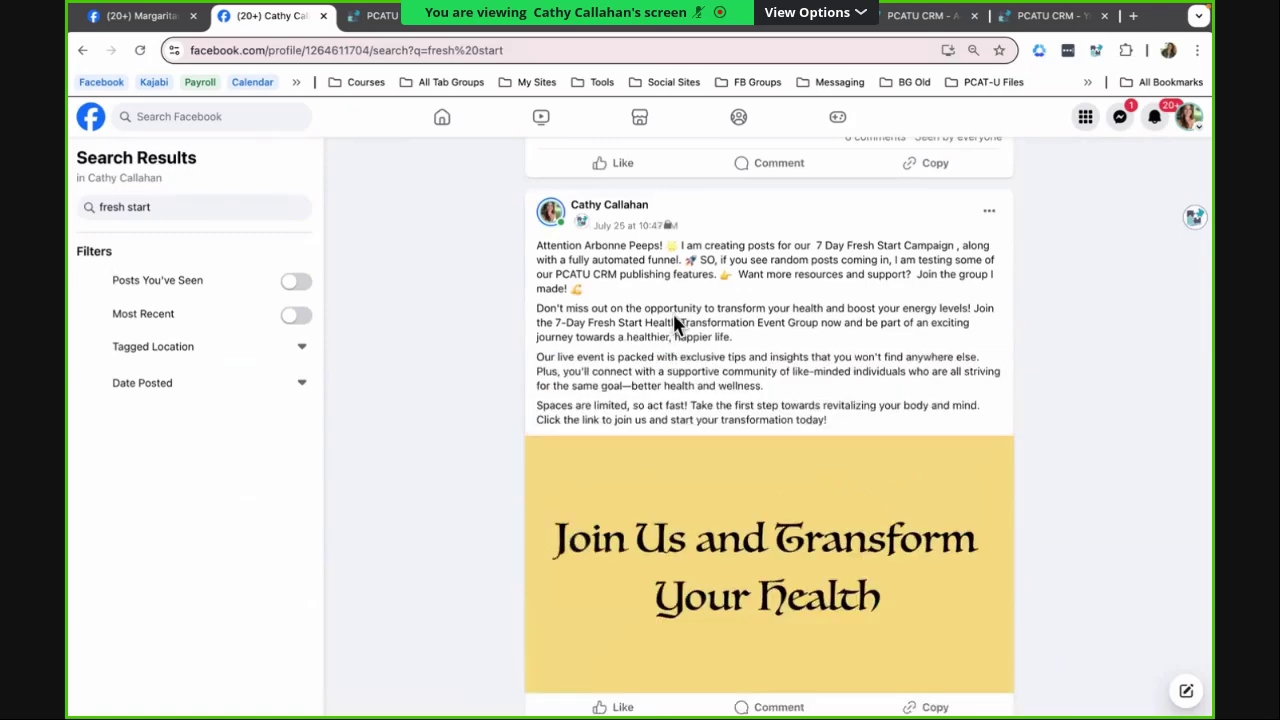
key(ctrl+plus)
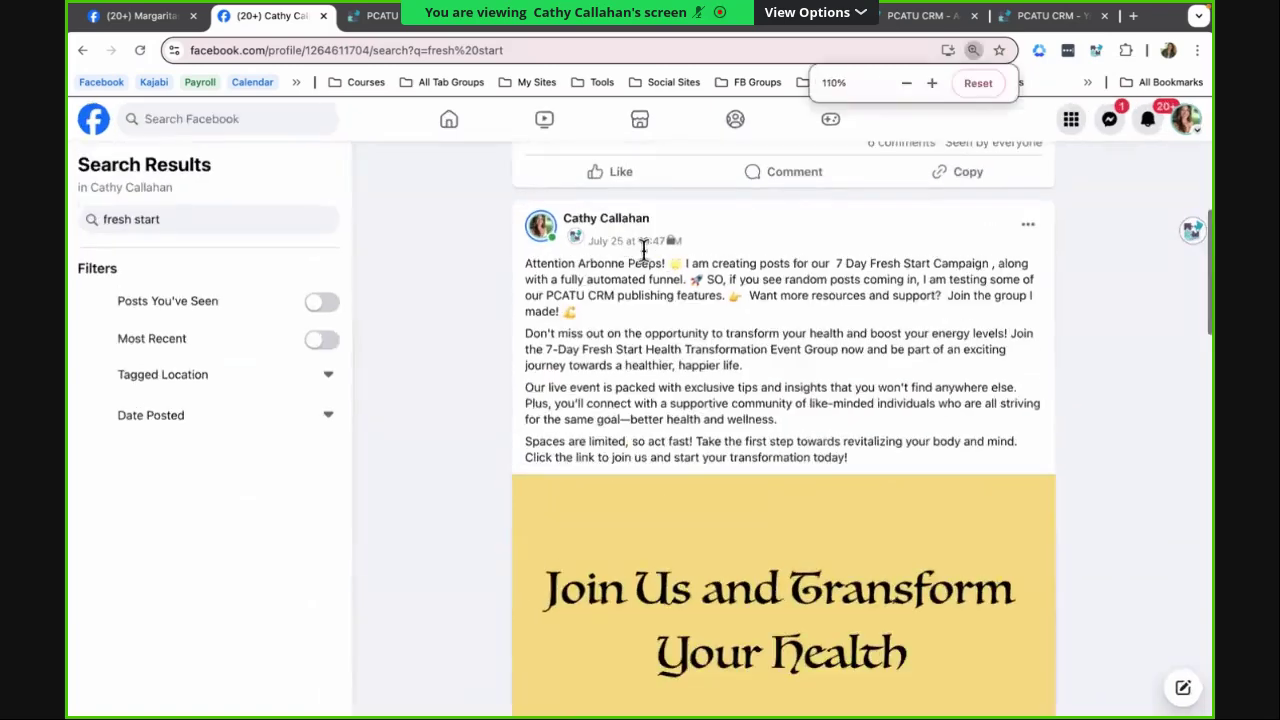
key(ctrl+plus)
scroll(725, 334, down, 2)
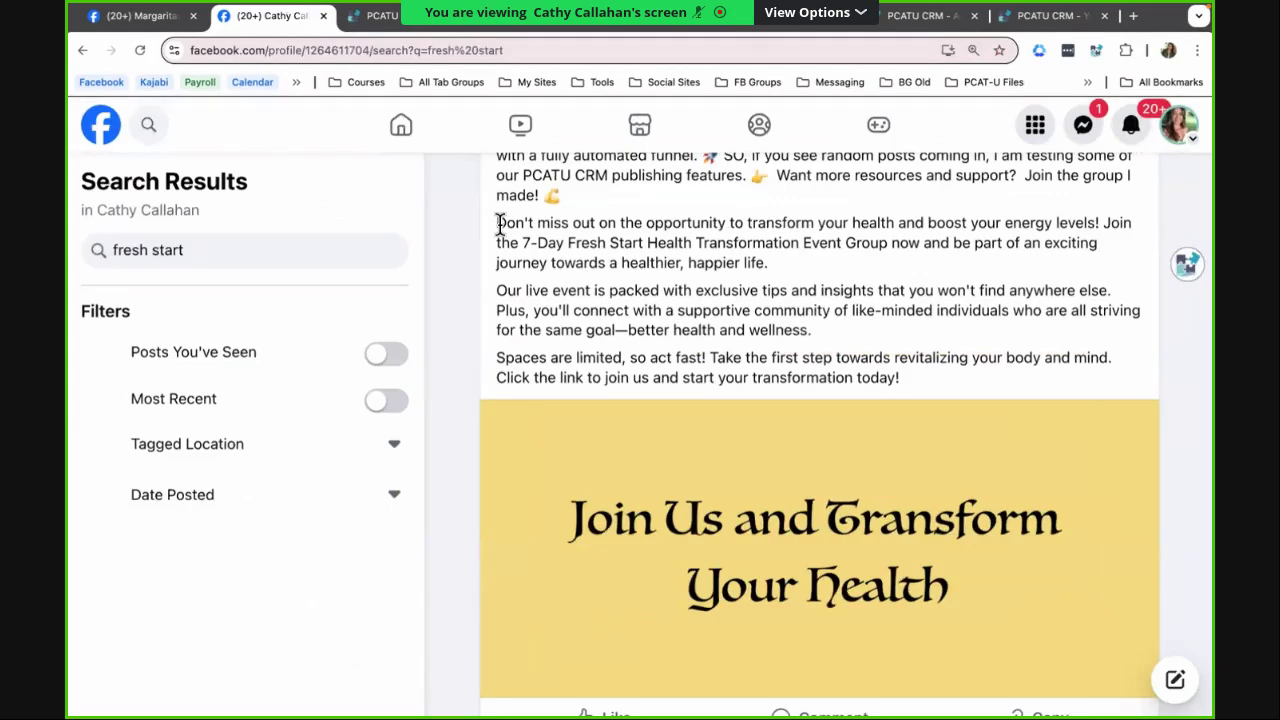
scroll(500, 224, down, 1)
scroll(500, 224, down, 3)
scroll(500, 224, down, 2)
scroll(503, 236, down, 2)
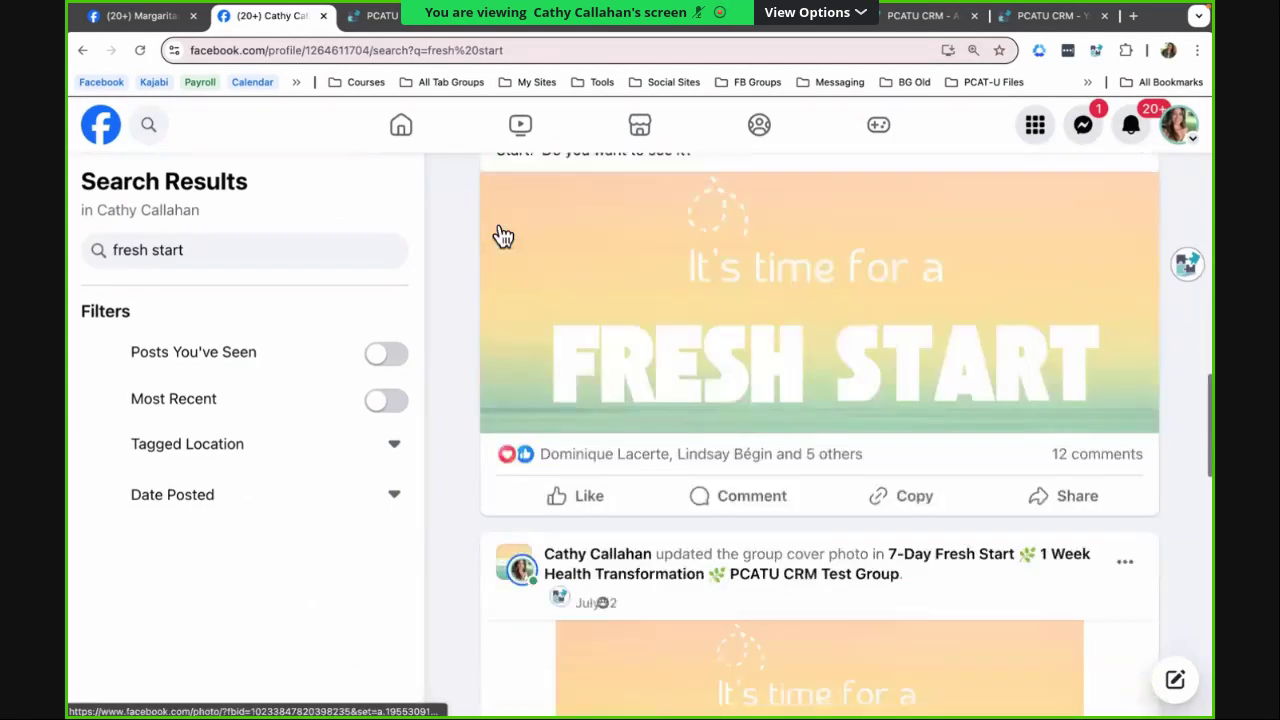
scroll(503, 236, down, 1)
scroll(503, 236, down, 3)
scroll(503, 236, down, 3)
scroll(503, 236, down, 3)
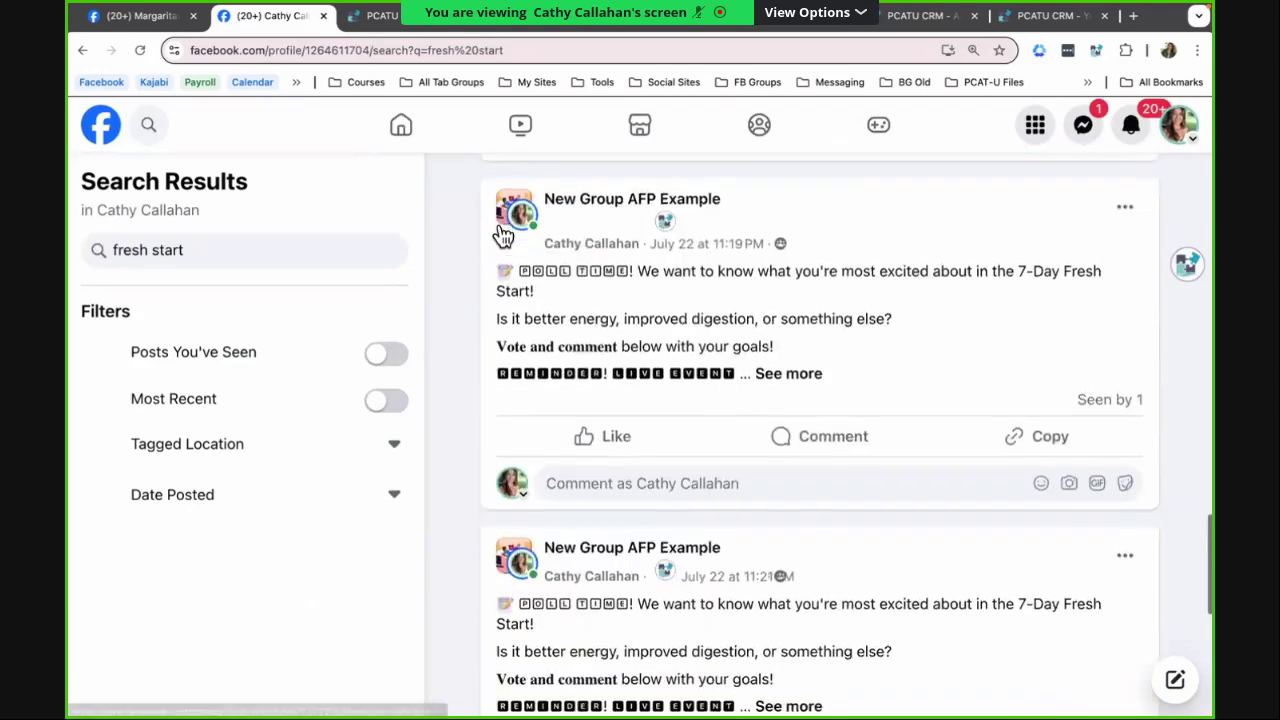
scroll(503, 236, up, 5)
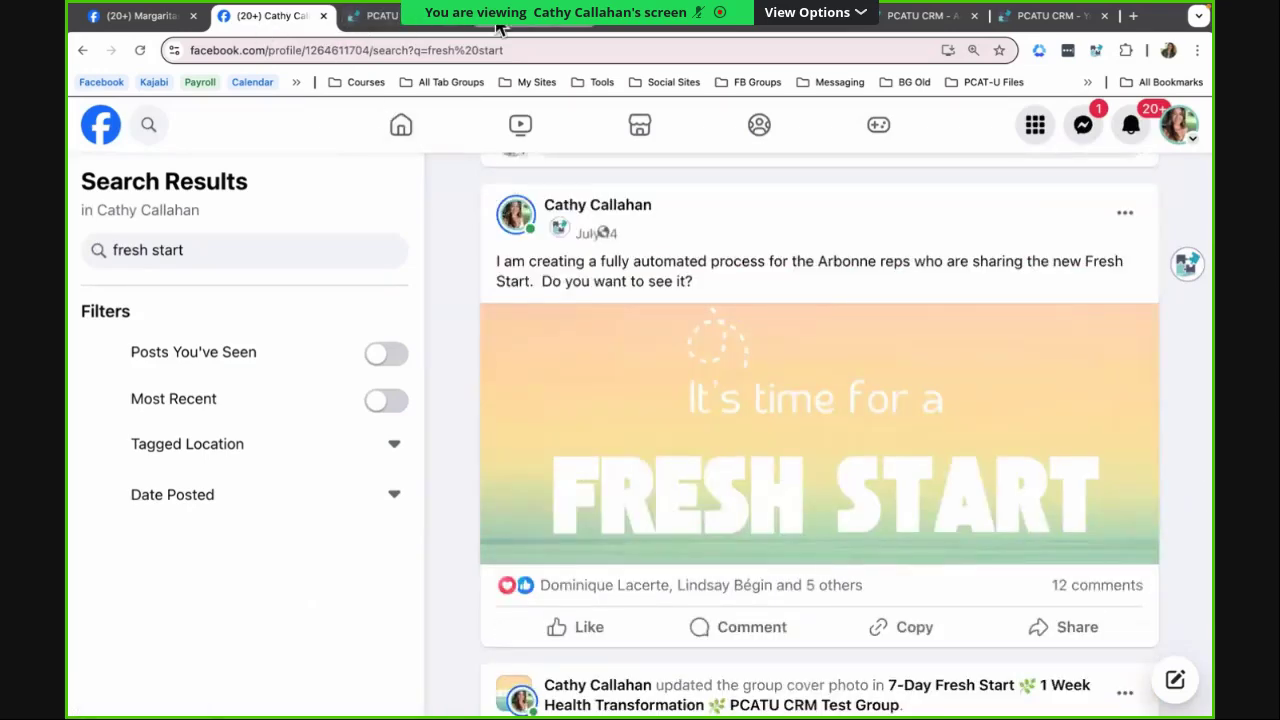
Add a Series of Posts step after the task step, set to create 10 posts
click(427, 30)
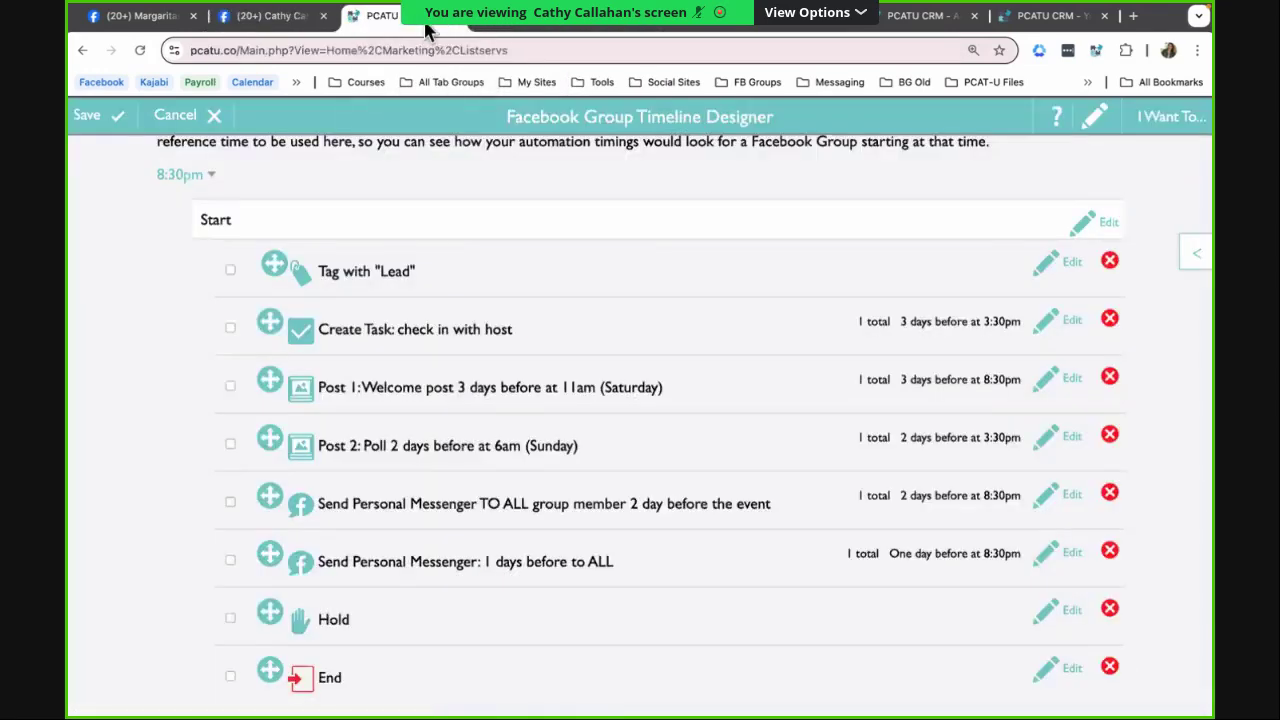
click(1196, 253)
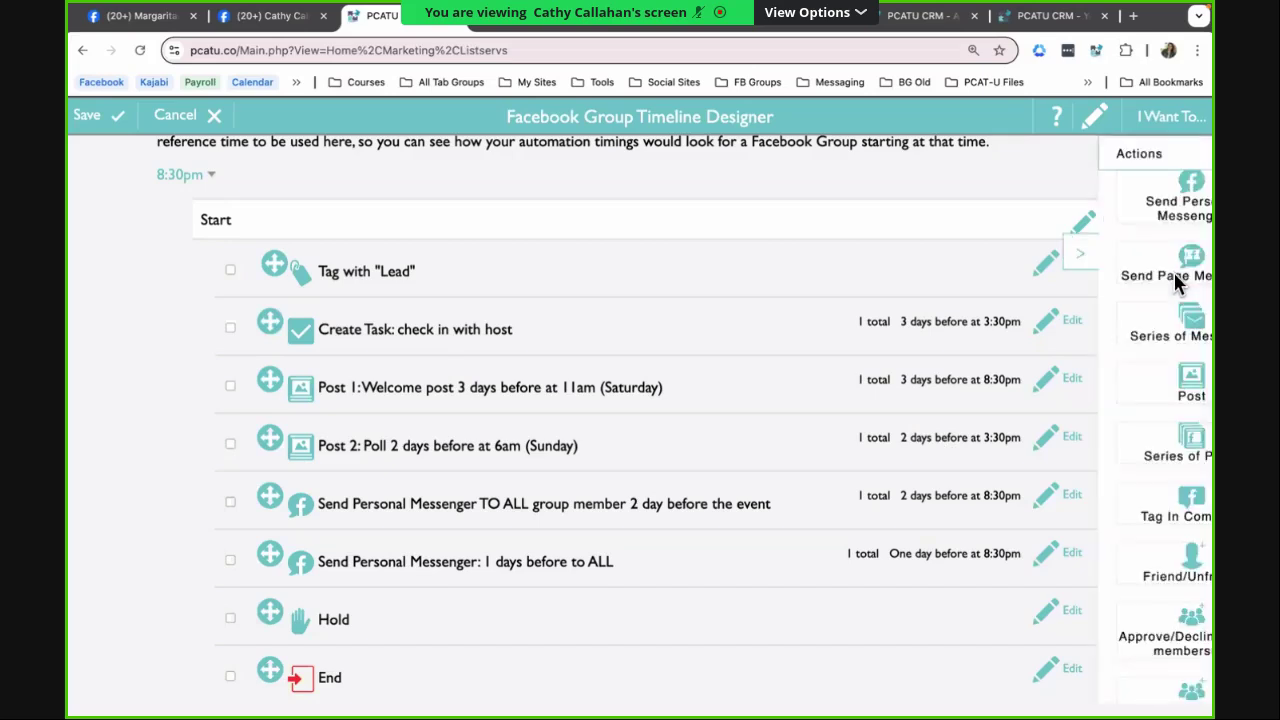
mouse_move(1120, 445)
mouse_down()
mouse_move(938, 420)
mouse_move(903, 509)
mouse_up()
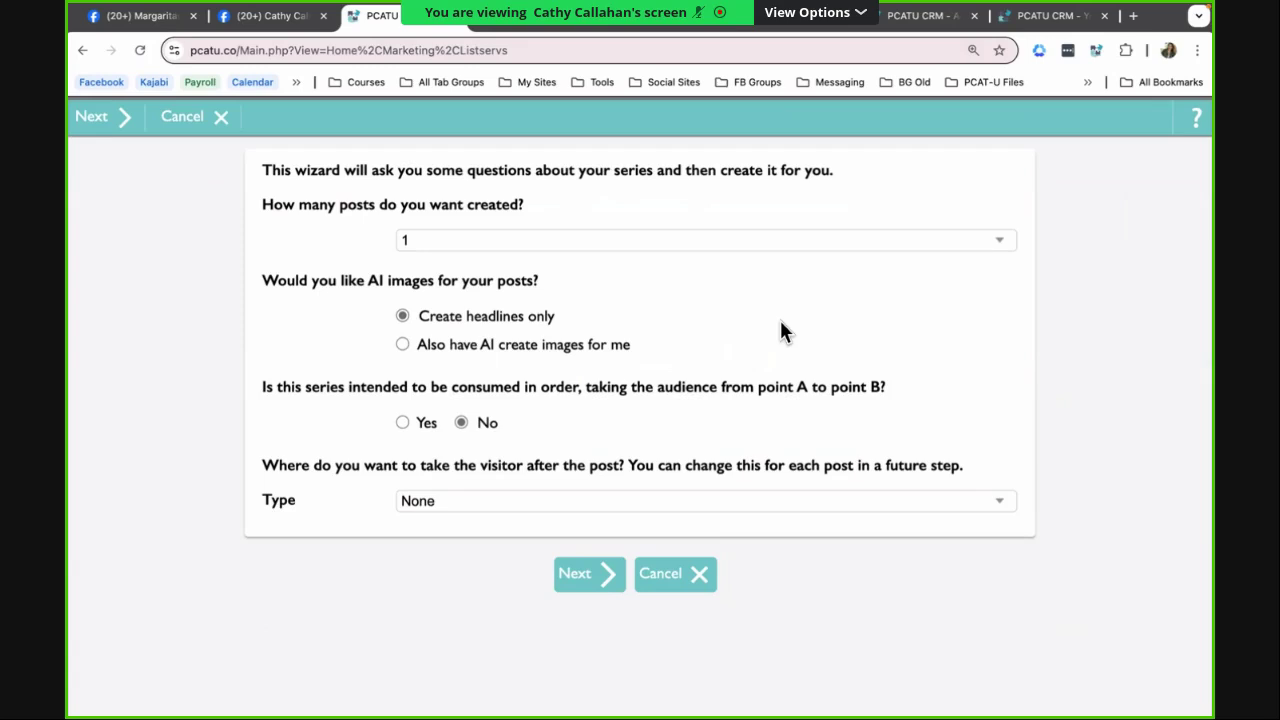
click(995, 242)
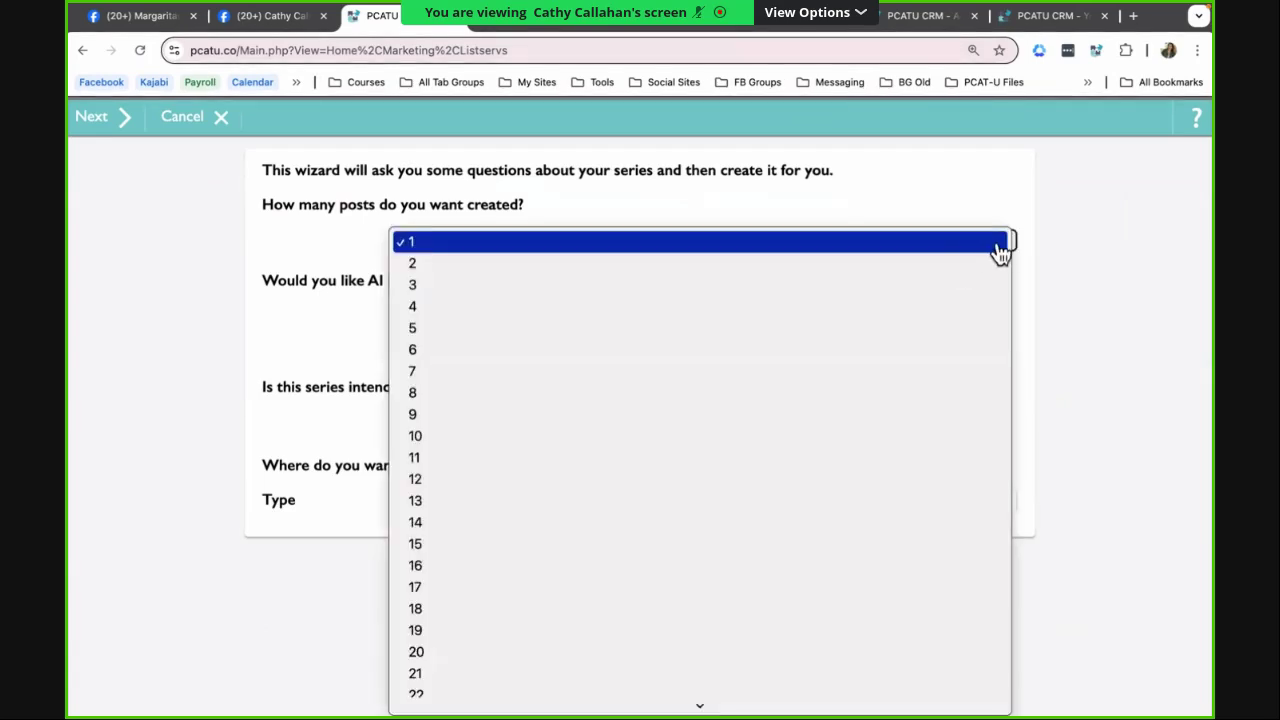
click(527, 446)
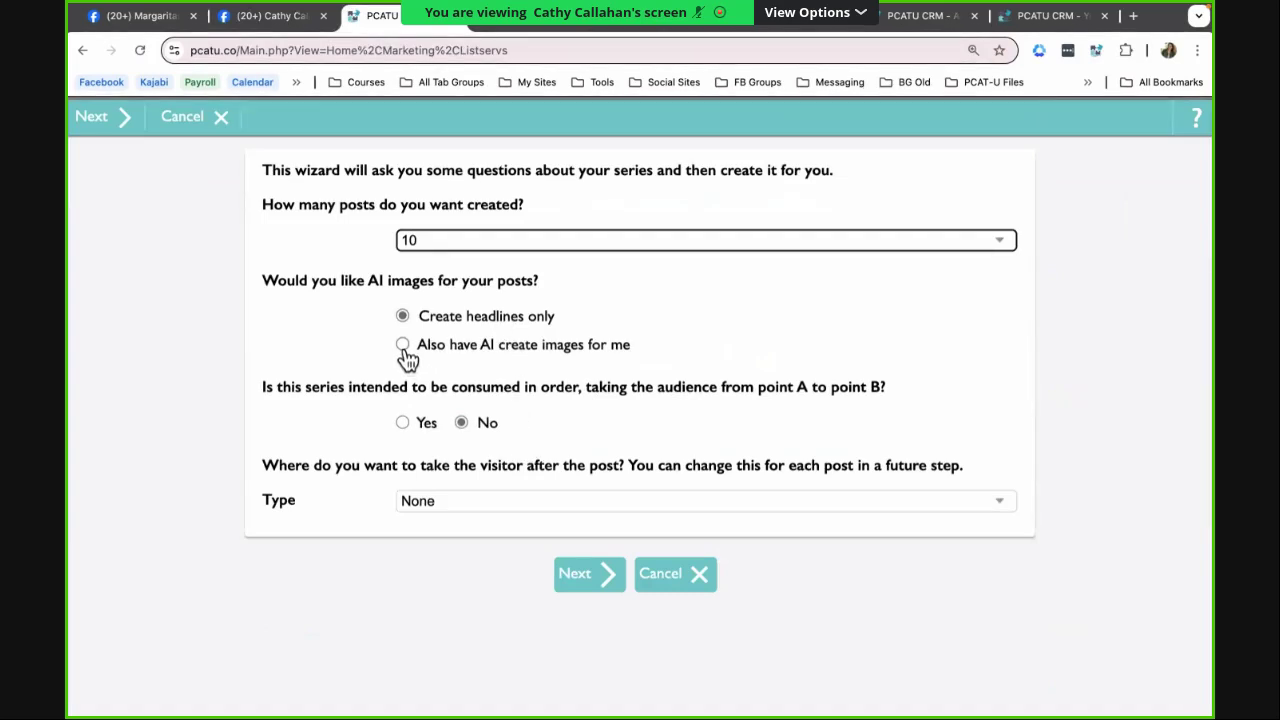
Leave the 'fresh start' search results for the profile page and scroll down its feed
click(280, 14)
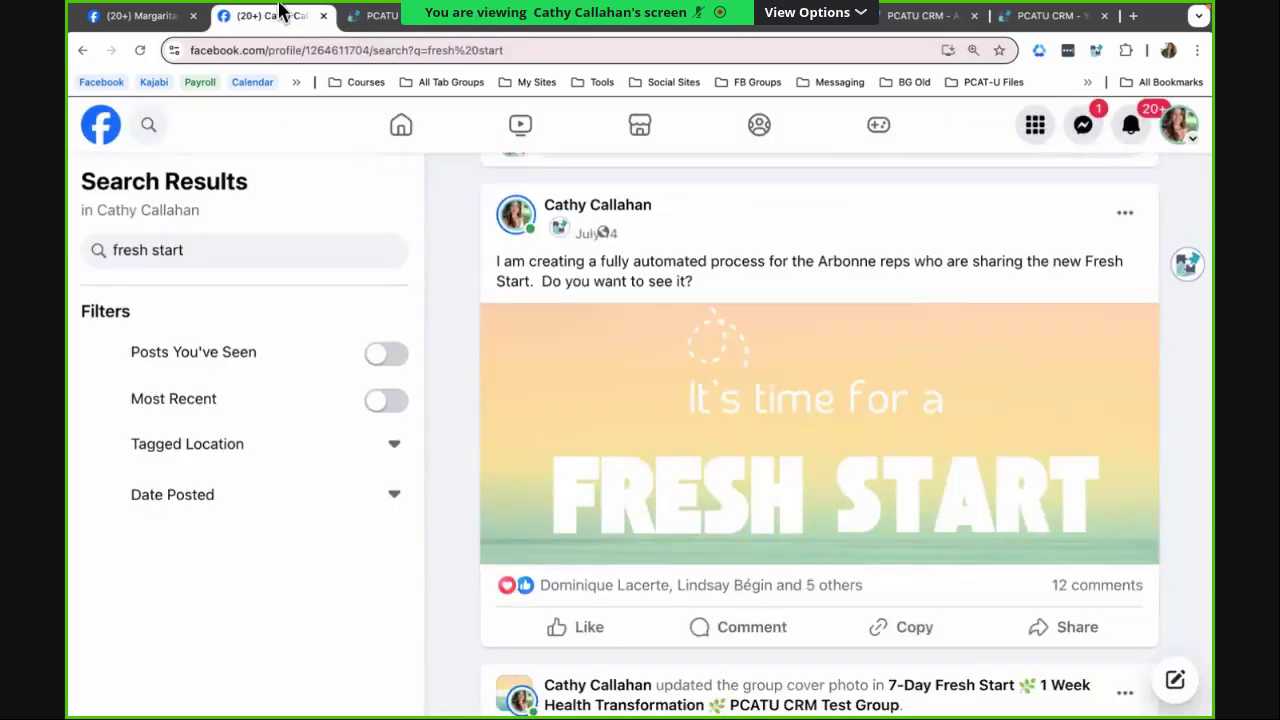
scroll(434, 106, up, 6)
scroll(606, 580, down, 2)
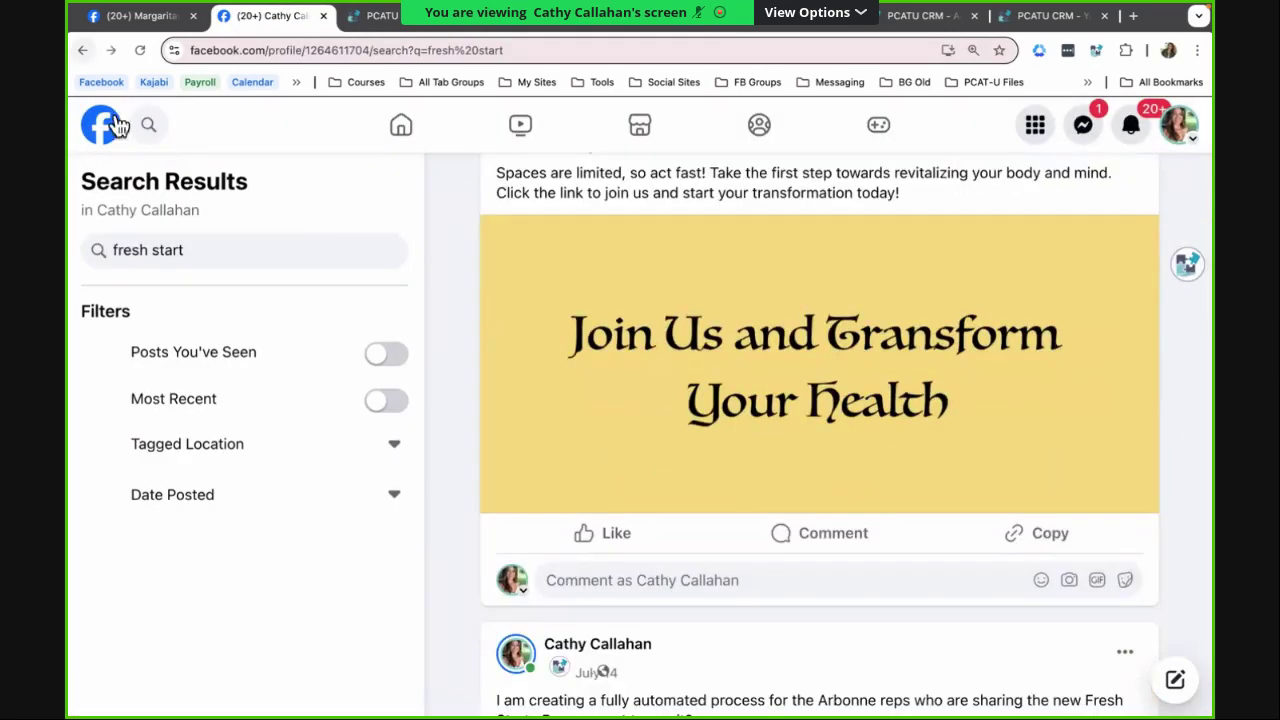
click(82, 50)
scroll(663, 414, down, 3)
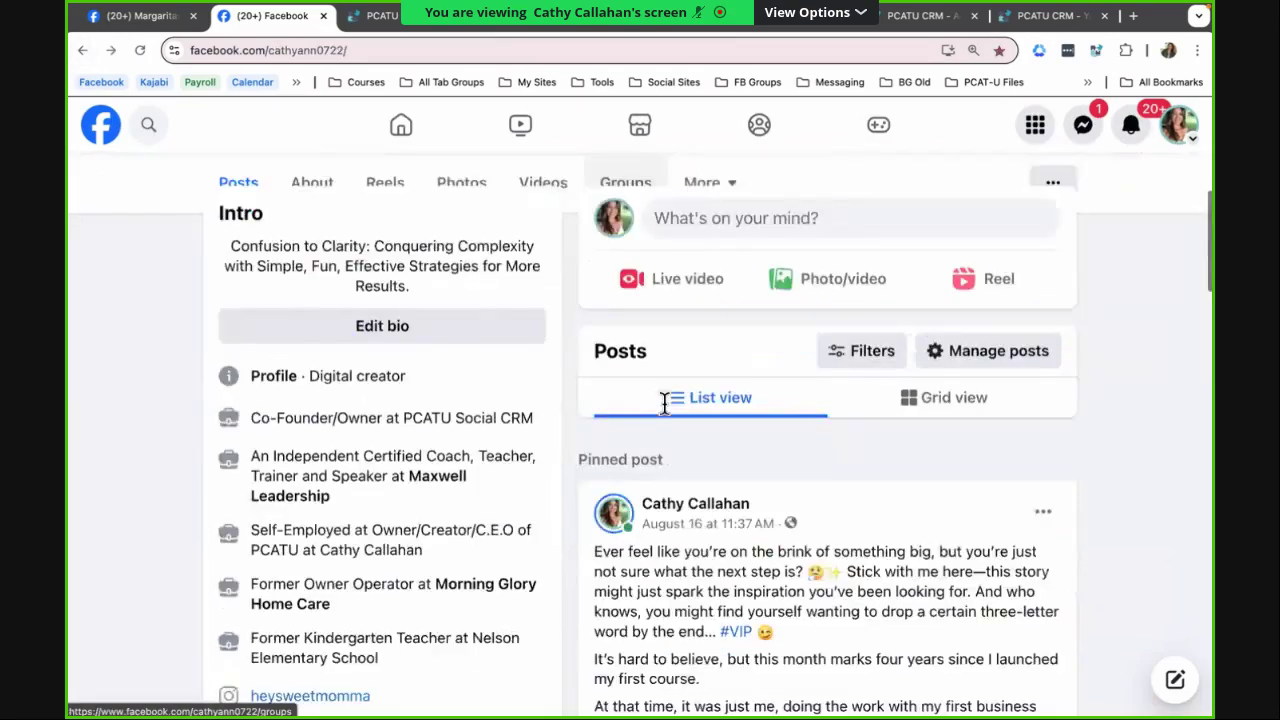
scroll(667, 415, down, 5)
scroll(667, 415, down, 5)
scroll(663, 390, down, 5)
scroll(690, 480, down, 1)
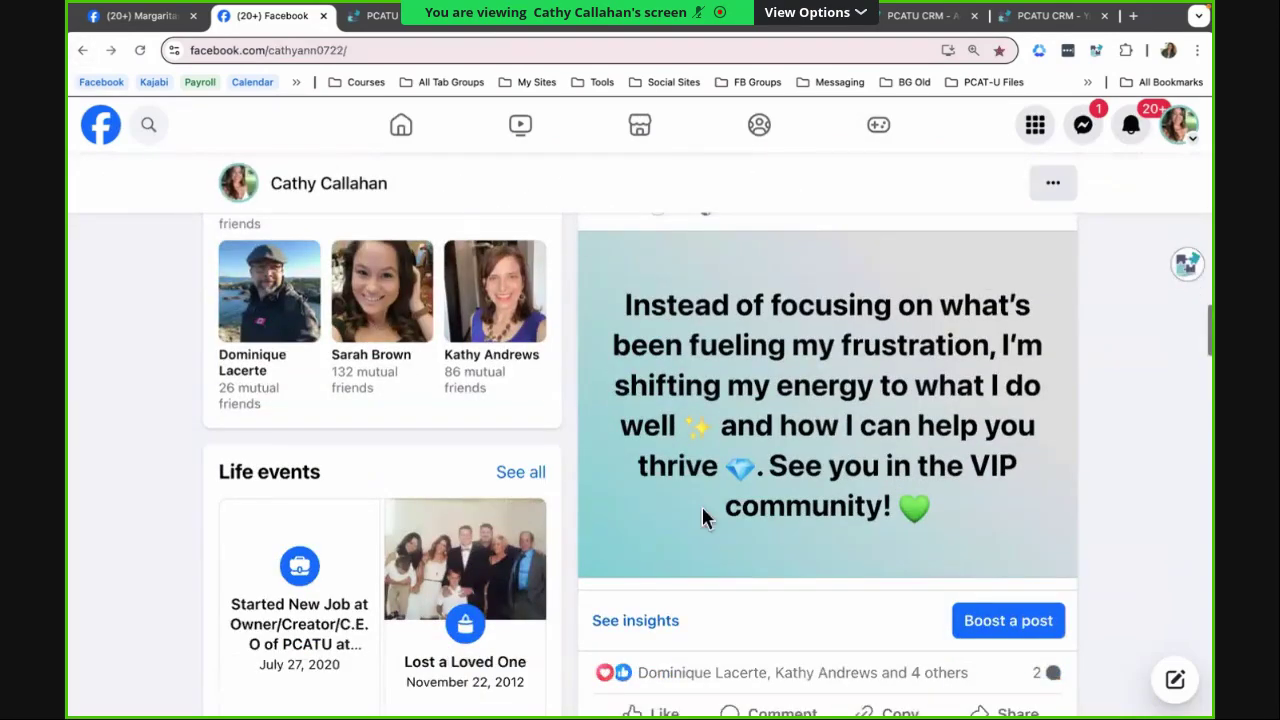
Make the 10-post series run in order, leave its Type unchanged, and advance to AI Assistant
click(414, 22)
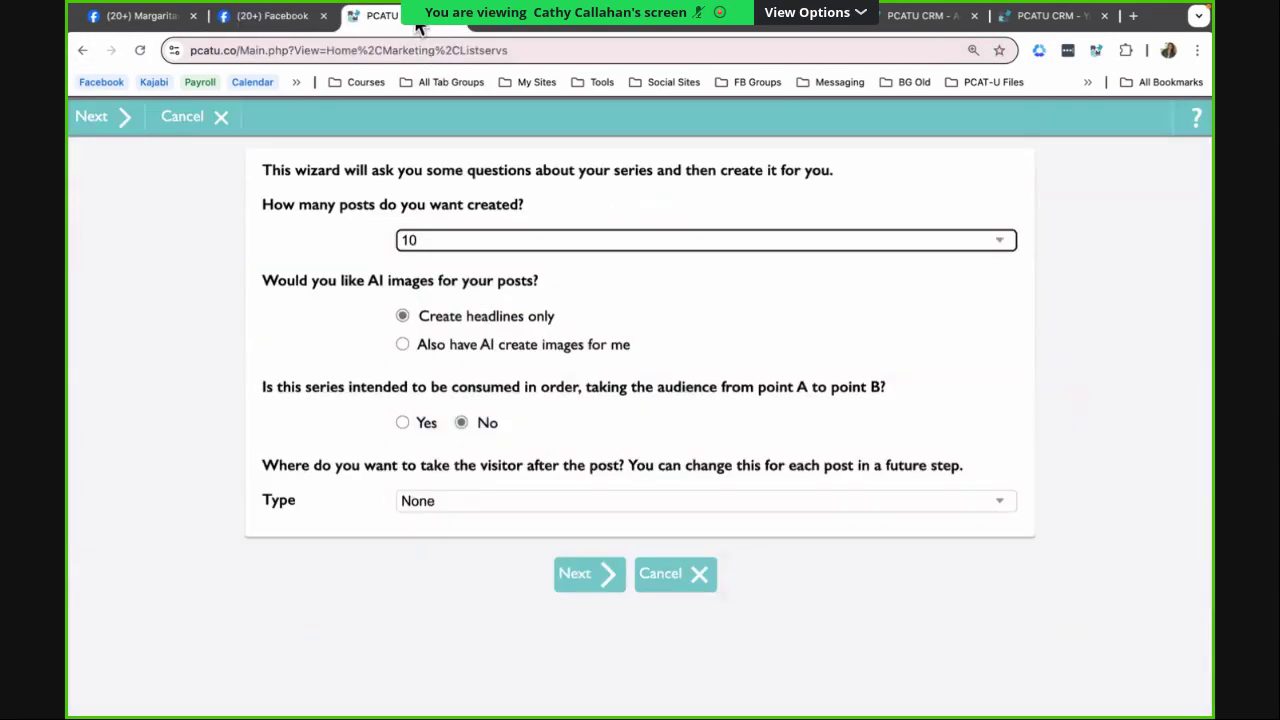
click(403, 424)
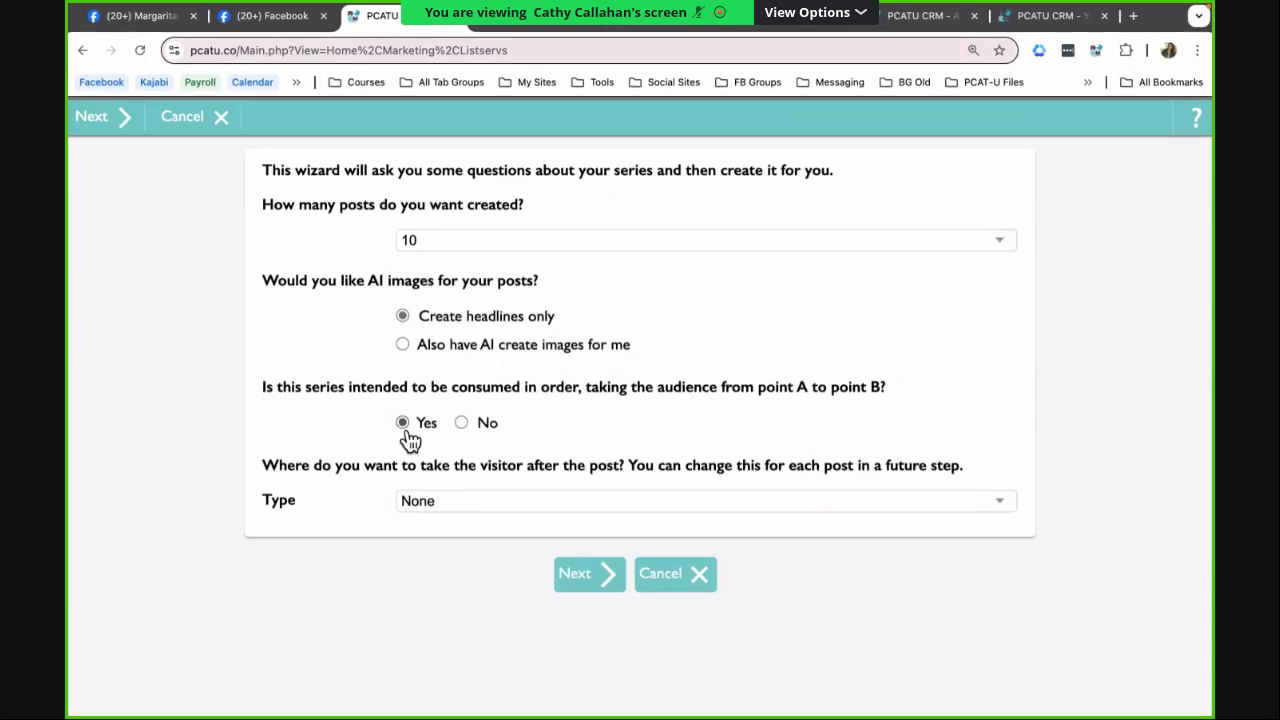
click(650, 508)
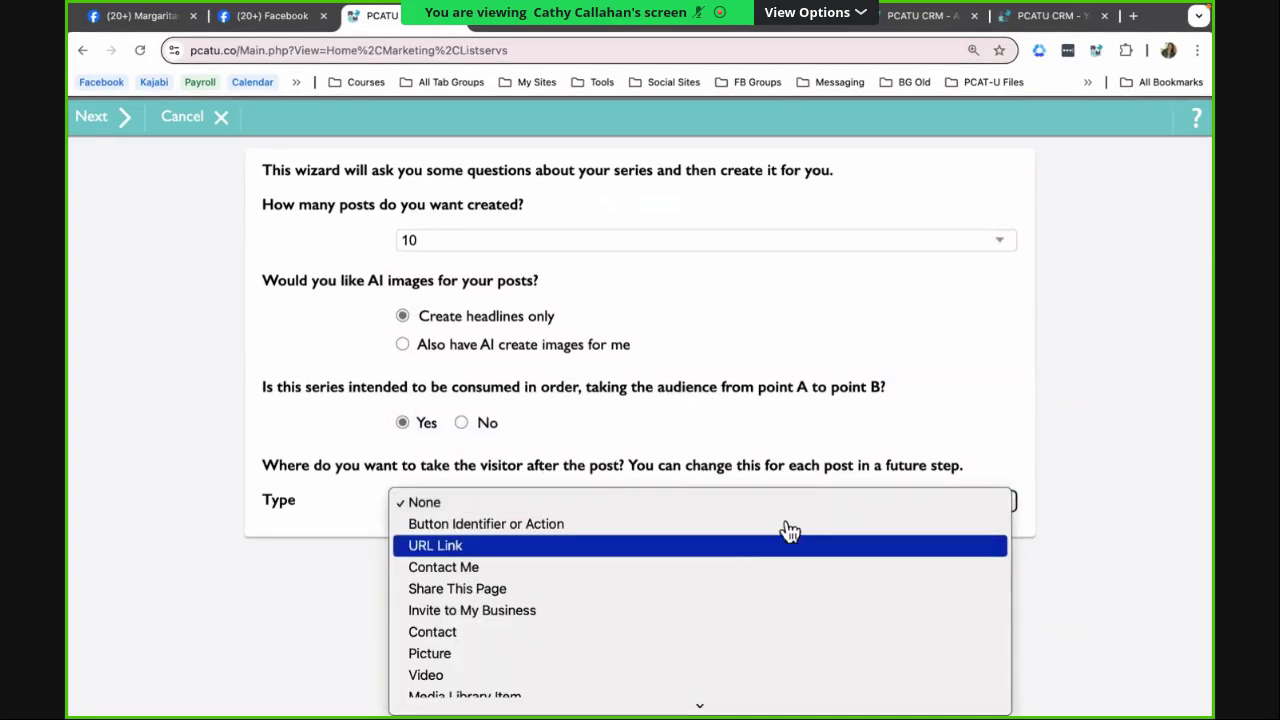
key(Escape)
click(578, 585)
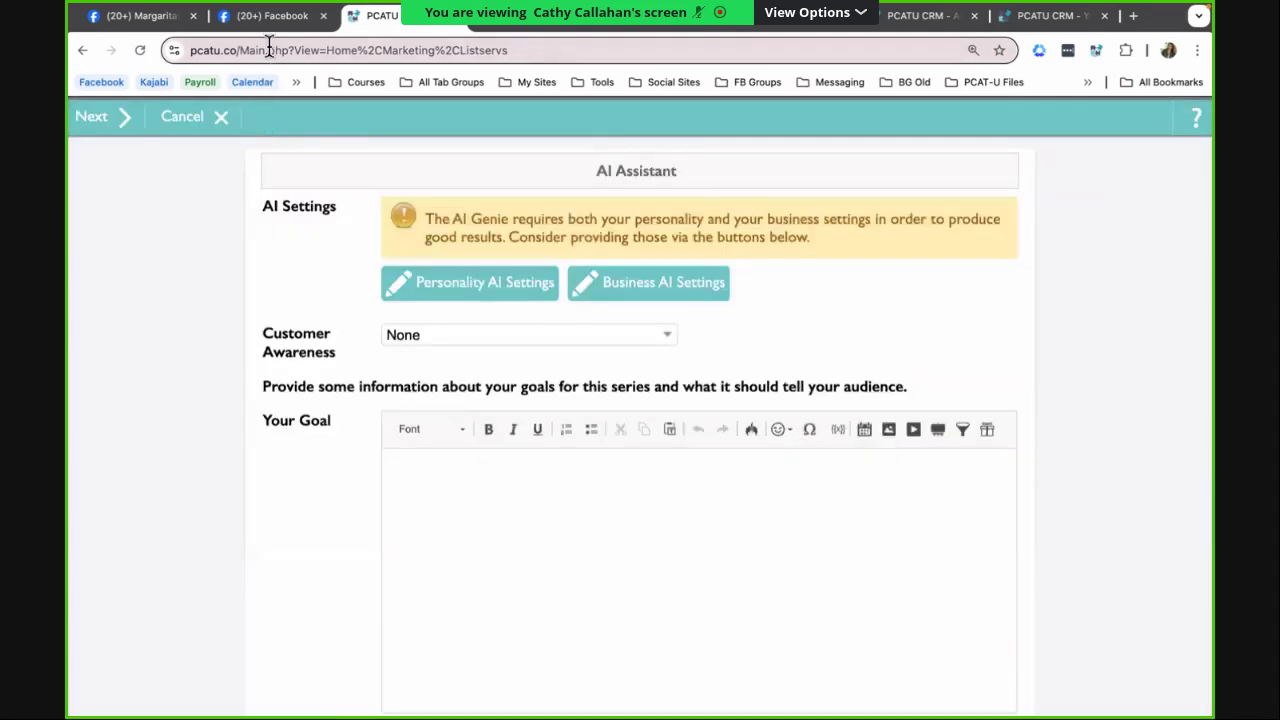
scroll(563, 255, down, 2)
scroll(562, 258, down, 1)
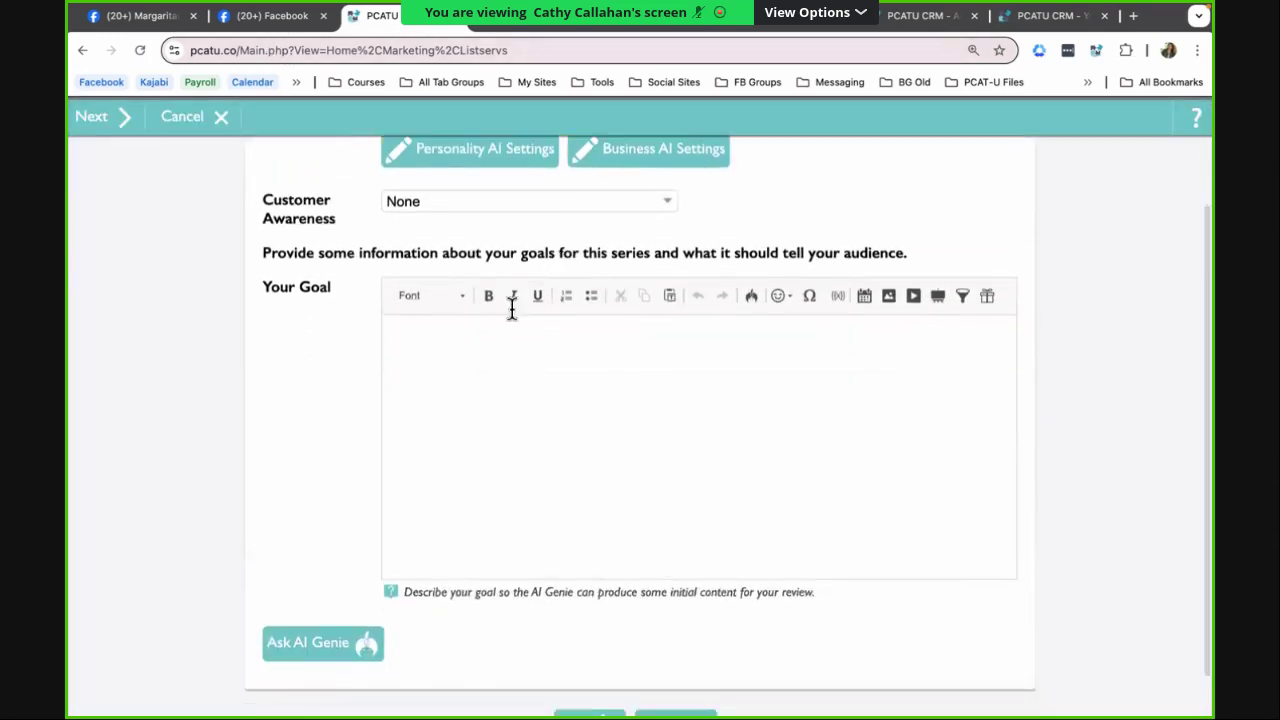
scroll(470, 358, down, 1)
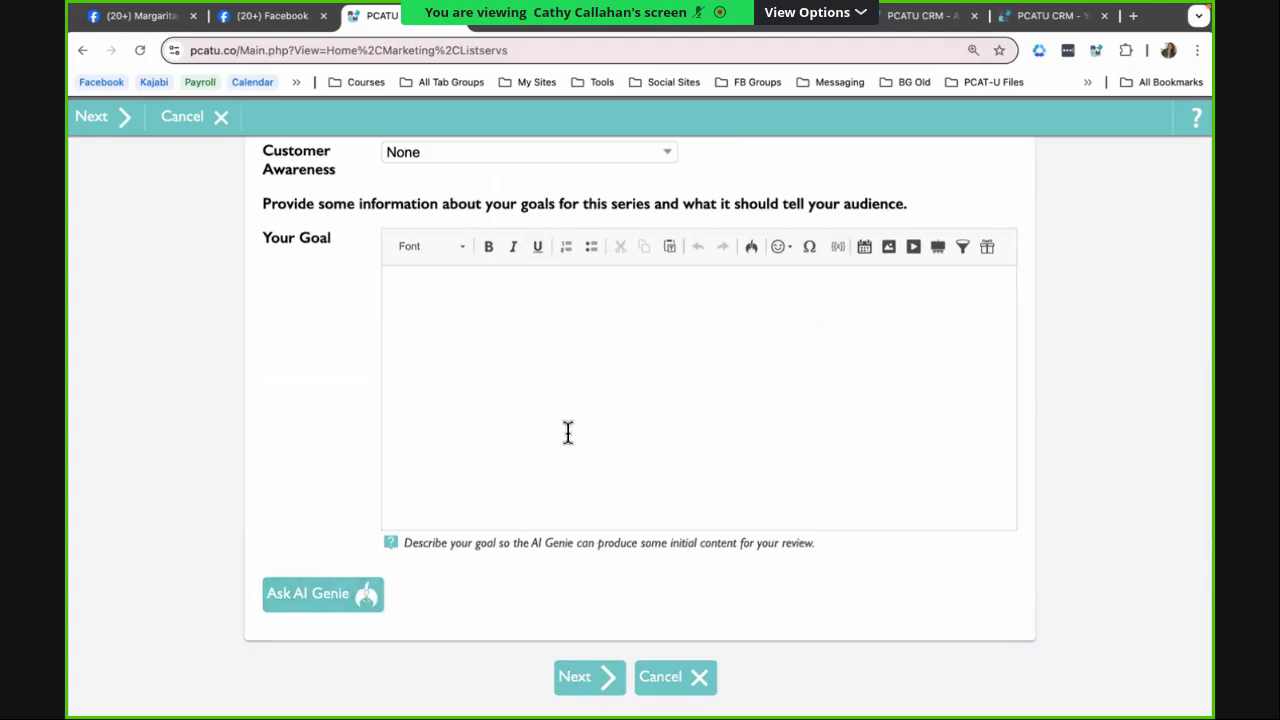
click(280, 20)
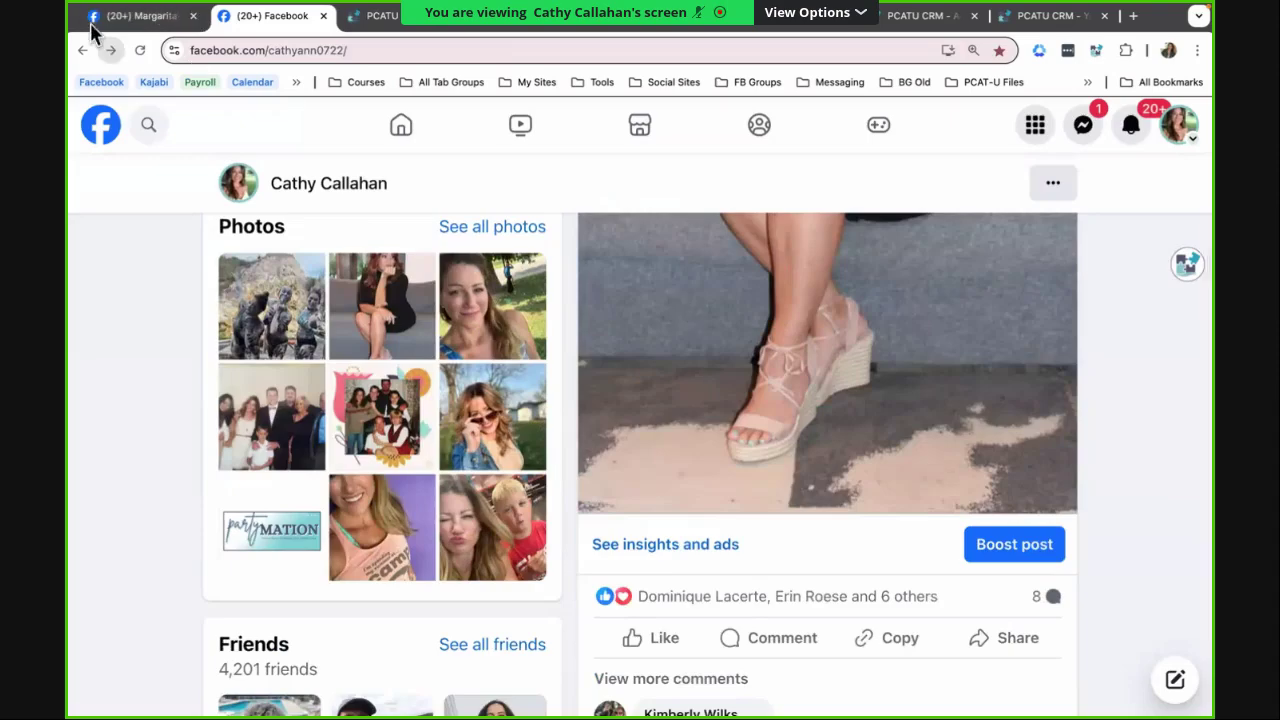
Return to the 'fresh start' search results and expand the poll post's reminder
click(112, 51)
scroll(580, 330, down, 2)
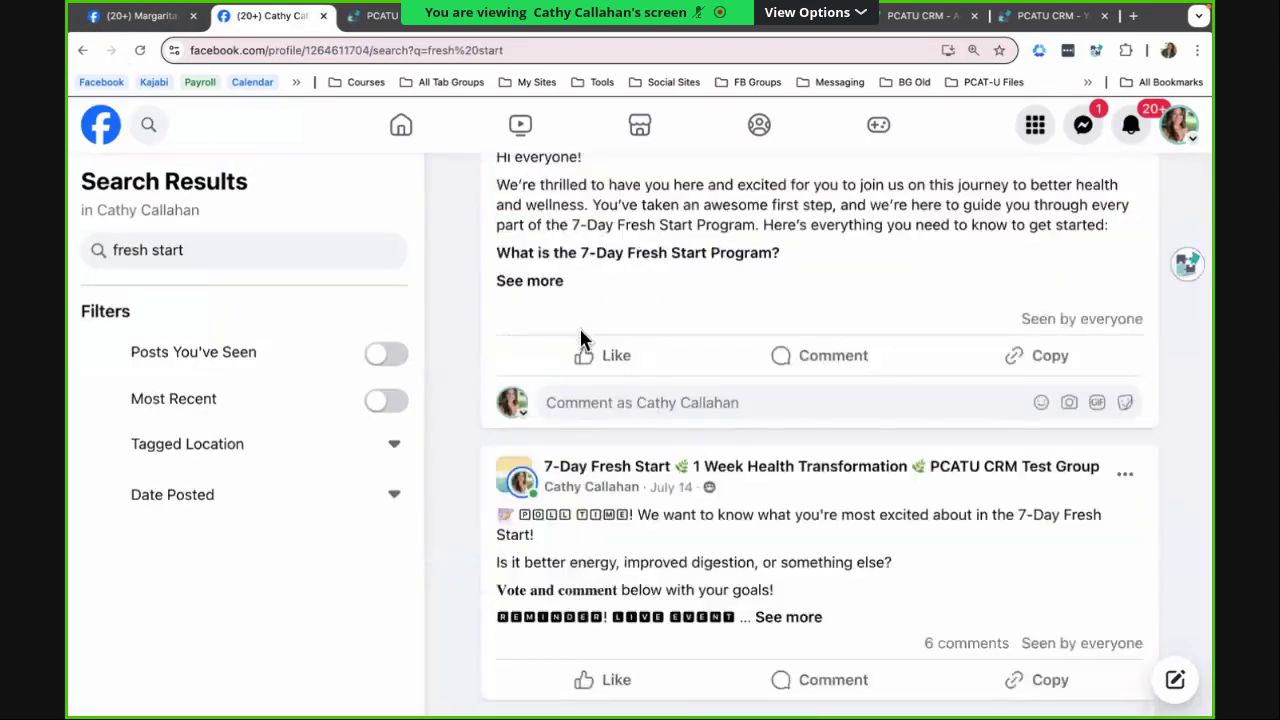
scroll(580, 330, down, 3)
click(790, 385)
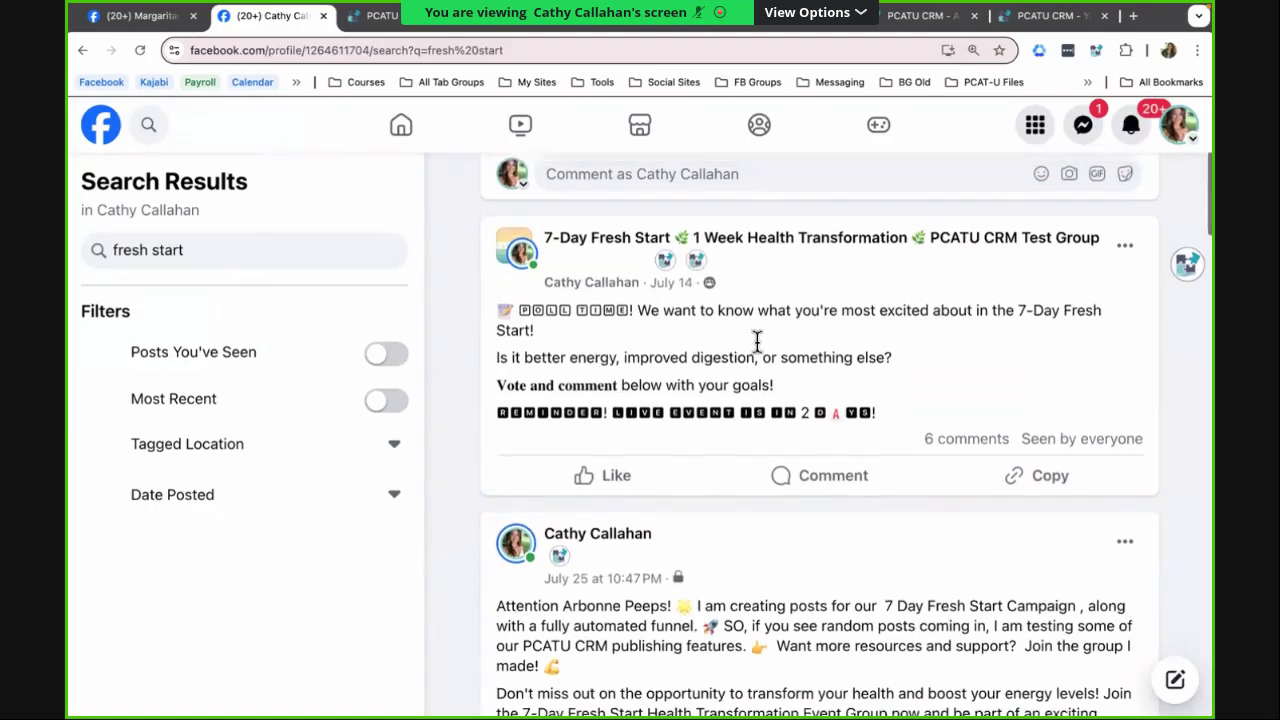
scroll(780, 355, up, 2)
scroll(860, 345, up, 1)
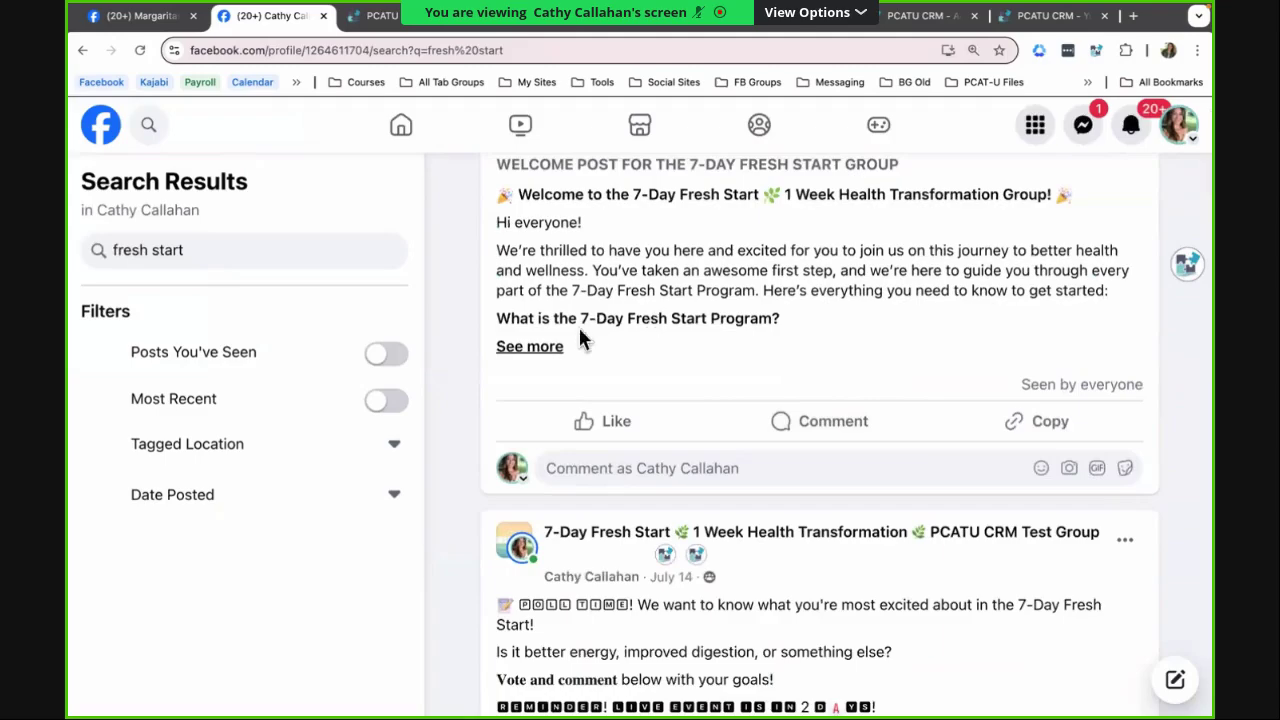
Expand the welcome post's full text and scroll down to the Fresh Start image post
click(555, 346)
scroll(551, 343, down, 1)
scroll(655, 340, down, 4)
scroll(780, 366, down, 3)
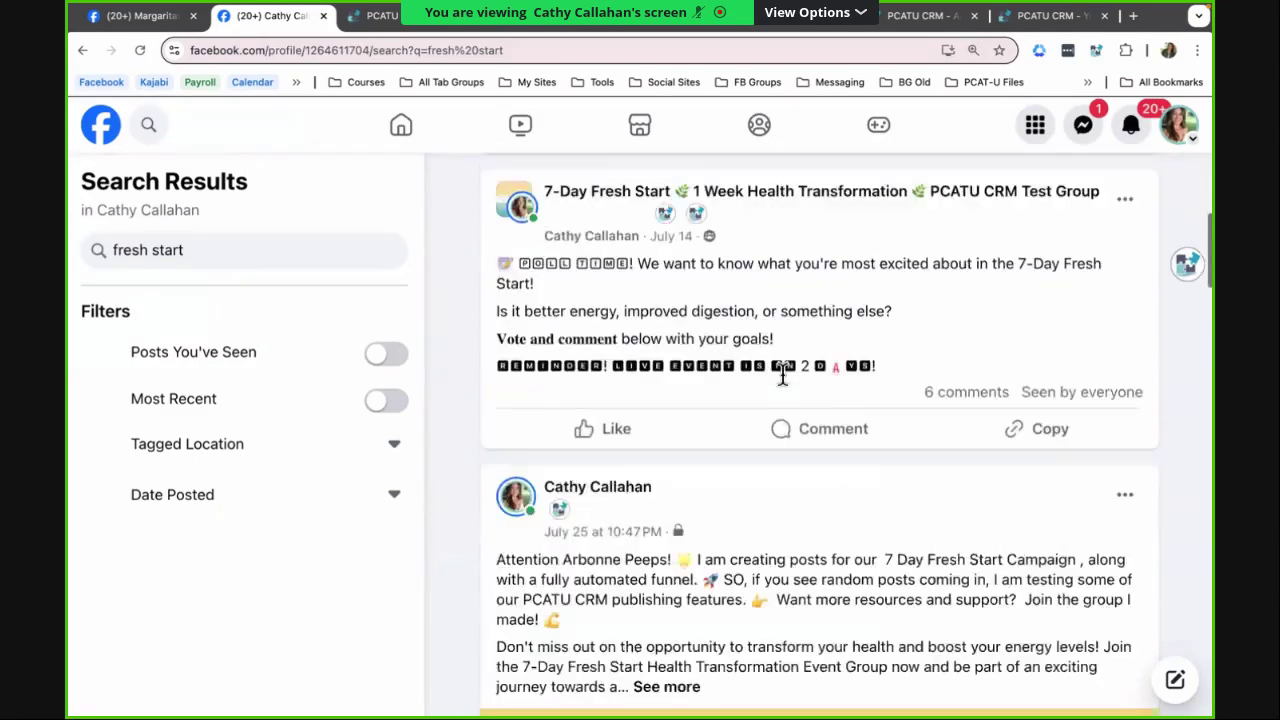
scroll(780, 370, down, 2)
scroll(780, 371, down, 5)
scroll(783, 374, down, 2)
scroll(783, 374, down, 2)
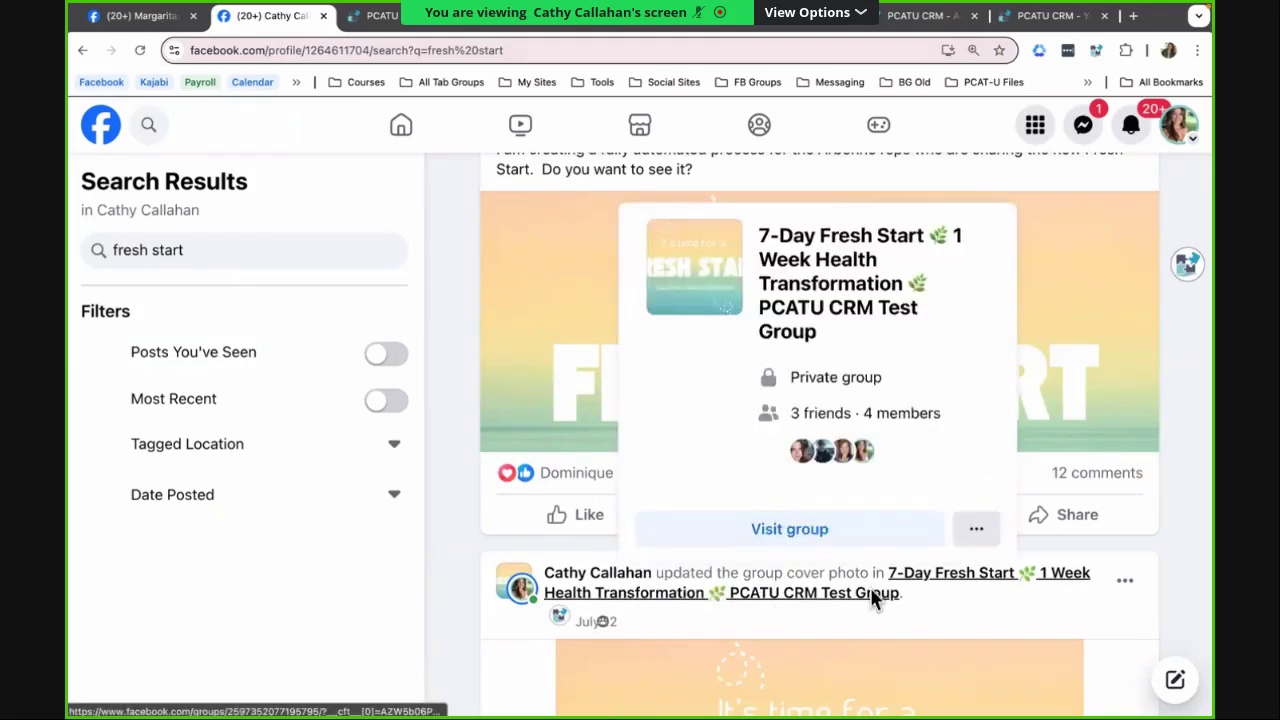
Open the 7-Day Fresh Start group page and scroll through its feed to the group-creation posts
click(872, 597)
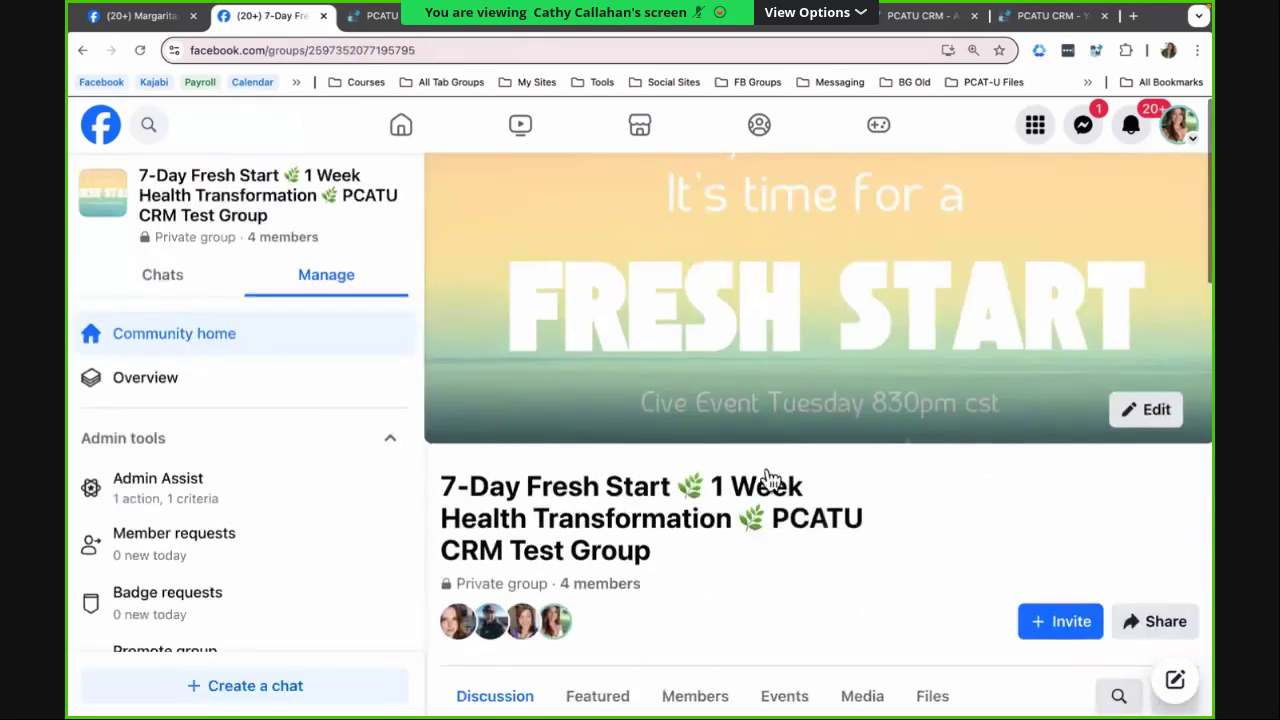
scroll(766, 480, down, 4)
scroll(766, 480, down, 2)
scroll(766, 480, down, 3)
scroll(766, 478, down, 1)
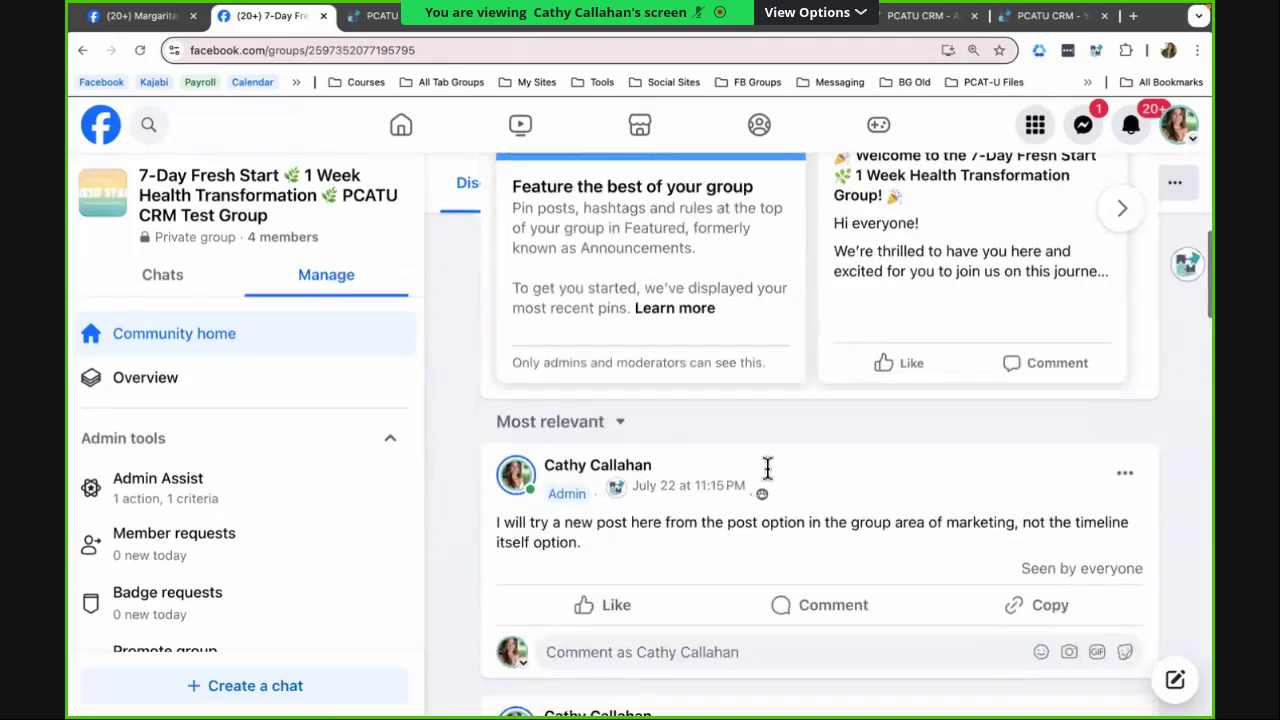
scroll(766, 478, down, 2)
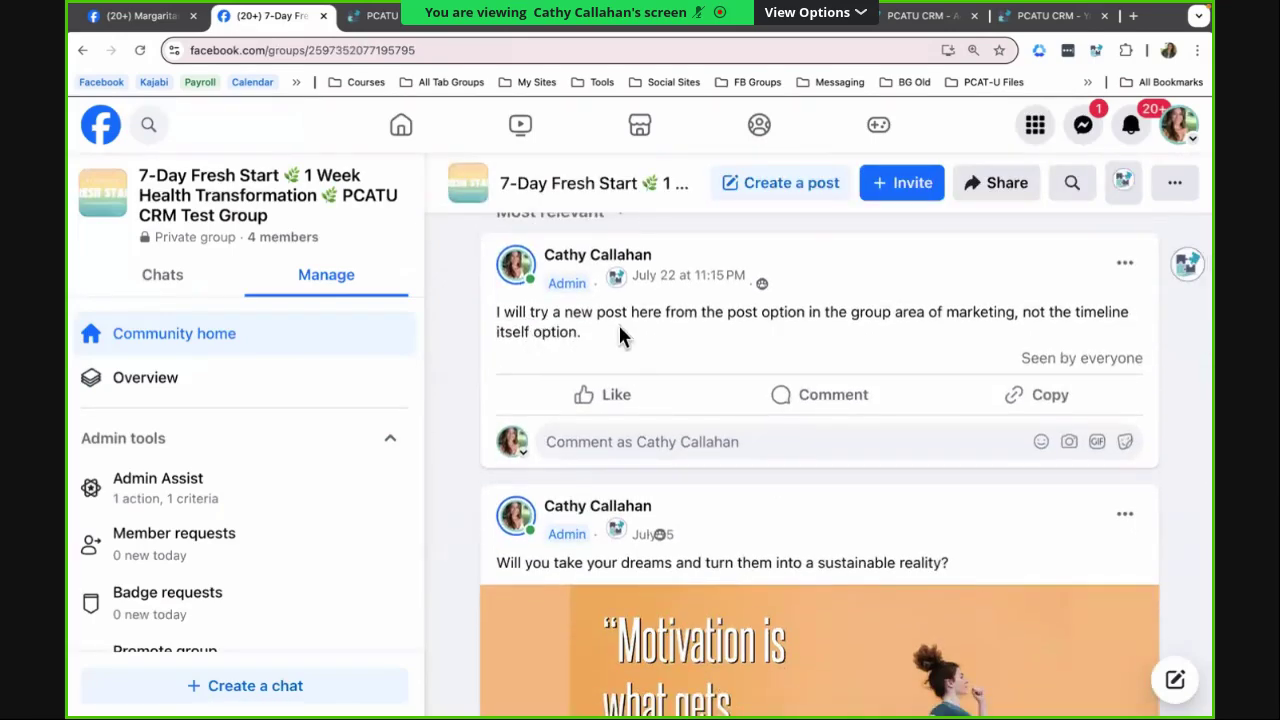
scroll(734, 323, down, 2)
scroll(677, 334, down, 1)
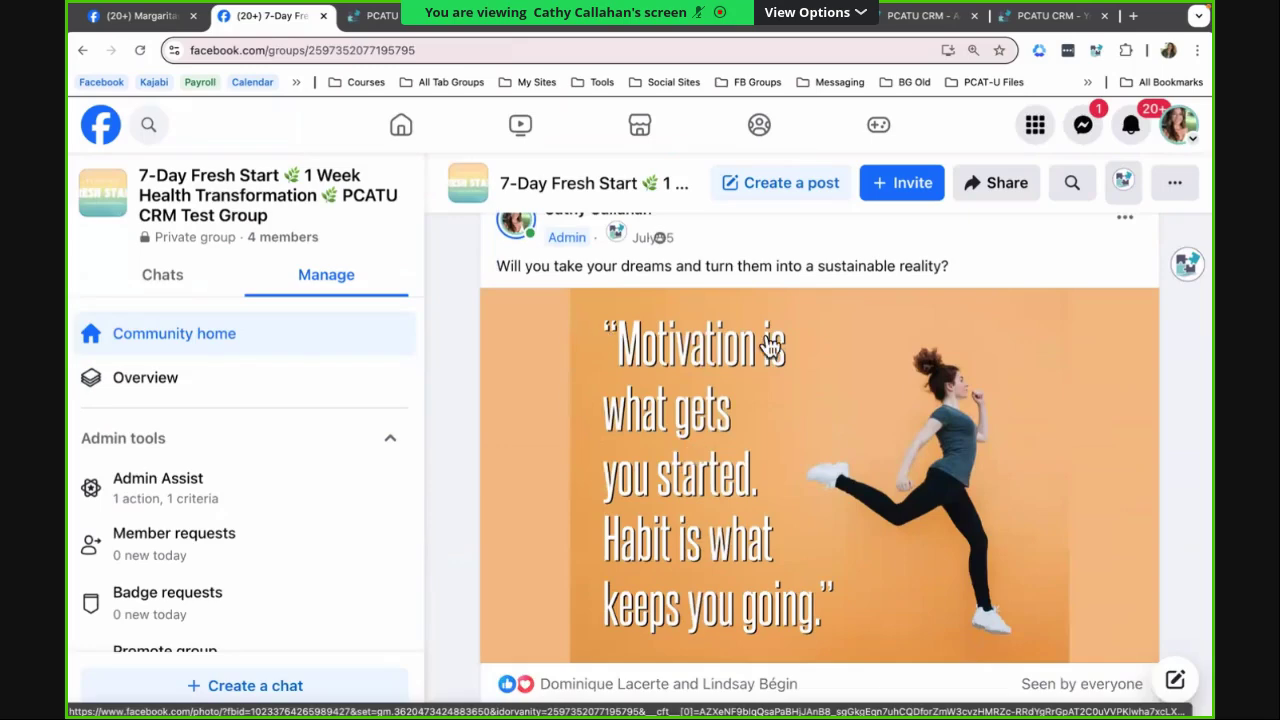
scroll(738, 340, down, 4)
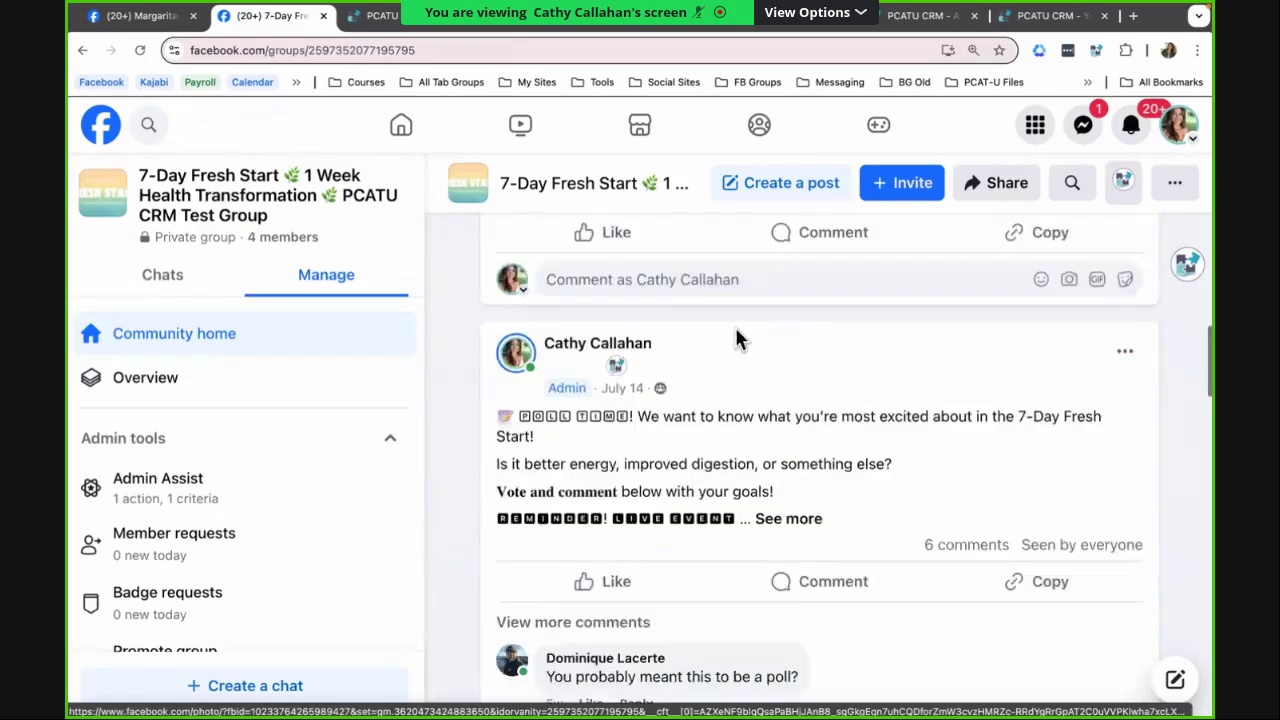
scroll(738, 340, down, 3)
scroll(738, 340, down, 1)
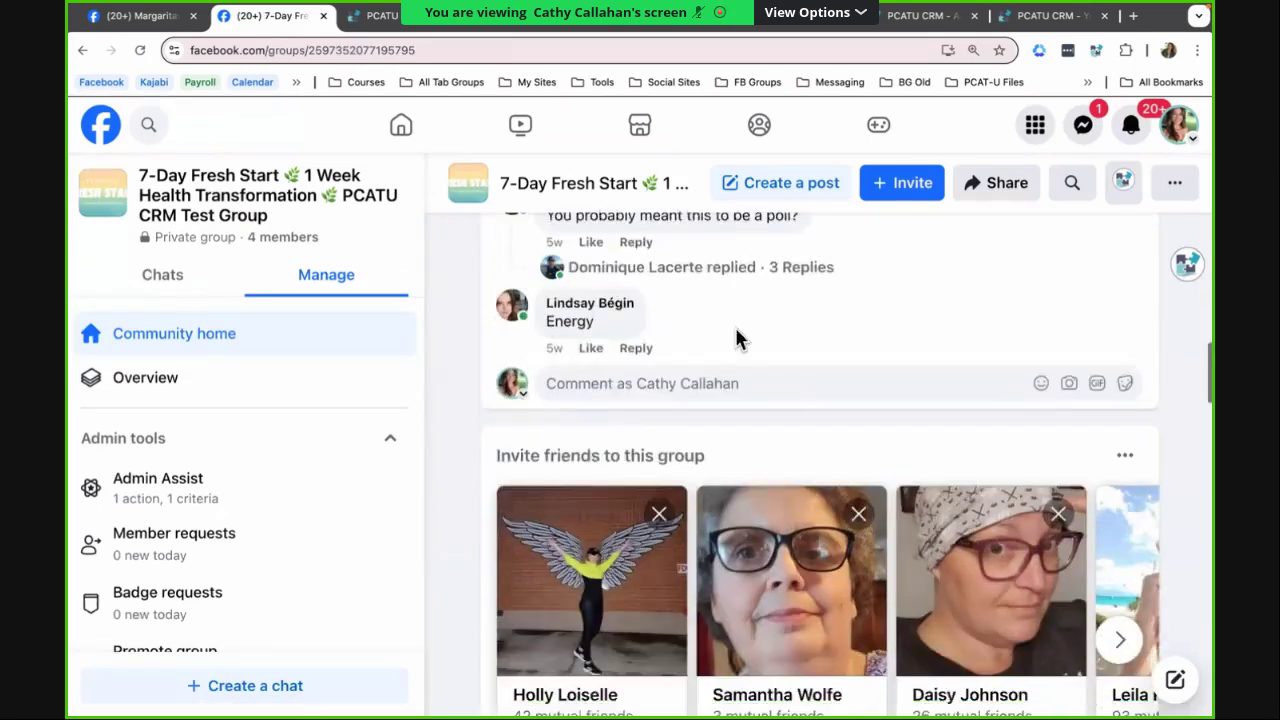
scroll(738, 340, down, 3)
scroll(738, 340, down, 2)
scroll(738, 340, down, 1)
scroll(738, 340, down, 2)
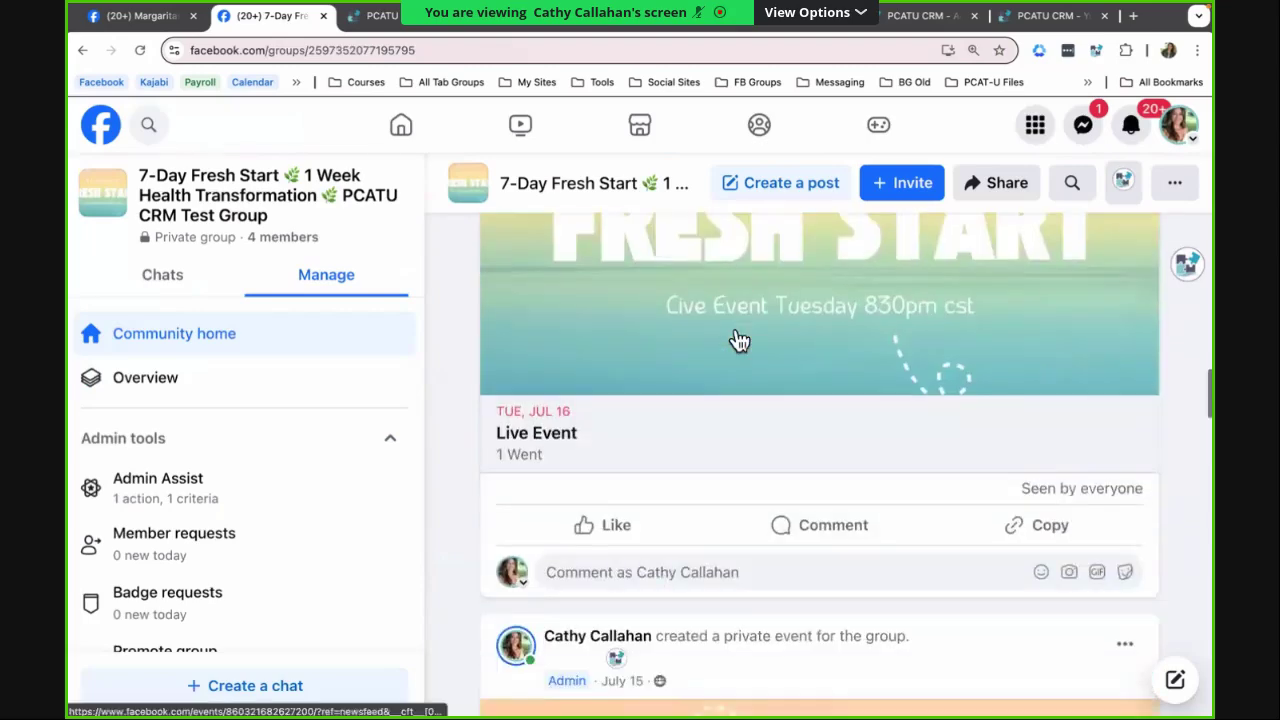
scroll(738, 340, down, 1)
scroll(738, 340, down, 2)
scroll(738, 340, down, 3)
scroll(738, 340, down, 3)
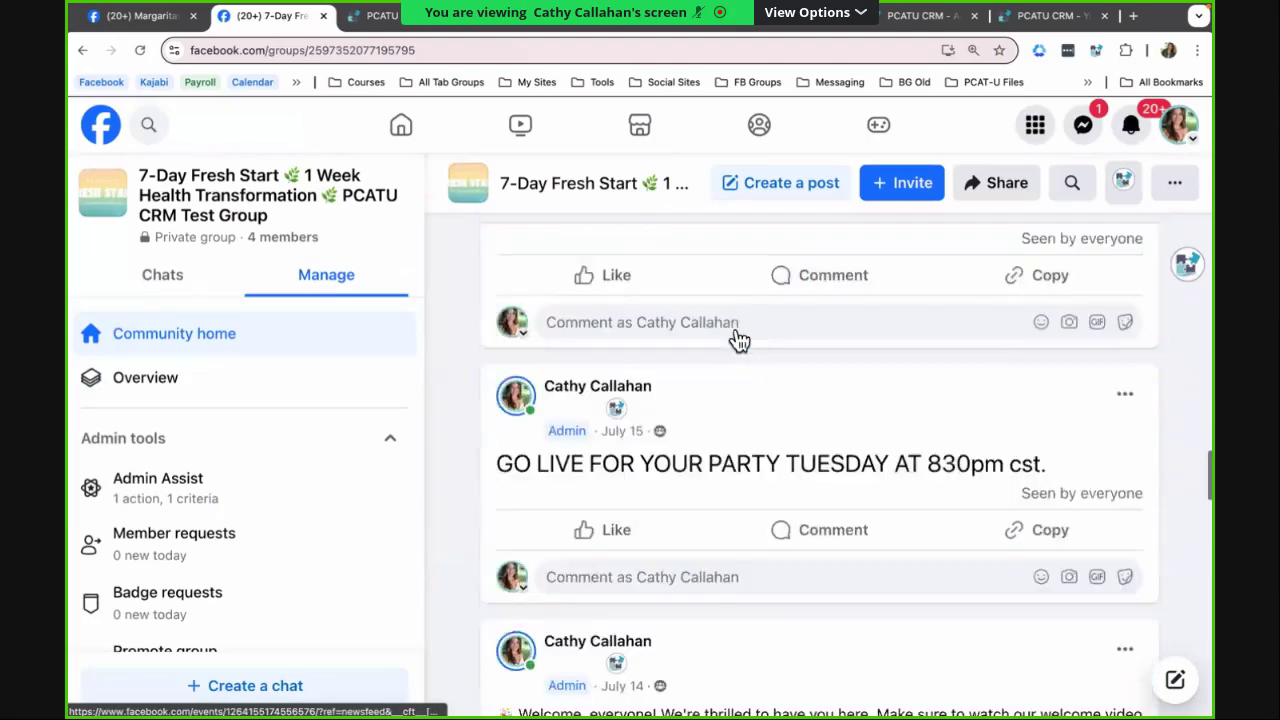
scroll(738, 340, down, 2)
scroll(738, 340, down, 2)
scroll(738, 338, down, 1)
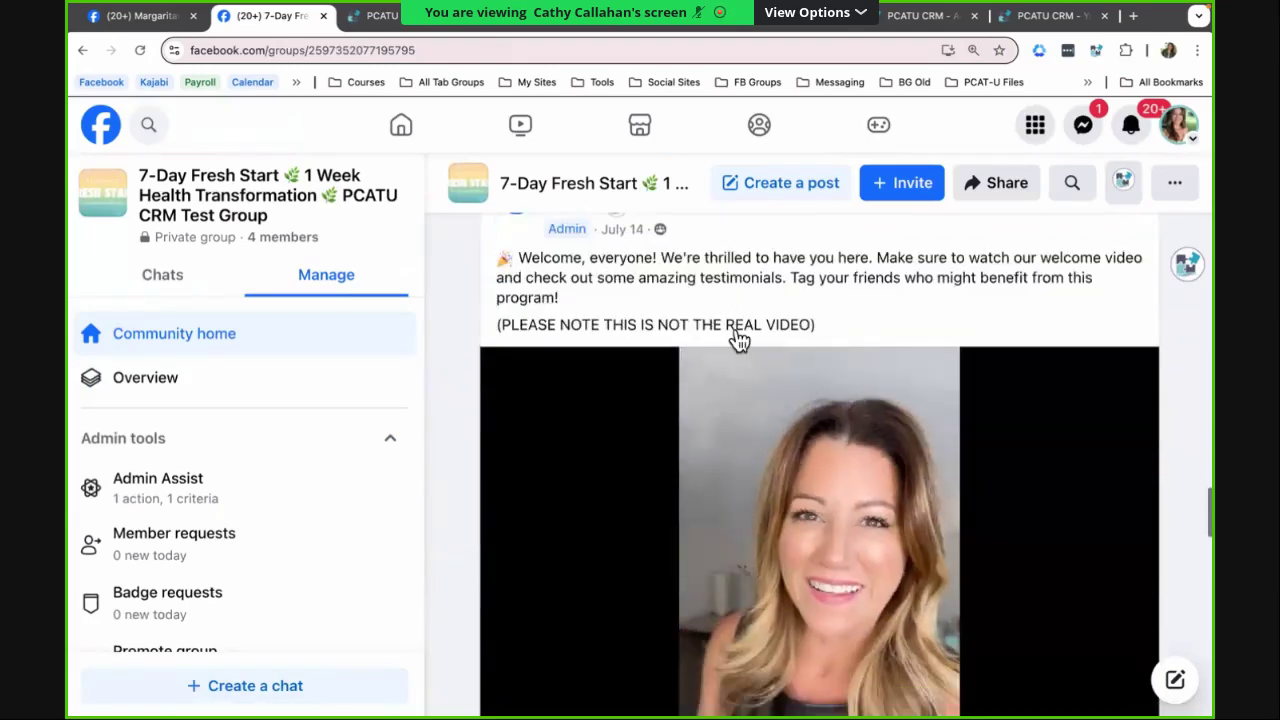
scroll(738, 338, down, 2)
scroll(738, 338, down, 1)
scroll(738, 340, down, 3)
scroll(738, 340, down, 1)
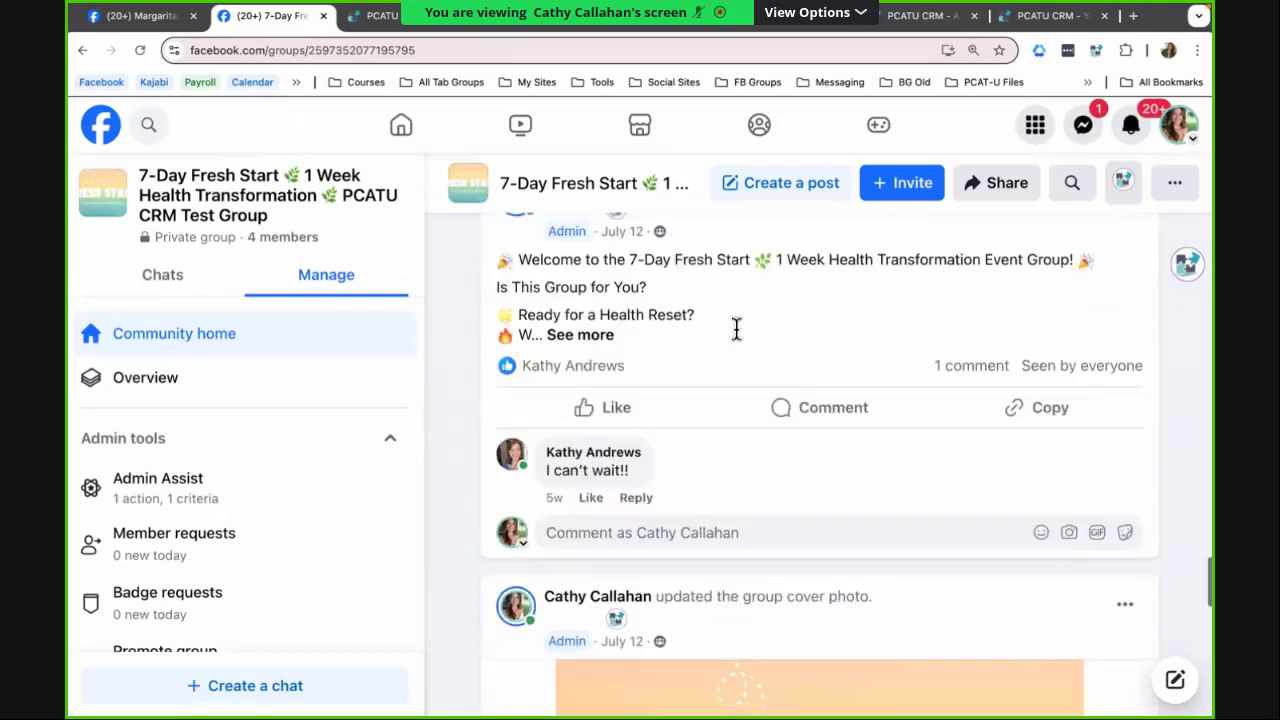
scroll(738, 340, down, 2)
scroll(736, 338, down, 1)
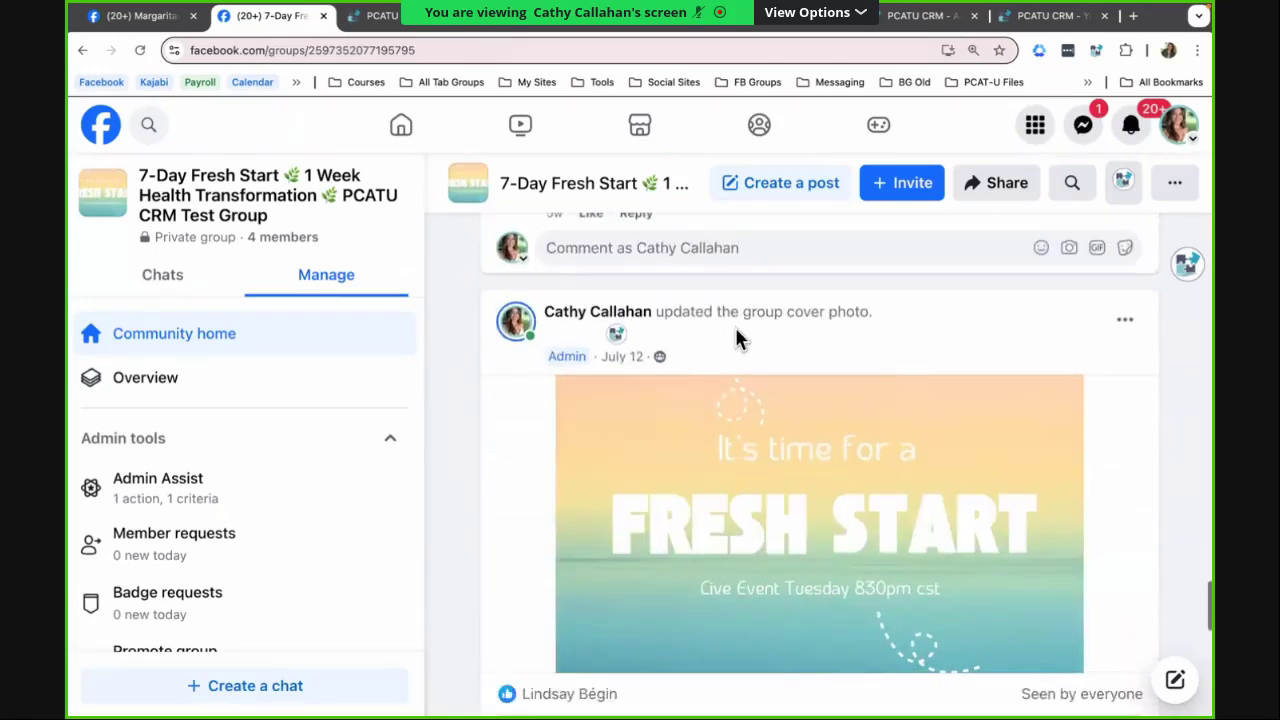
scroll(736, 338, down, 4)
scroll(736, 338, down, 2)
scroll(736, 338, down, 2)
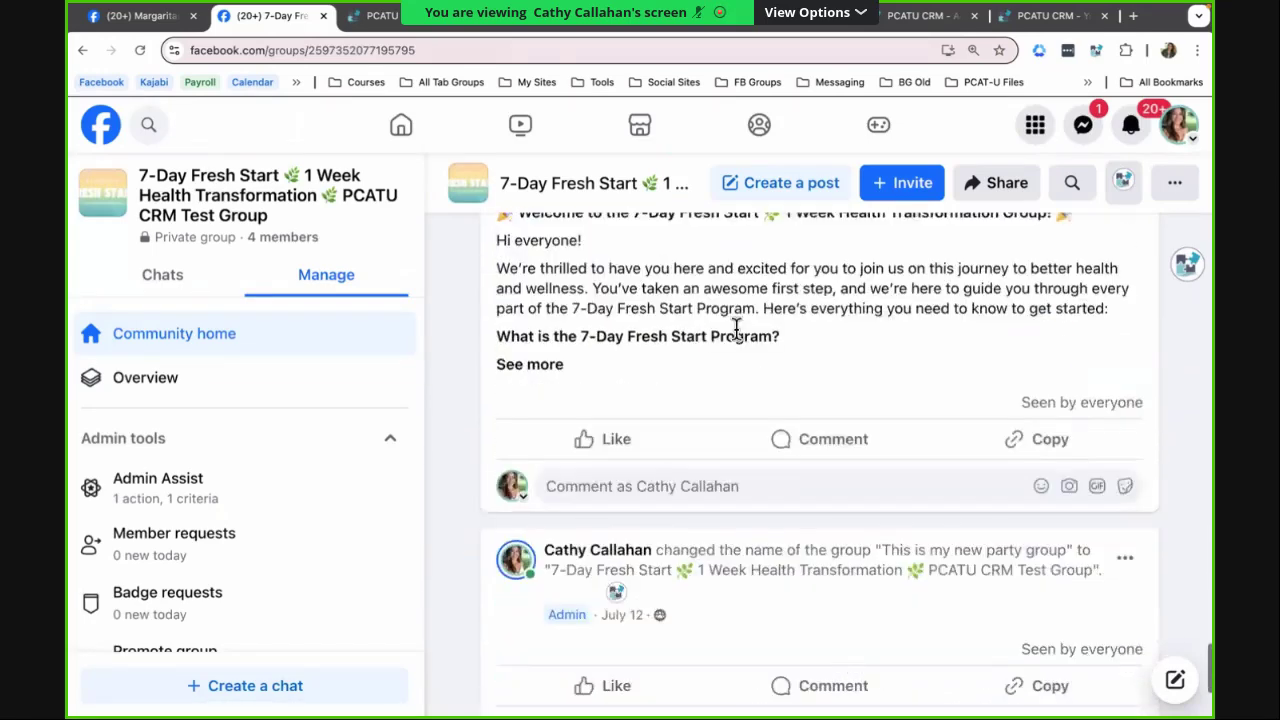
scroll(736, 330, down, 3)
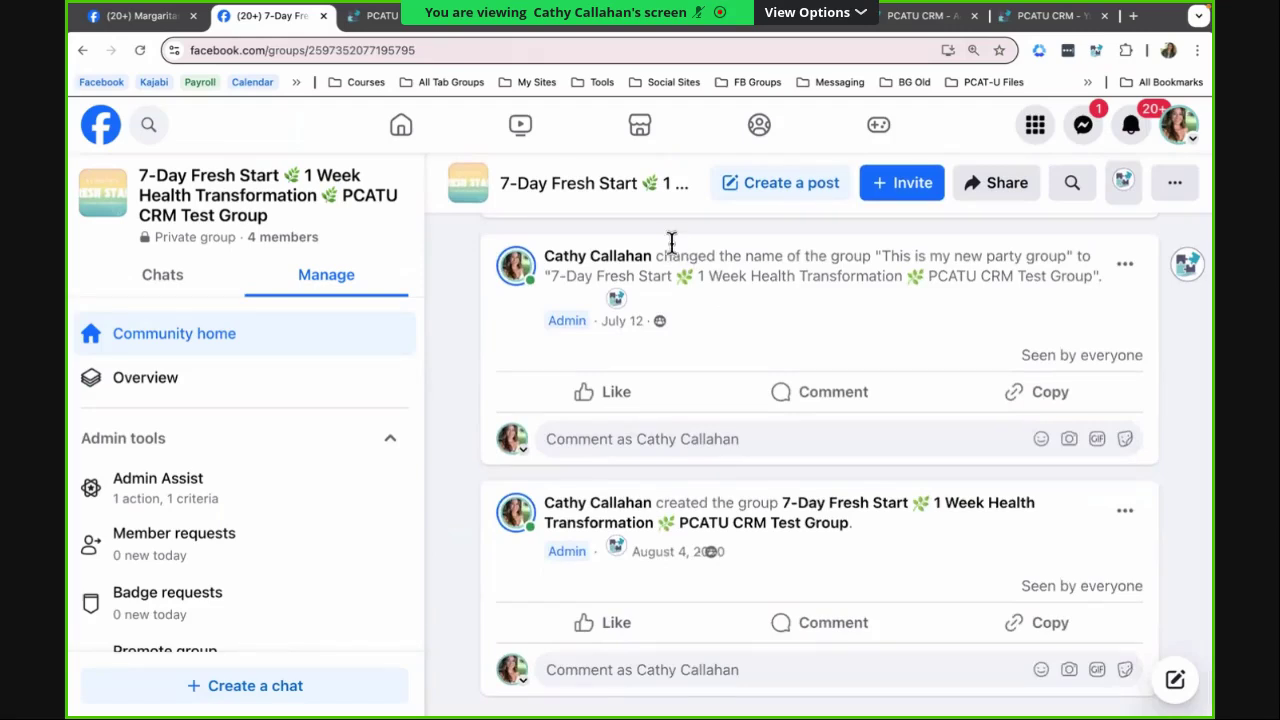
scroll(340, 520, down, 3)
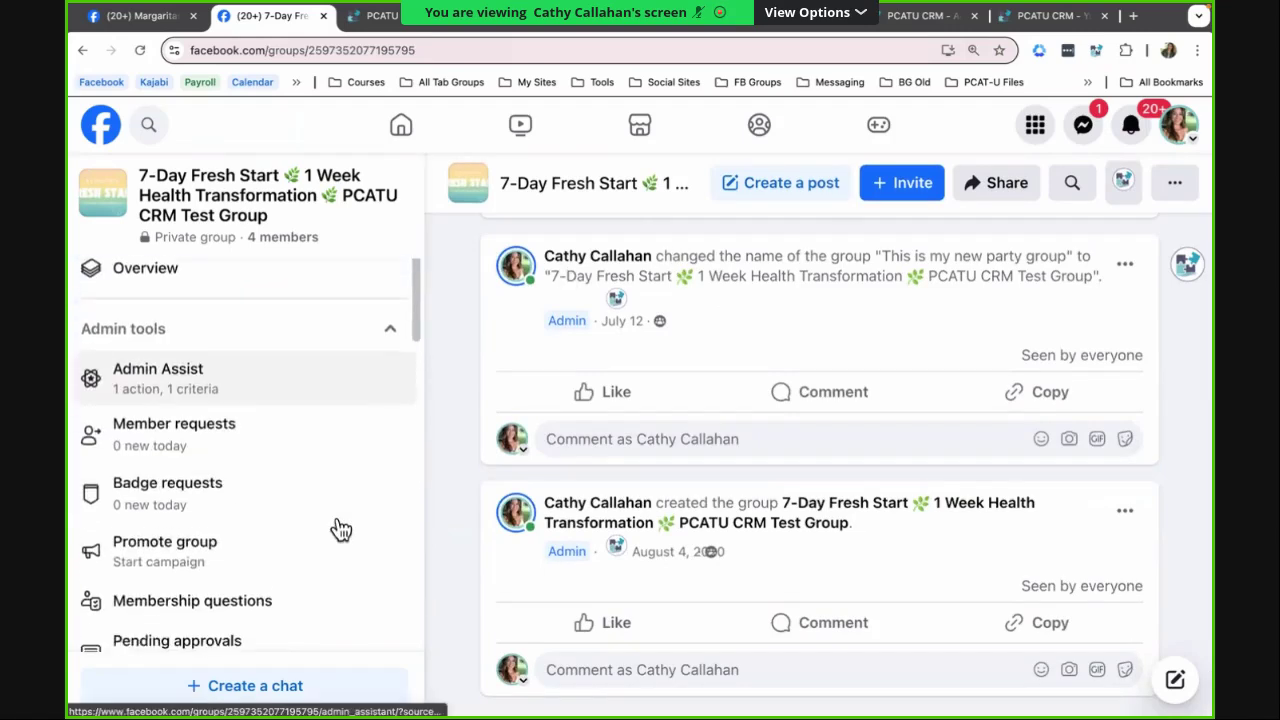
scroll(340, 530, down, 1)
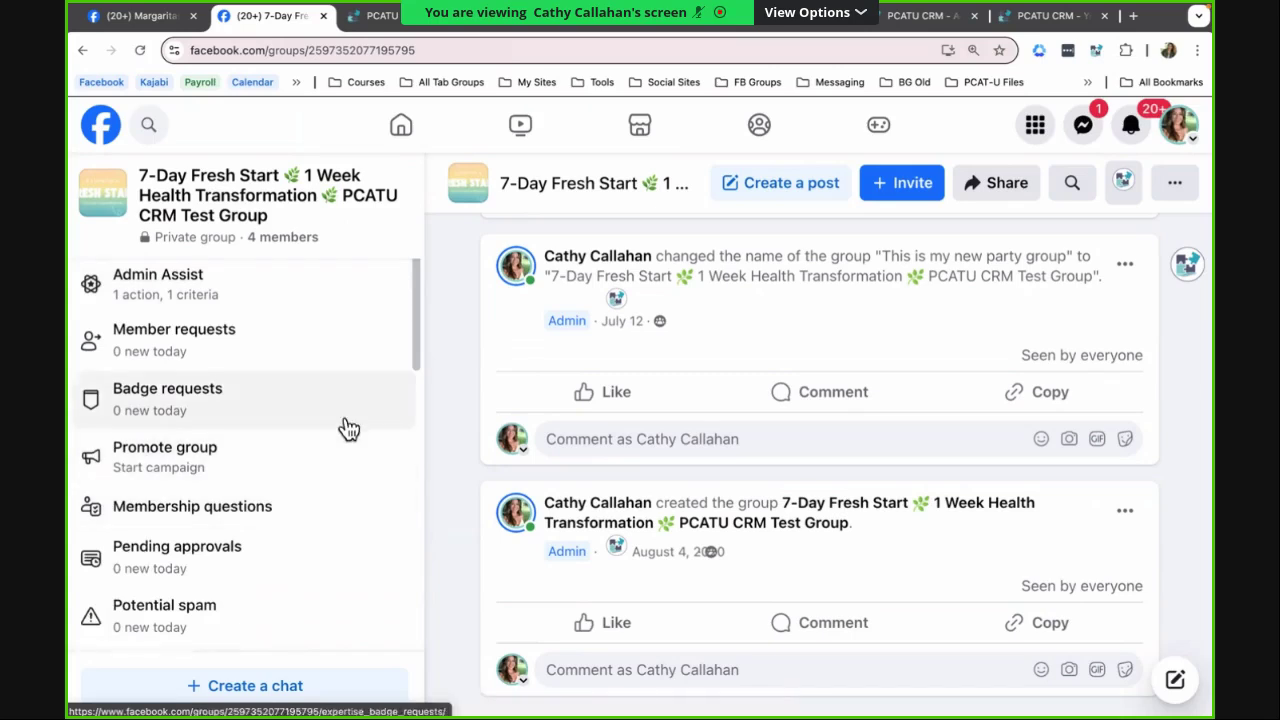
scroll(343, 428, up, 1)
scroll(343, 428, up, 1)
scroll(346, 428, up, 1)
scroll(346, 428, up, 1)
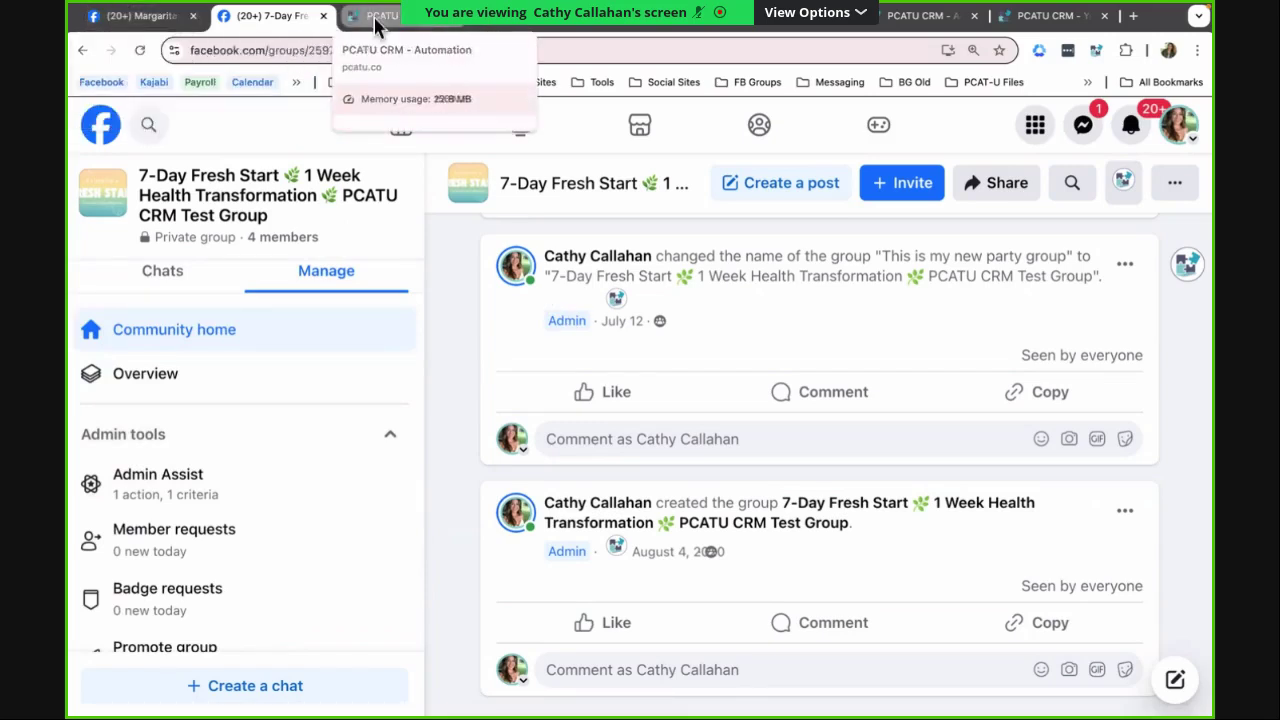
Back on the PCATU CRM tab, abandon the goal form and browse the timeline actions list
click(440, 20)
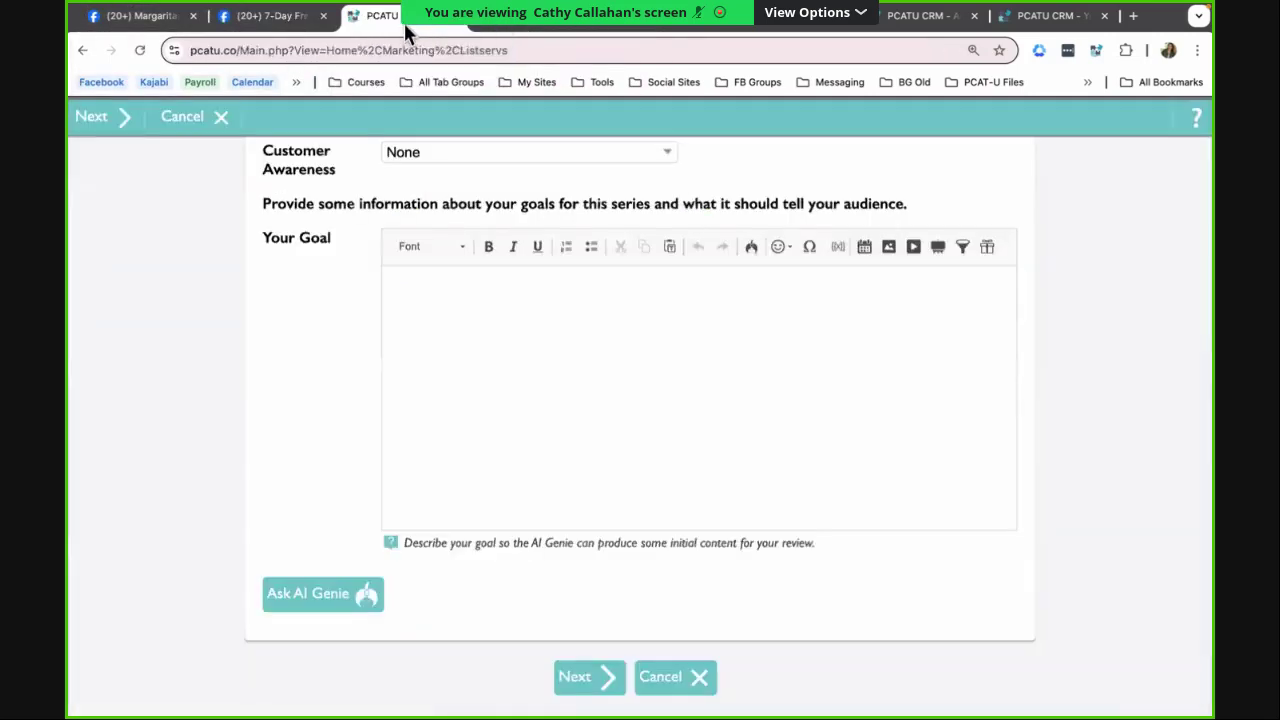
click(234, 120)
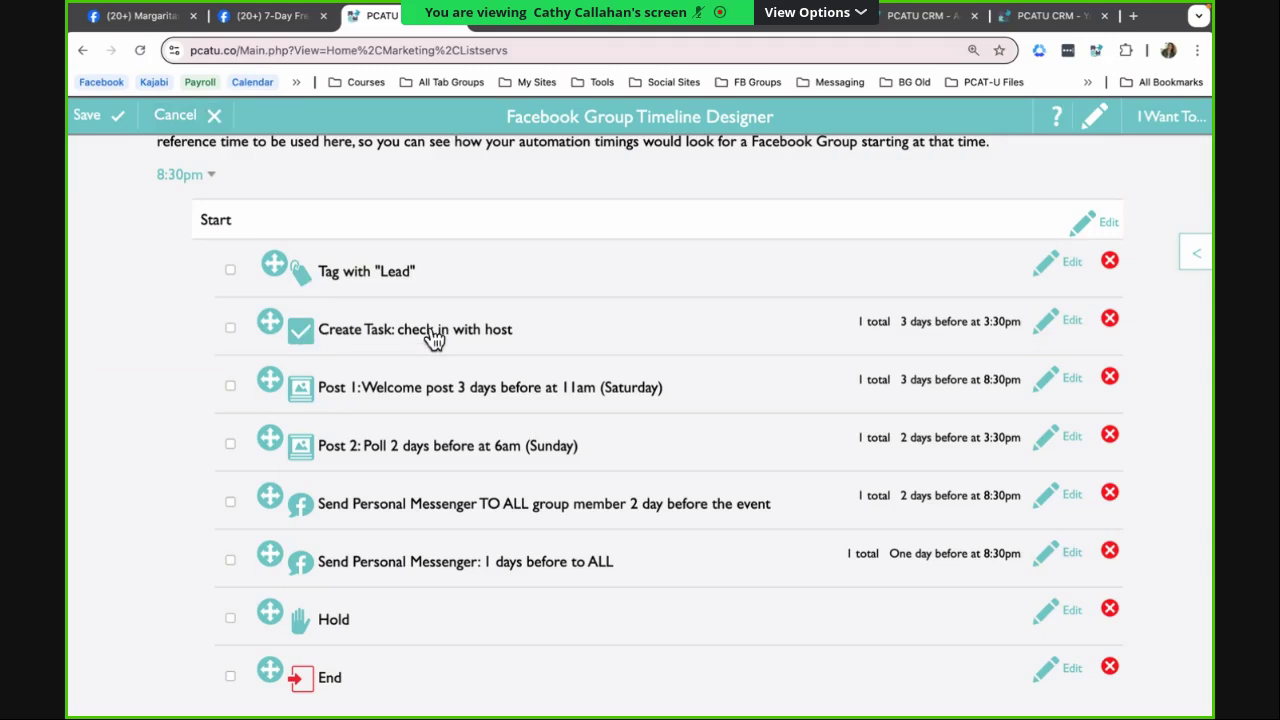
click(1196, 253)
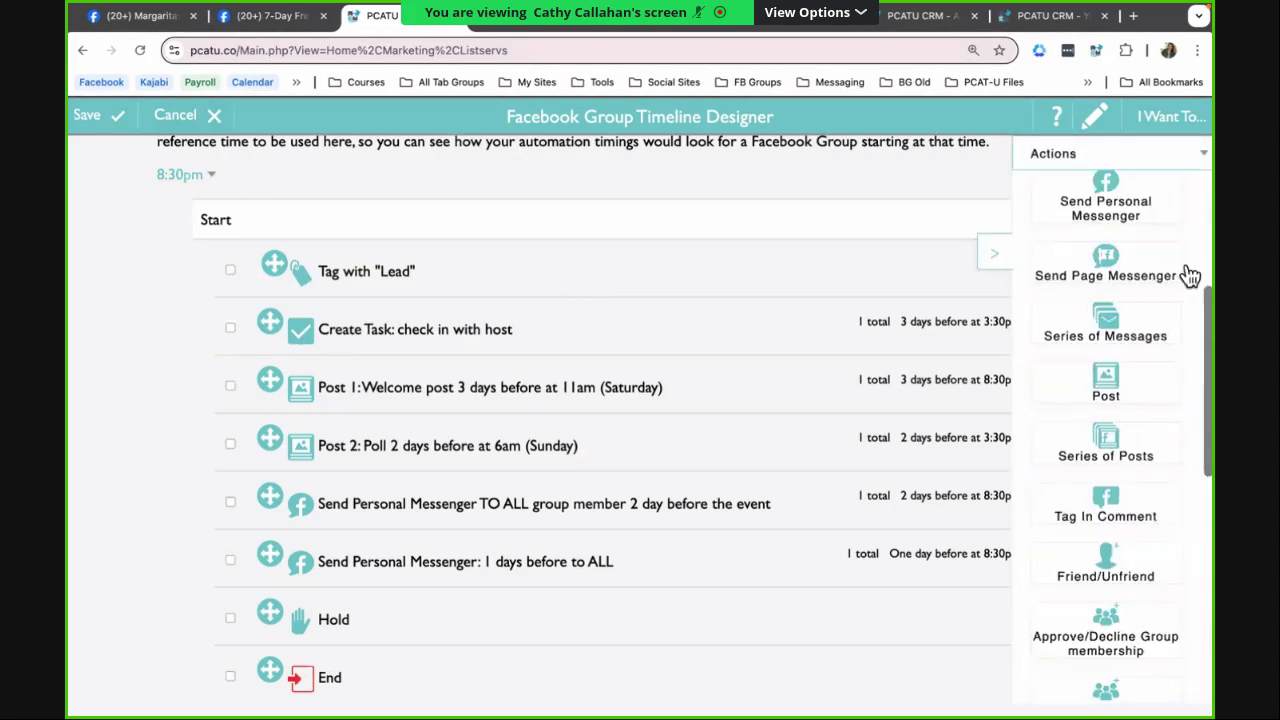
scroll(1190, 272, down, 2)
scroll(1112, 415, down, 1)
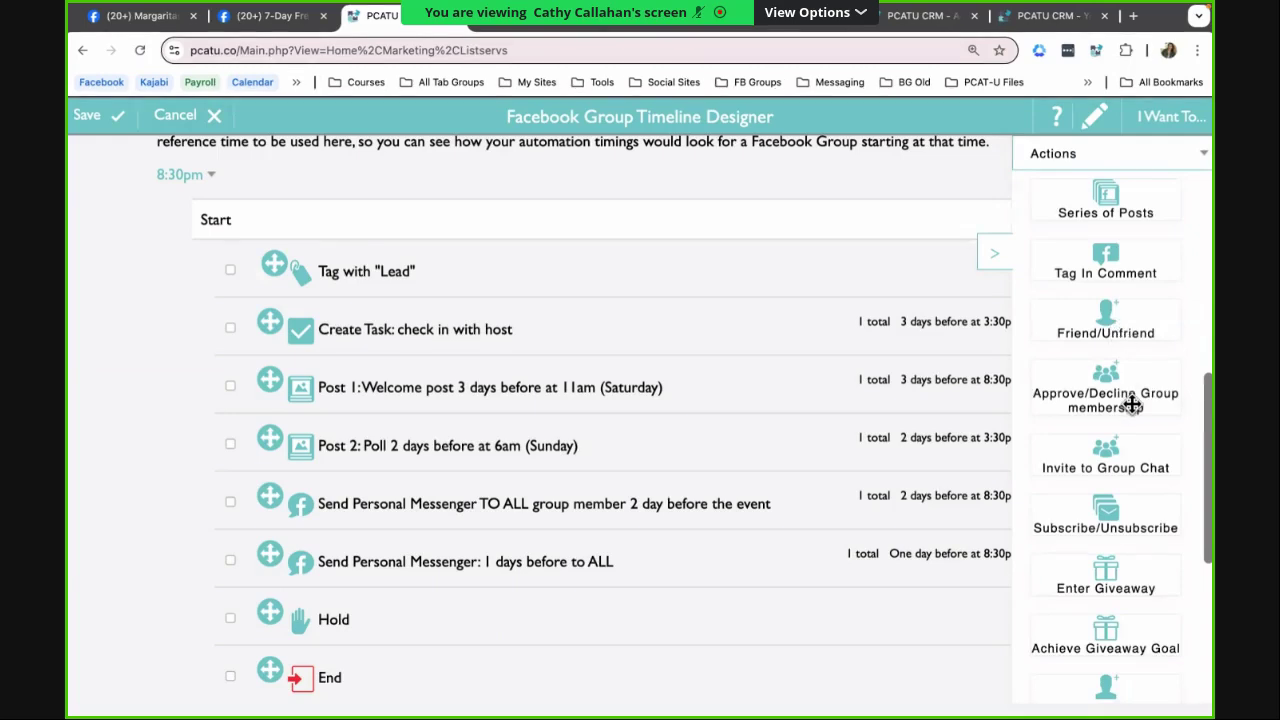
scroll(1132, 403, down, 1)
scroll(1132, 403, down, 1)
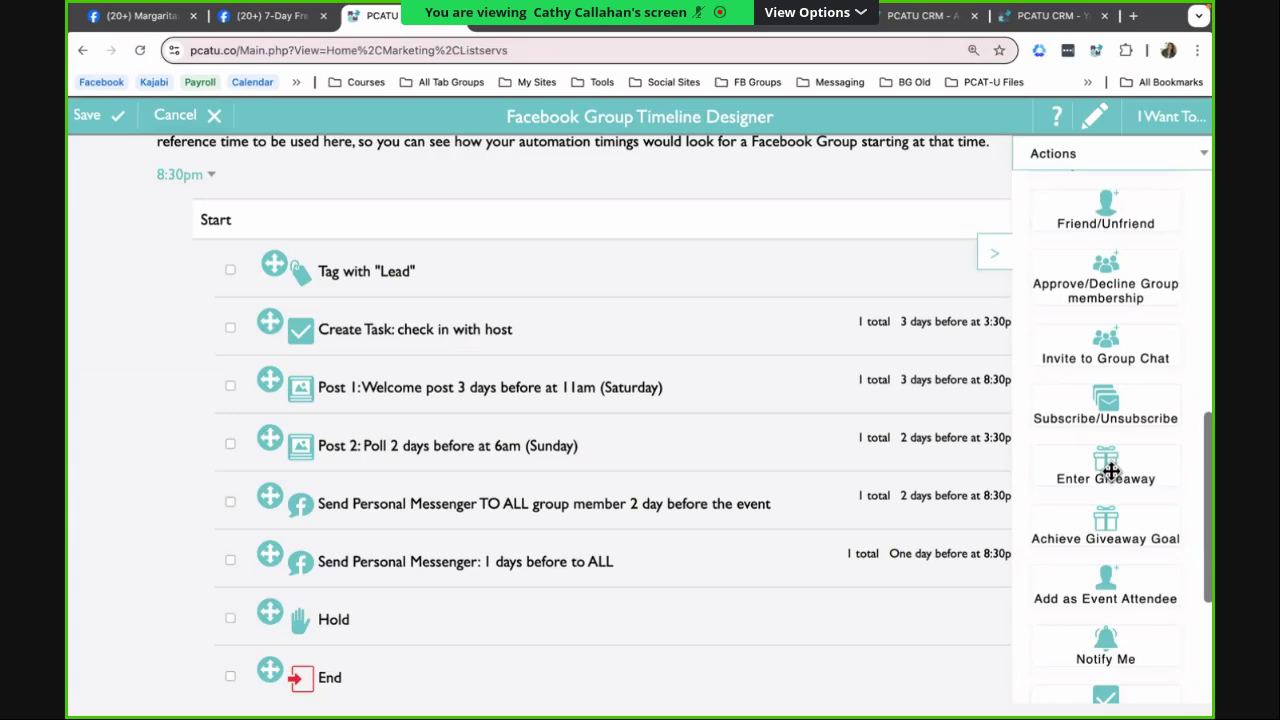
scroll(1113, 469, down, 1)
scroll(1113, 472, down, 1)
scroll(1113, 478, down, 2)
scroll(1110, 482, down, 1)
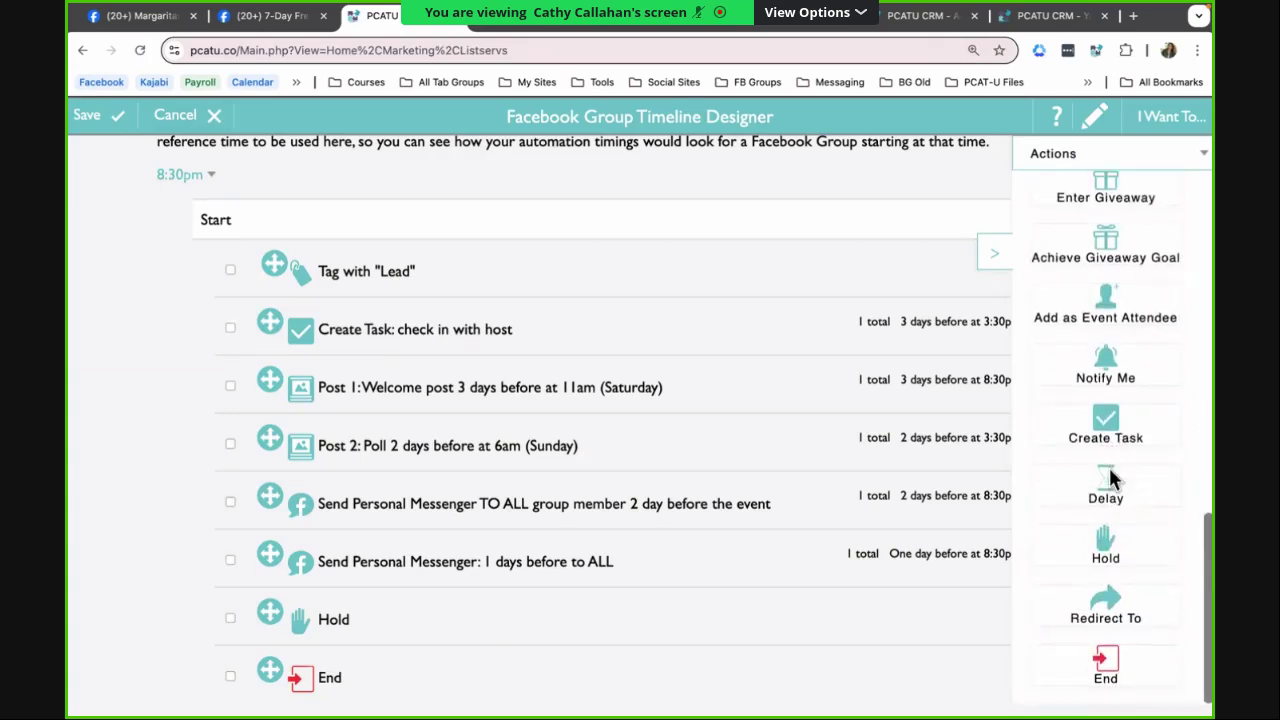
Discard the unsaved timeline edits and dismiss the Tag with 'Lead' error
click(190, 118)
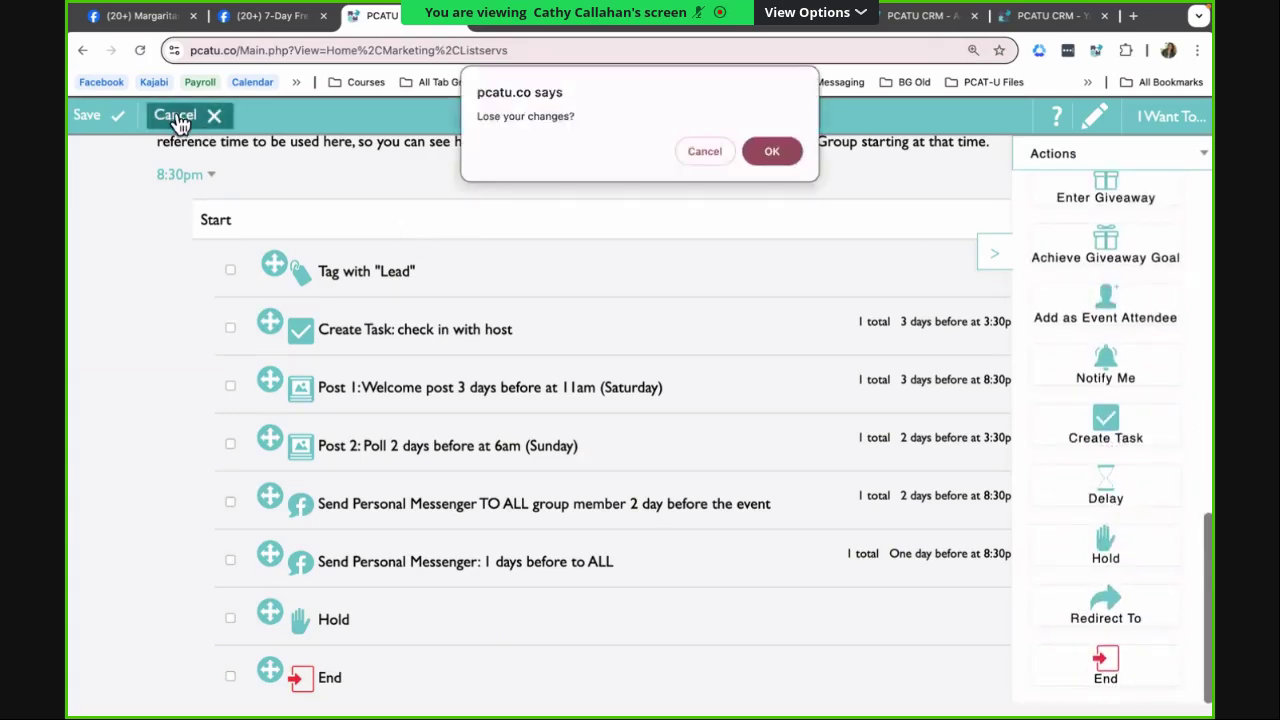
click(761, 155)
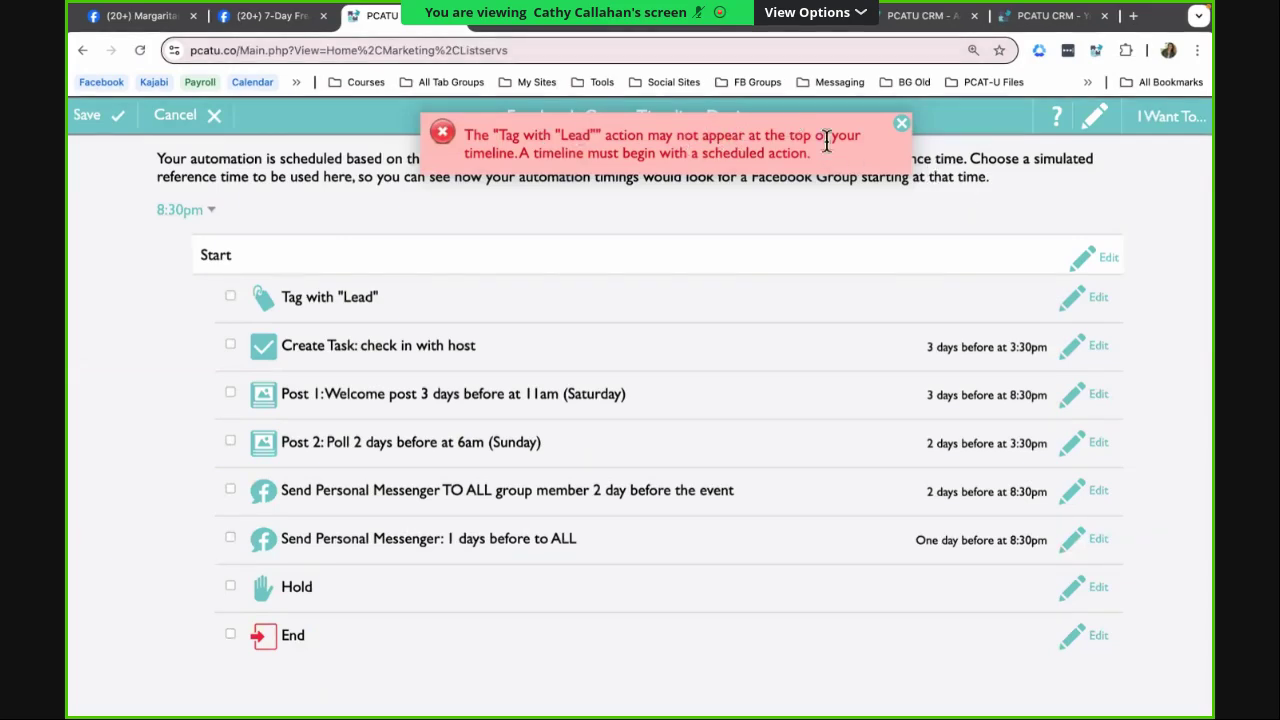
click(900, 123)
Move the Tag with 'Lead' step below the welcome post and save the timeline
click(1093, 118)
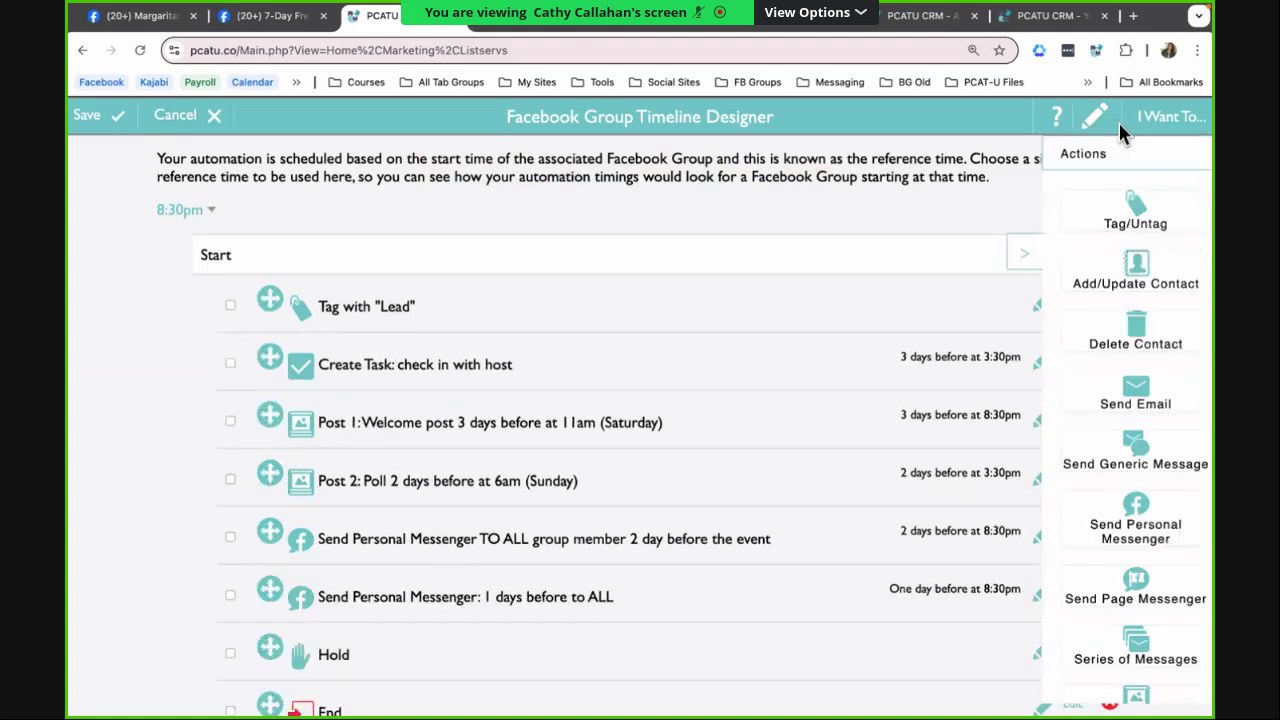
drag(269, 297, 270, 375)
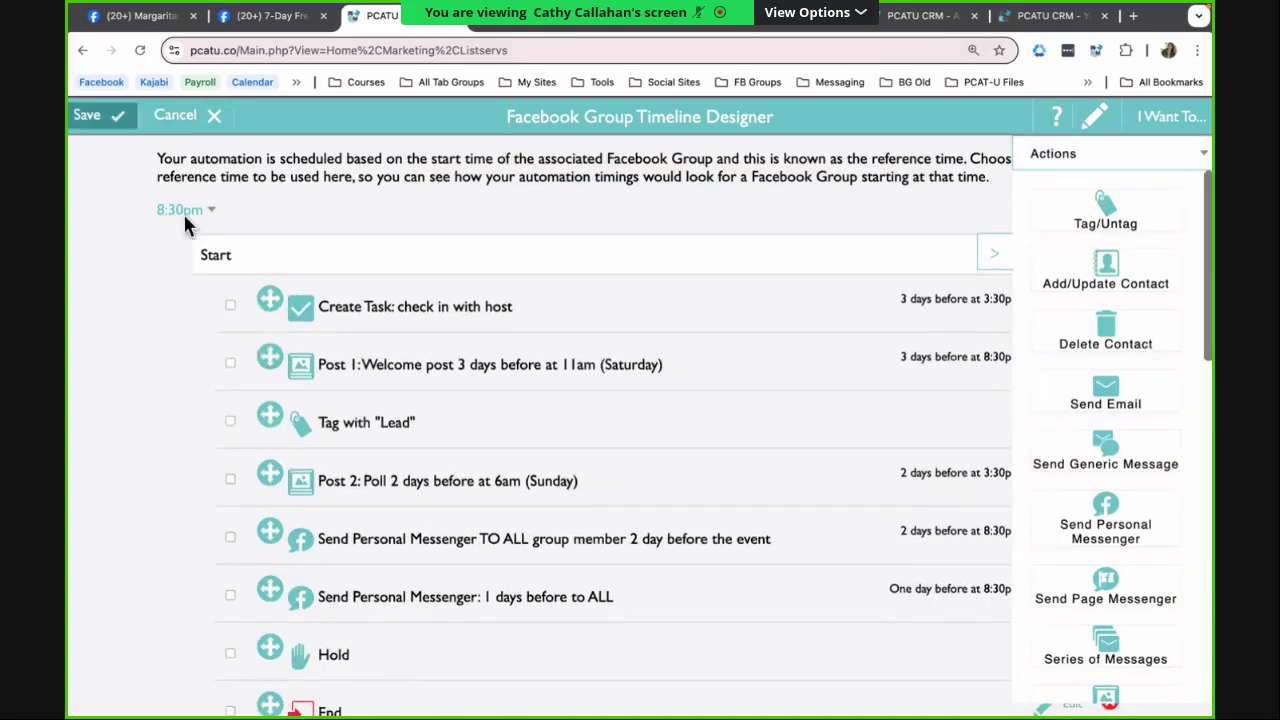
click(100, 116)
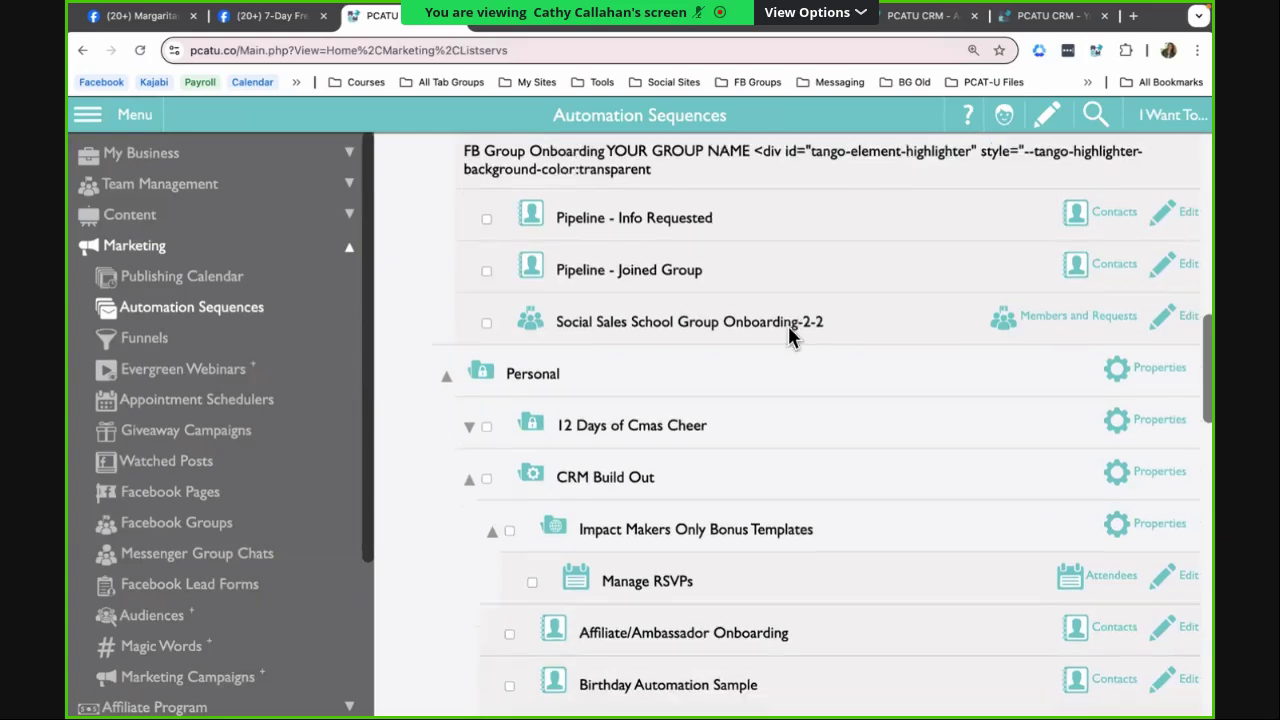
Collapse the Management and Personal folders in Automation Sequences
scroll(790, 337, down, 3)
scroll(790, 337, down, 1)
scroll(790, 337, down, 2)
scroll(789, 337, down, 3)
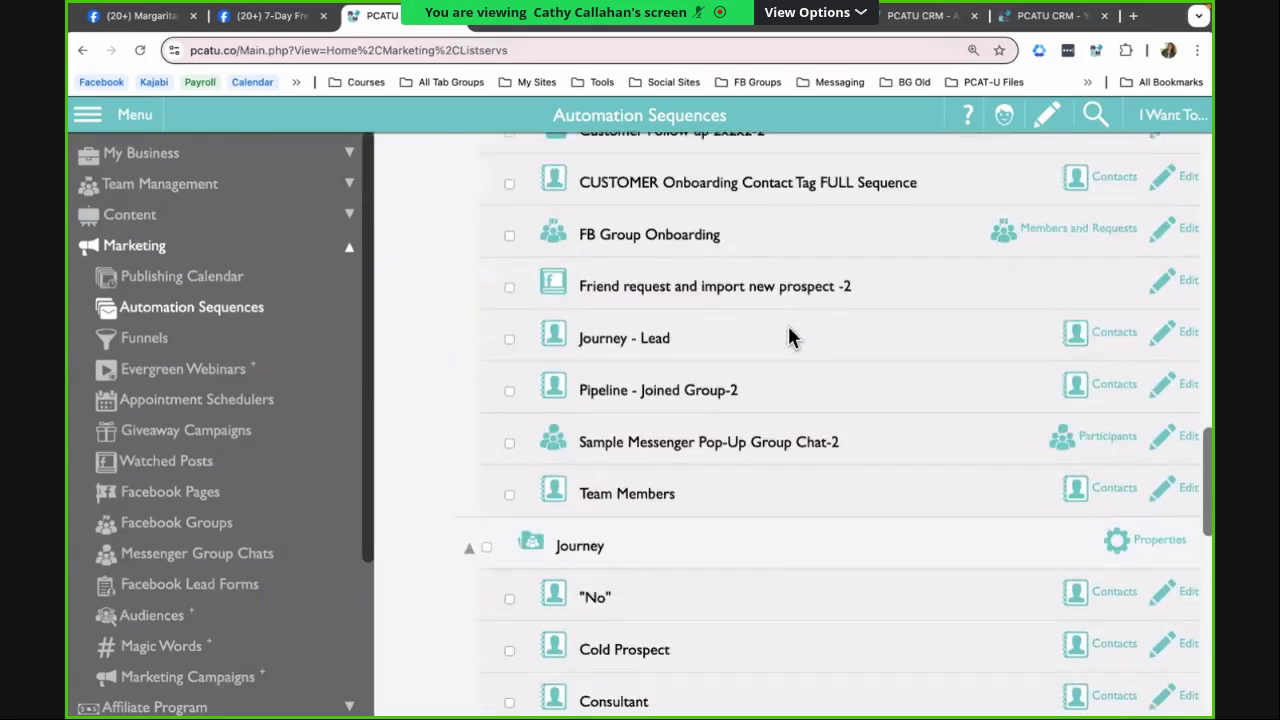
scroll(789, 337, down, 2)
scroll(789, 337, up, 3)
scroll(789, 337, up, 5)
scroll(790, 337, up, 1)
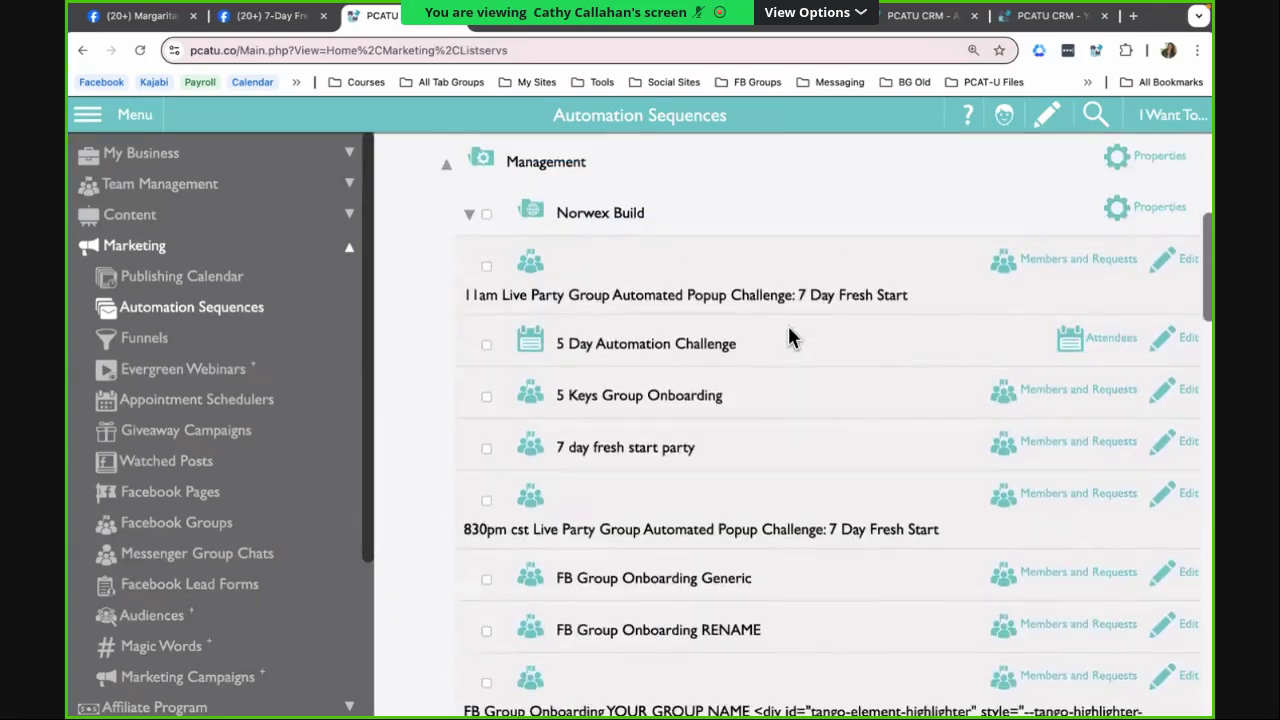
scroll(505, 282, up, 2)
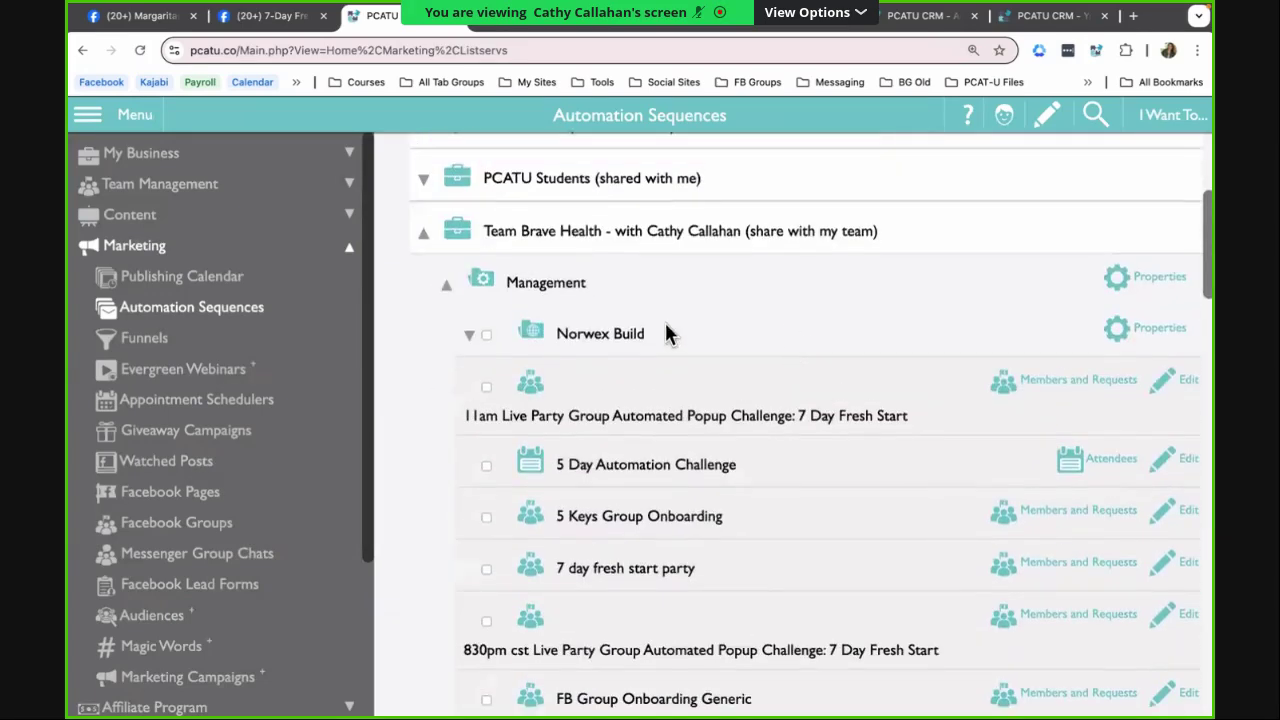
click(447, 290)
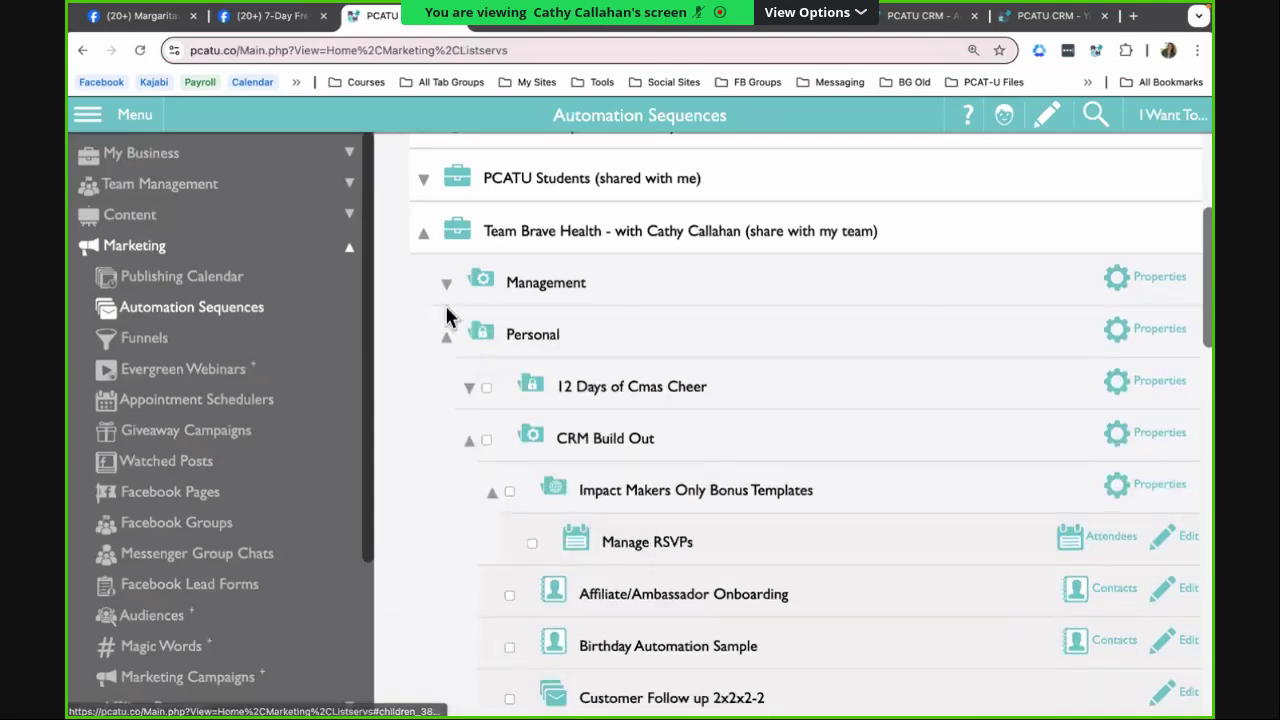
click(446, 336)
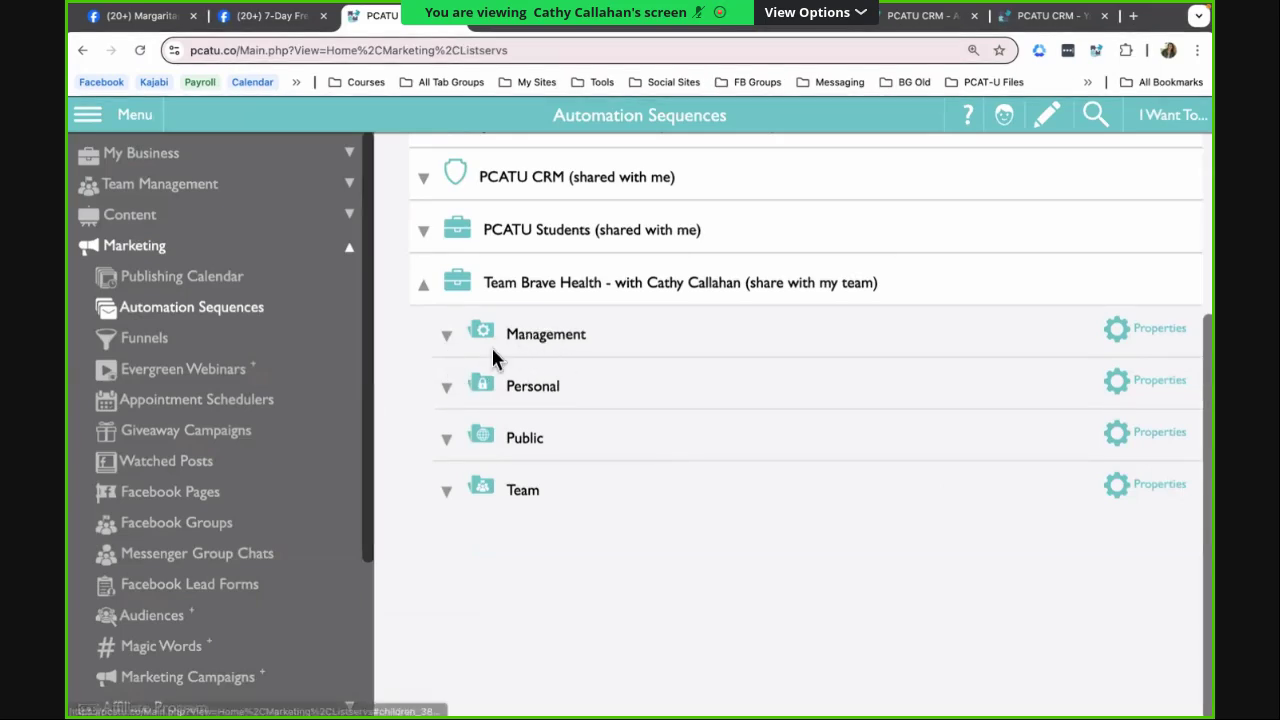
Re-toggle the Management folder, expand the Team folder, then switch to the Training page
click(449, 338)
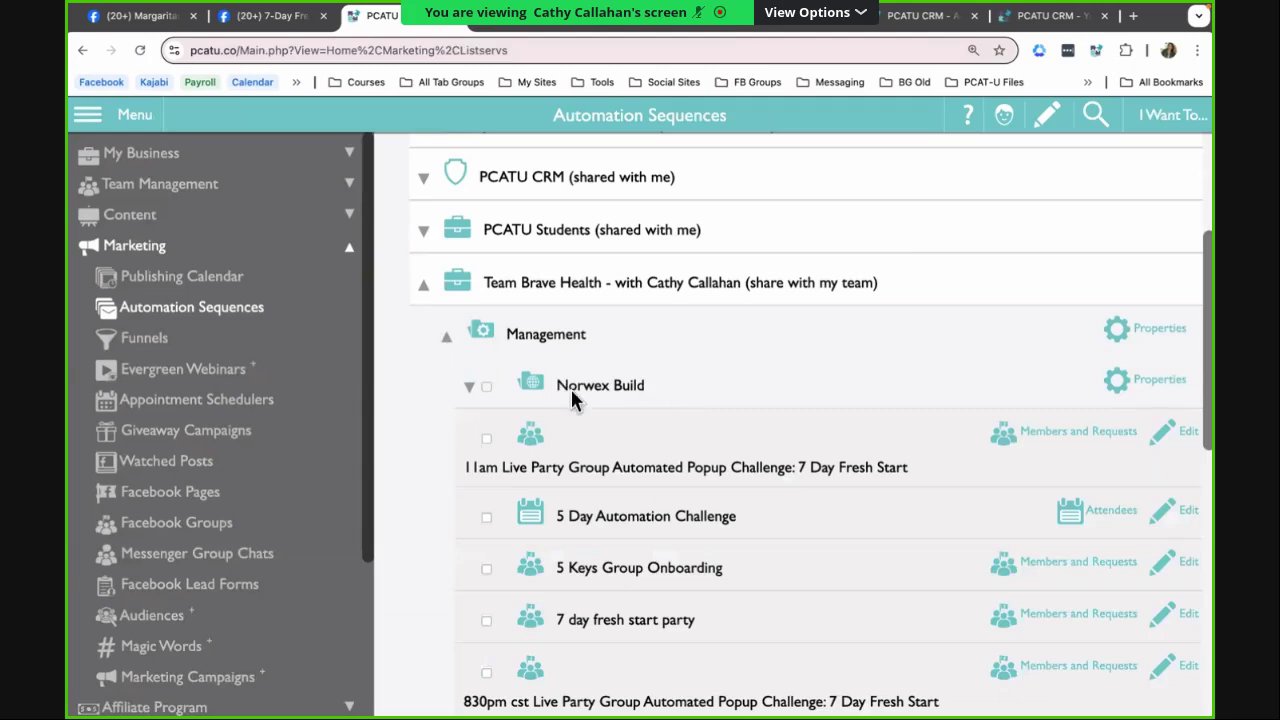
click(445, 341)
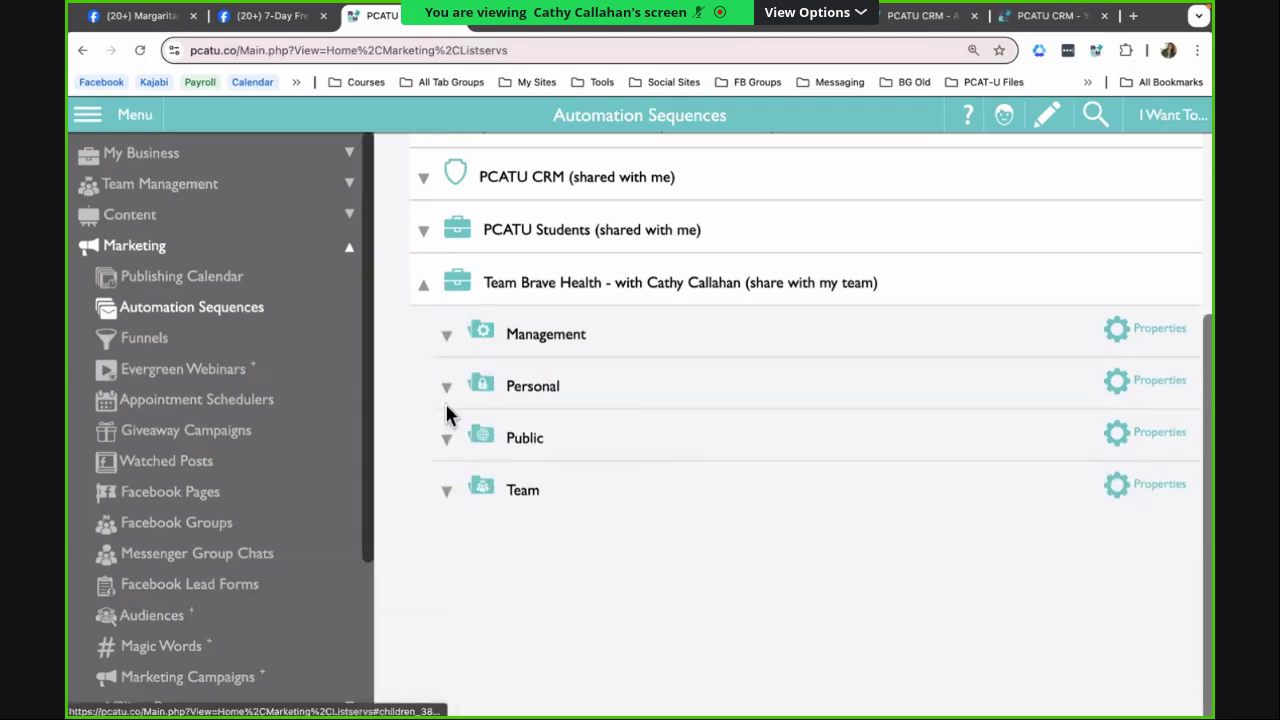
click(446, 490)
scroll(443, 500, down, 1)
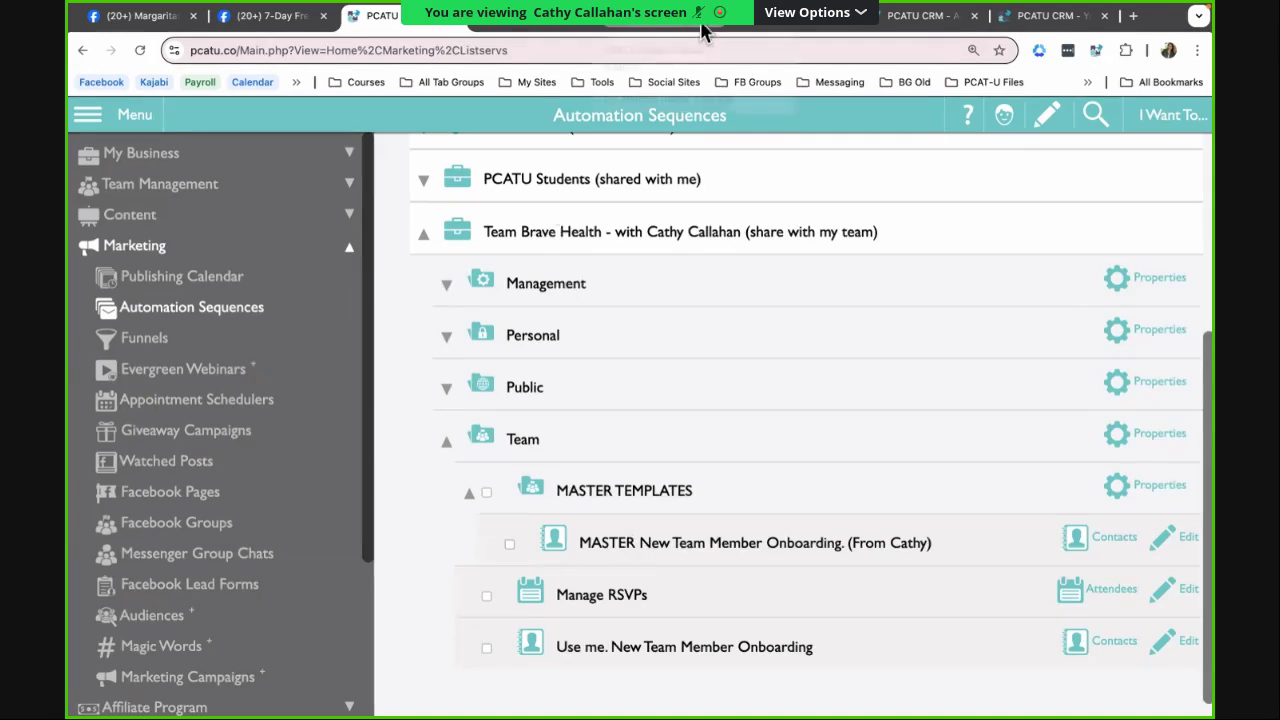
click(578, 32)
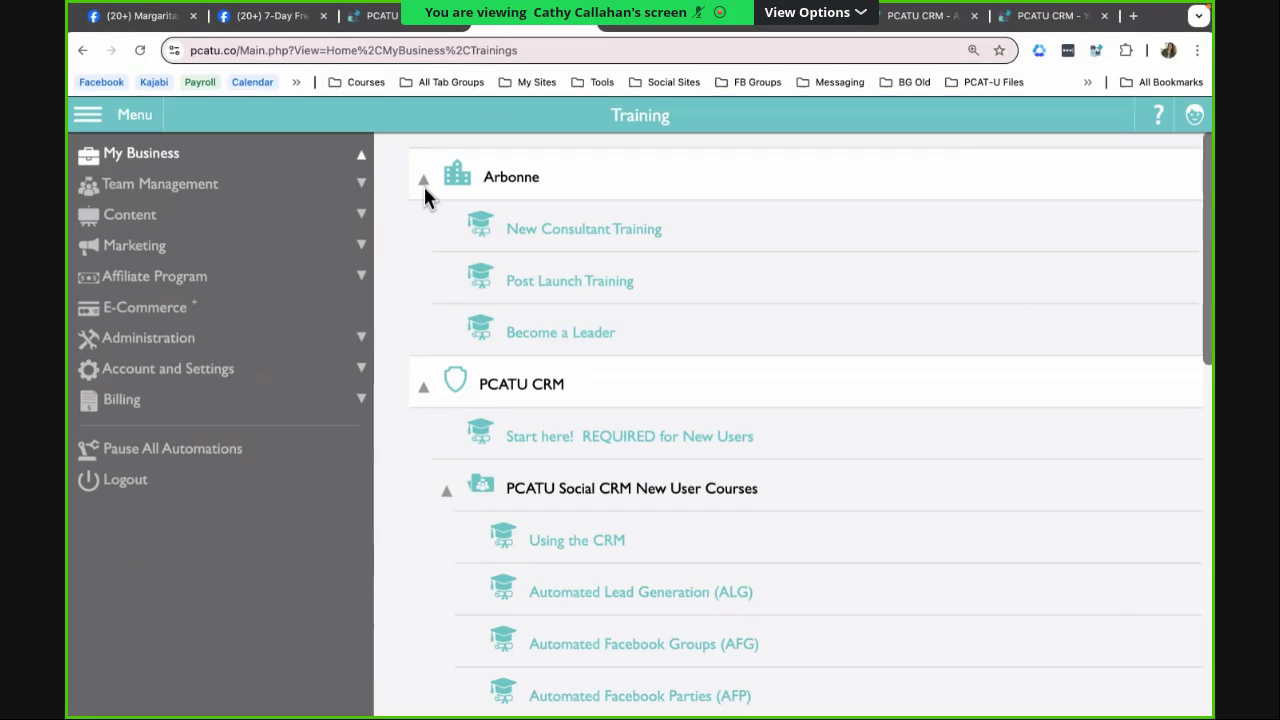
Collapse, re-expand, then collapse the Arbonne training section and scroll the course list
click(422, 184)
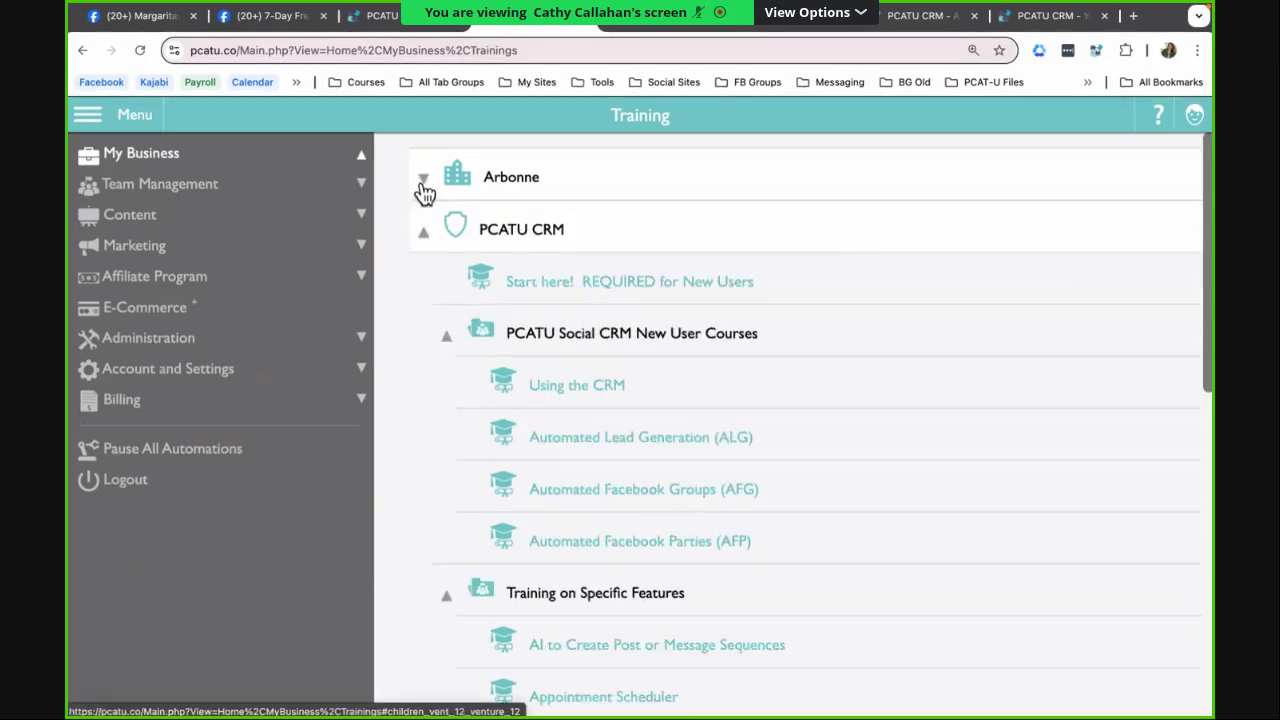
click(422, 184)
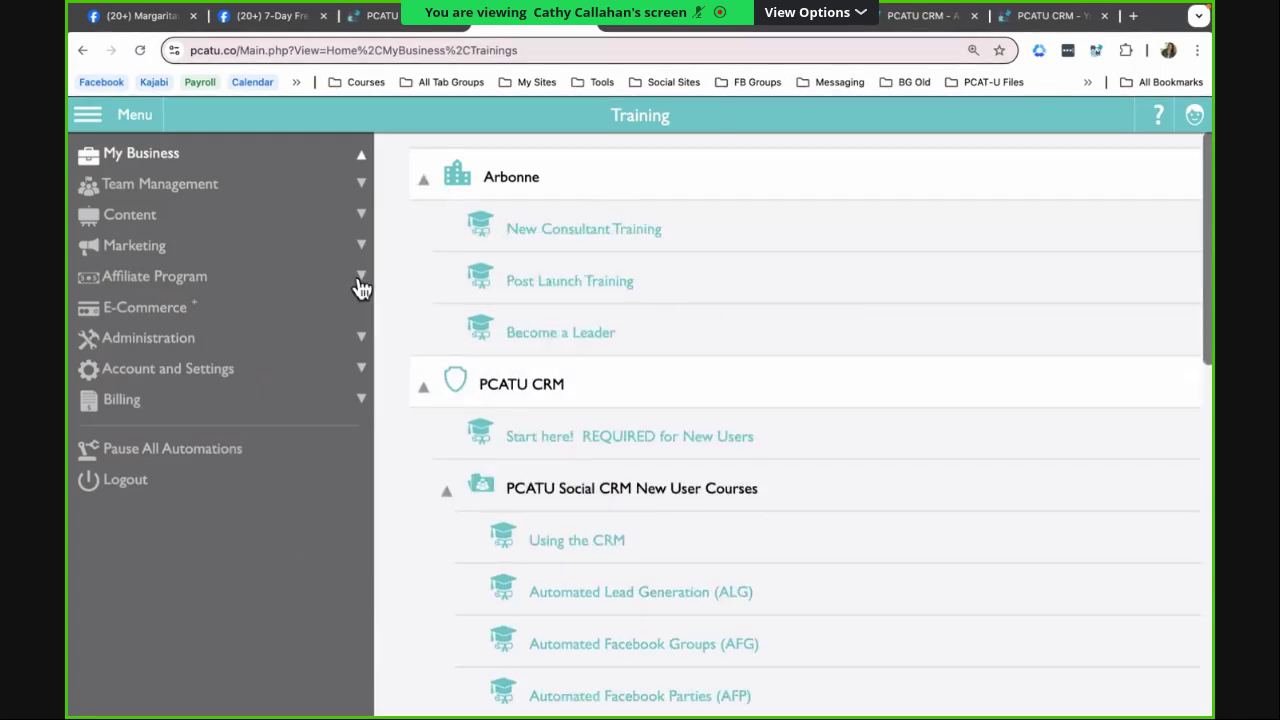
click(424, 182)
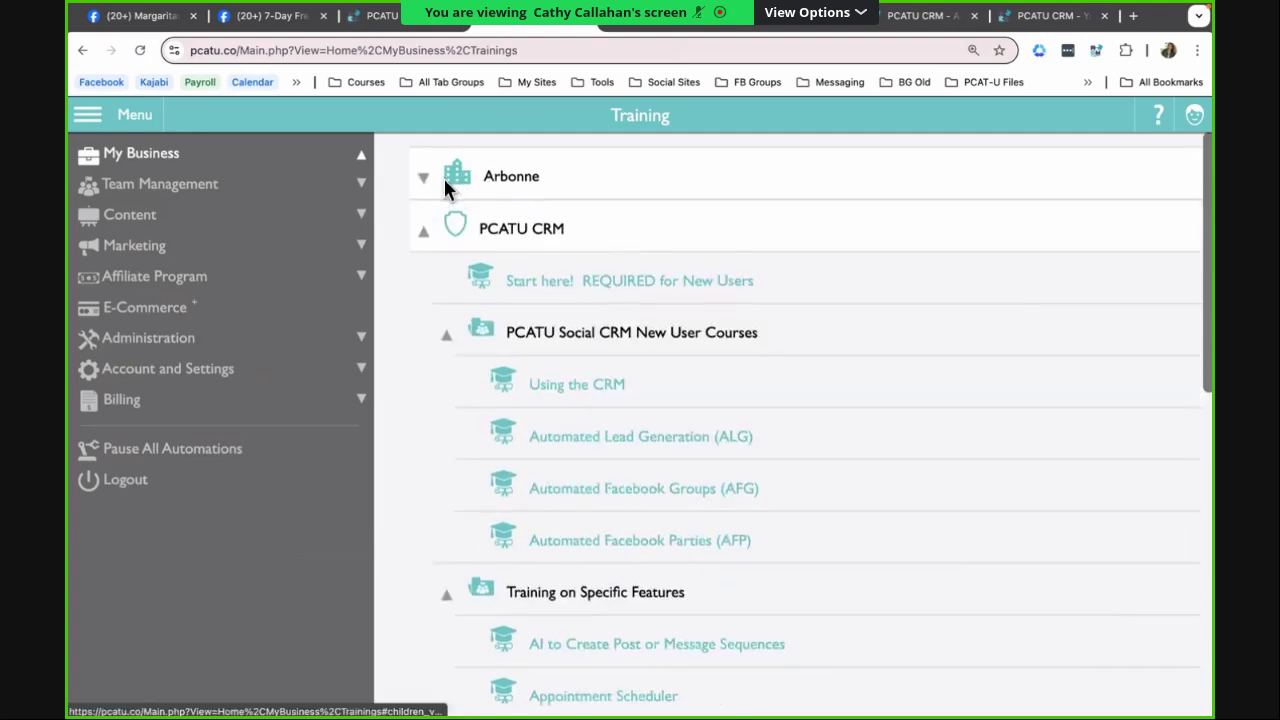
scroll(432, 180, down, 1)
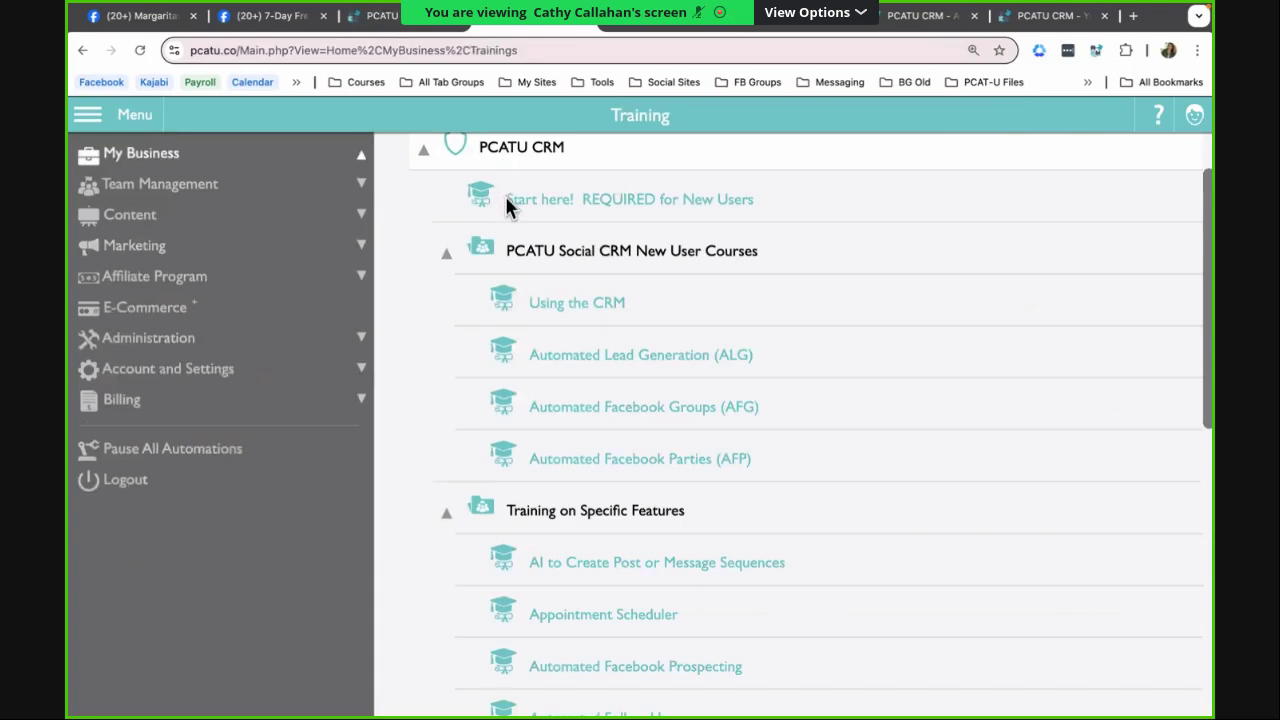
scroll(506, 198, up, 1)
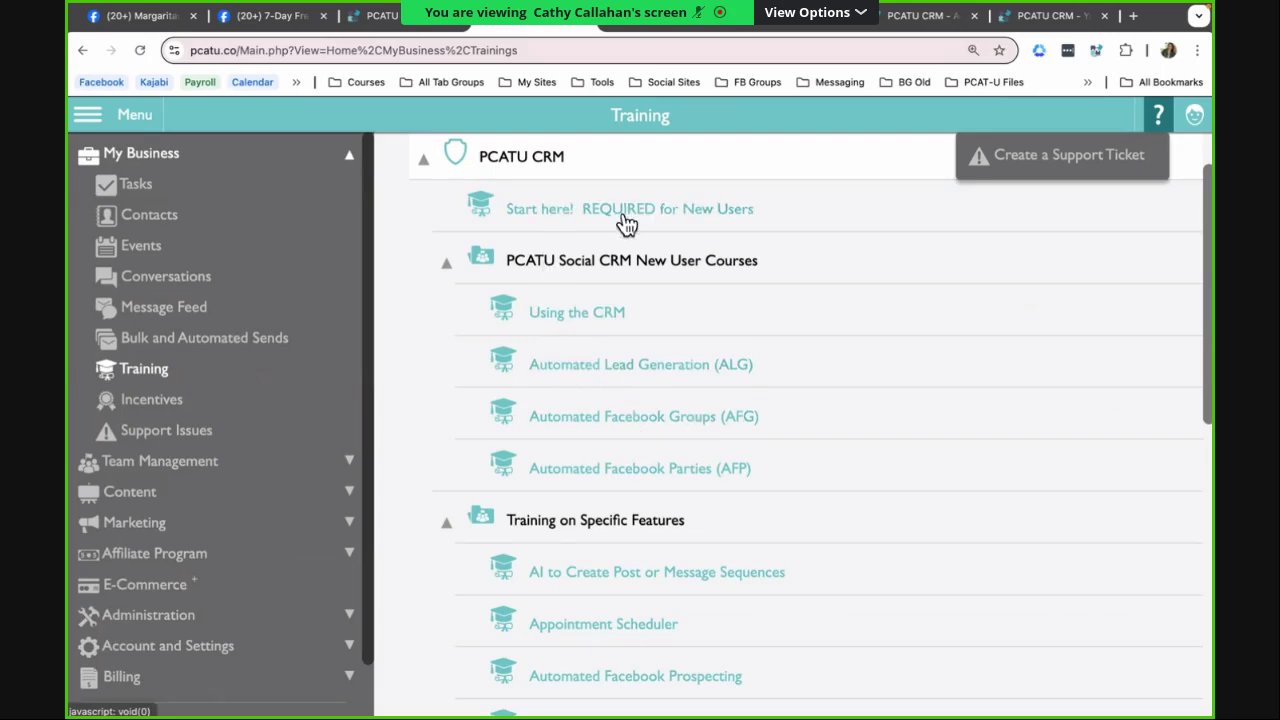
Collapse the PCATU CRM training section, then expand and collapse PCATU Students
scroll(626, 224, down, 2)
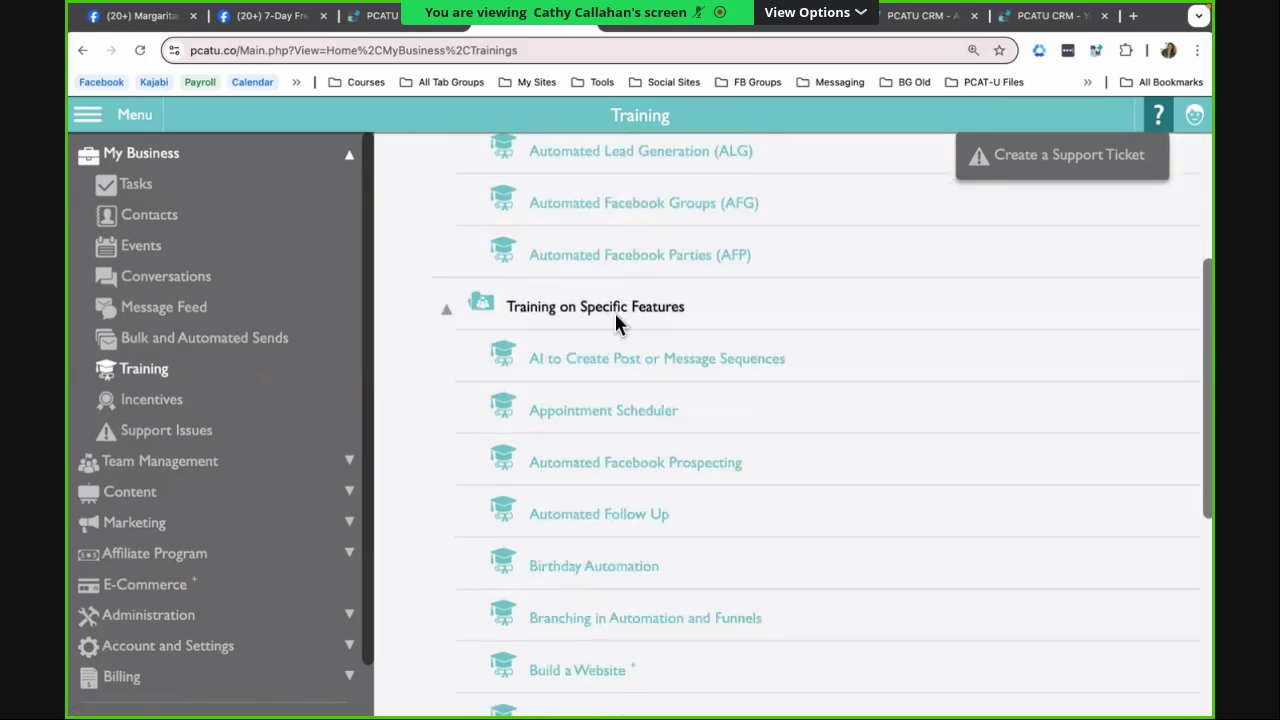
scroll(612, 320, down, 1)
scroll(620, 420, down, 2)
scroll(617, 503, down, 1)
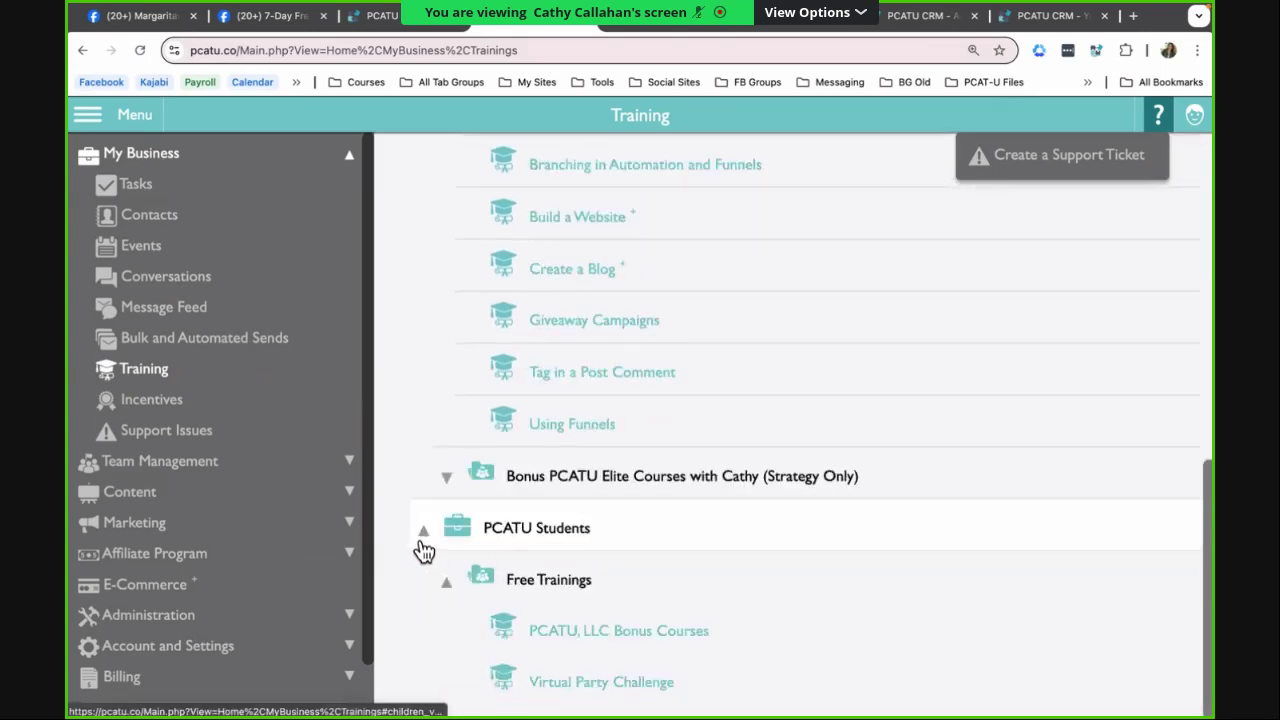
scroll(424, 550, up, 3)
scroll(422, 548, up, 3)
scroll(422, 547, up, 3)
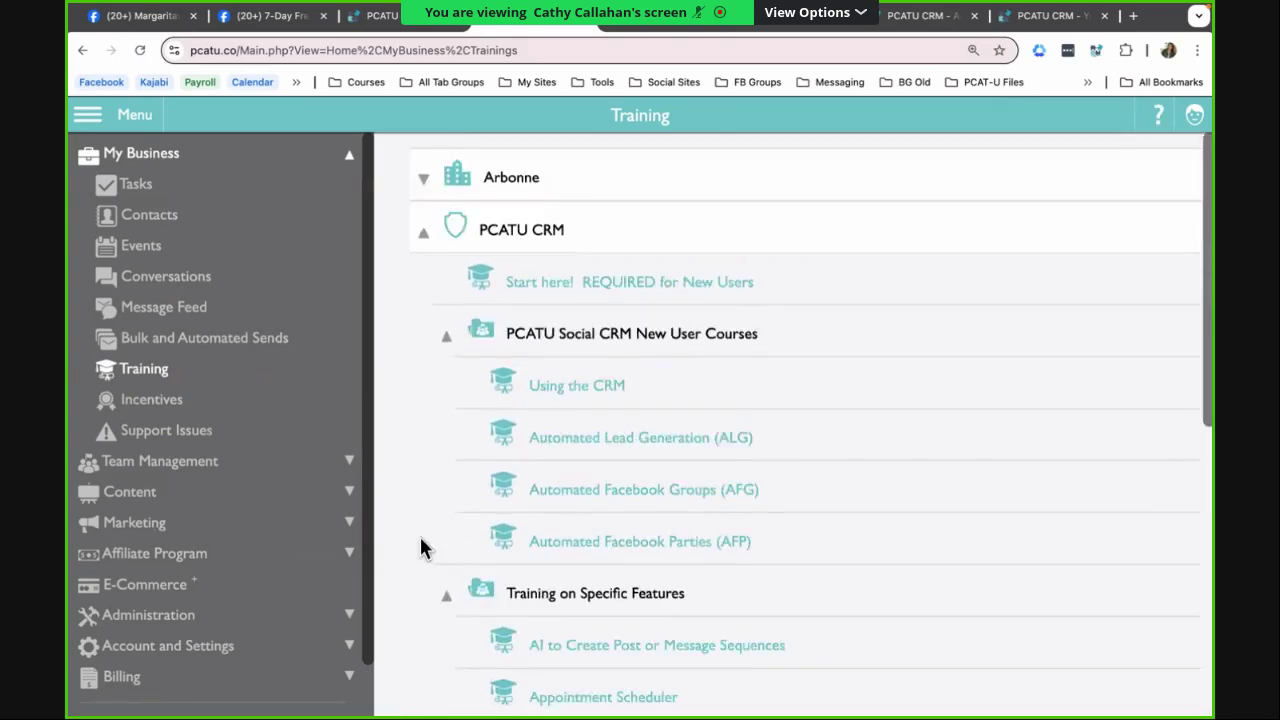
click(425, 248)
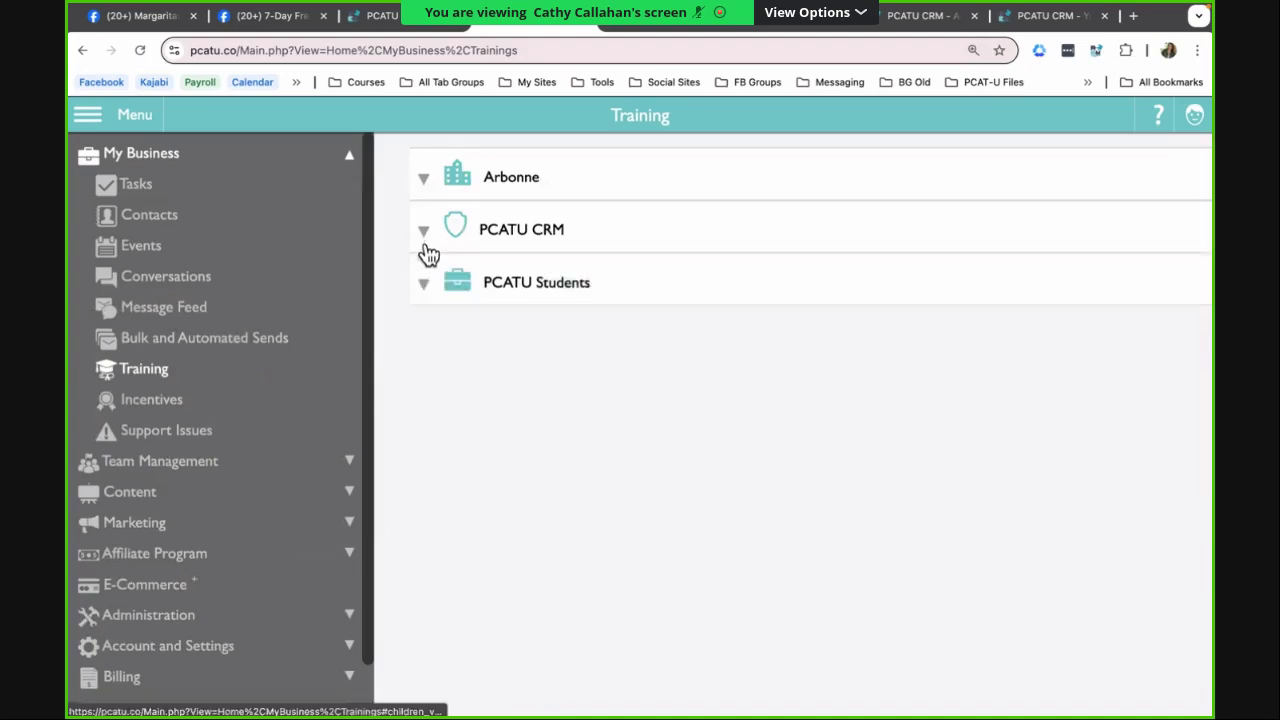
click(424, 285)
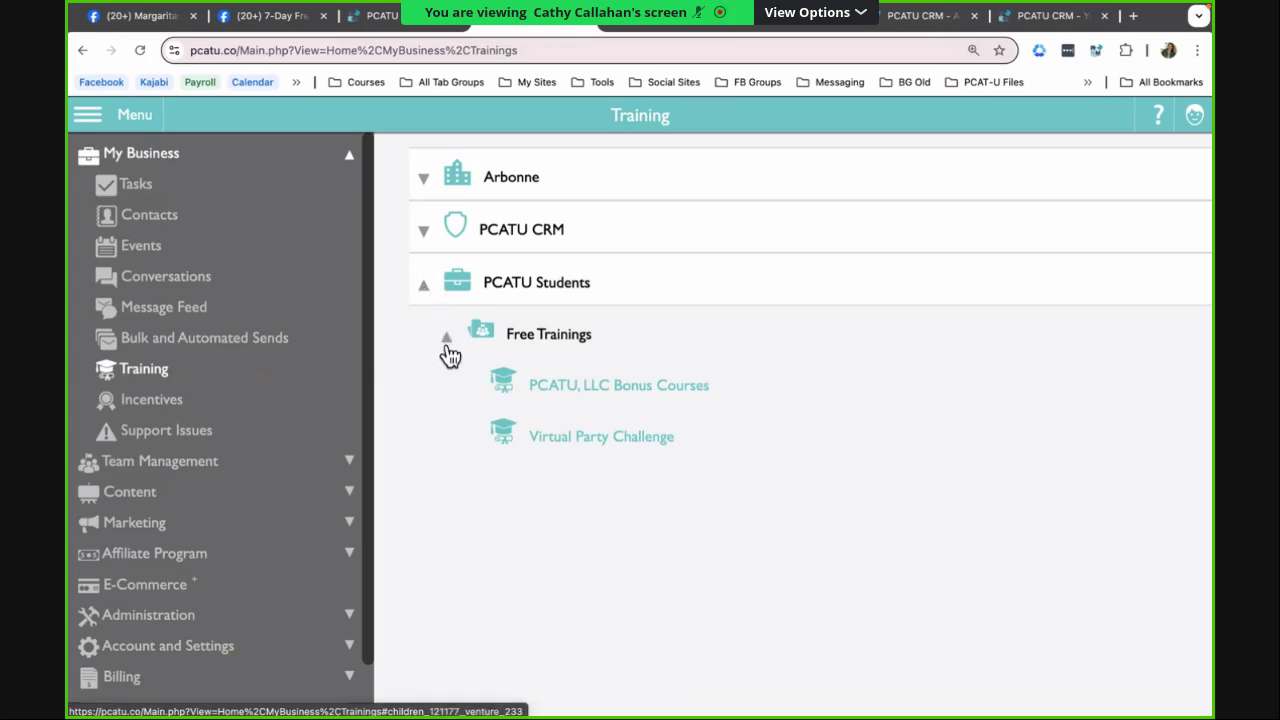
click(424, 284)
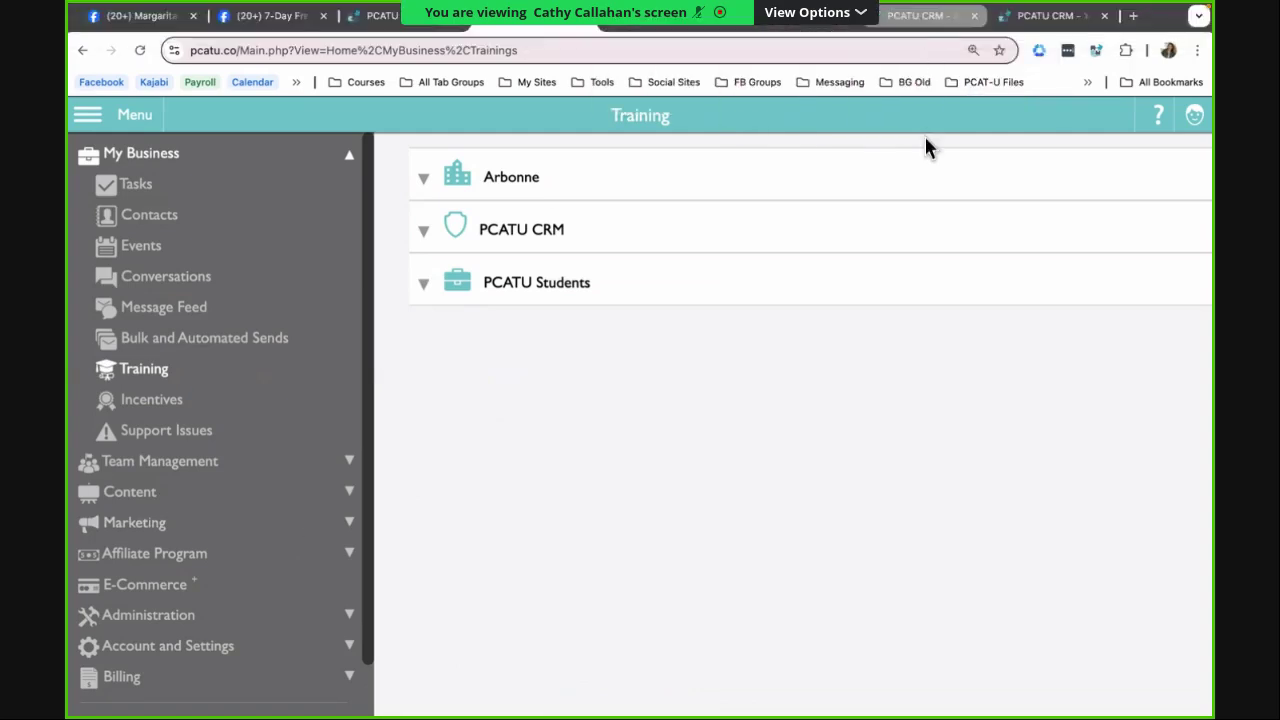
On Account Plans, expand Billing, check the I Want To... menu, and edit Social CRM with Automation
click(922, 16)
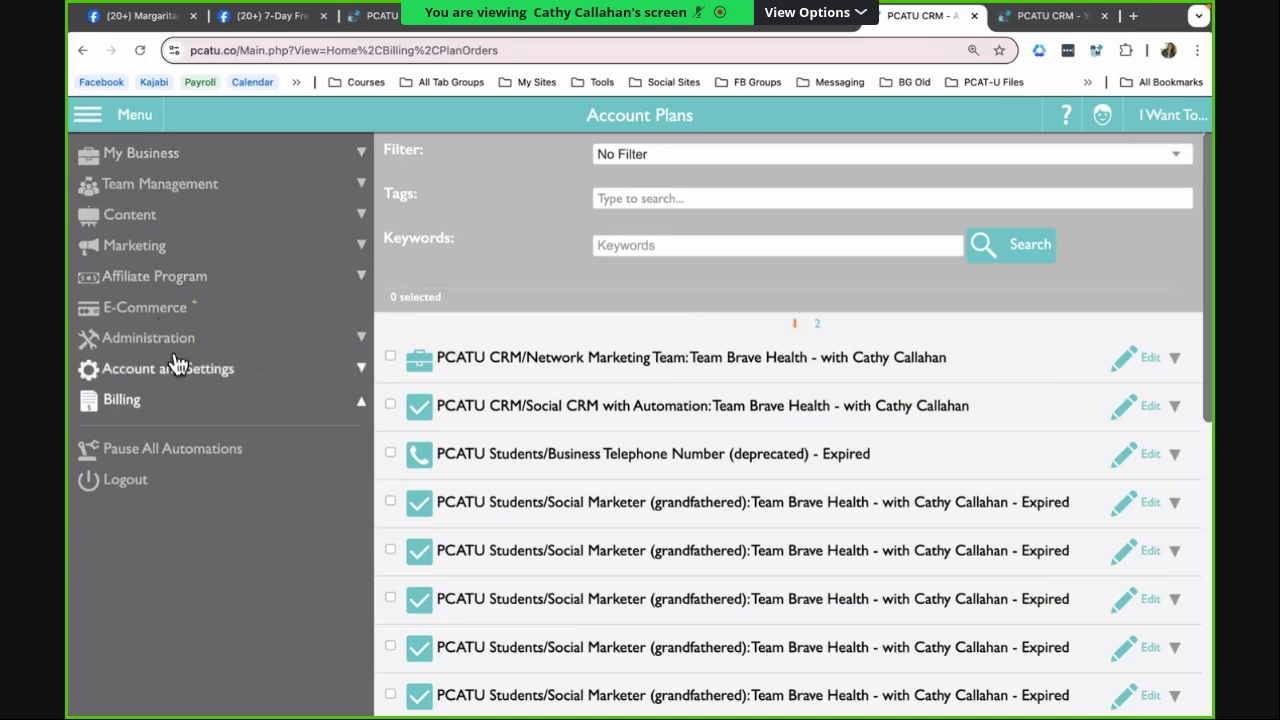
click(354, 410)
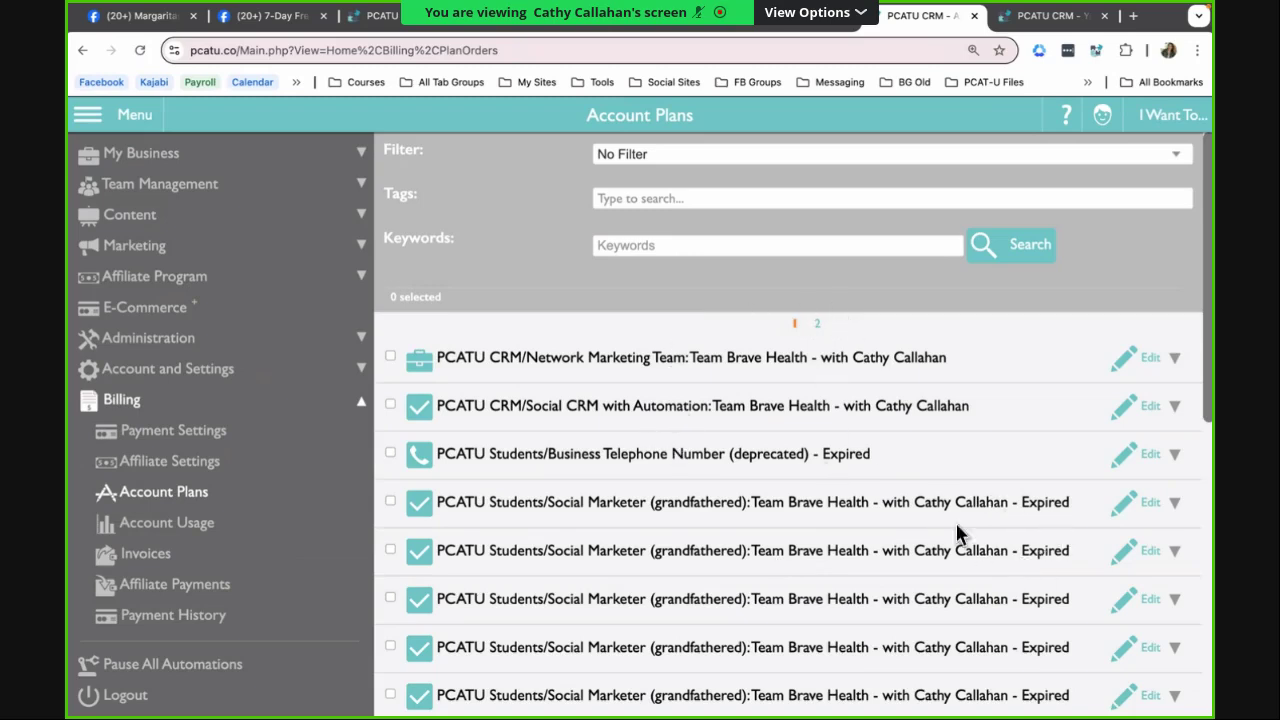
click(1170, 117)
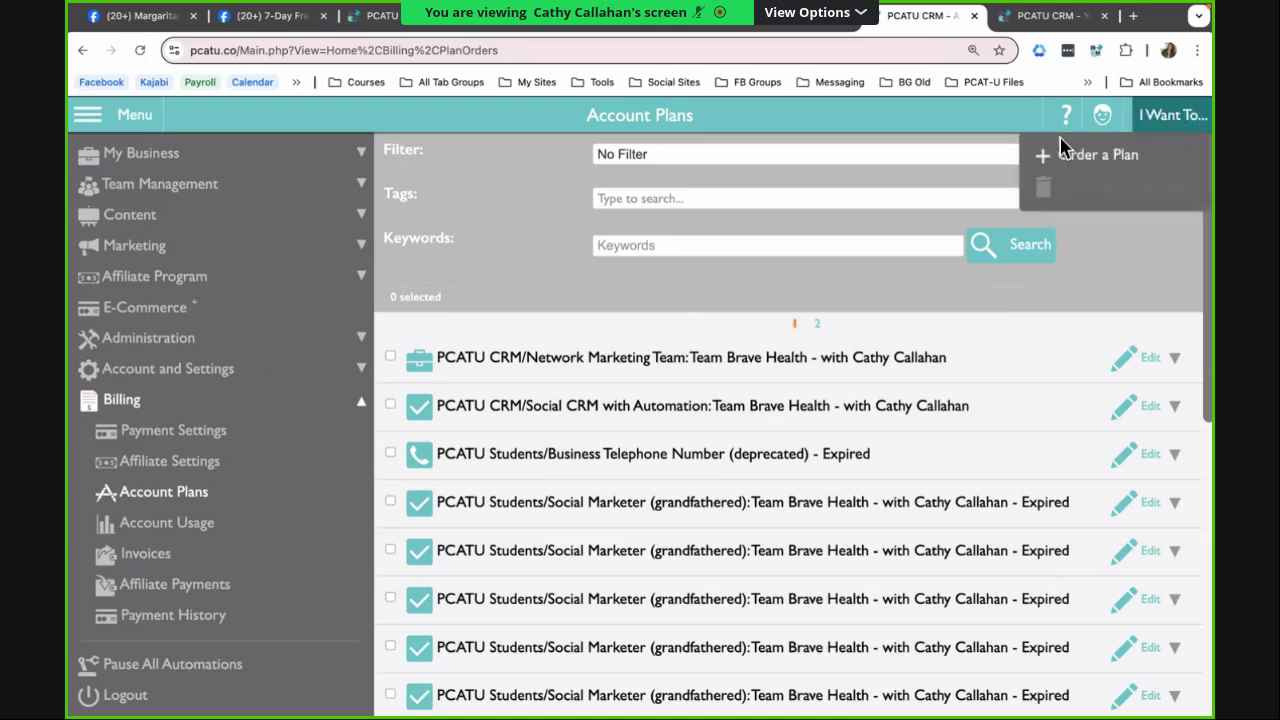
click(1075, 160)
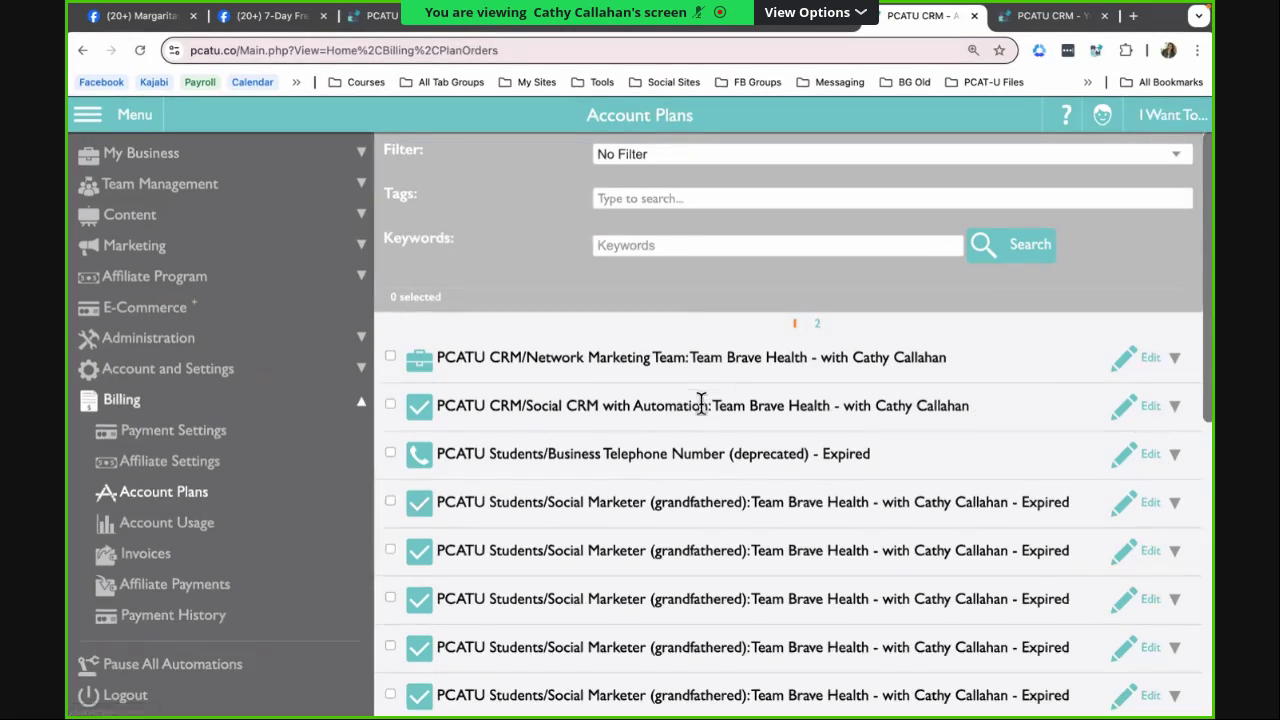
click(1152, 406)
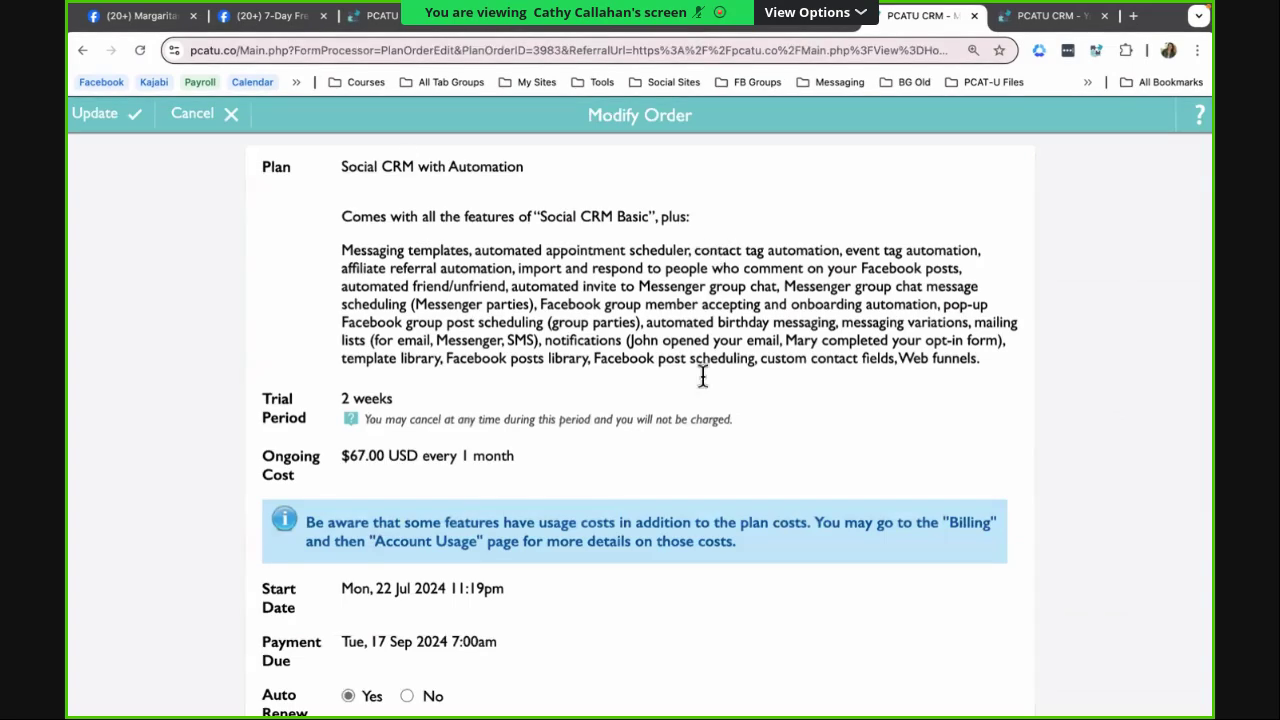
Leave the order status at Active and cancel the Modify Order form
scroll(620, 235, down, 2)
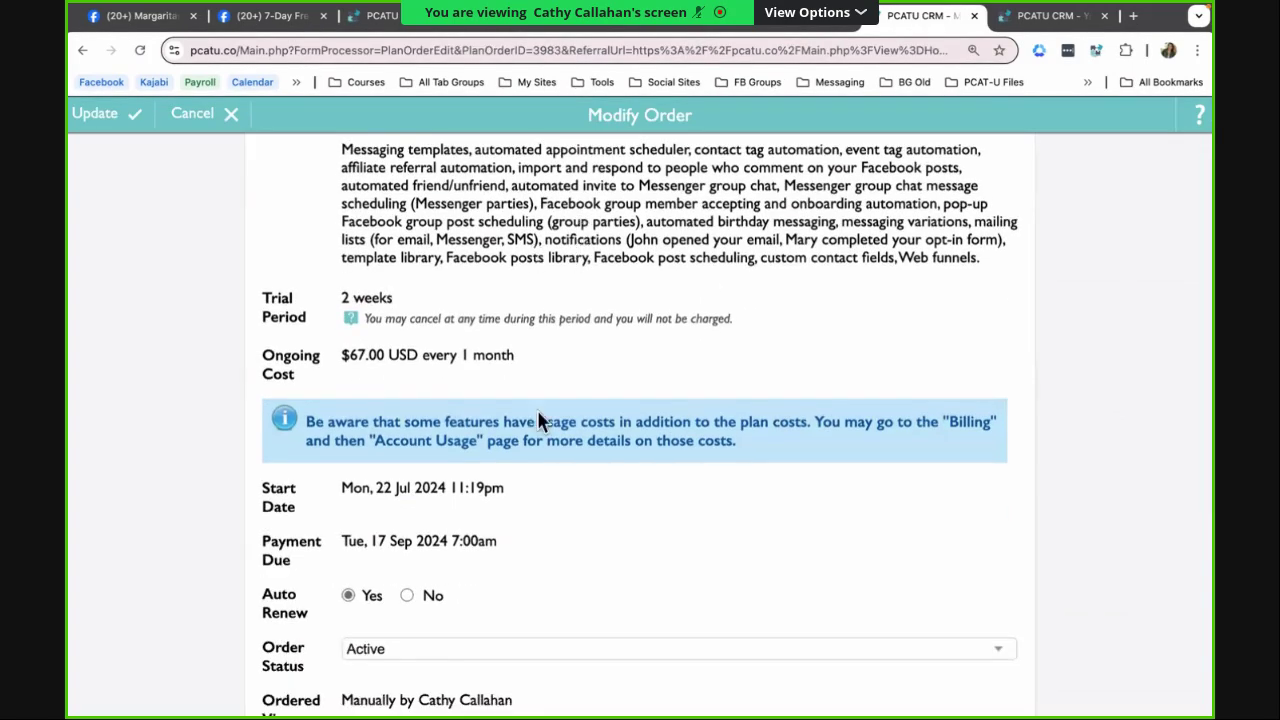
scroll(464, 320, down, 2)
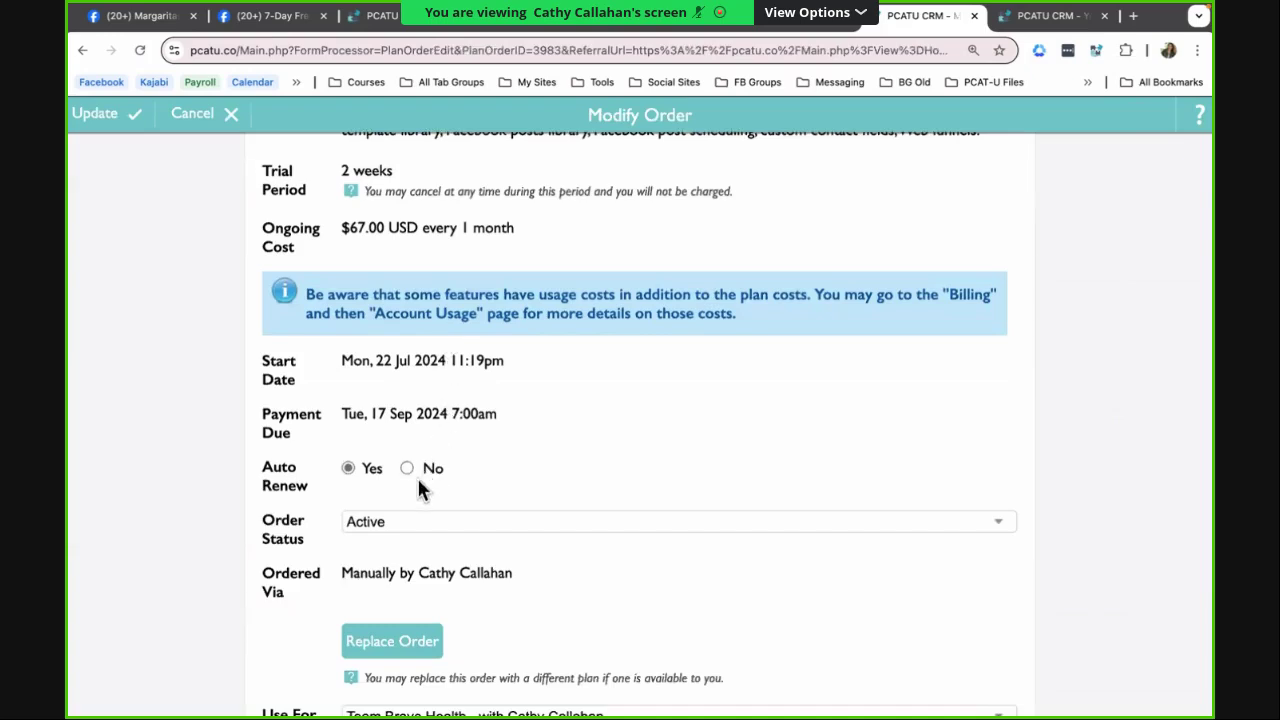
scroll(415, 485, down, 2)
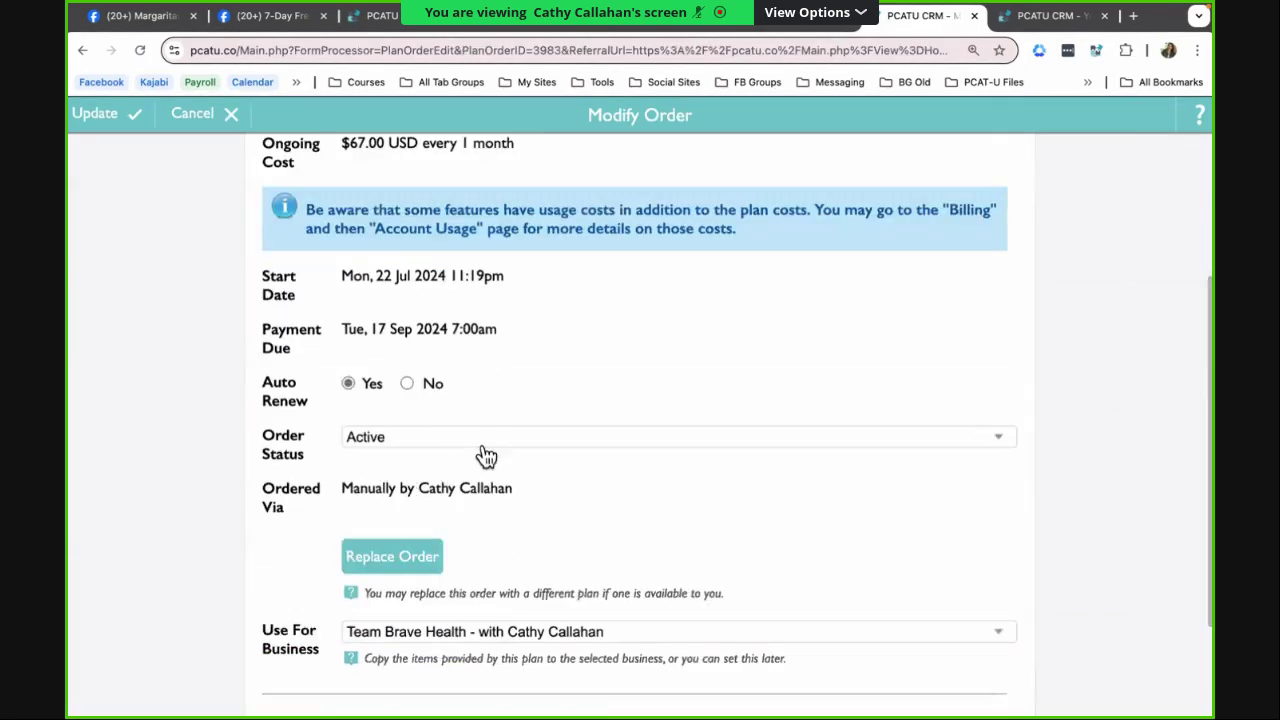
click(486, 456)
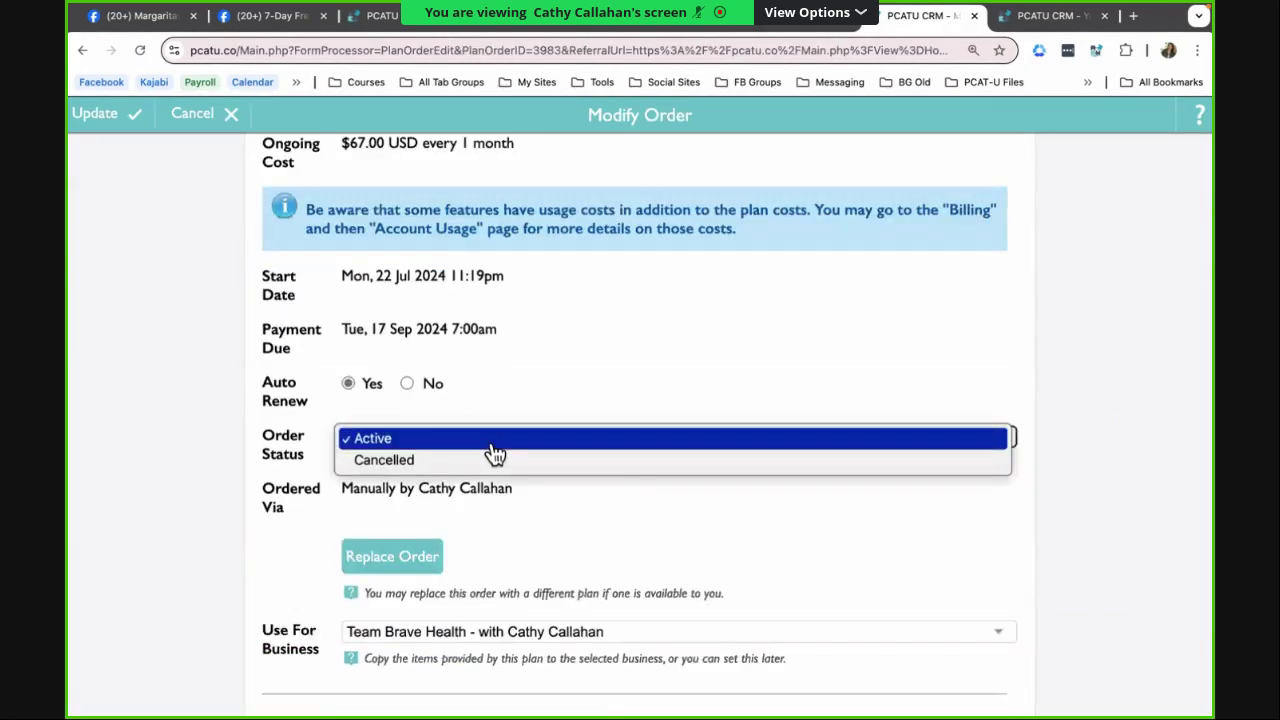
click(585, 379)
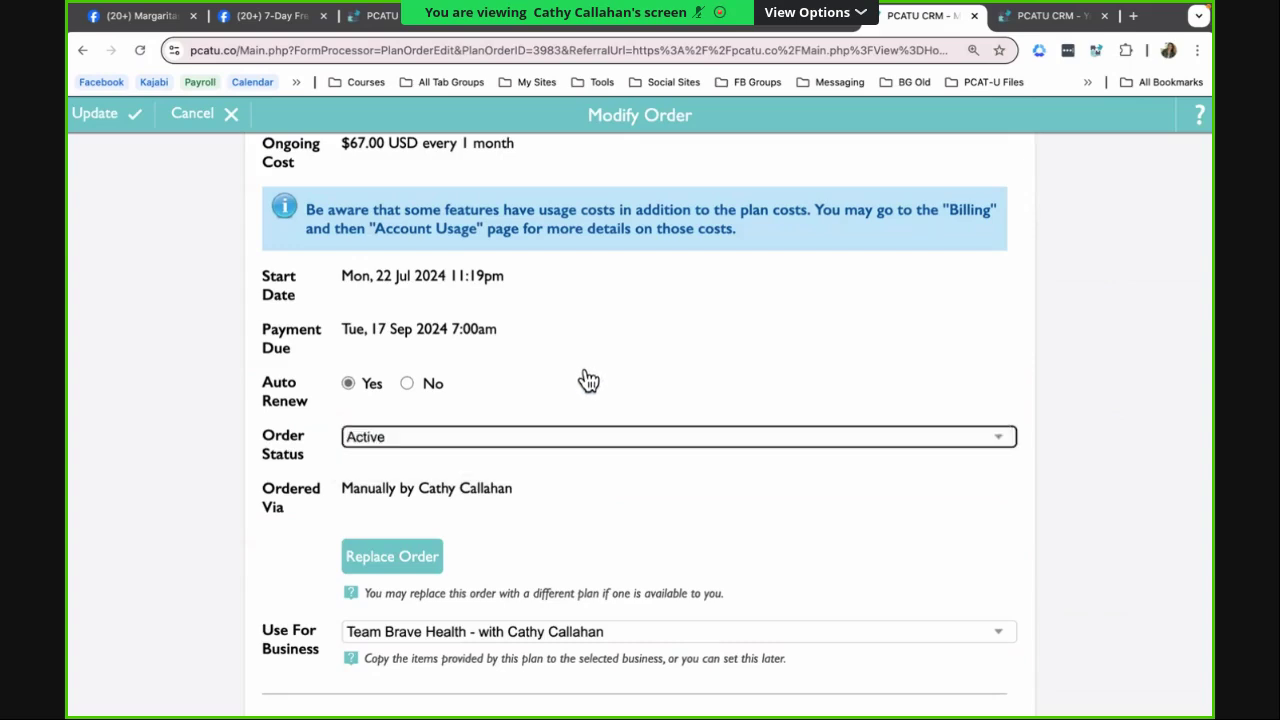
scroll(588, 381, down, 3)
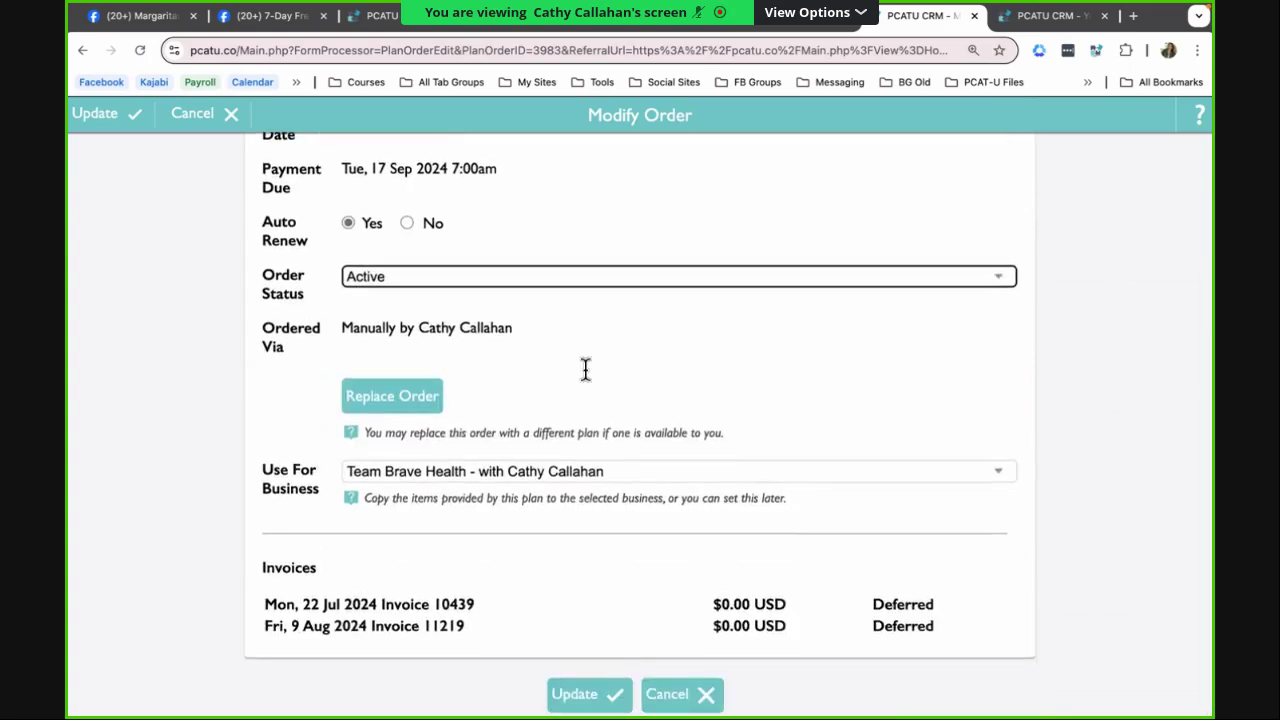
click(212, 118)
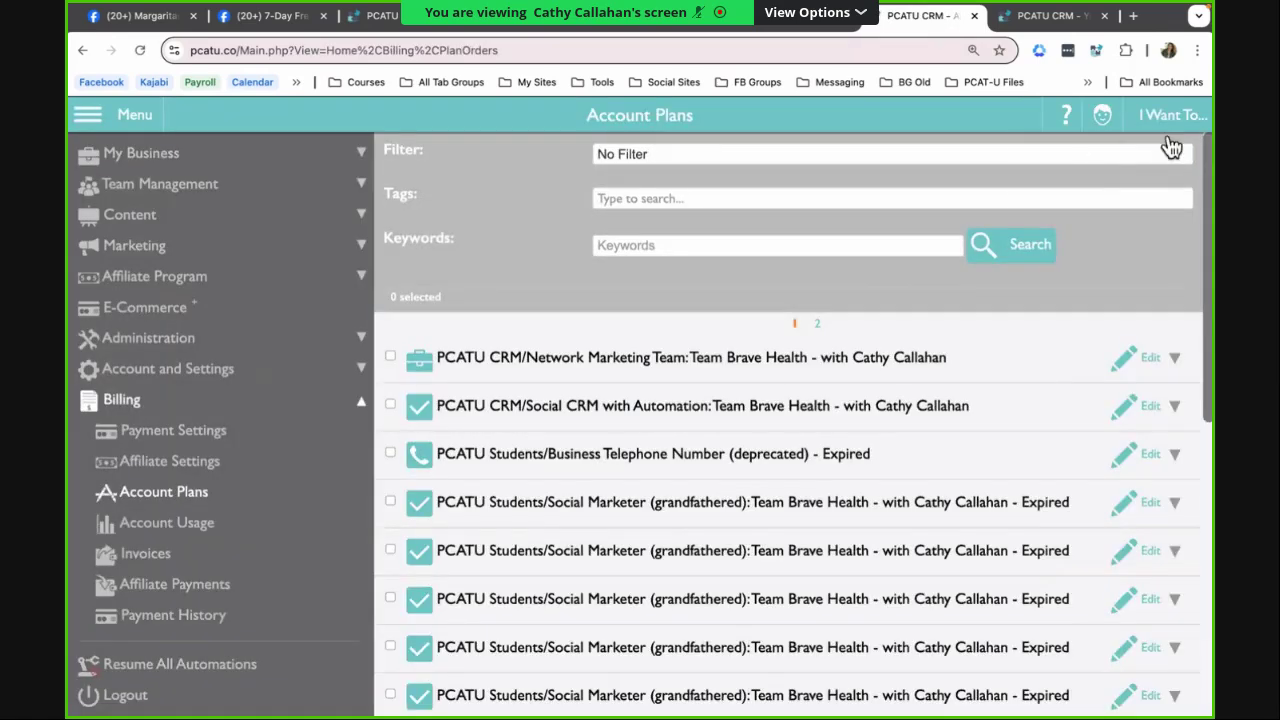
click(1170, 128)
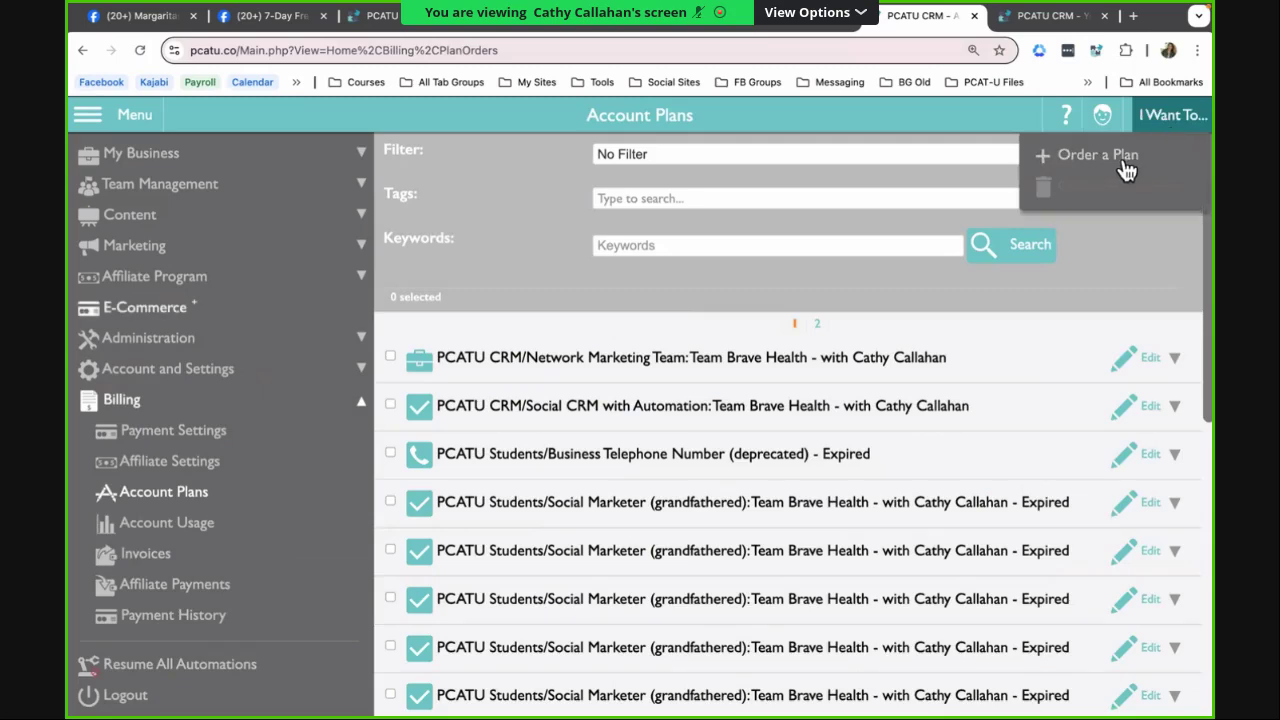
click(195, 312)
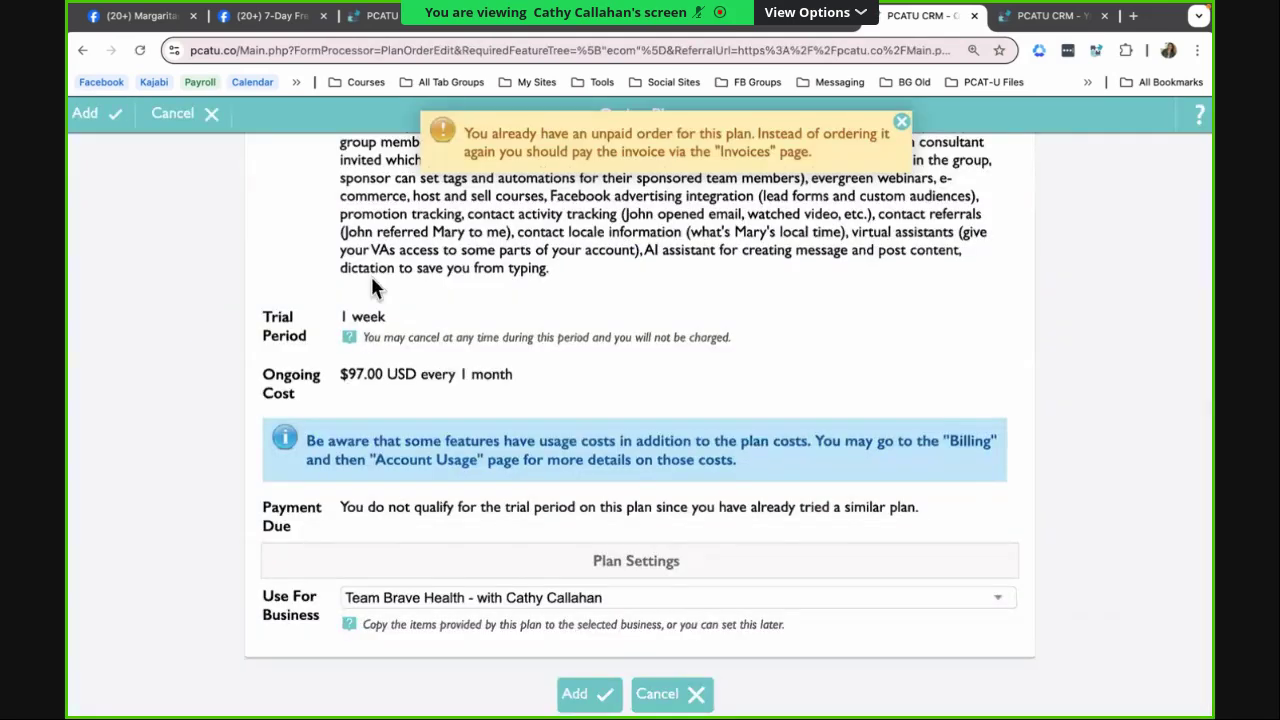
scroll(534, 330, up, 1)
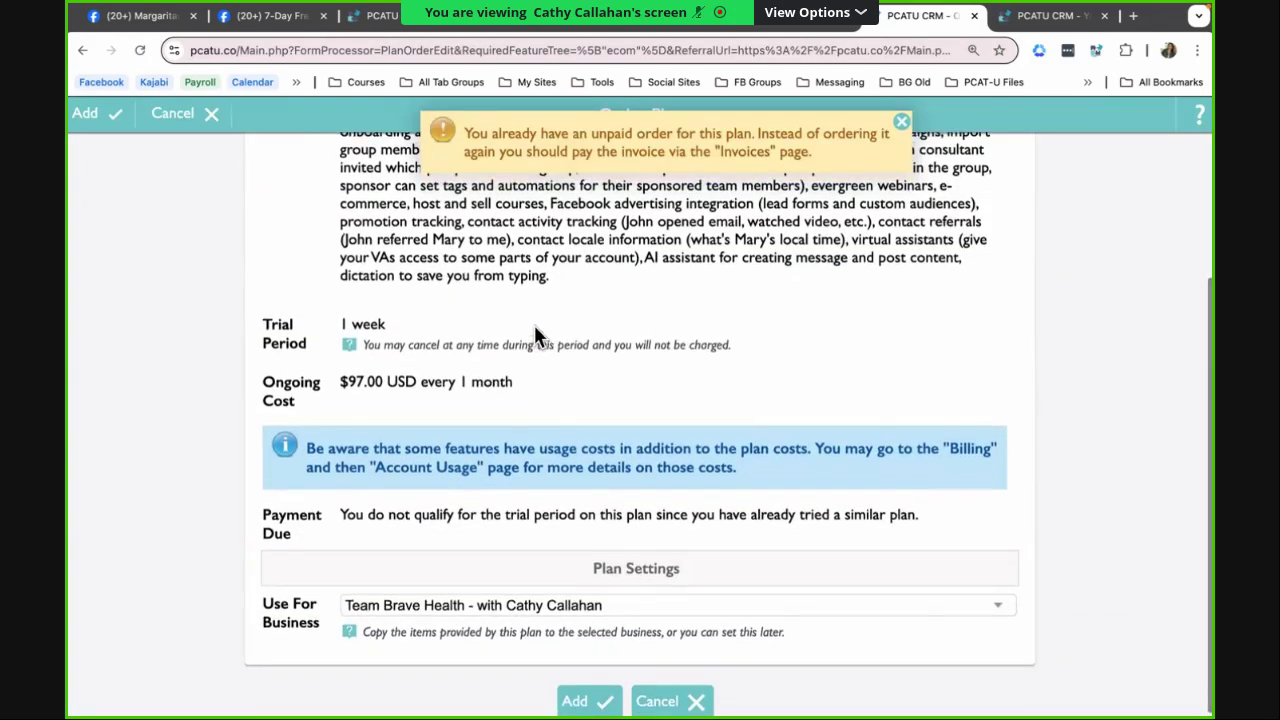
click(180, 130)
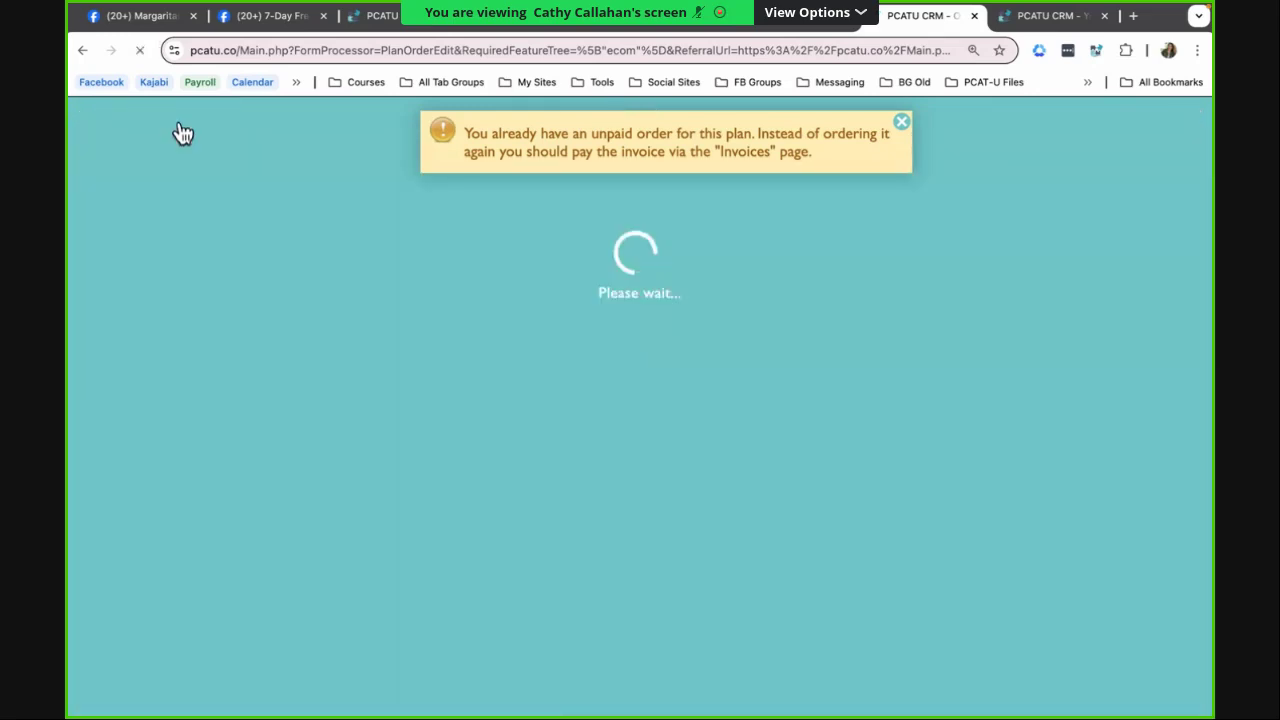
click(899, 124)
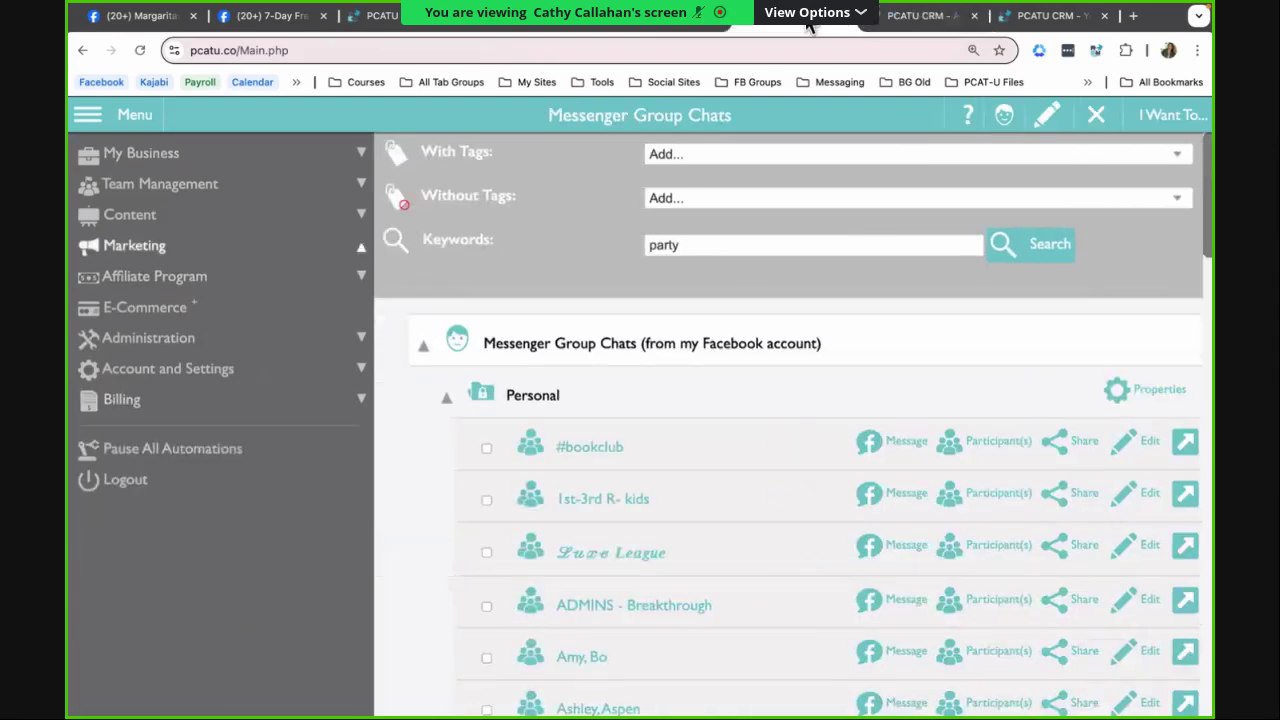
Scroll the page, then view the Account Plans and Affiliate Statistics tabs
scroll(593, 264, down, 3)
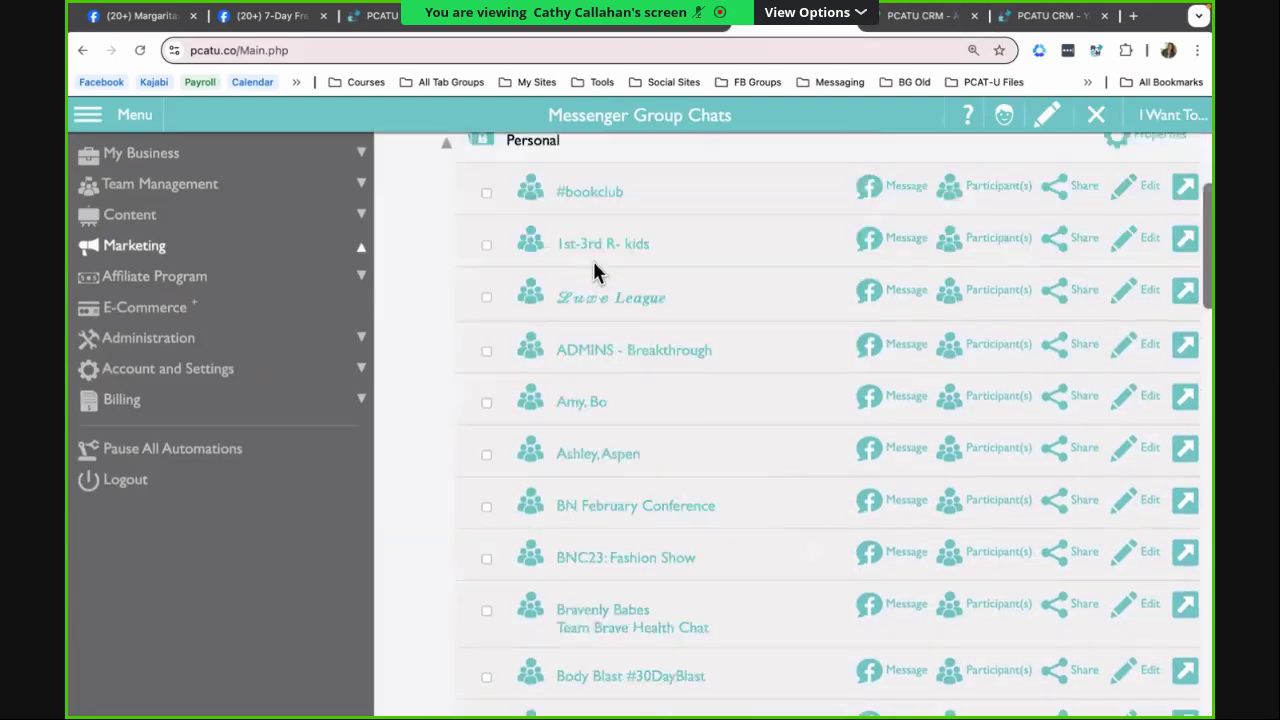
scroll(590, 280, down, 3)
scroll(588, 286, down, 3)
scroll(588, 286, down, 2)
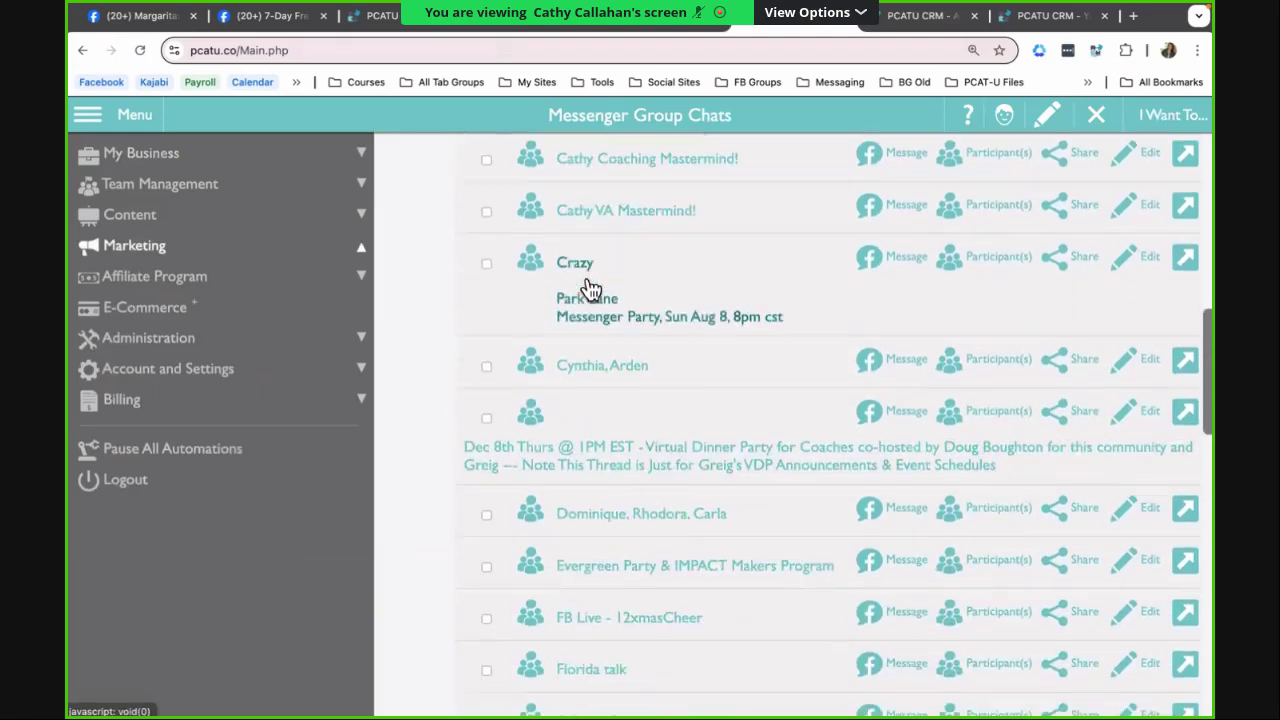
scroll(590, 288, down, 1)
scroll(589, 286, down, 1)
scroll(589, 286, down, 1)
scroll(595, 250, down, 1)
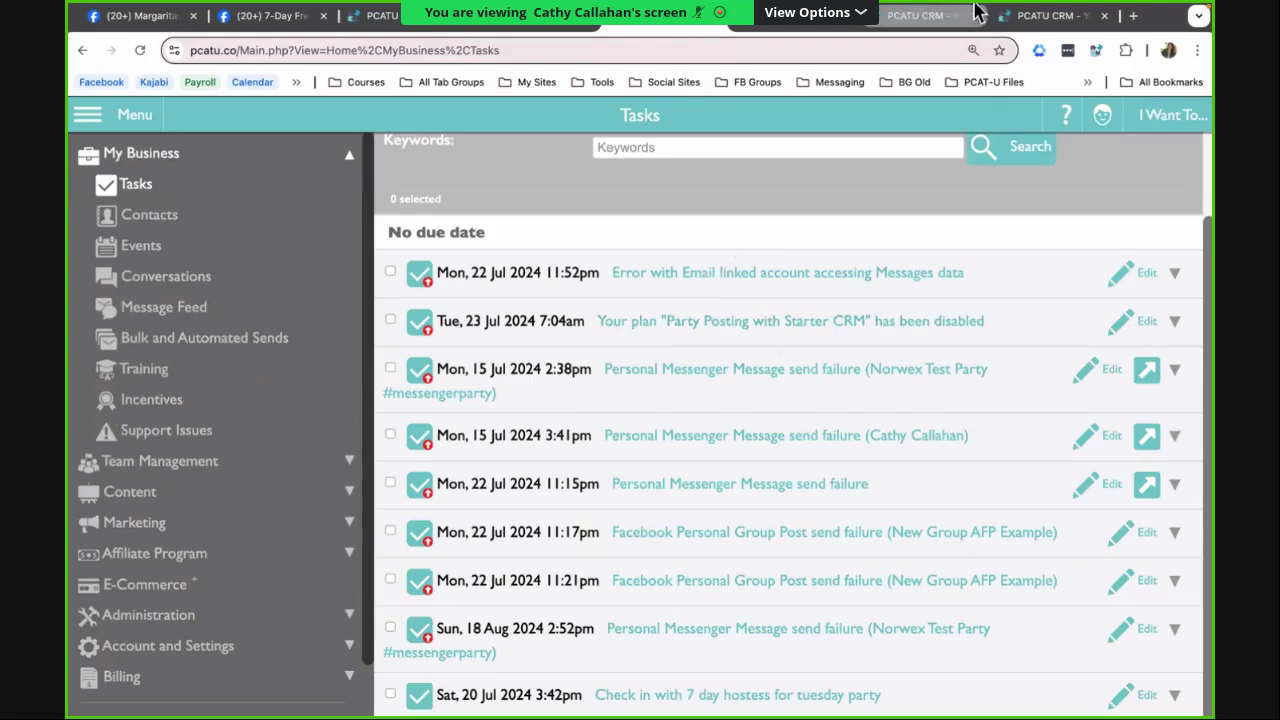
click(940, 18)
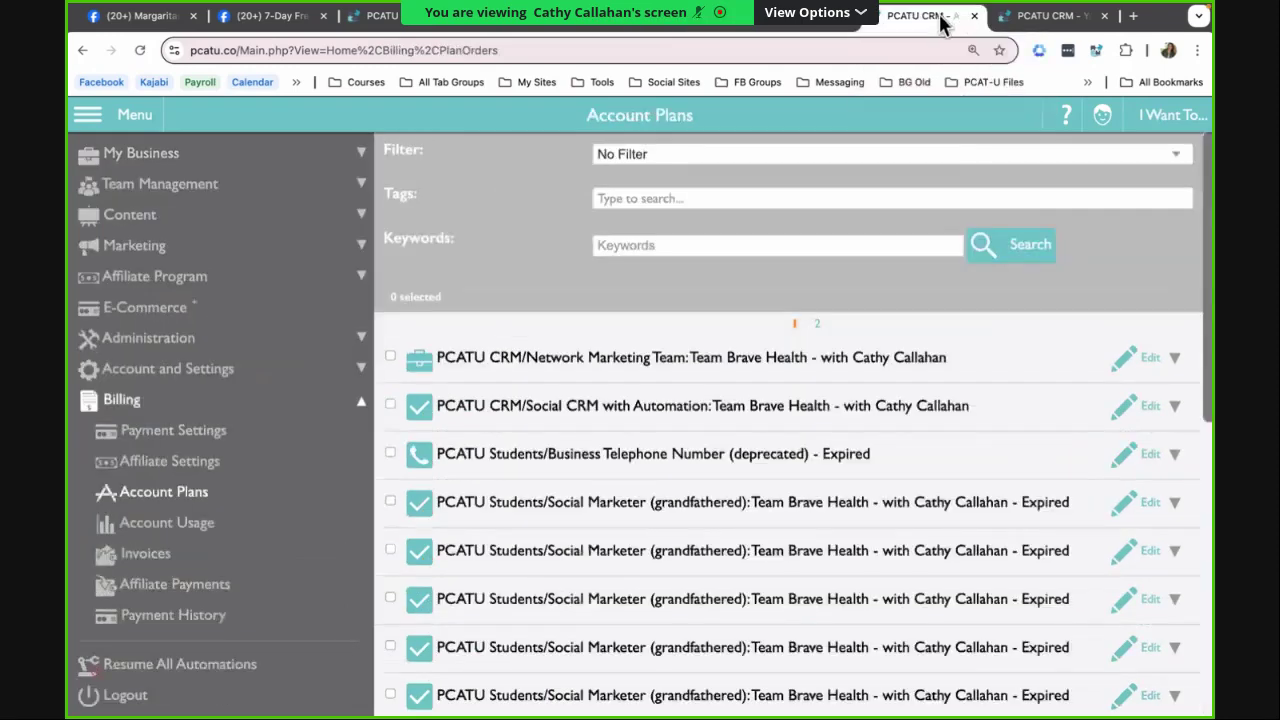
click(1040, 17)
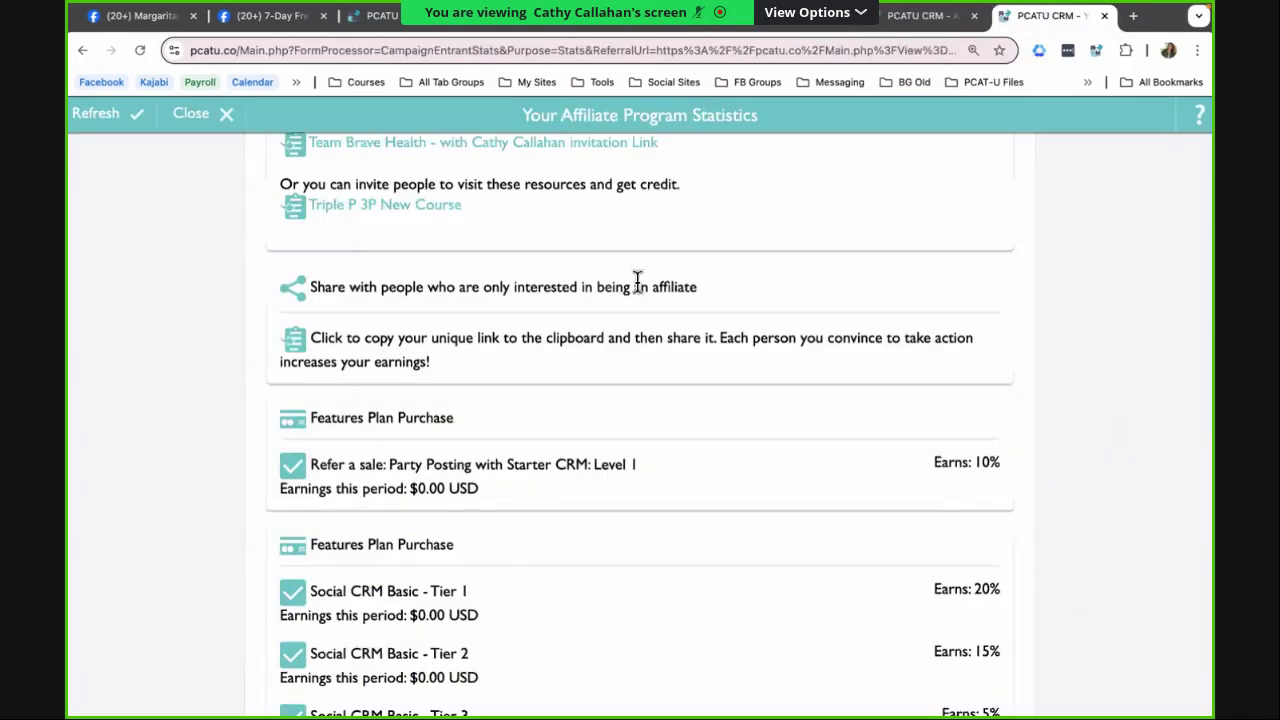
Visit the Training and Automation Sequences tabs, then return to the Facebook group
scroll(637, 281, up, 5)
click(537, 20)
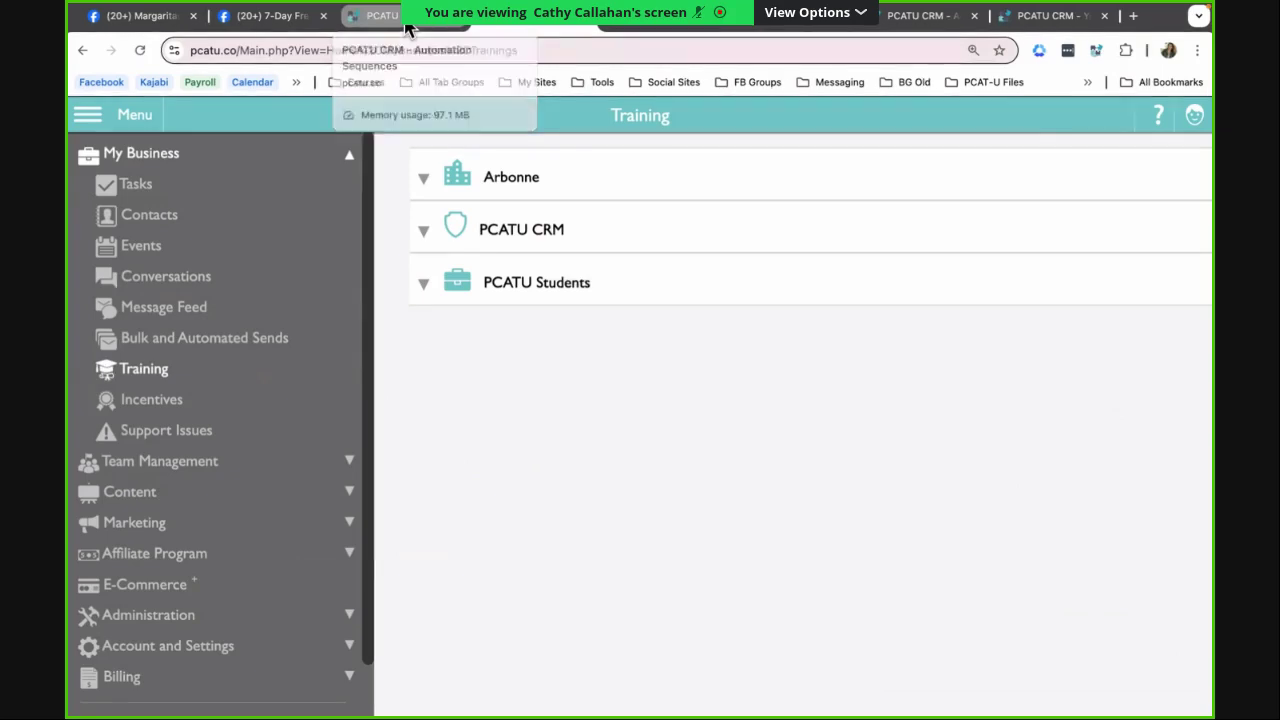
click(405, 28)
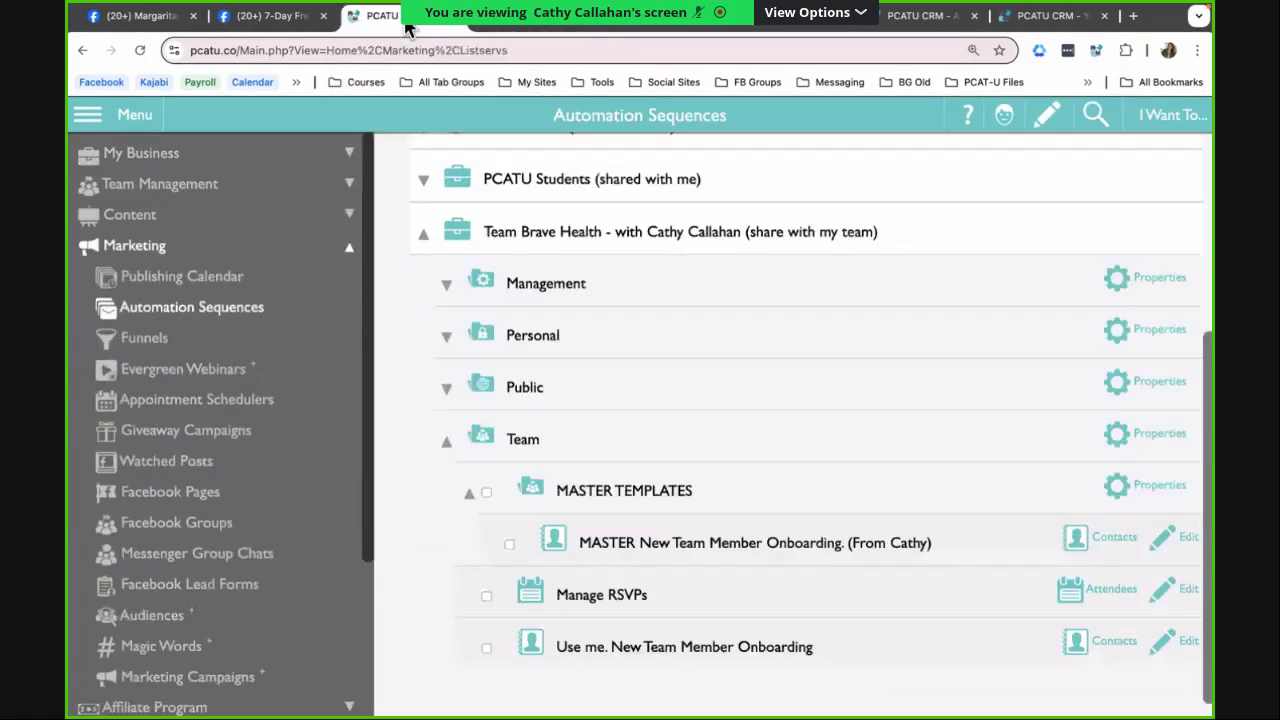
click(290, 22)
Search Facebook for 'crm' and open the PCATU Social CRM group, scrolling its page
click(165, 125)
text(cr)
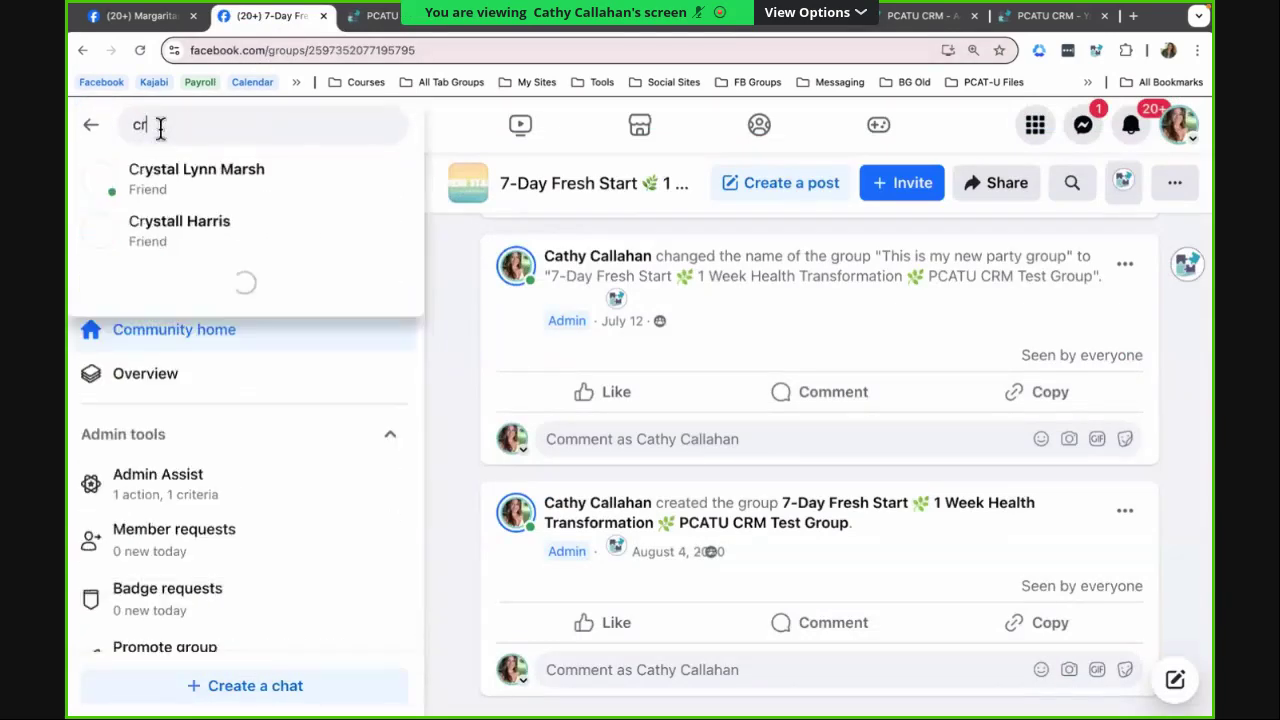
text(m)
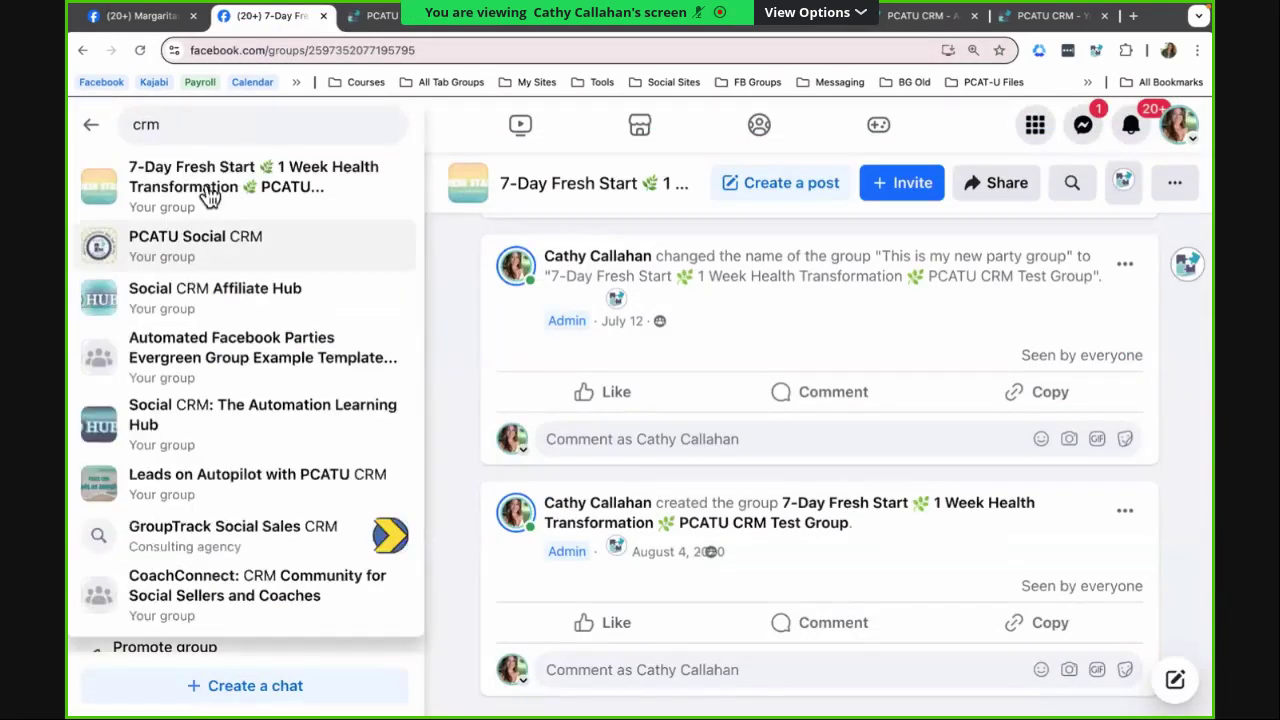
click(215, 240)
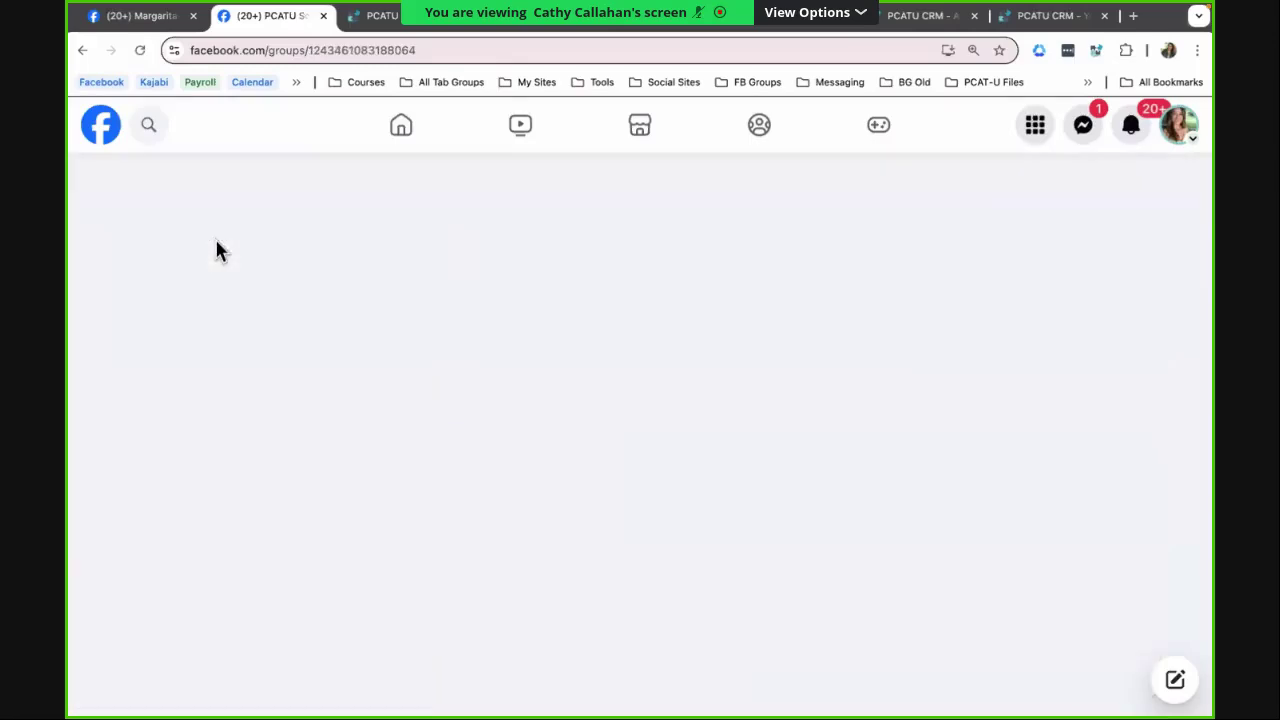
scroll(671, 343, down, 3)
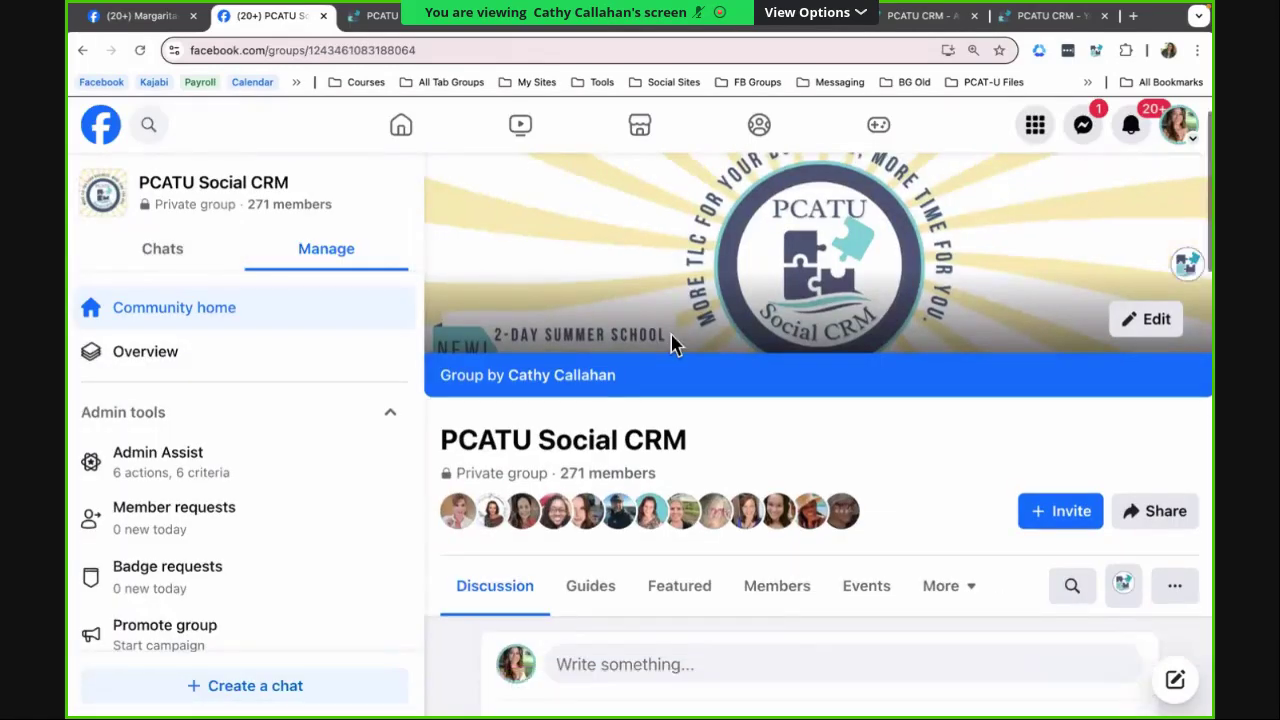
scroll(672, 341, up, 2)
scroll(671, 343, up, 2)
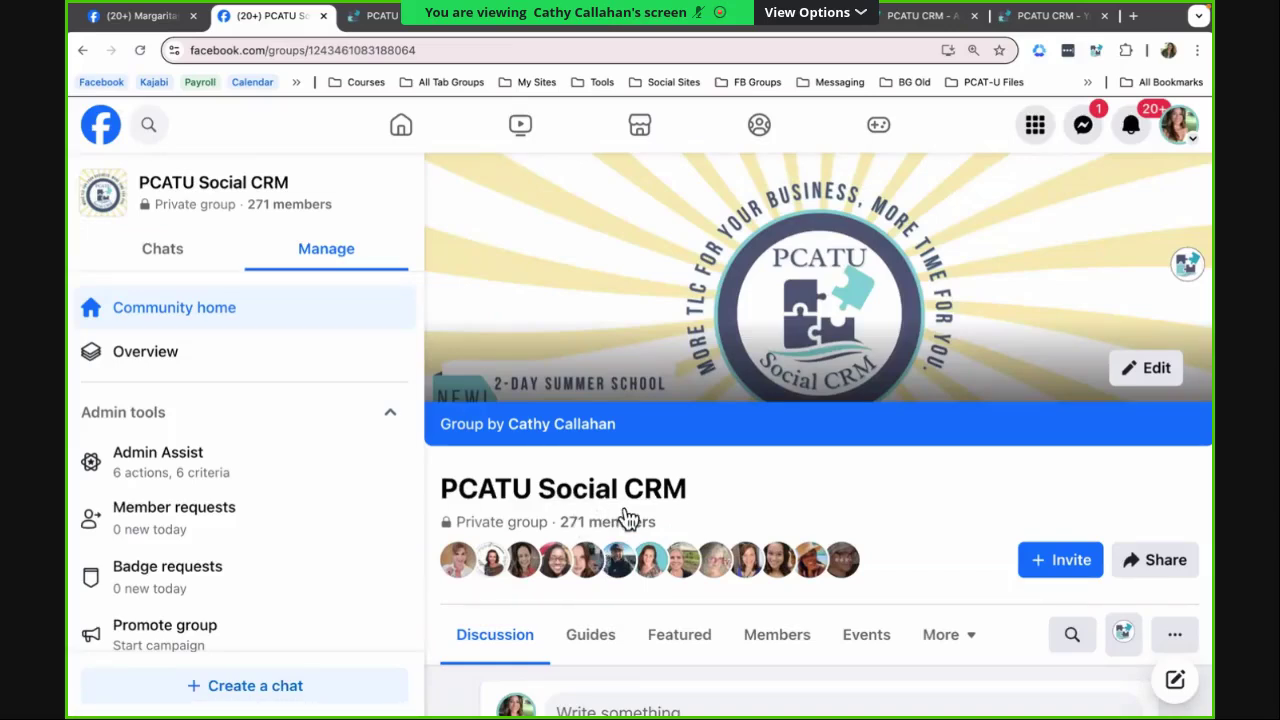
scroll(779, 525, down, 1)
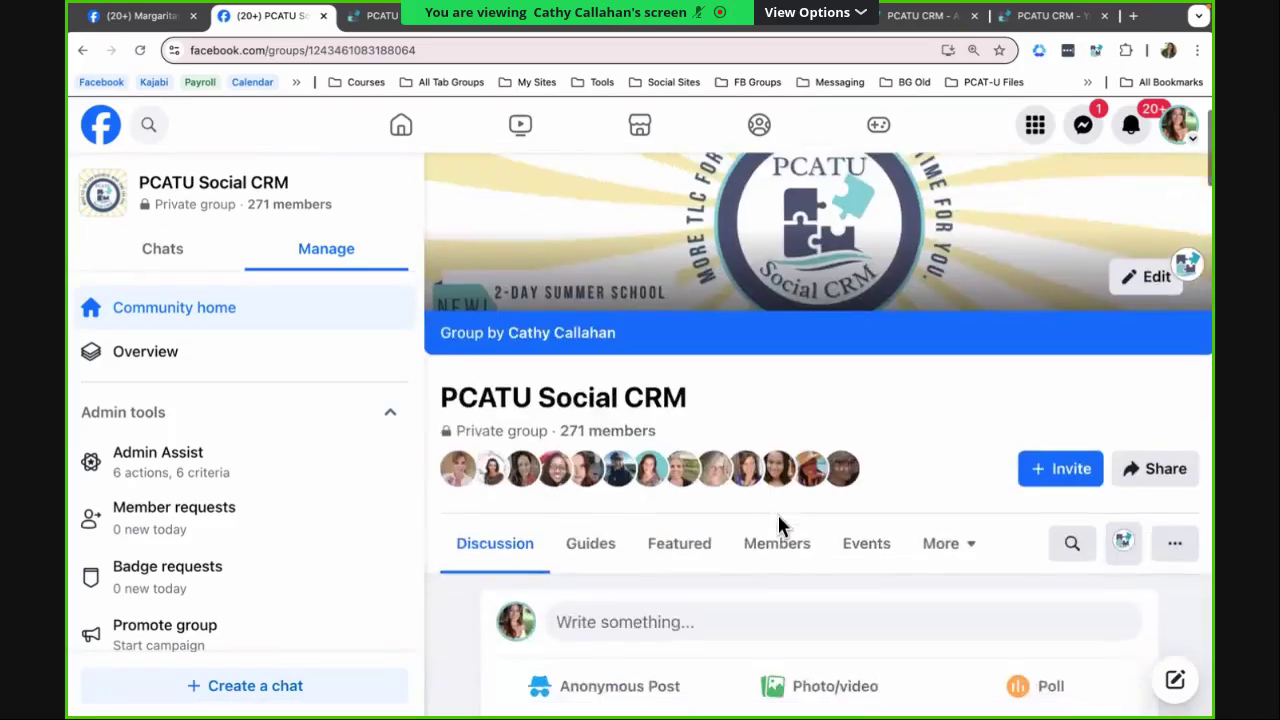
scroll(780, 527, down, 1)
scroll(780, 527, up, 1)
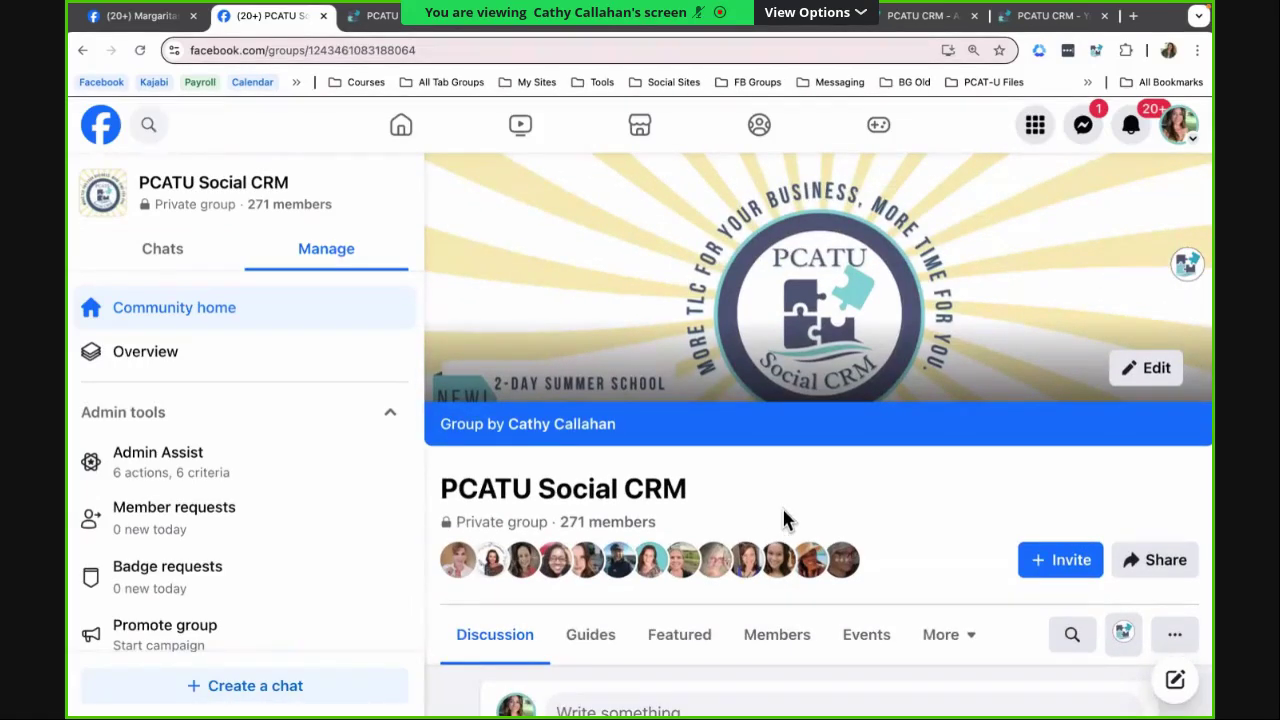
click(785, 338)
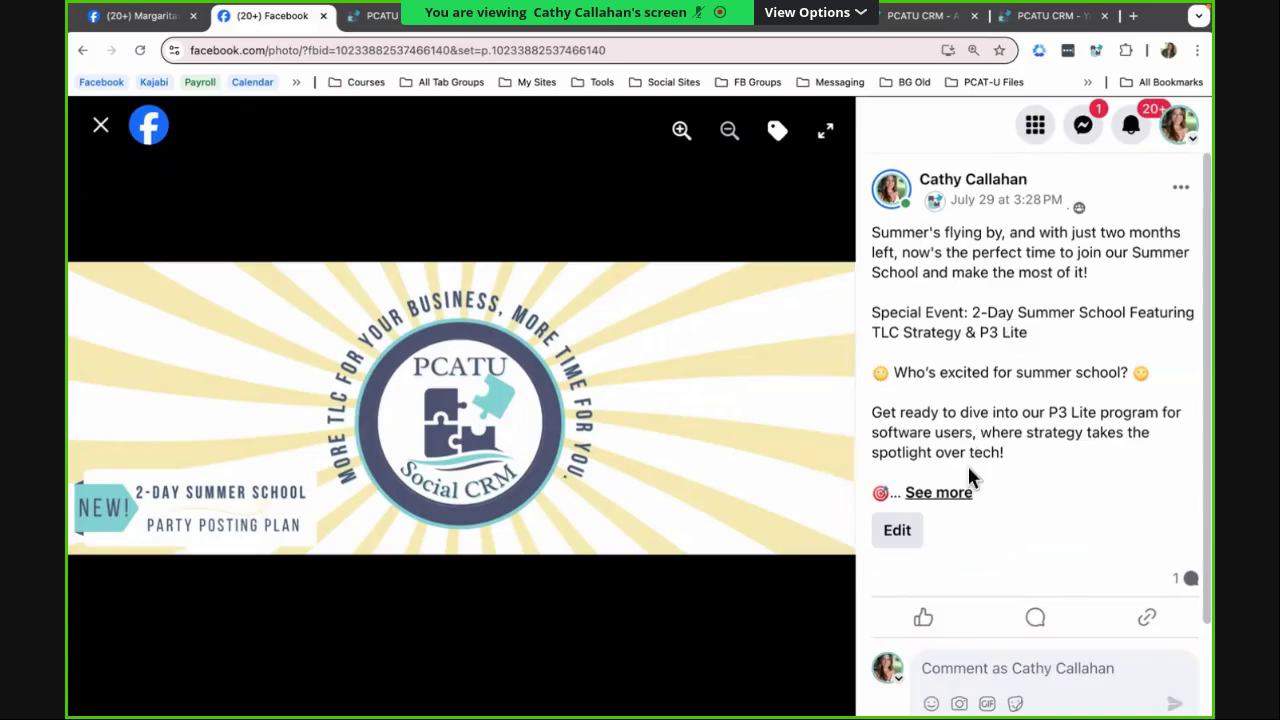
click(966, 491)
scroll(960, 505, down, 4)
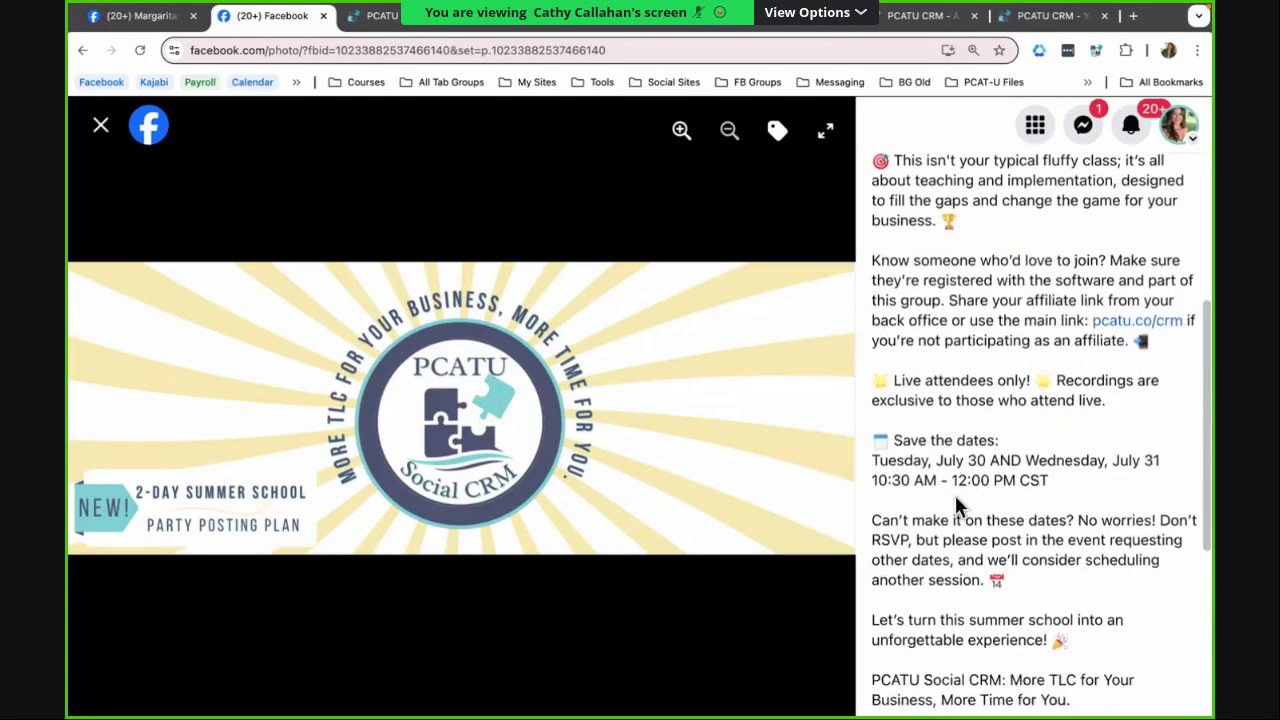
scroll(955, 495, down, 1)
scroll(955, 495, down, 1)
scroll(955, 495, down, 1)
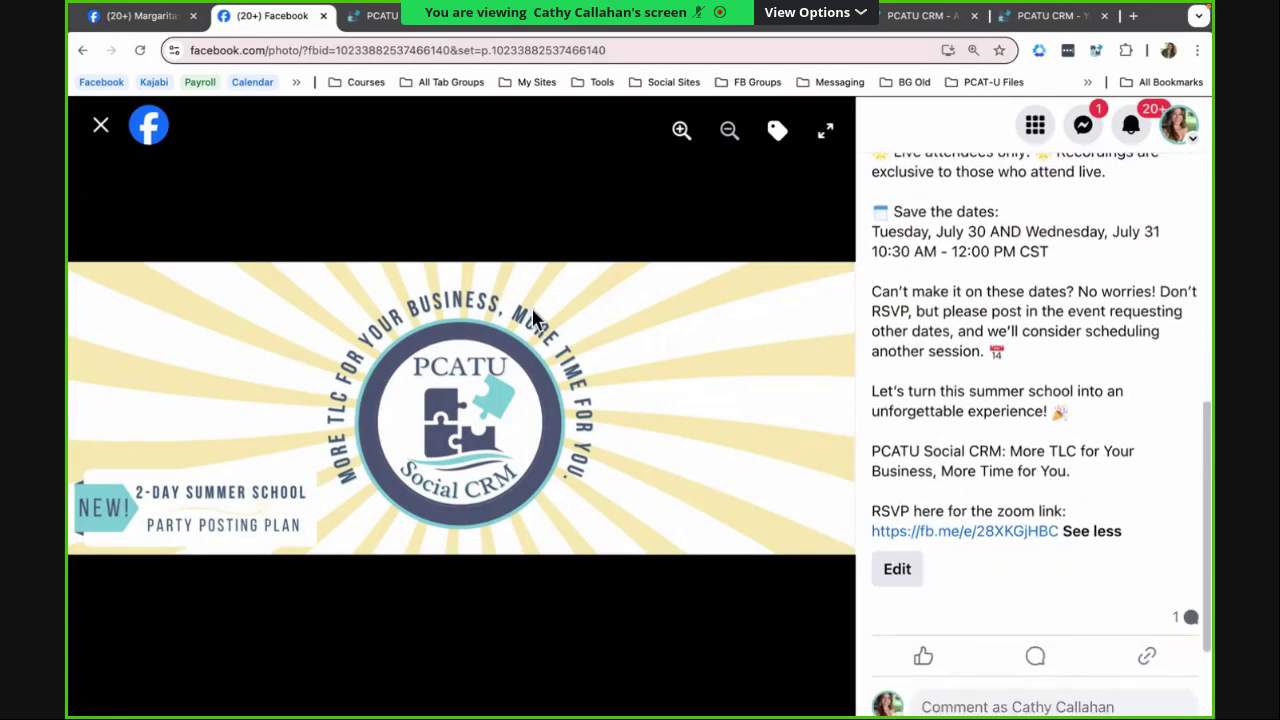
click(100, 128)
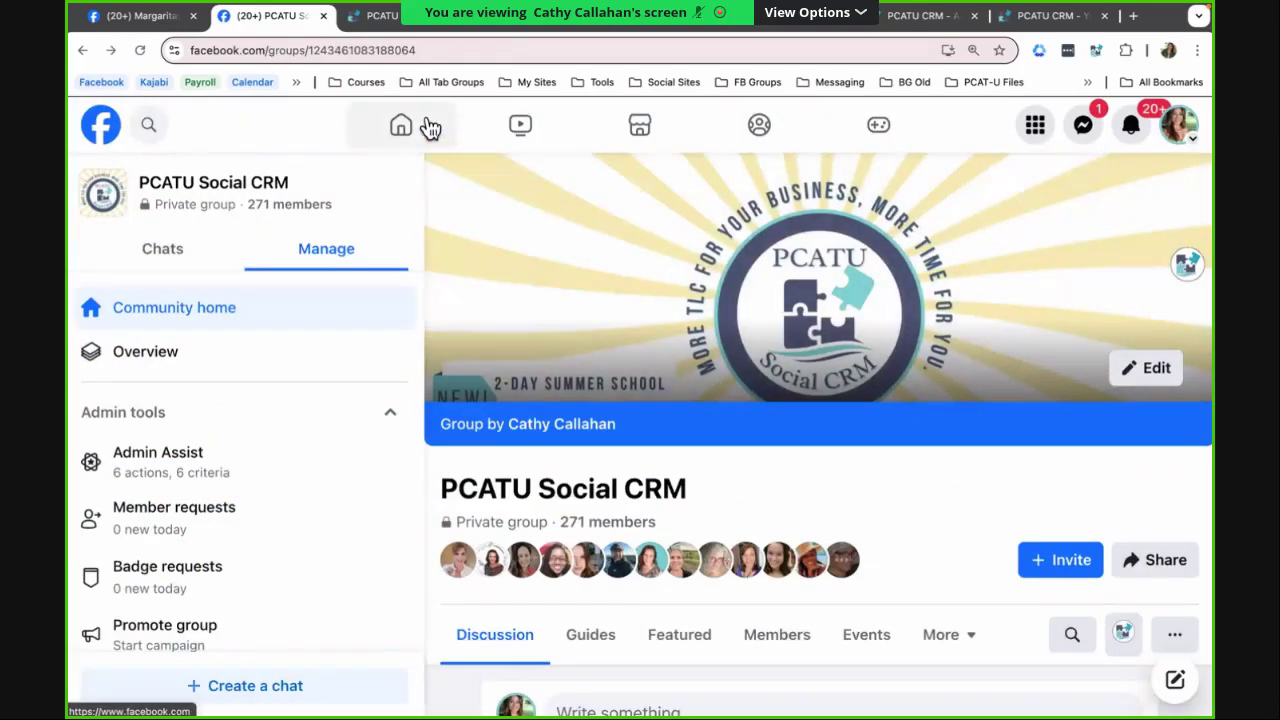
Switch to Automation Sequences, then to the affiliate statistics tab and close it
click(412, 24)
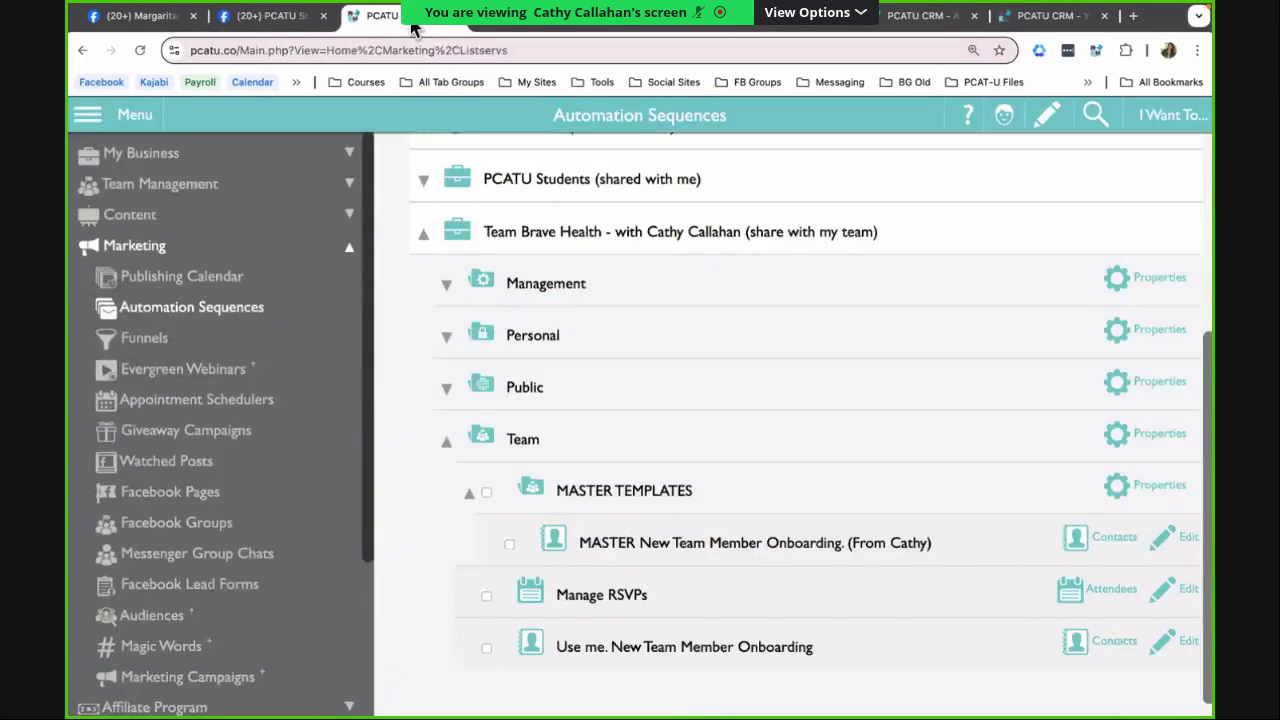
click(1045, 16)
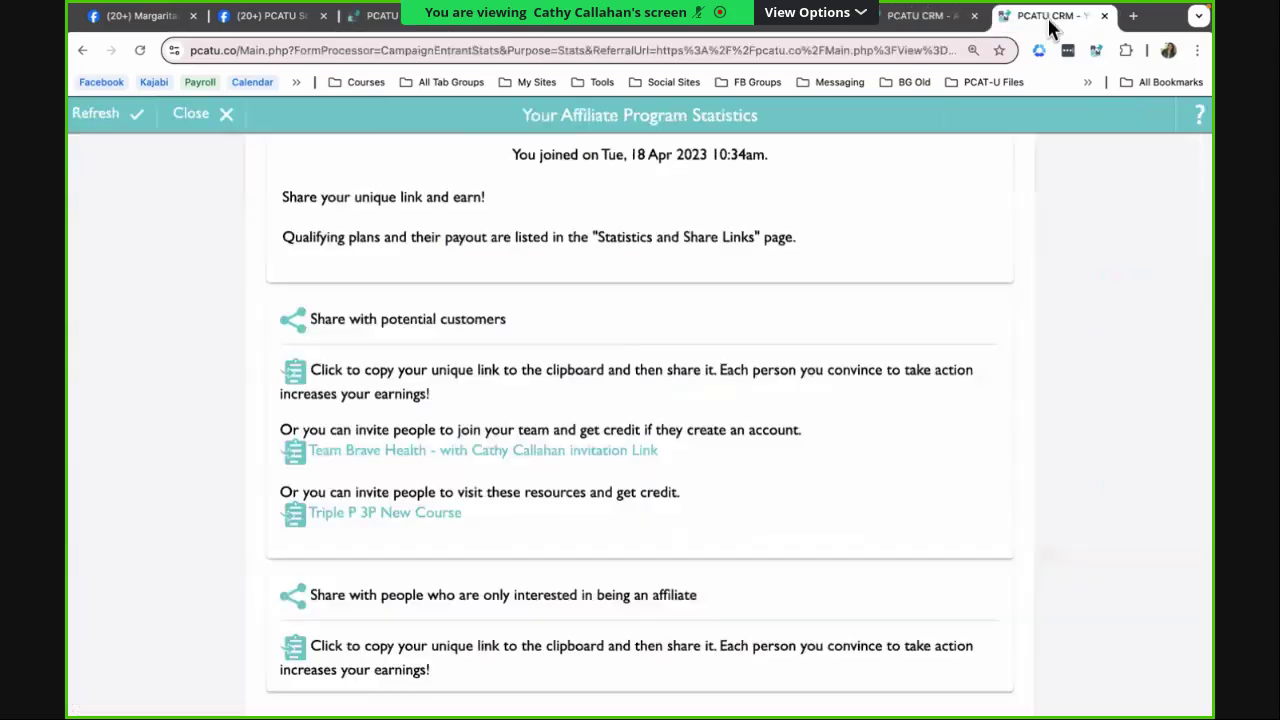
click(207, 120)
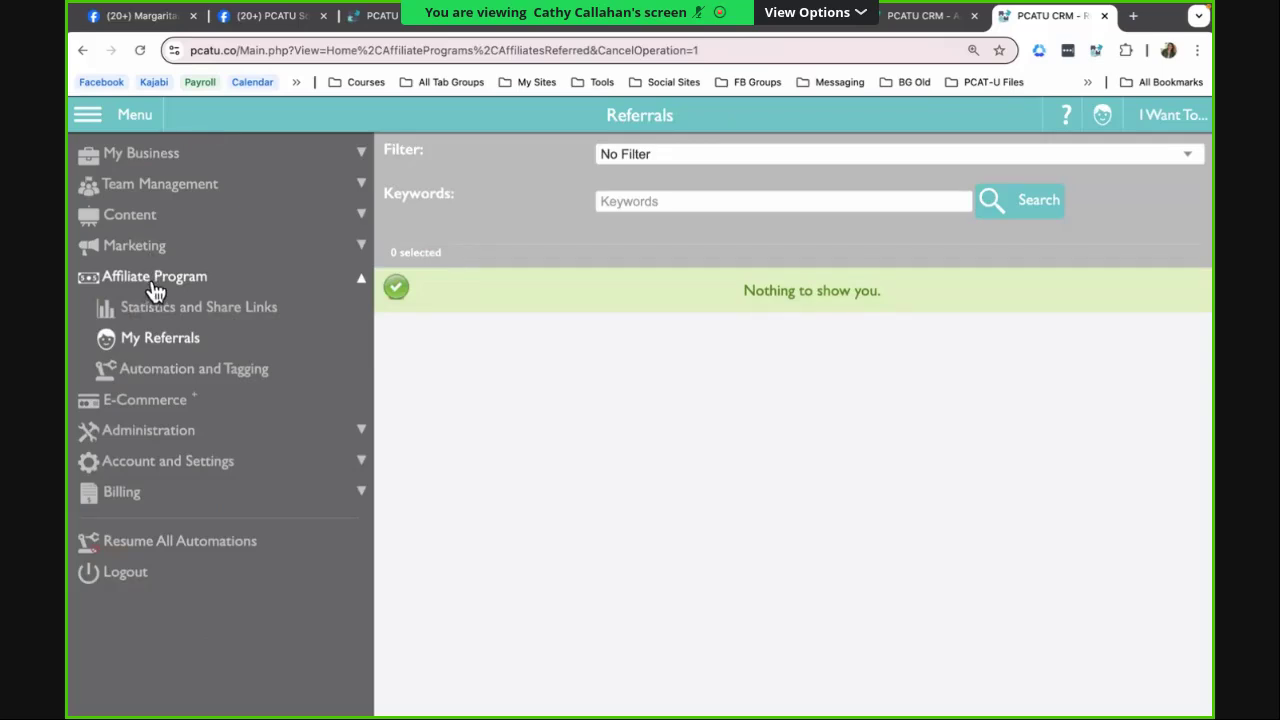
Review Affiliate Program Statistics and Share Links, close it, and return to the Facebook group
click(155, 289)
click(174, 349)
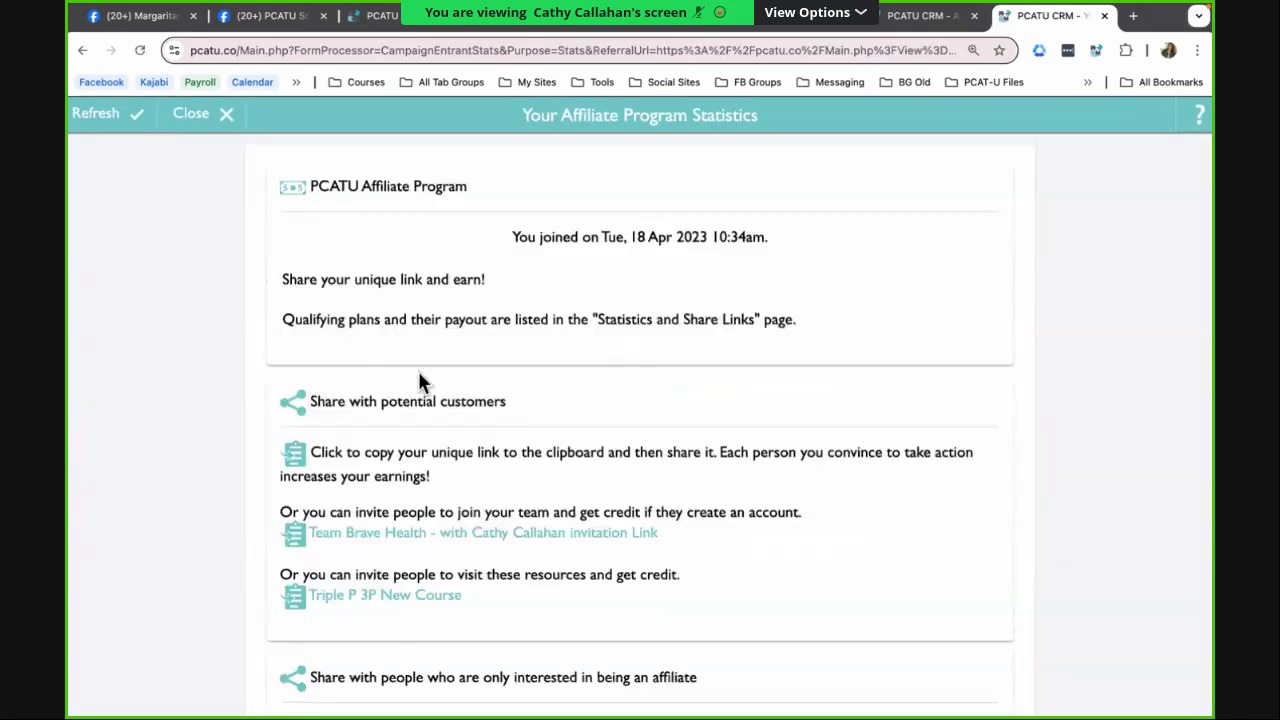
scroll(350, 365, down, 2)
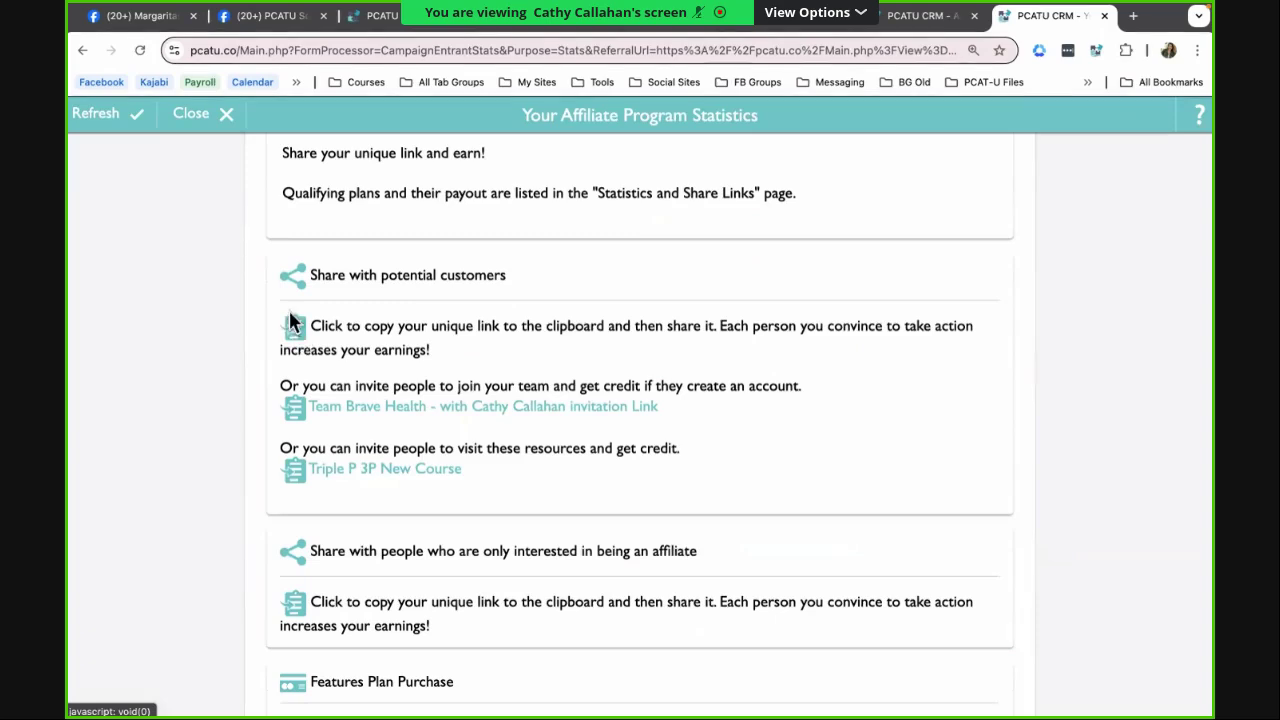
click(216, 125)
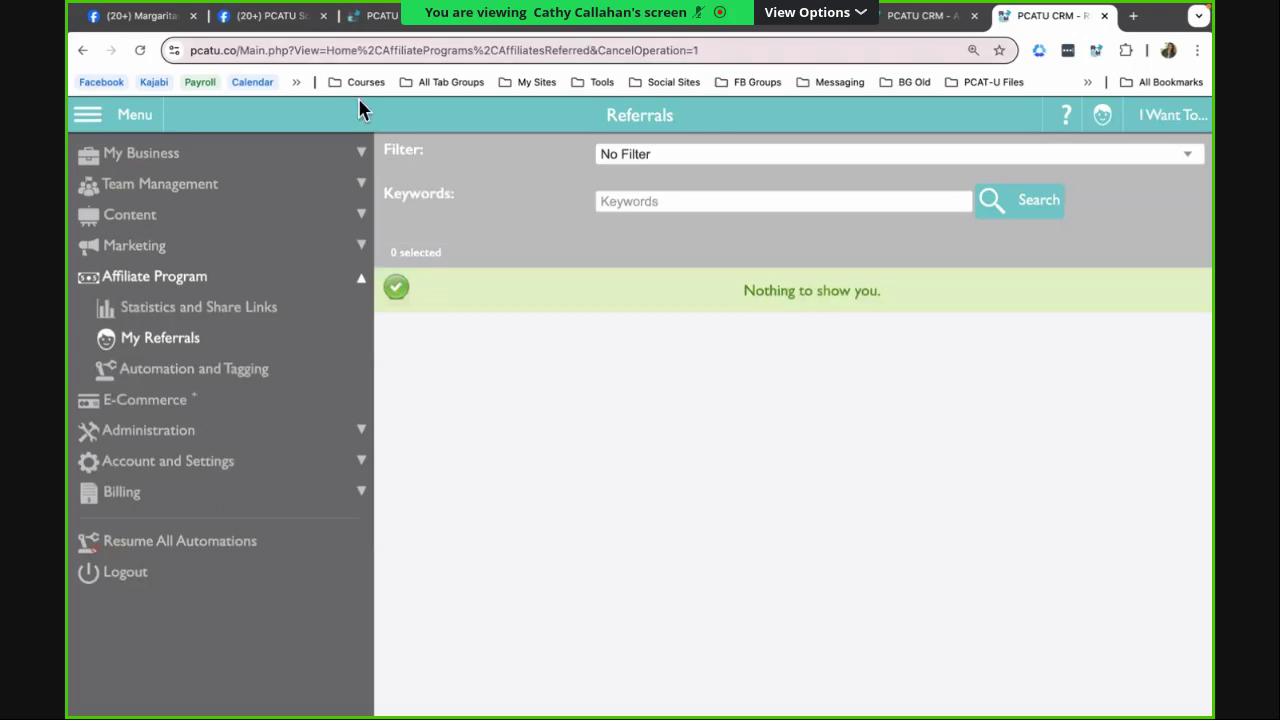
click(278, 18)
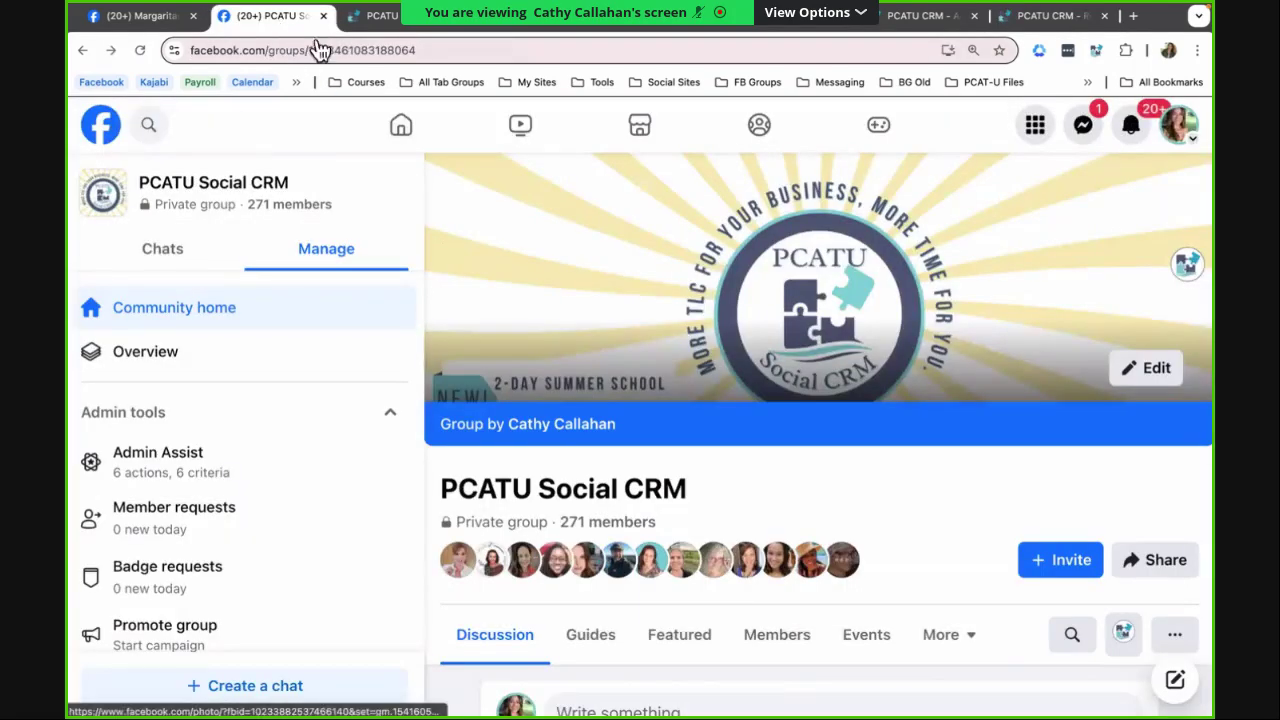
Scroll down to the Featured section and page the carousel to the 'Here's a cool tip' video
scroll(717, 420, down, 1)
scroll(718, 420, down, 2)
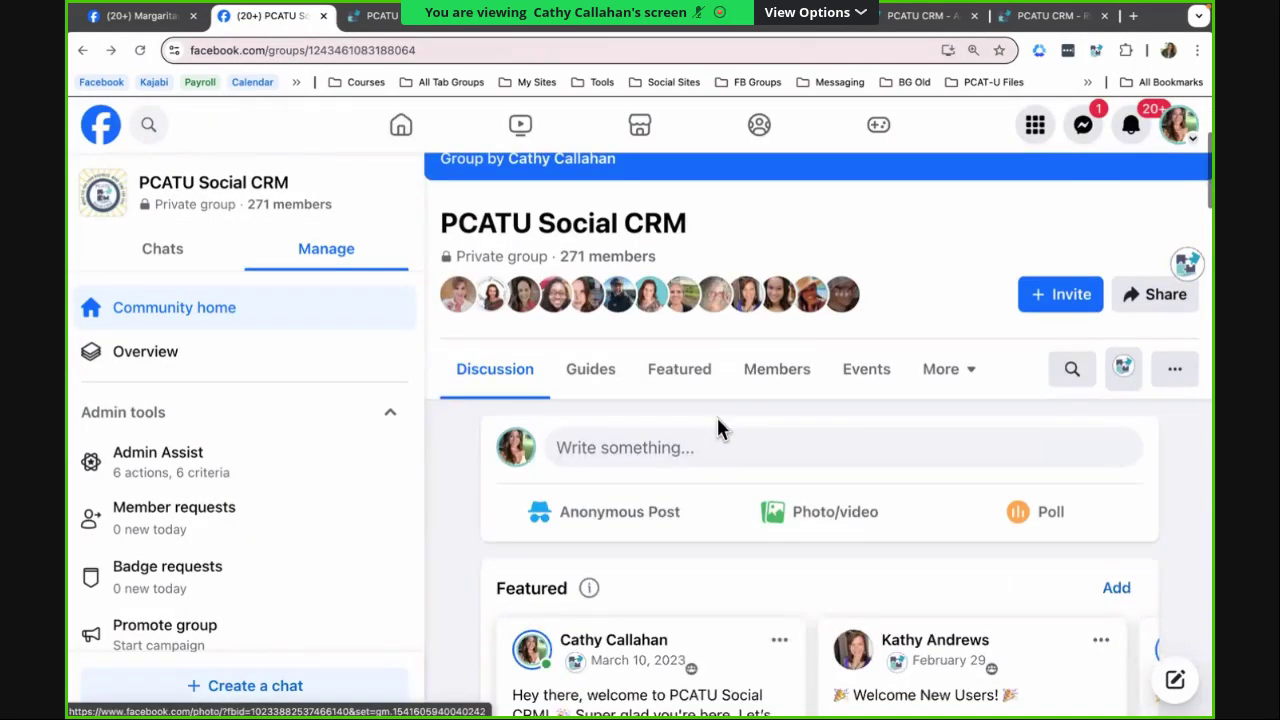
scroll(717, 428, down, 2)
scroll(783, 406, down, 1)
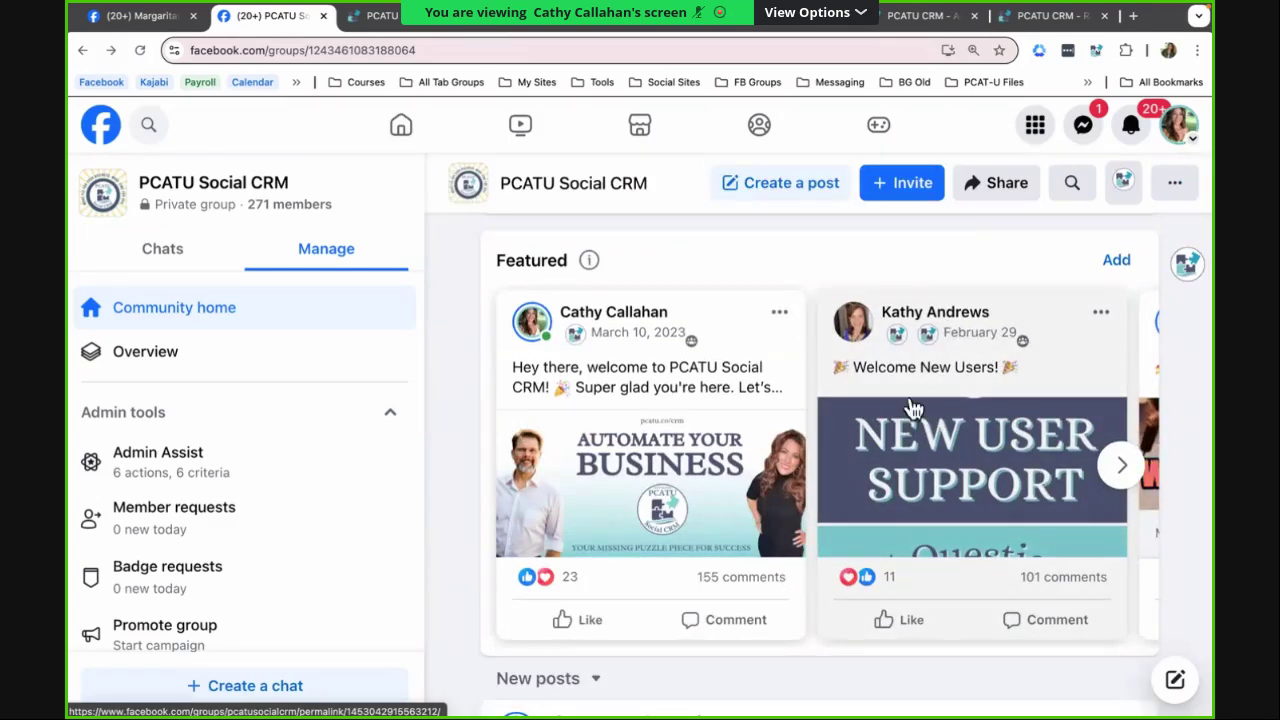
mouse_move(979, 333)
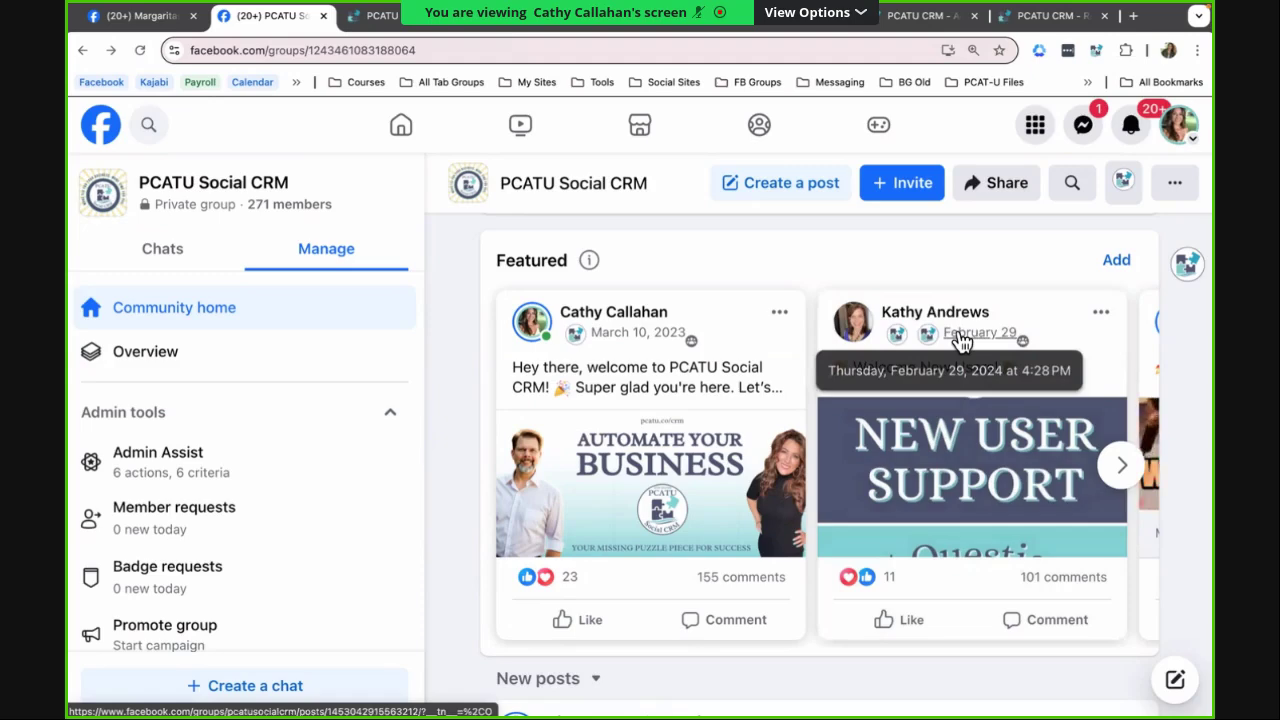
scroll(960, 341, down, 1)
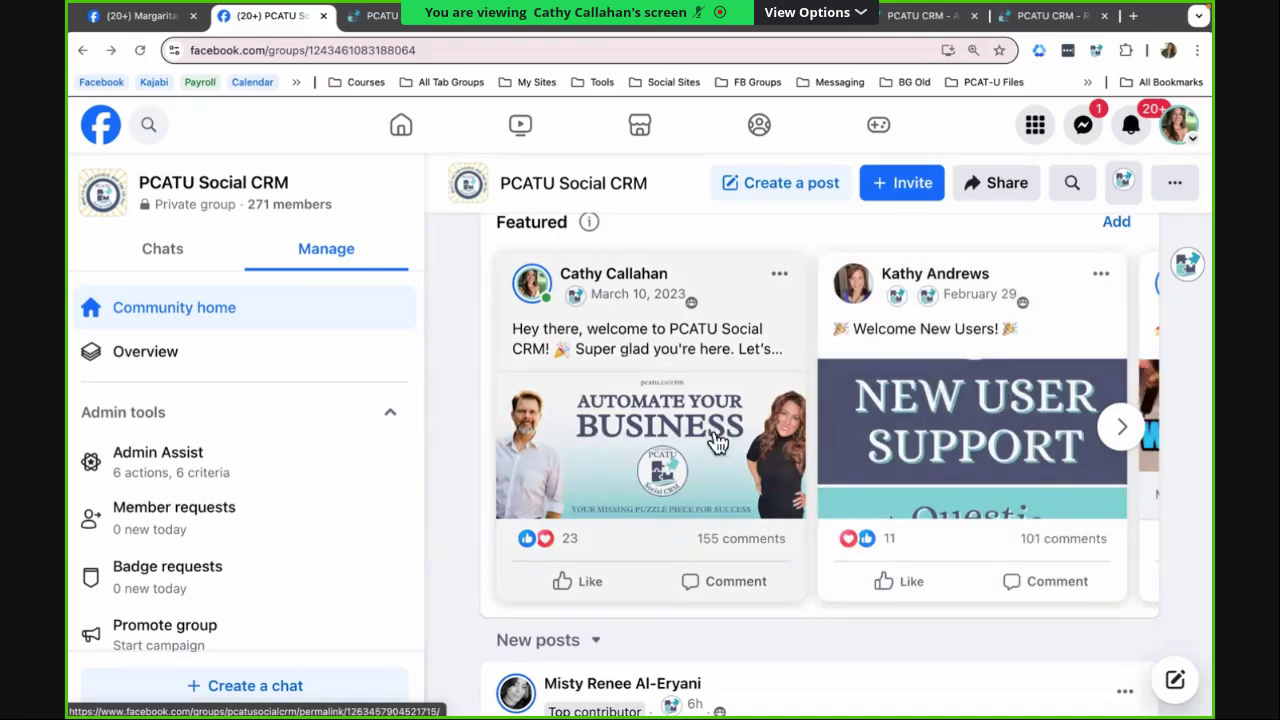
scroll(716, 441, right, 1)
scroll(766, 451, right, 3)
scroll(766, 451, right, 2)
scroll(766, 457, right, 3)
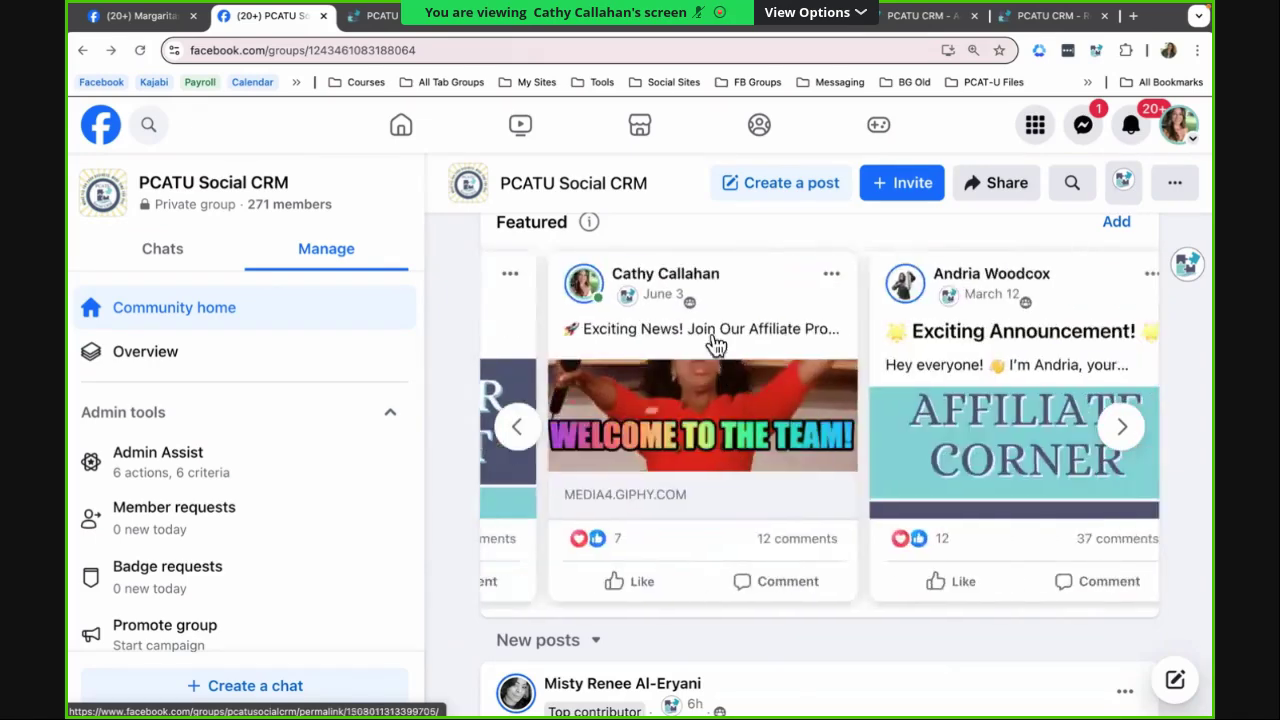
scroll(716, 344, right, 1)
scroll(731, 370, right, 1)
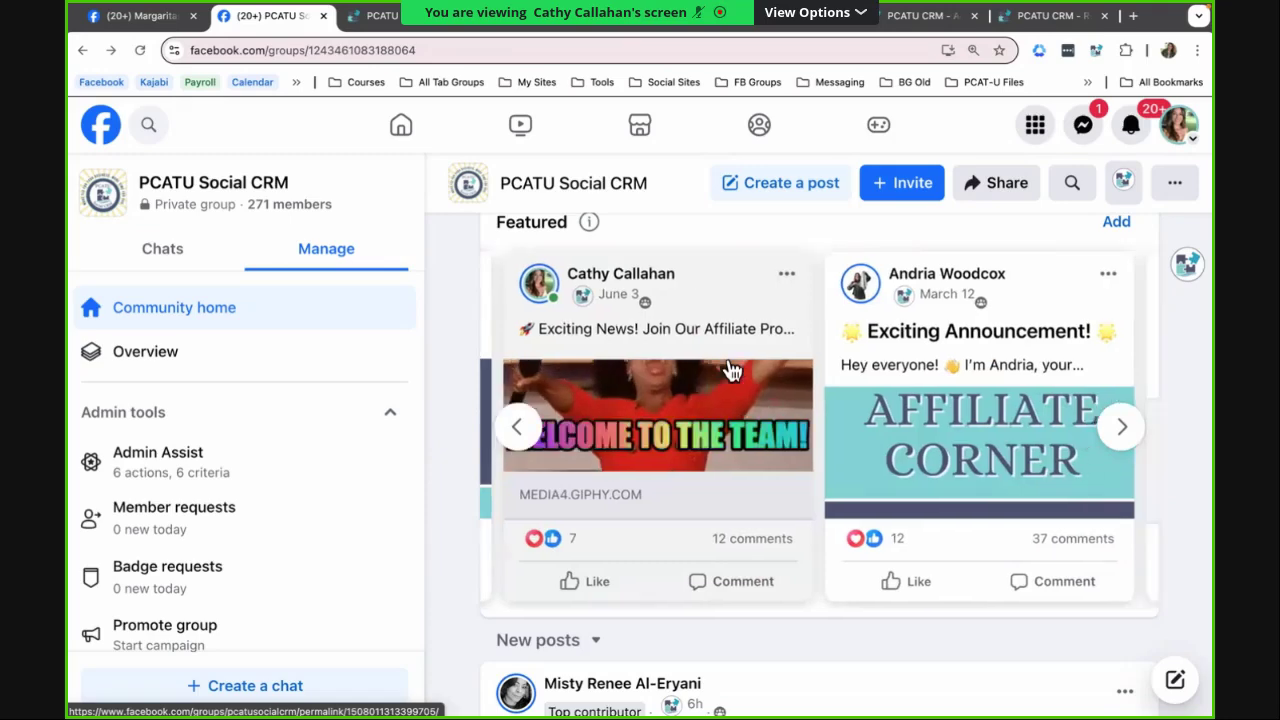
scroll(730, 368, right, 5)
scroll(729, 358, right, 1)
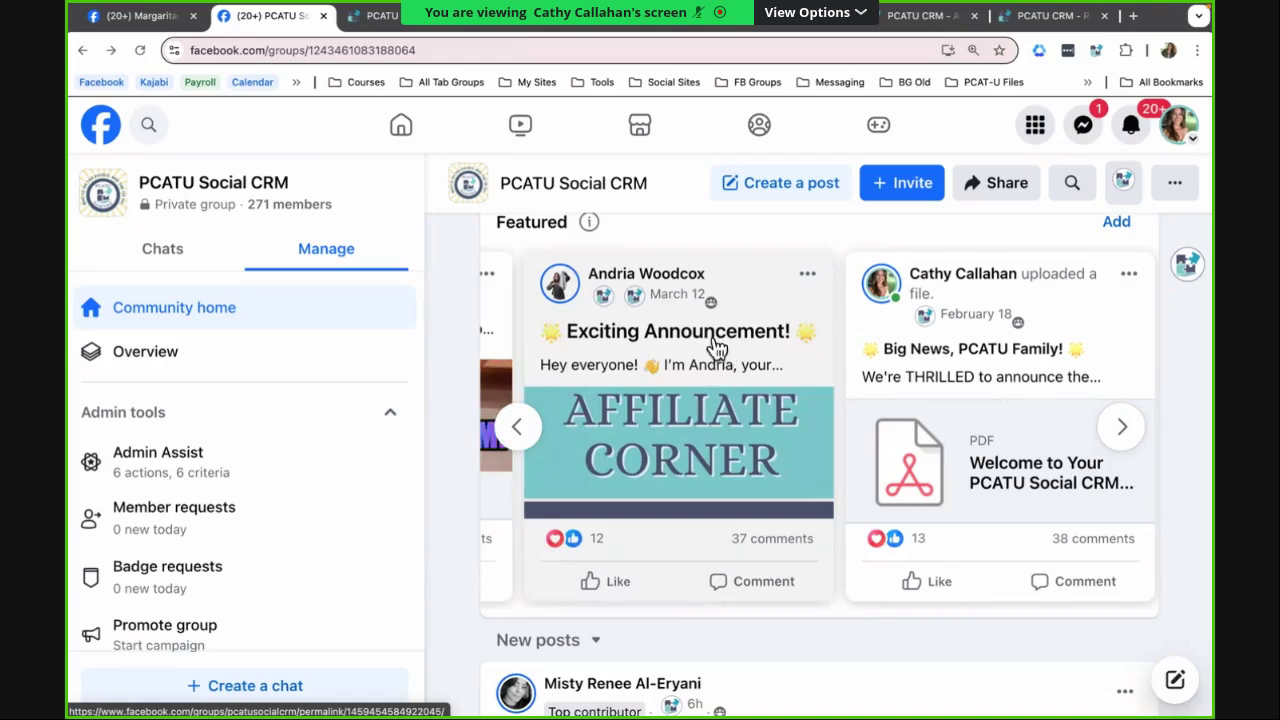
scroll(1000, 376, right, 1)
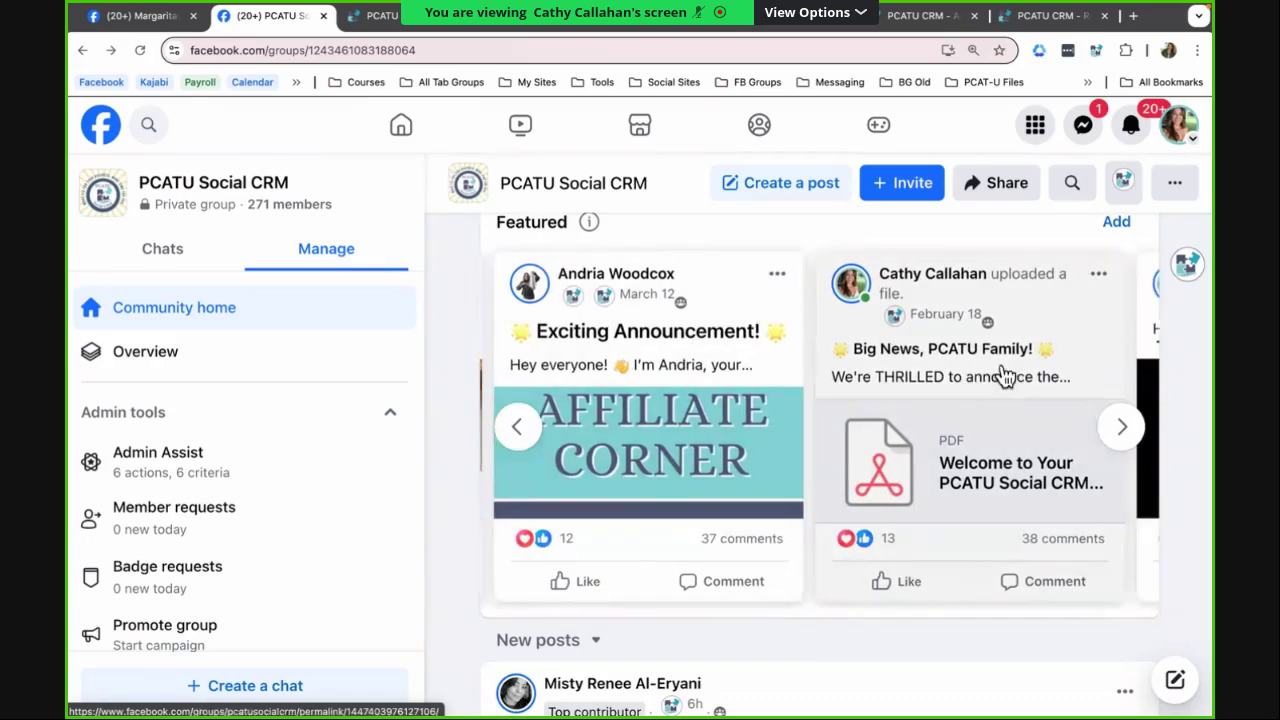
scroll(1003, 376, right, 5)
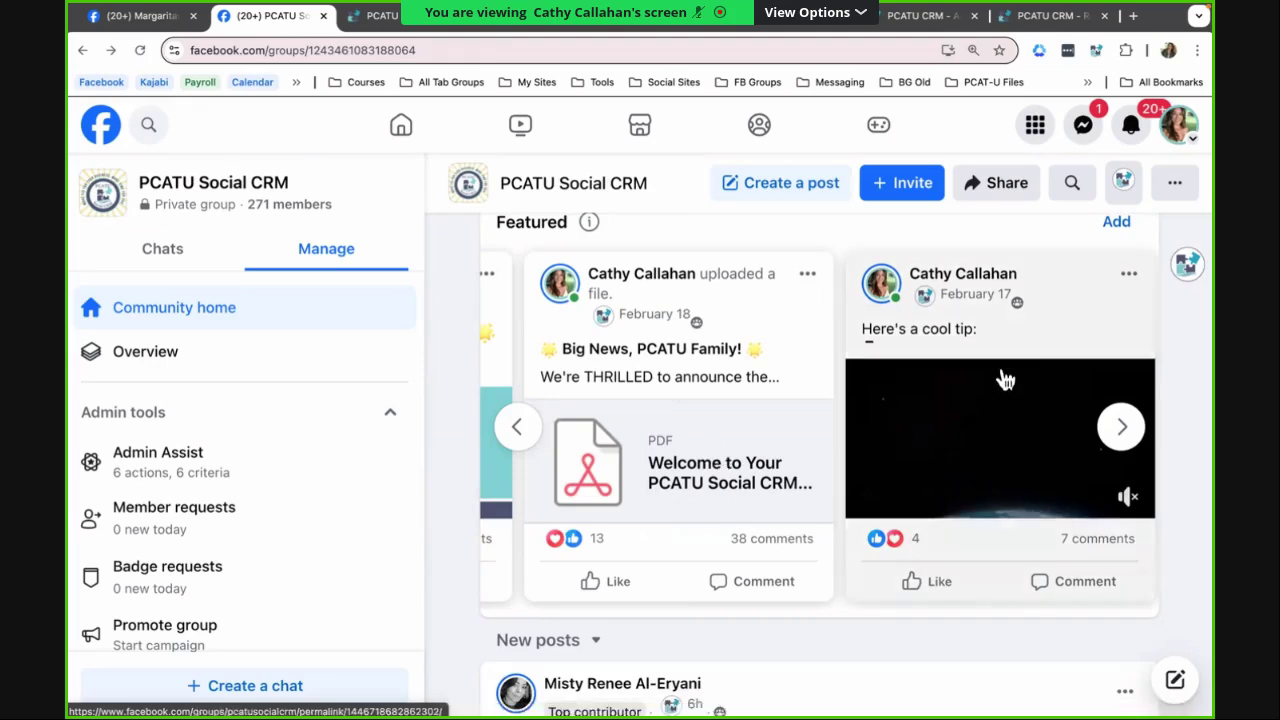
scroll(1003, 376, right, 5)
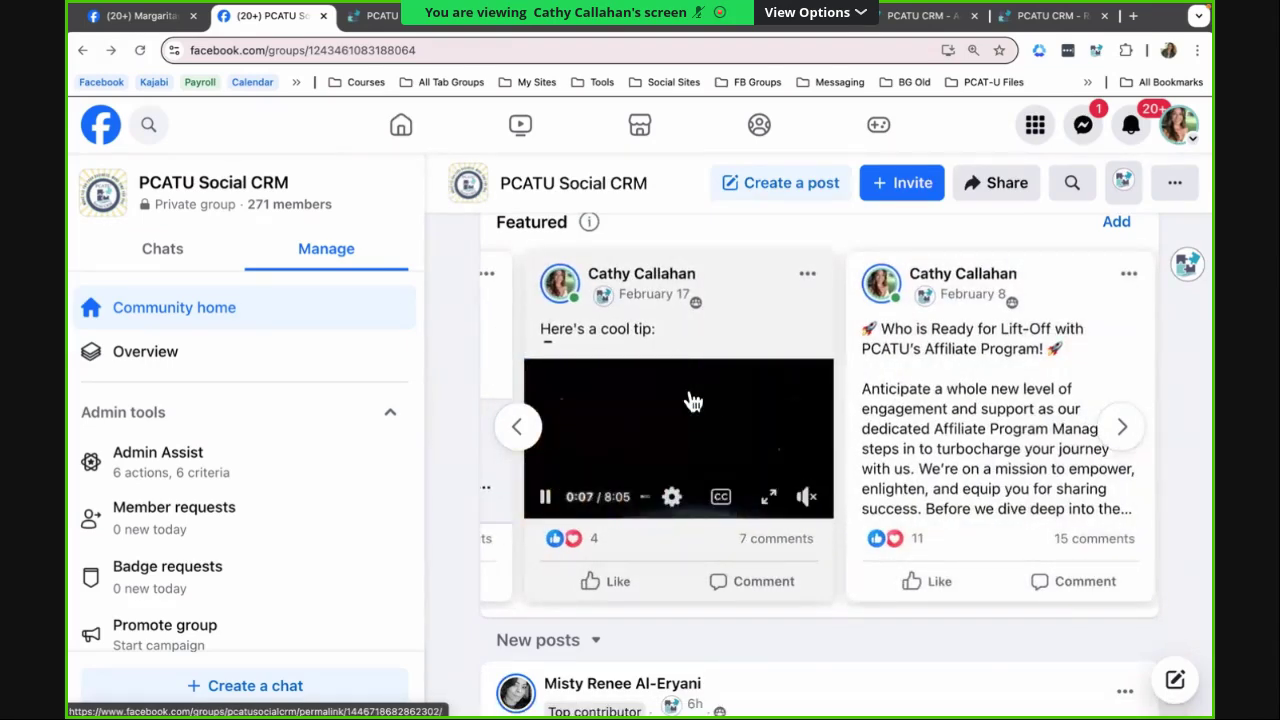
Scroll the group feed past the big-news announcement to the post about sorting Messenger by unread
scroll(693, 401, down, 2)
scroll(693, 401, down, 5)
scroll(693, 401, down, 3)
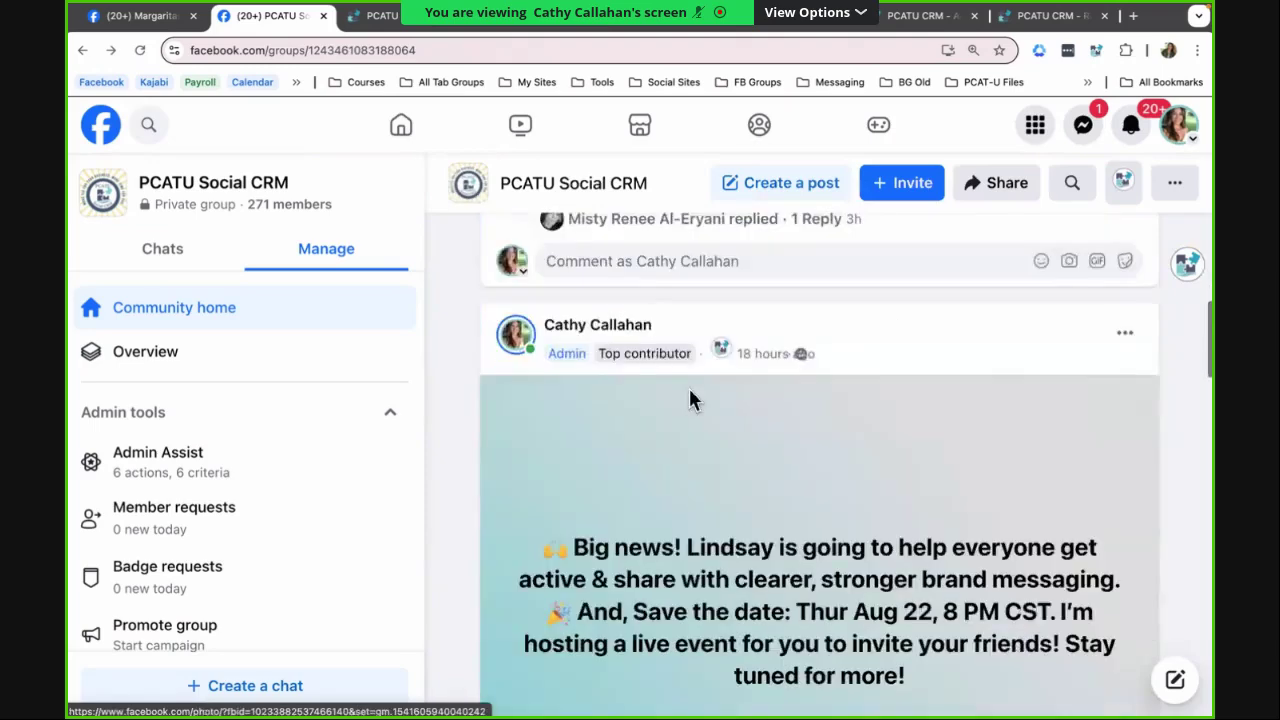
scroll(690, 398, down, 2)
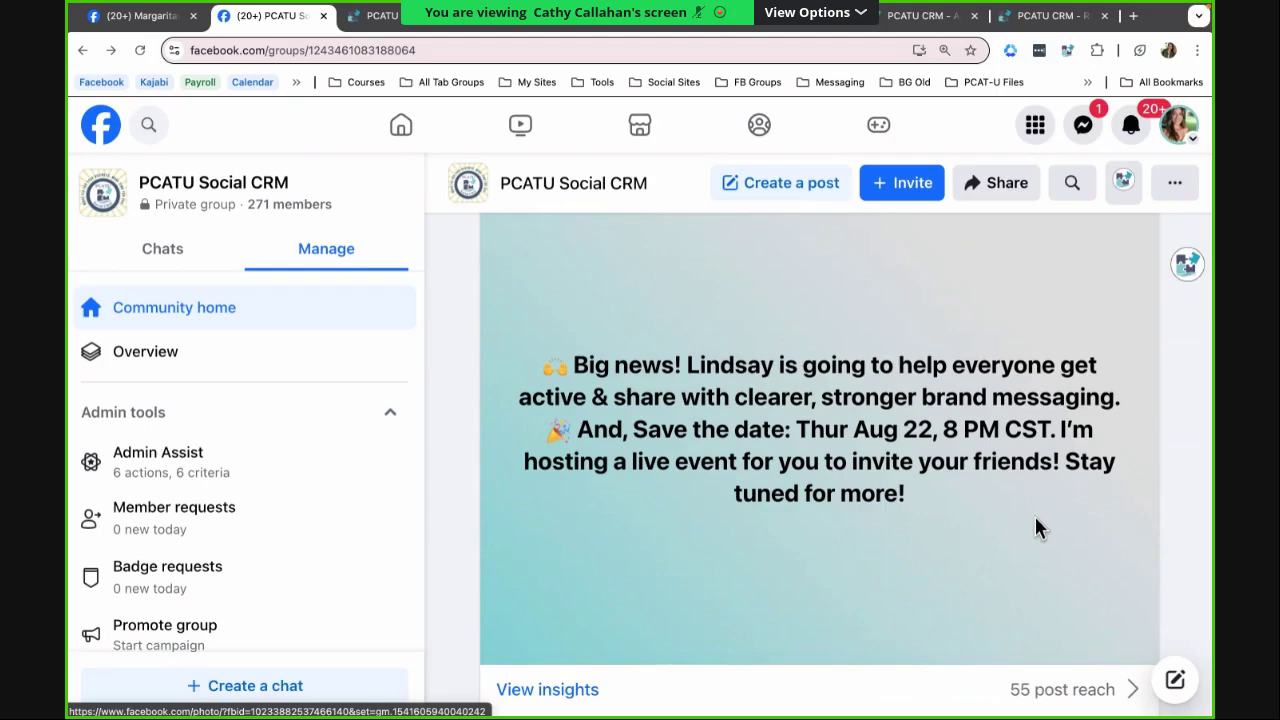
scroll(1034, 514, down, 4)
scroll(1034, 514, down, 2)
scroll(1034, 514, down, 2)
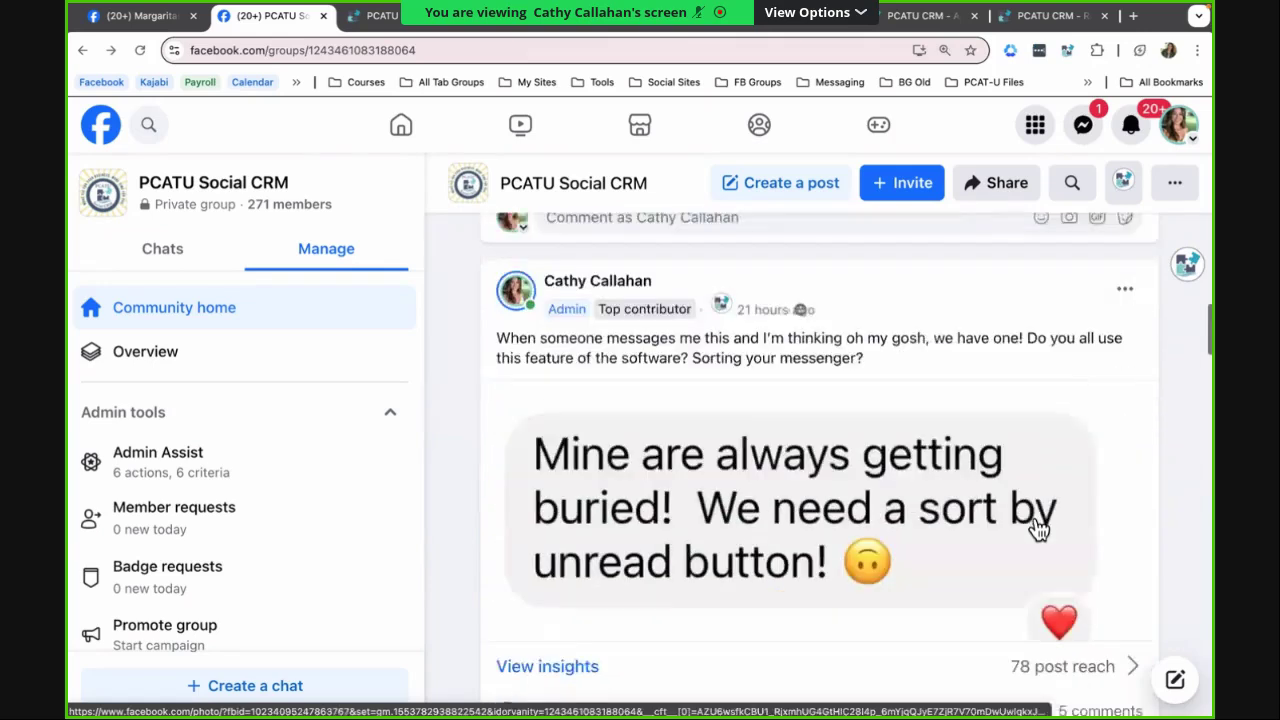
scroll(1037, 528, down, 1)
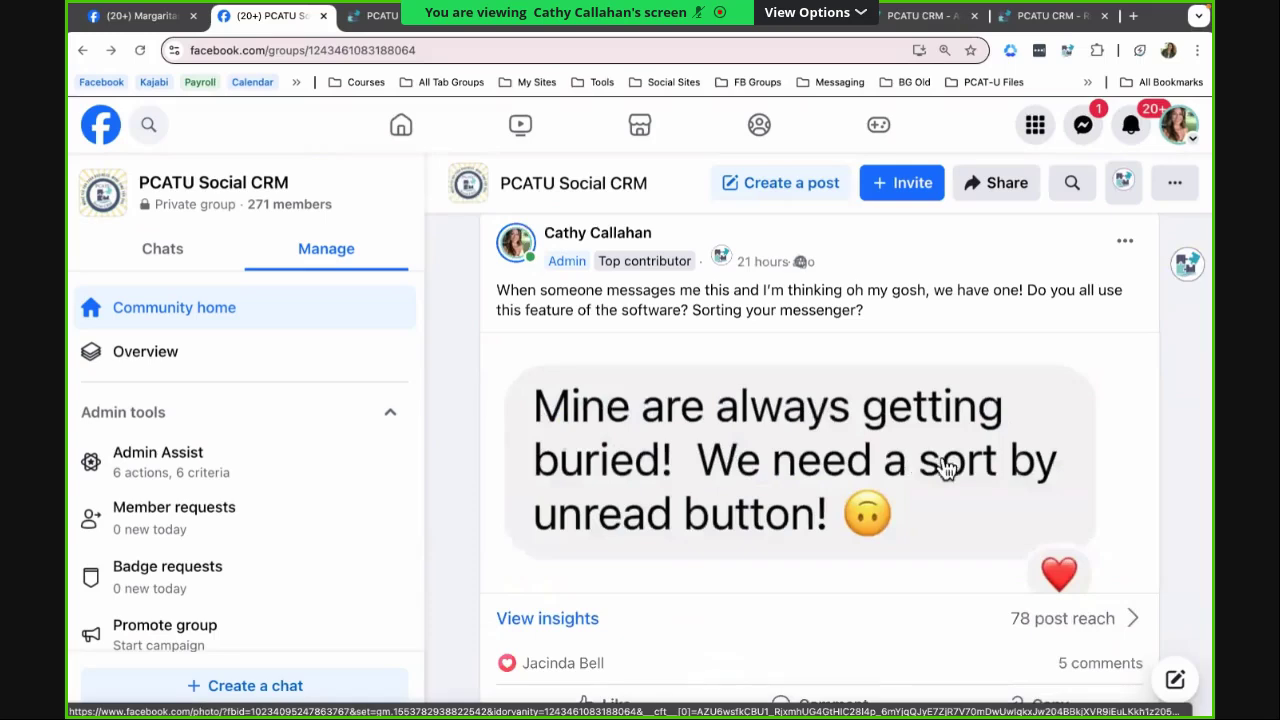
Load messenger.com in this tab, then return to the CRM's Automation Sequences tab
text(messenger.com)
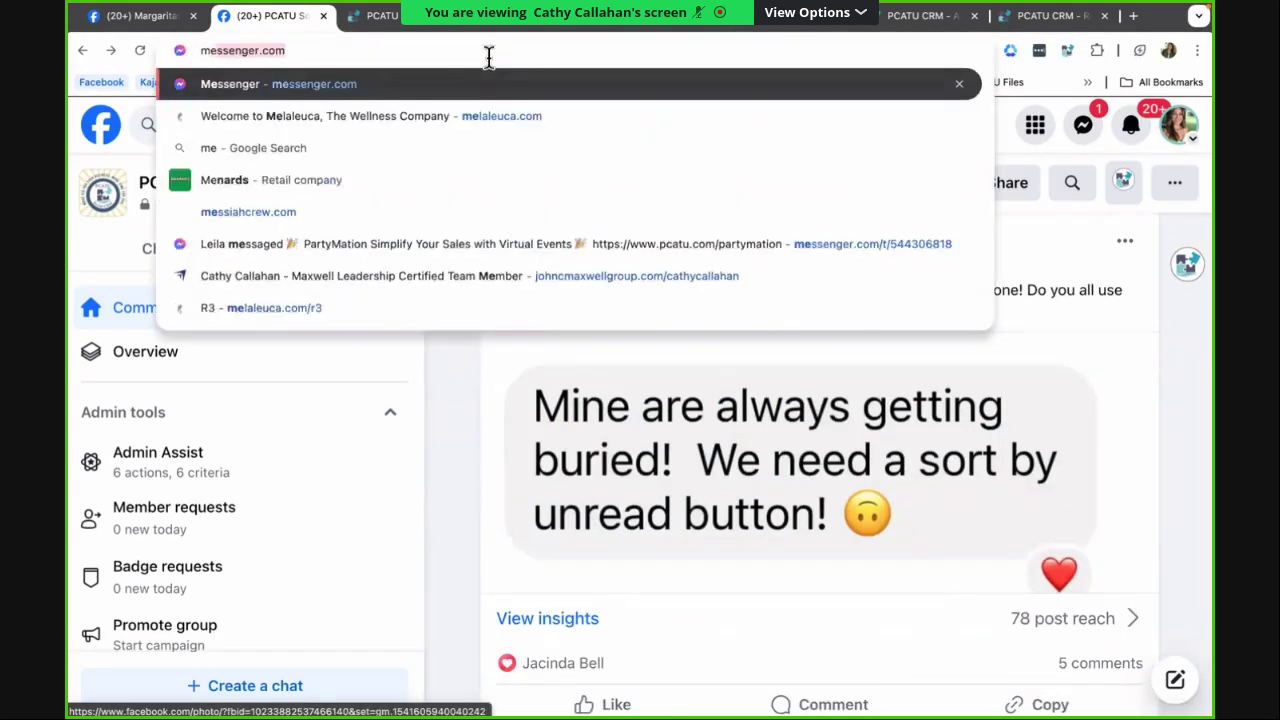
key(Return)
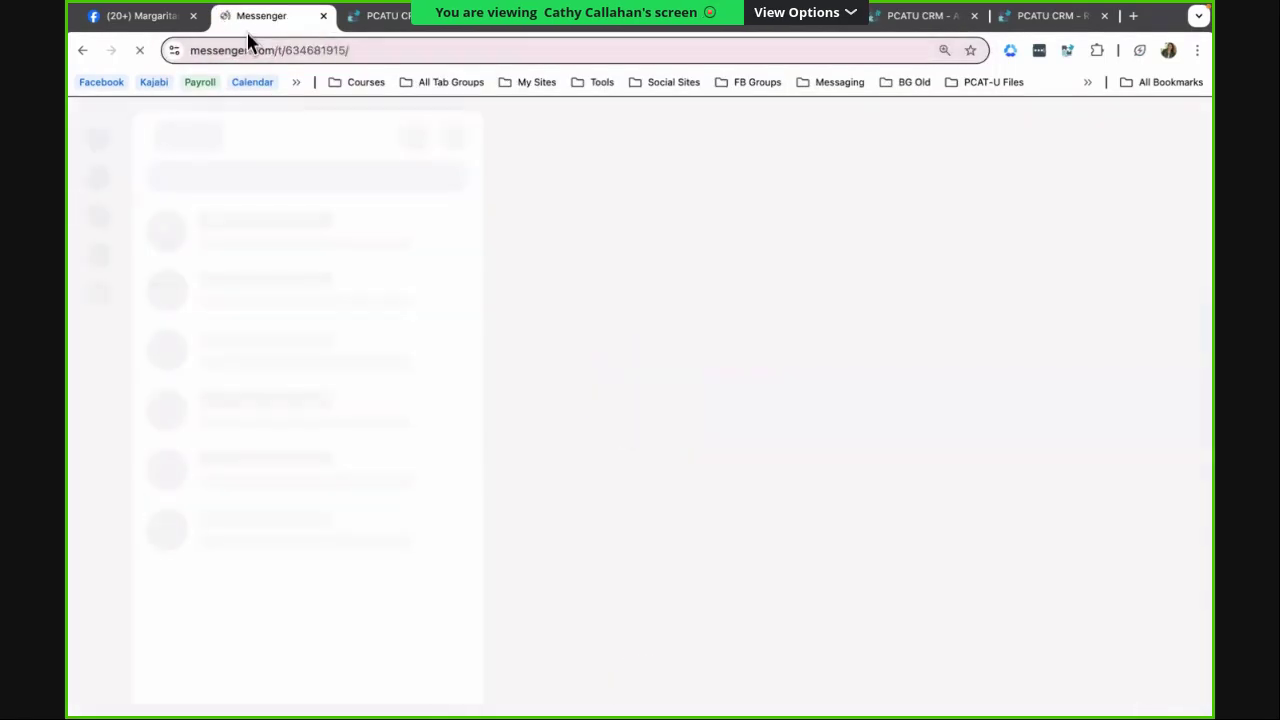
click(433, 20)
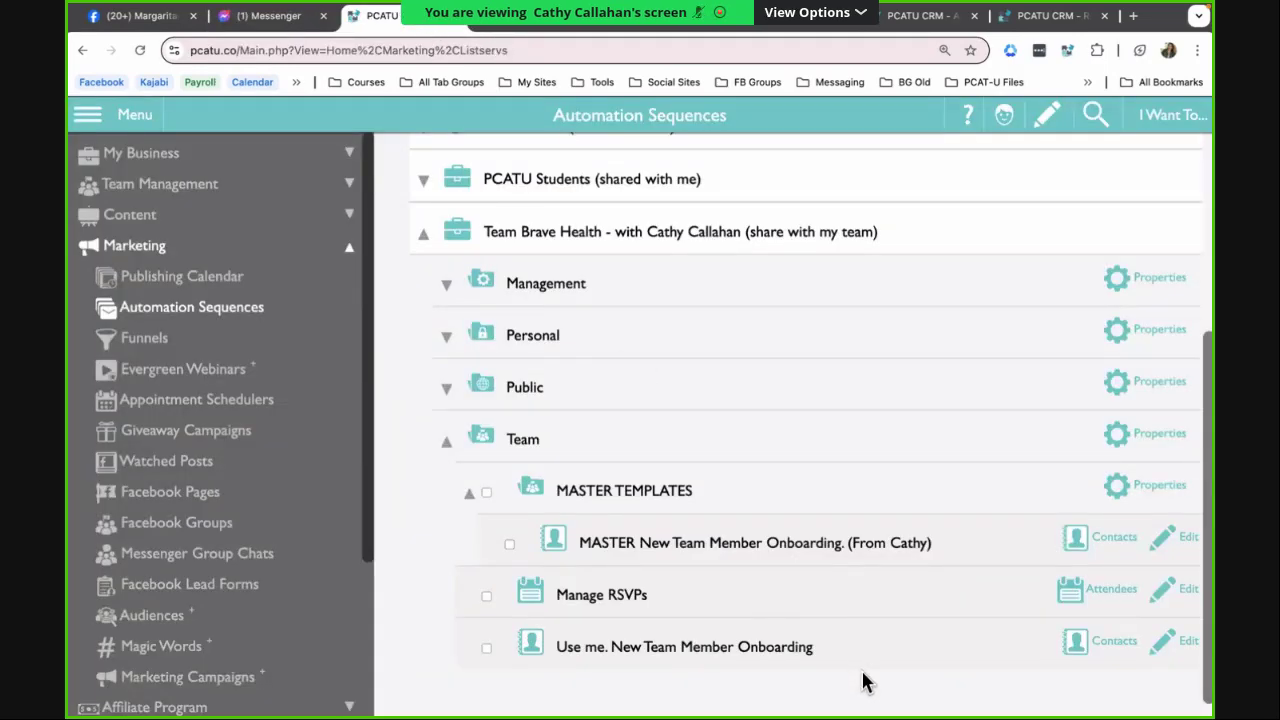
click(547, 50)
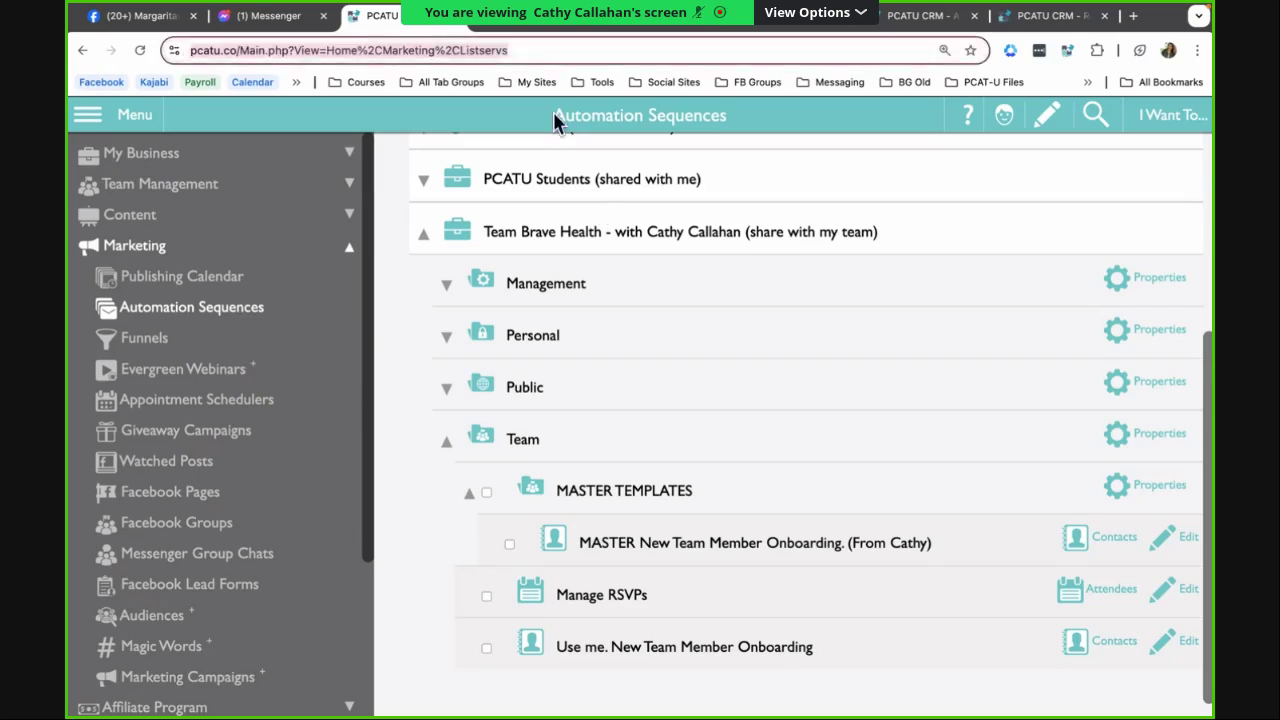
Load pcatu.co and browse its features, demo videos and disclaimer before returning to the top
text(pcatu.co)
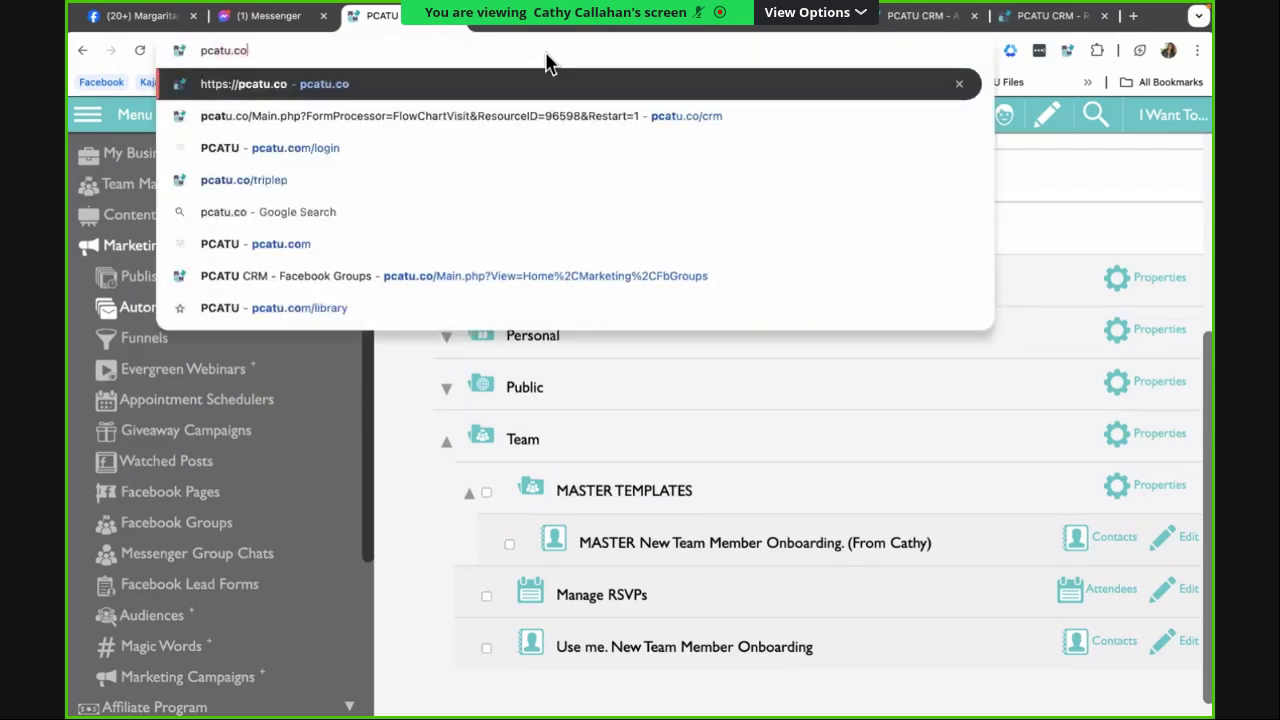
key(Return)
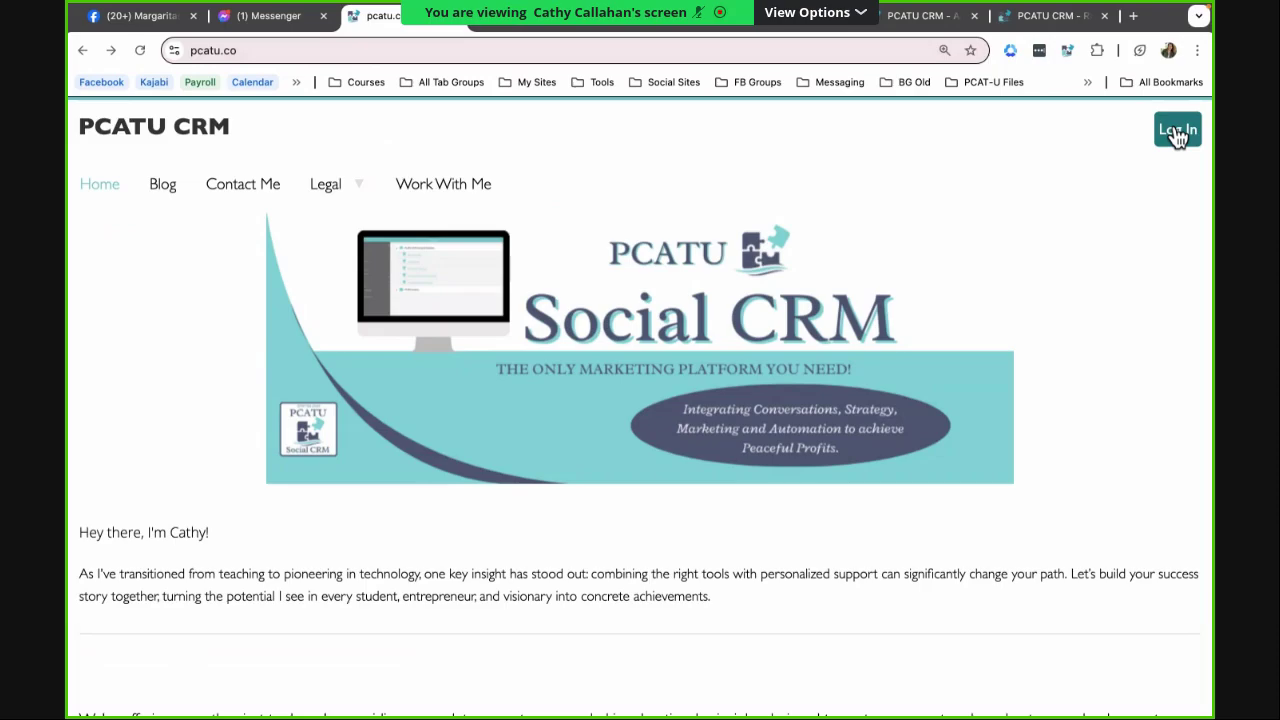
scroll(1110, 200, down, 2)
scroll(1103, 212, down, 3)
scroll(1103, 212, down, 2)
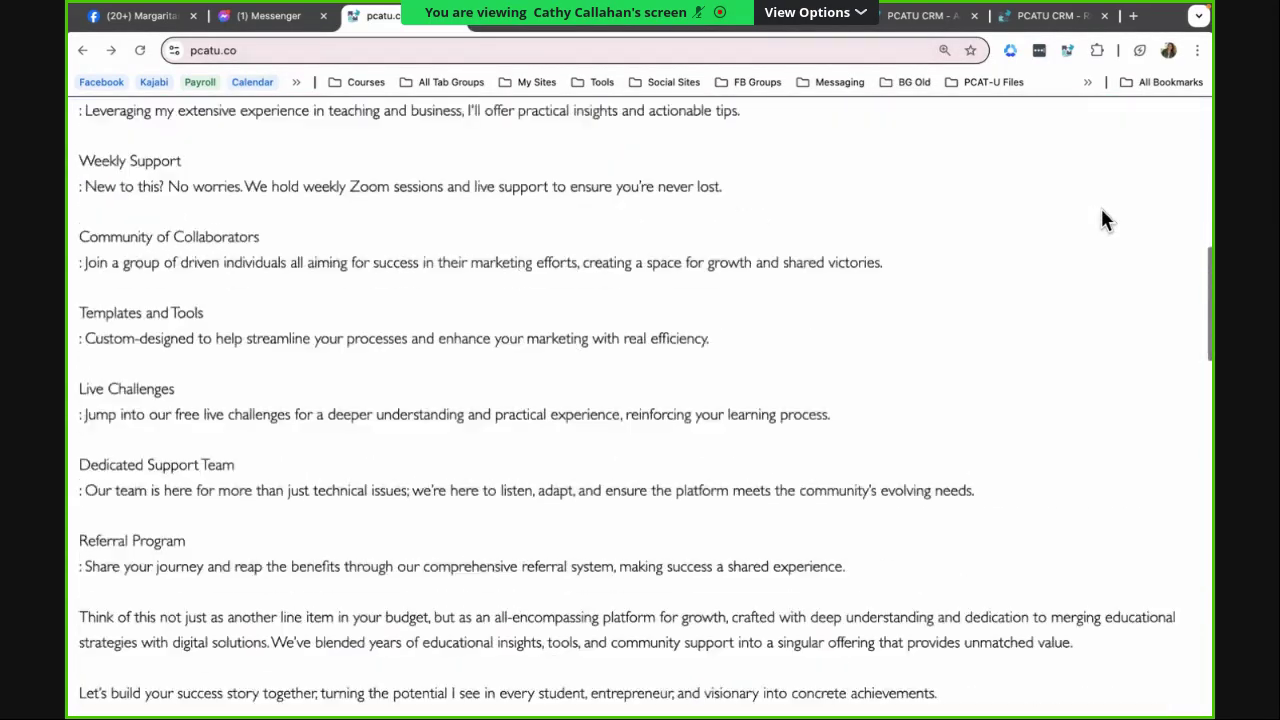
scroll(1103, 220, down, 2)
scroll(1103, 220, down, 4)
scroll(1103, 220, down, 3)
scroll(1103, 222, down, 1)
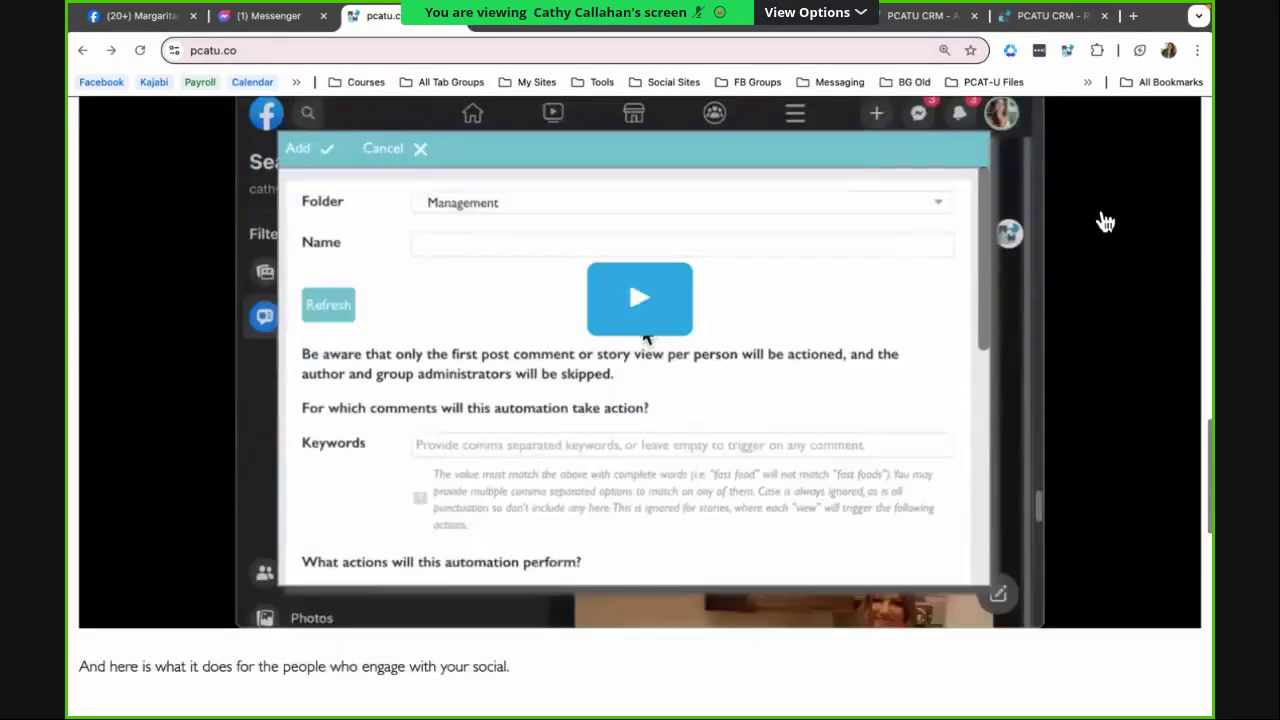
scroll(1105, 222, down, 2)
scroll(1105, 222, down, 4)
scroll(1105, 222, down, 3)
scroll(1105, 222, down, 1)
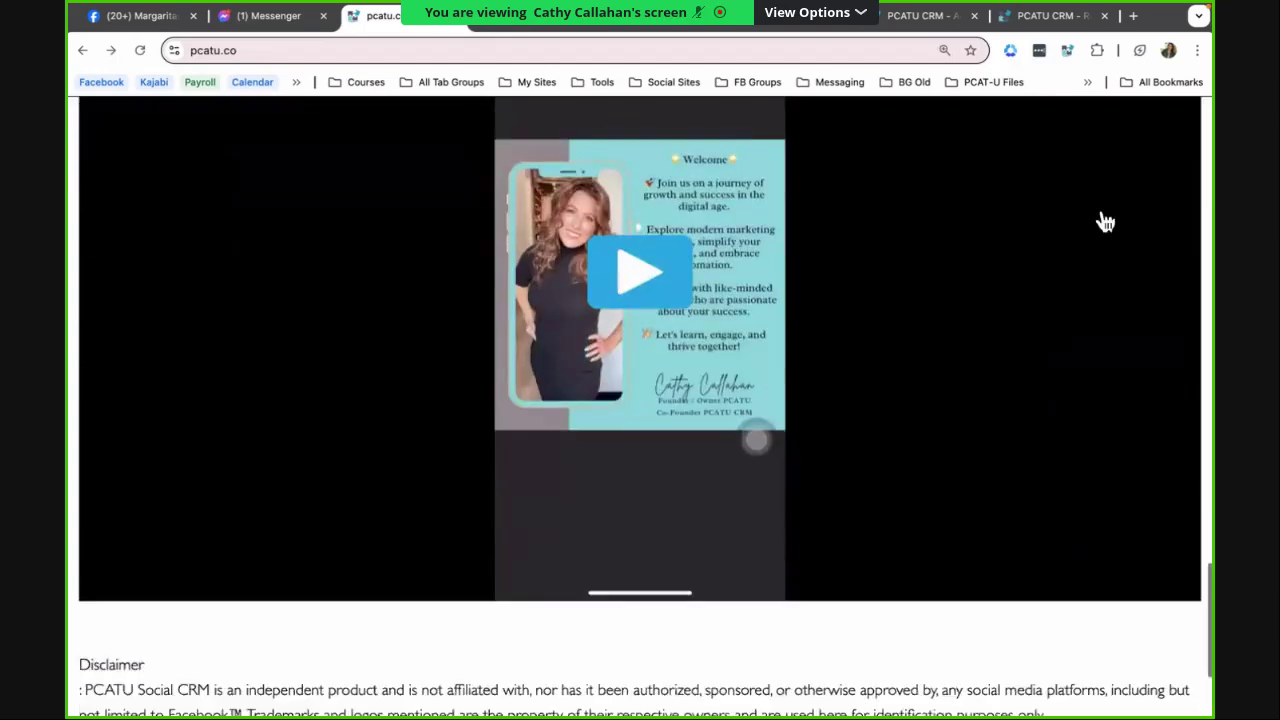
scroll(1105, 222, down, 2)
scroll(1105, 222, up, 2)
scroll(1105, 220, up, 15)
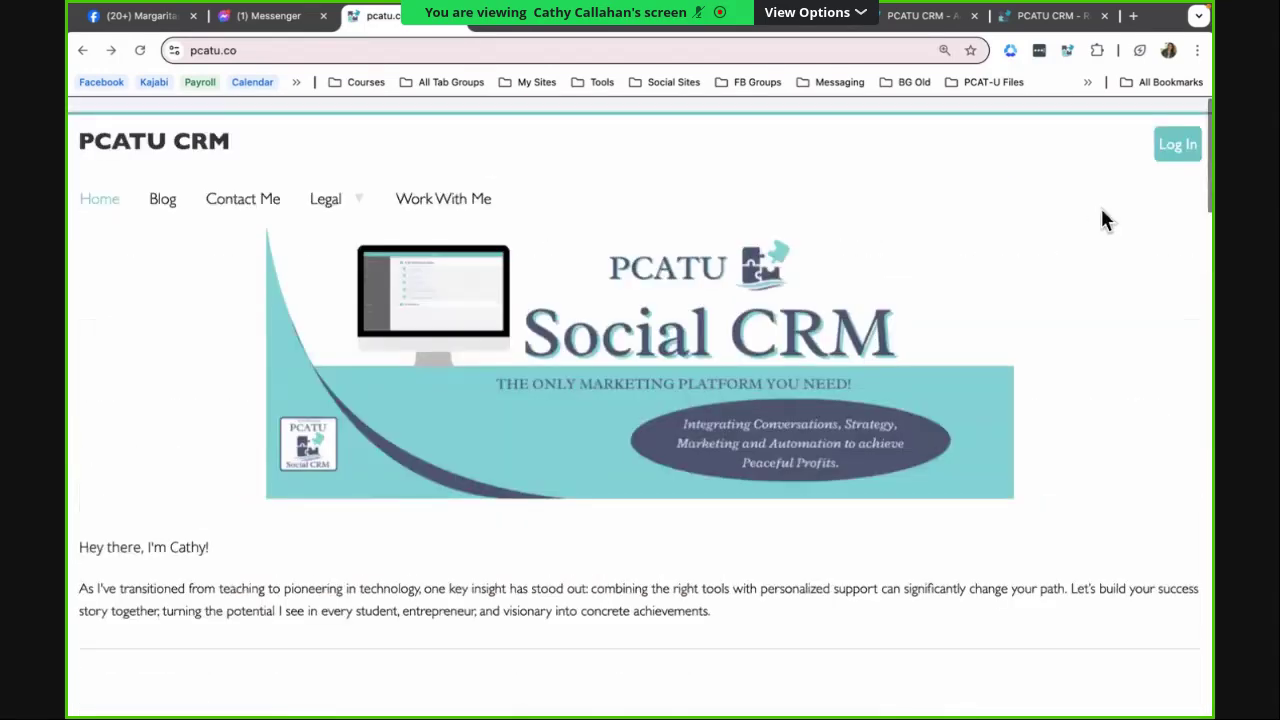